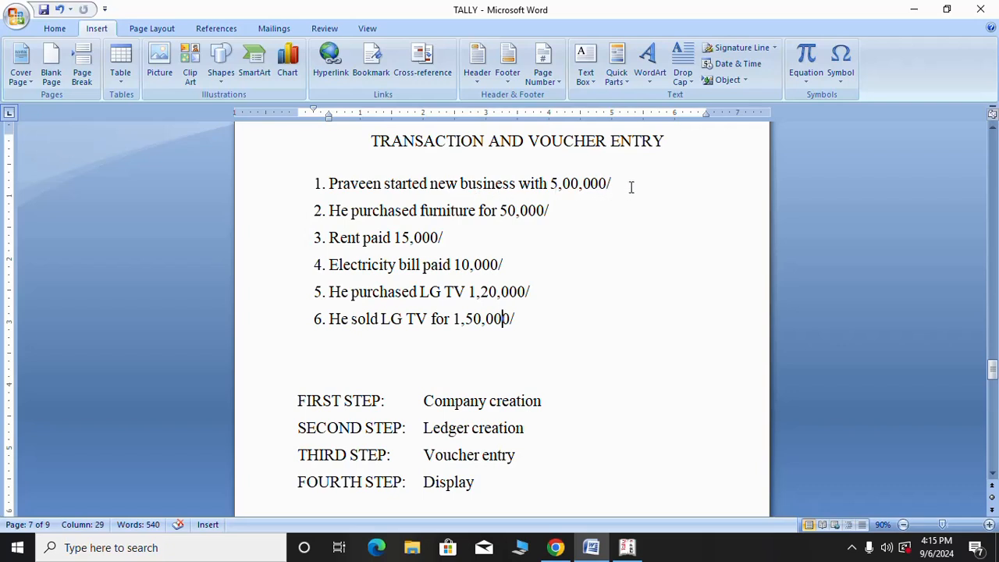
# Highlight the five transactions in the Word notes: capital, furniture, rent, electricity and LG TV sale
pyautogui.moveTo(615, 186); pyautogui.dragTo(330, 188)
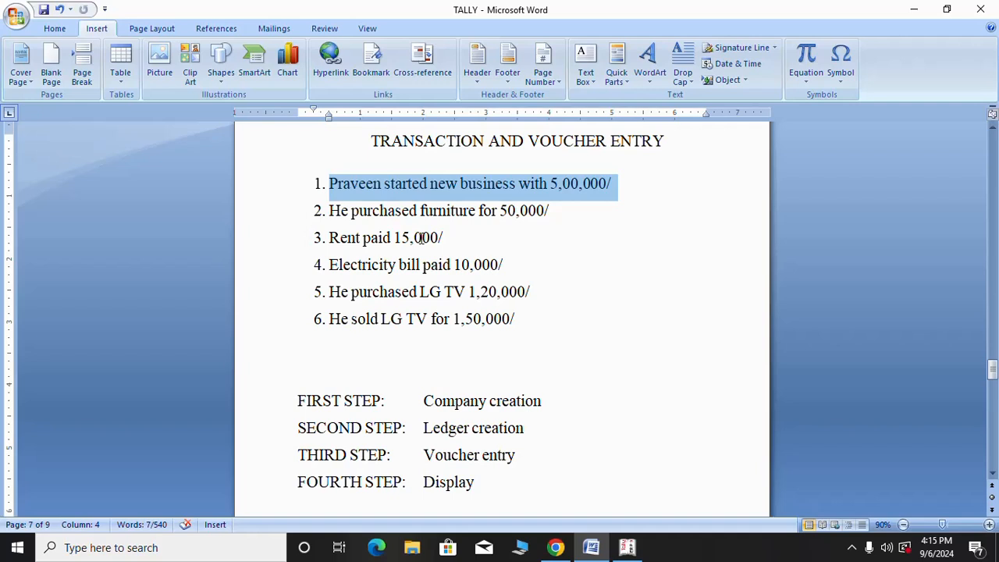
pyautogui.moveTo(555, 215); pyautogui.dragTo(341, 215)
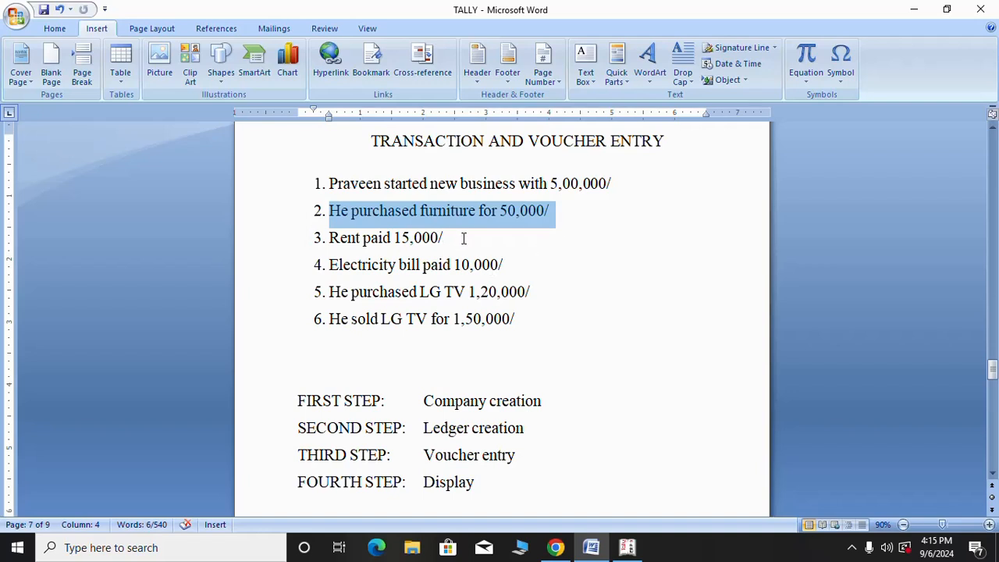
pyautogui.moveTo(459, 239); pyautogui.dragTo(322, 241)
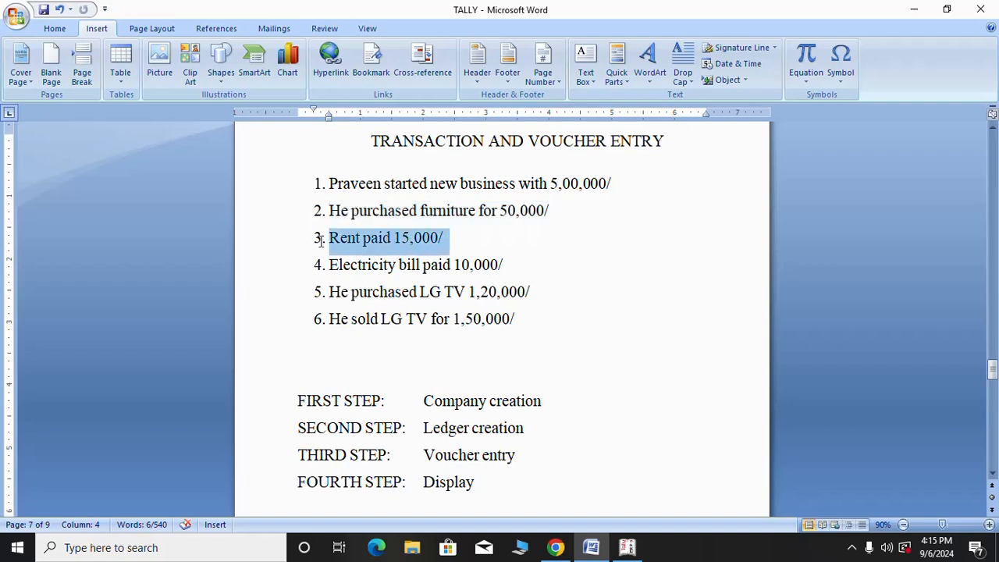
pyautogui.moveTo(524, 269); pyautogui.dragTo(352, 277)
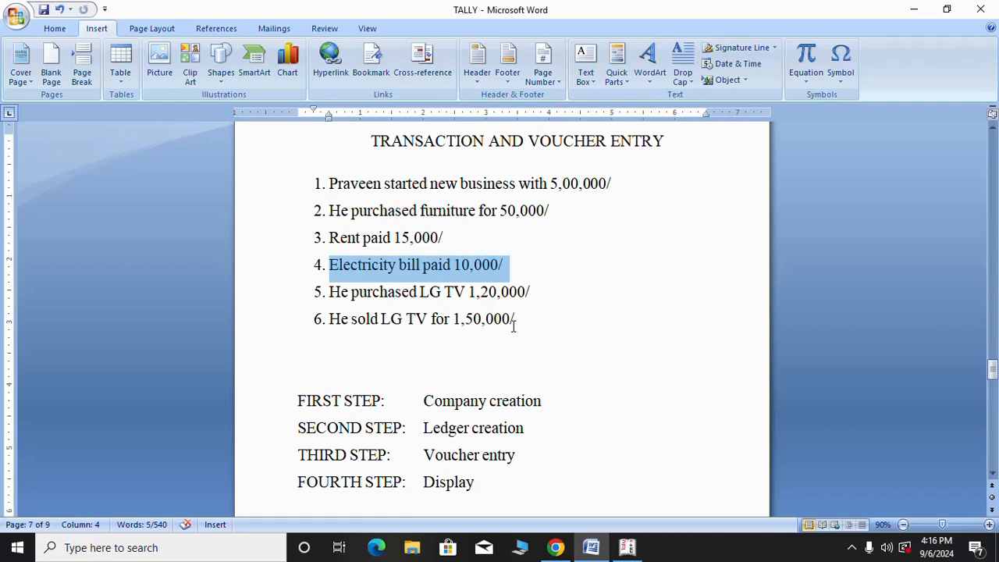
pyautogui.moveTo(519, 318); pyautogui.dragTo(319, 325)
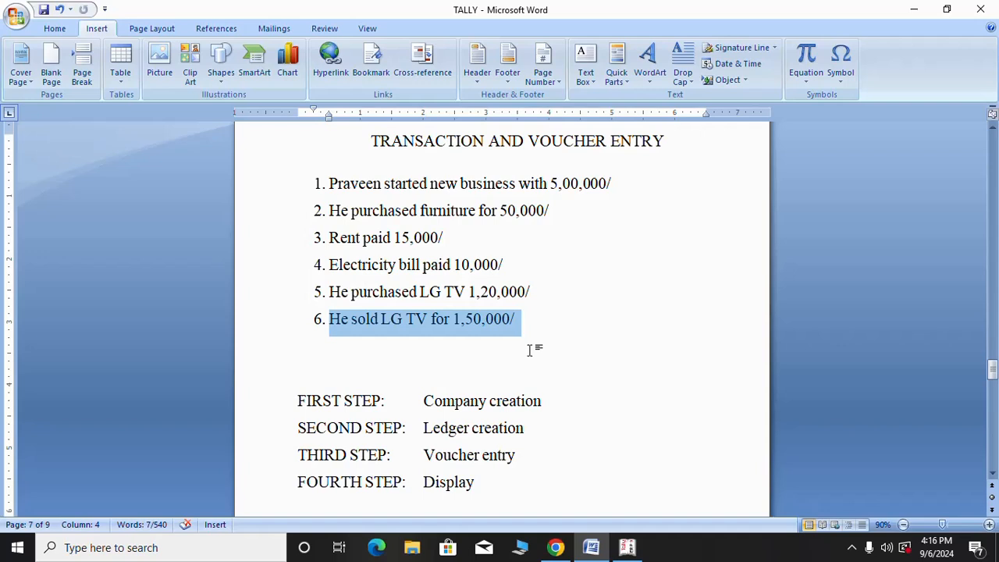
pyautogui.scroll(-3, 525, 351)
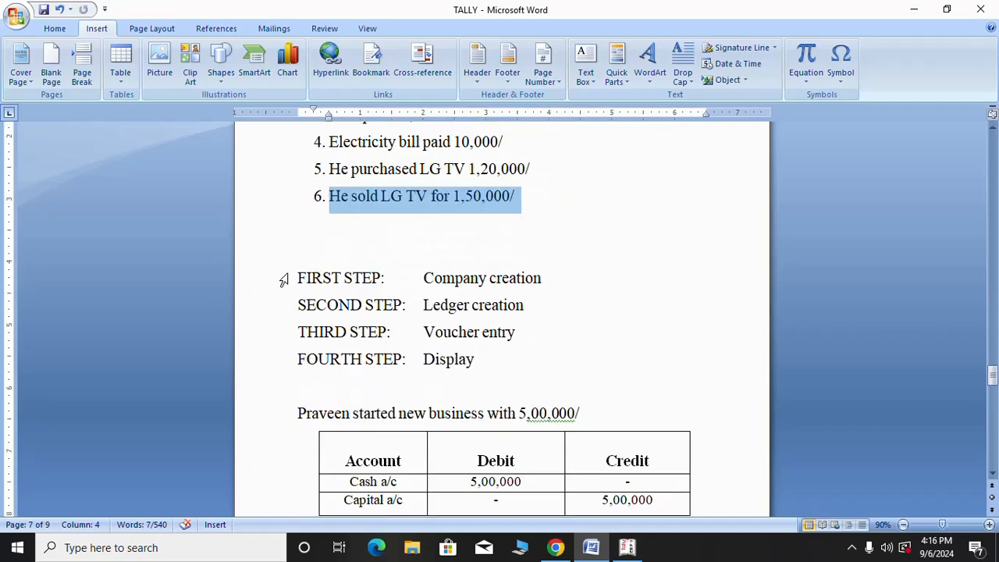
# Highlight the four procedure lines: company creation, ledger creation, voucher entry and display
pyautogui.moveTo(298, 279); pyautogui.dragTo(547, 290)
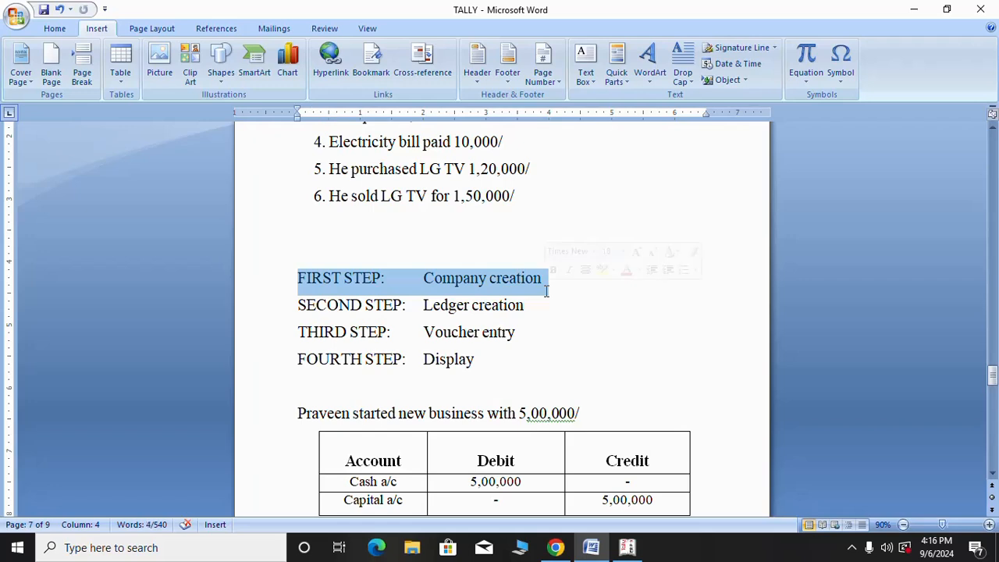
pyautogui.click(298, 305)
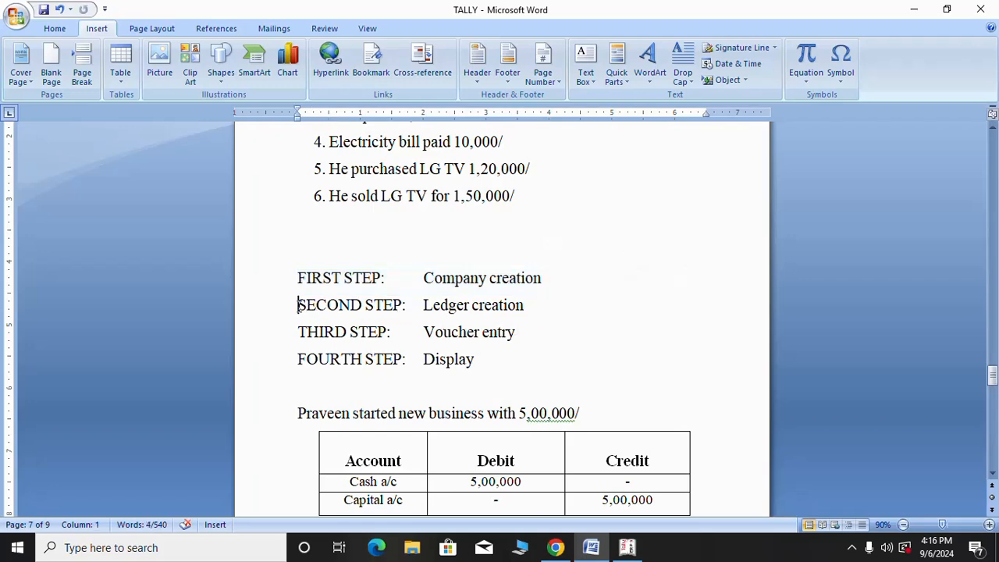
pyautogui.moveTo(298, 305); pyautogui.dragTo(529, 308)
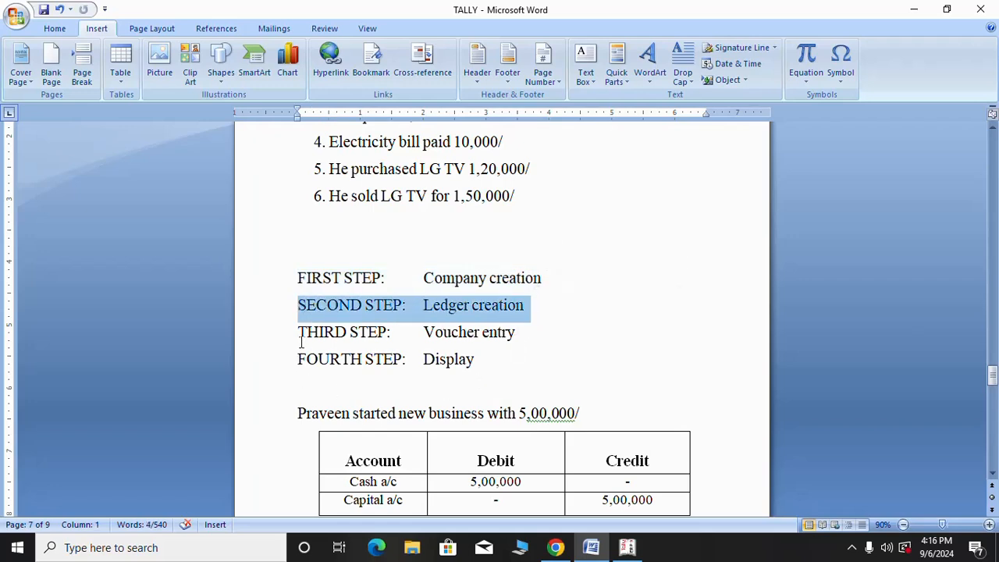
pyautogui.moveTo(300, 332); pyautogui.dragTo(531, 337)
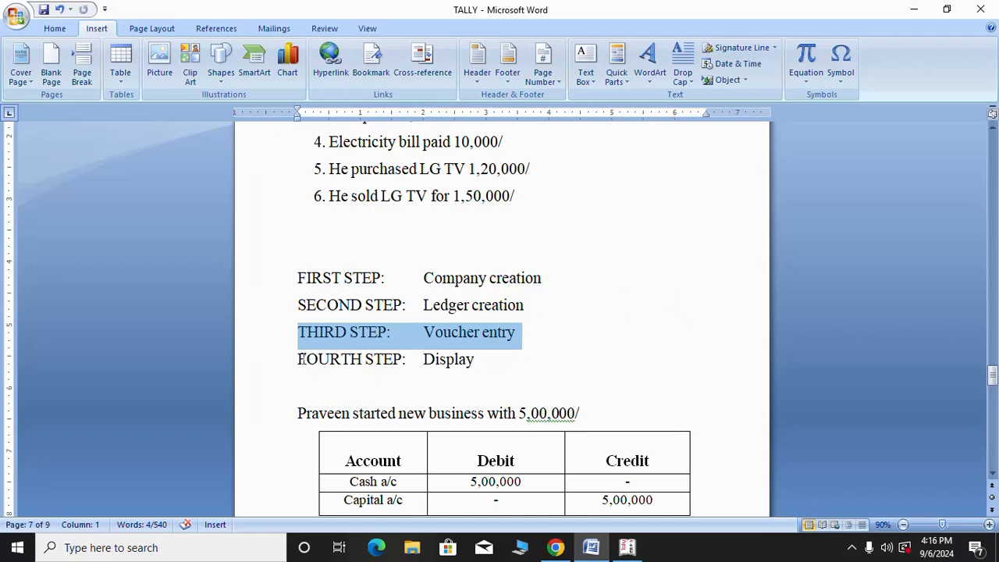
pyautogui.moveTo(301, 359); pyautogui.dragTo(492, 364)
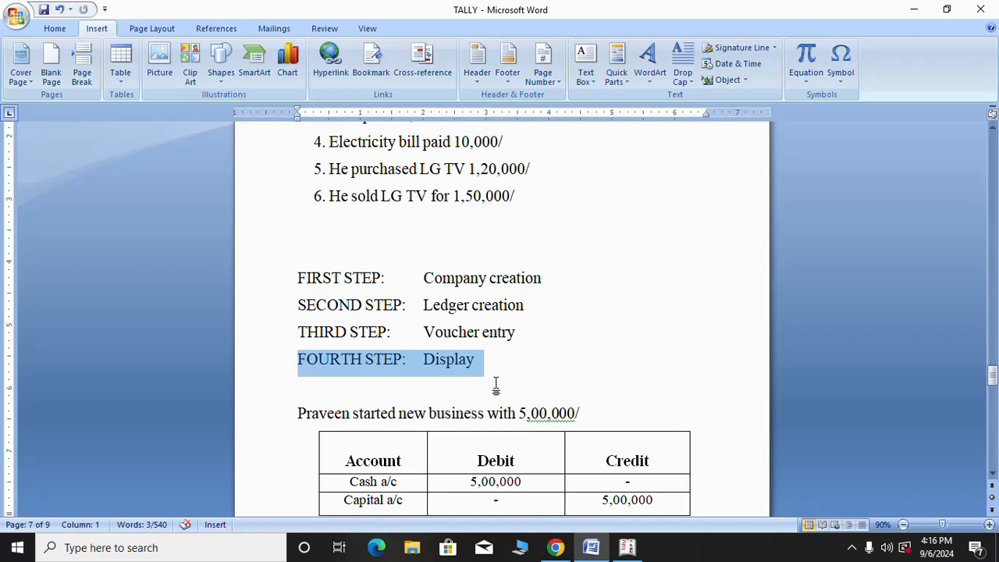
pyautogui.scroll(-1, 496, 385)
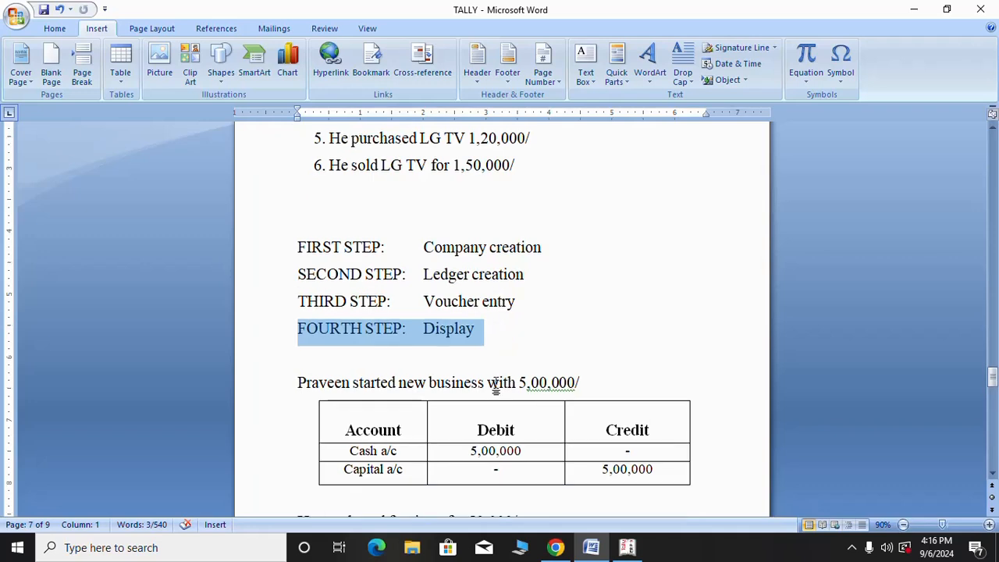
pyautogui.scroll(2, 498, 386)
pyautogui.moveTo(550, 309); pyautogui.dragTo(283, 310)
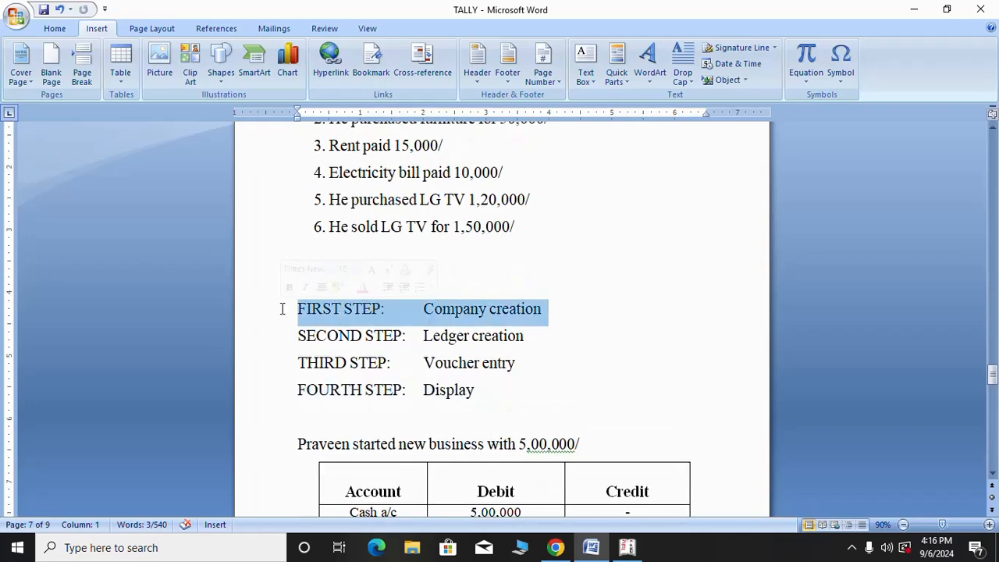
# Quit Tally.ERP 9 and relaunch it from its desktop shortcut
pyautogui.click(632, 552)
pyautogui.press('Escape')
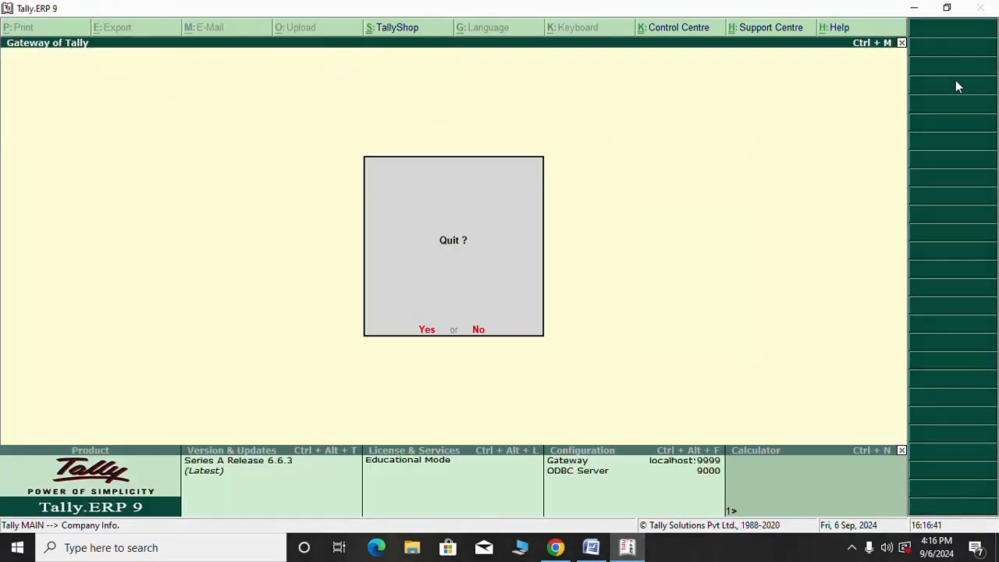
pyautogui.press('y')
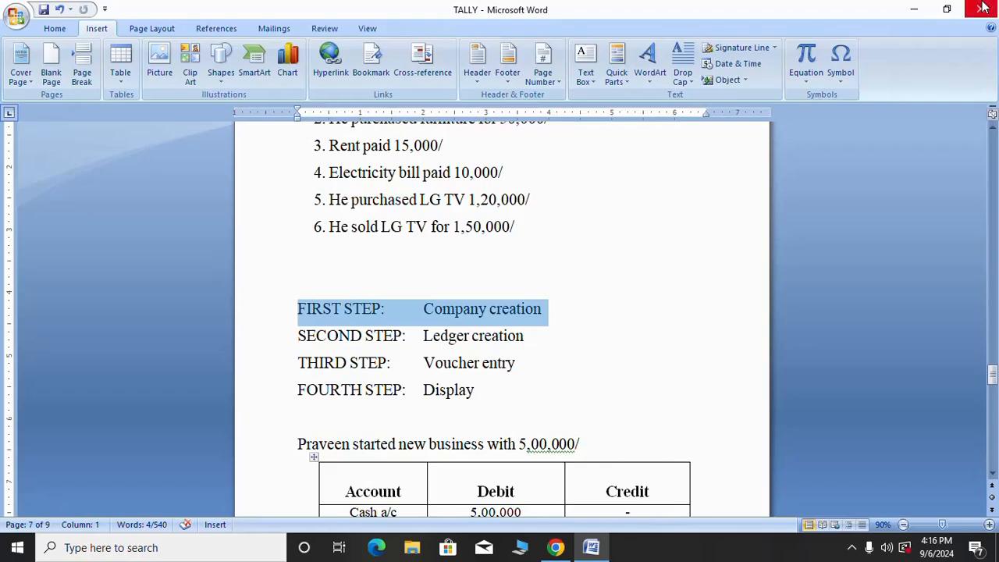
pyautogui.click(918, 9)
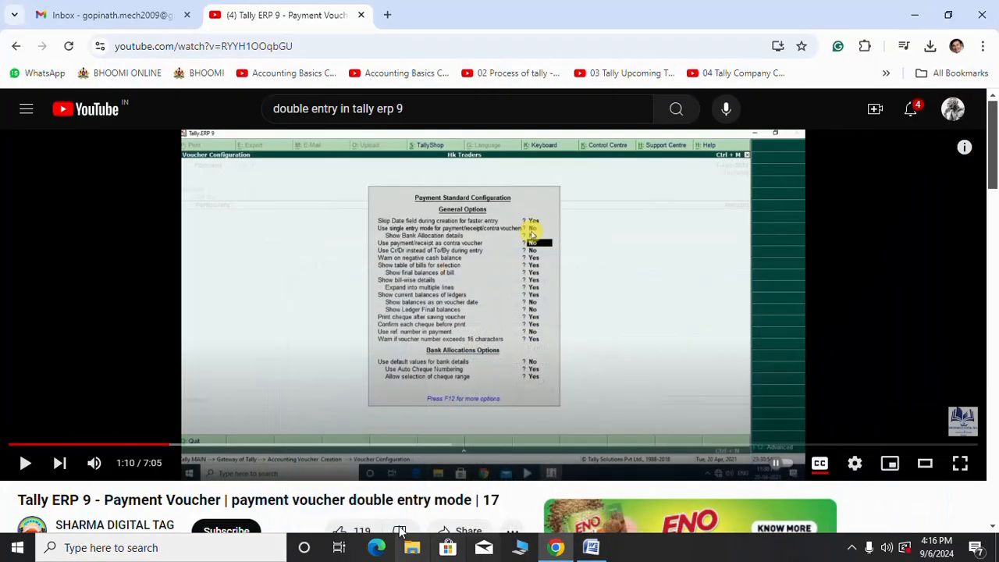
pyautogui.click(915, 14)
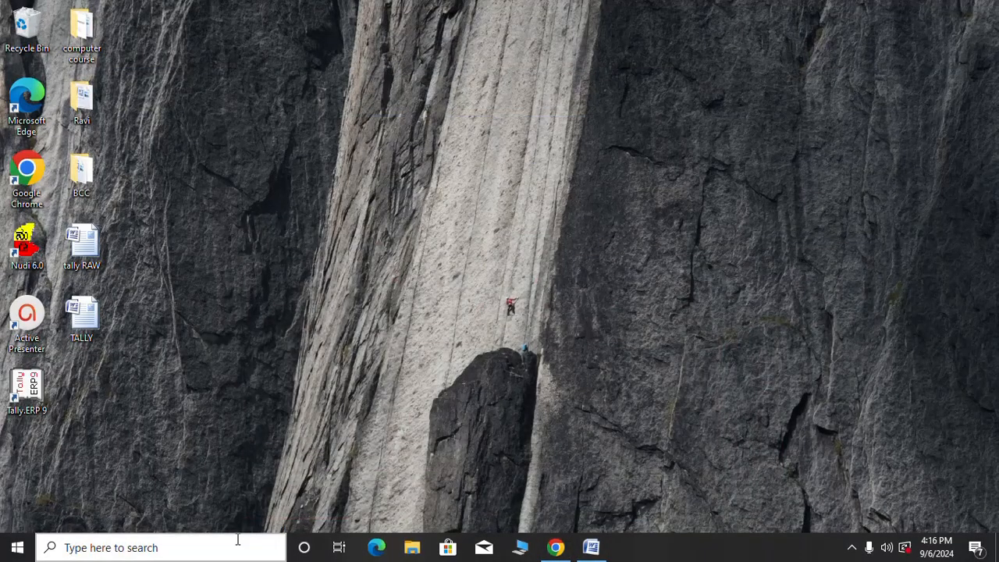
pyautogui.rightClick(31, 400)
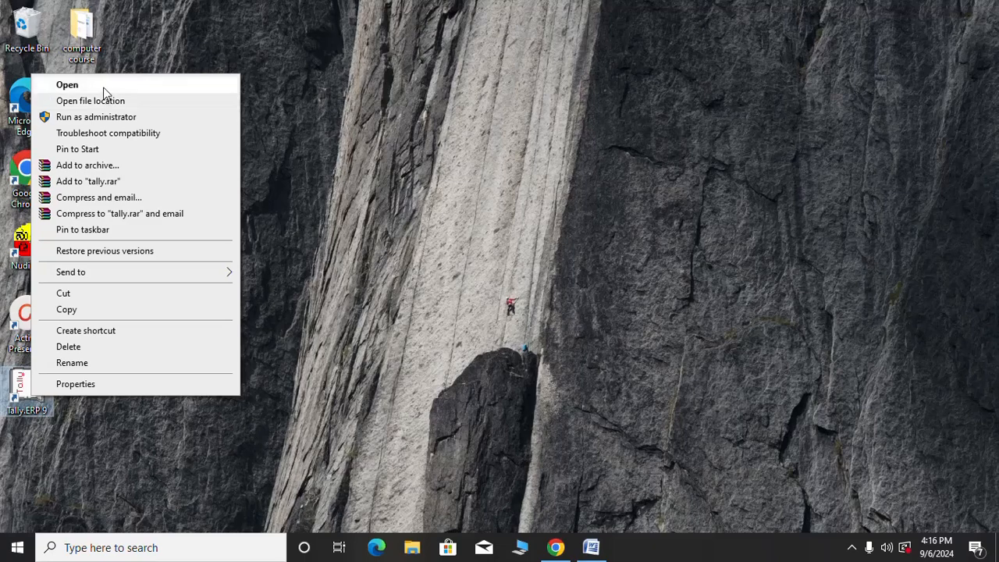
pyautogui.click(103, 89)
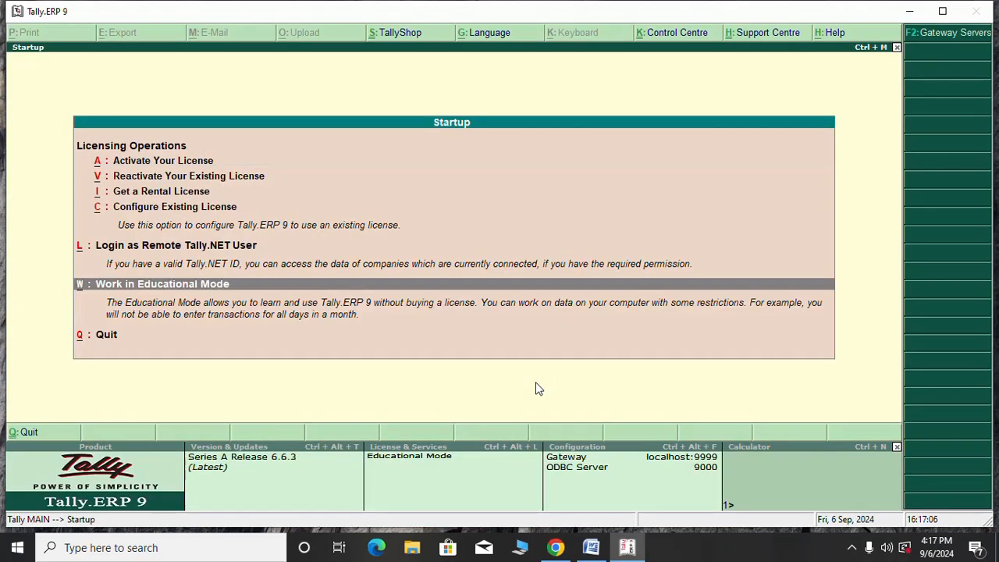
# Enter Work in Educational Mode and open the Create Company form
pyautogui.press('Return')
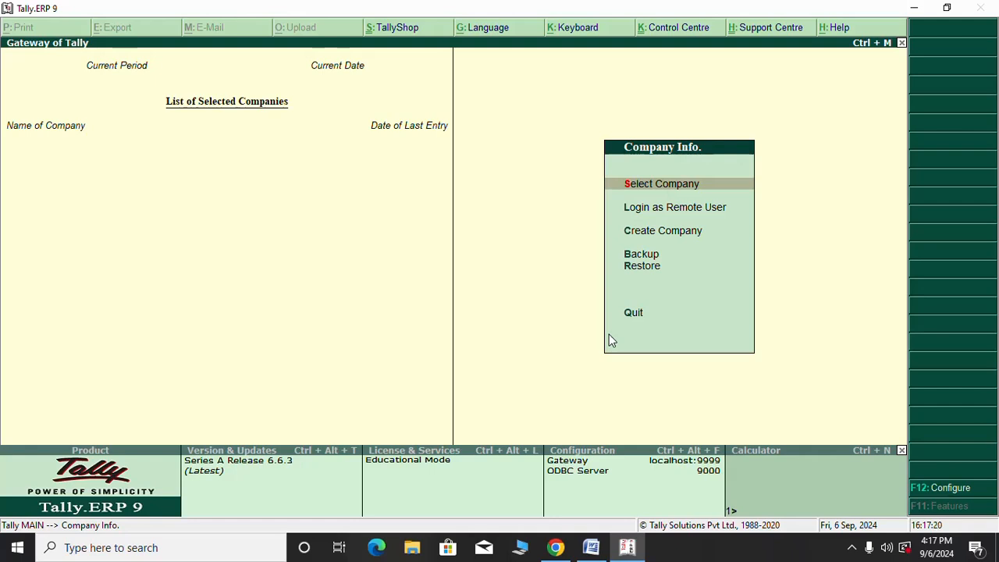
pyautogui.press('Down')
pyautogui.press('Down')
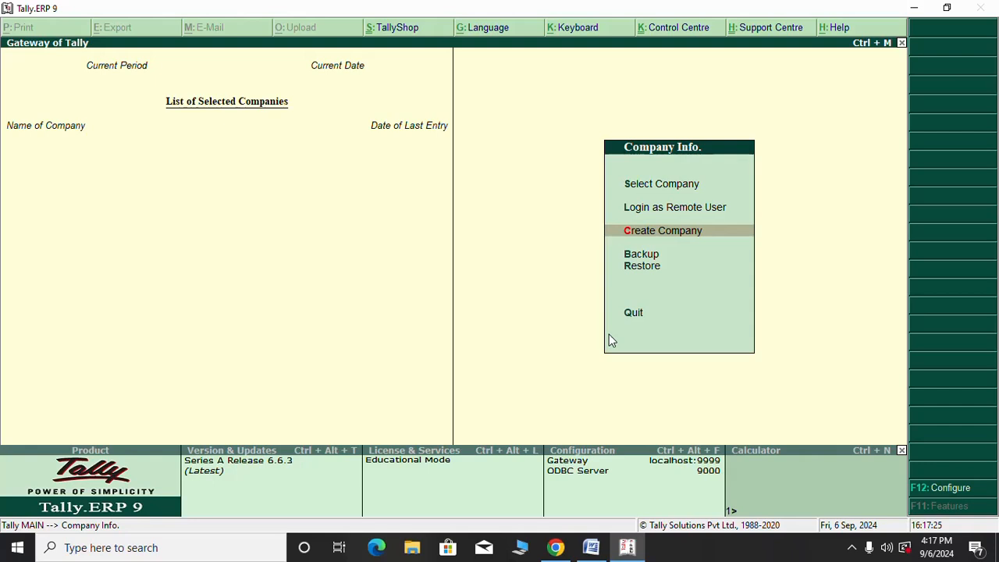
pyautogui.press('Return')
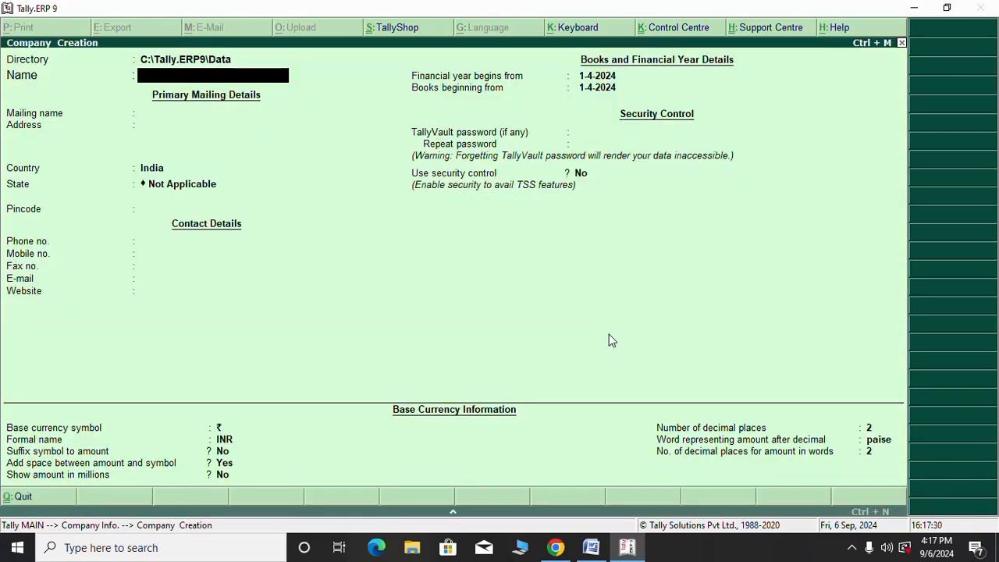
# Create the company named after the proprietor, with its address and state Karnataka, and save it
pyautogui.write('PRAVEEN')
pyautogui.press('Return')
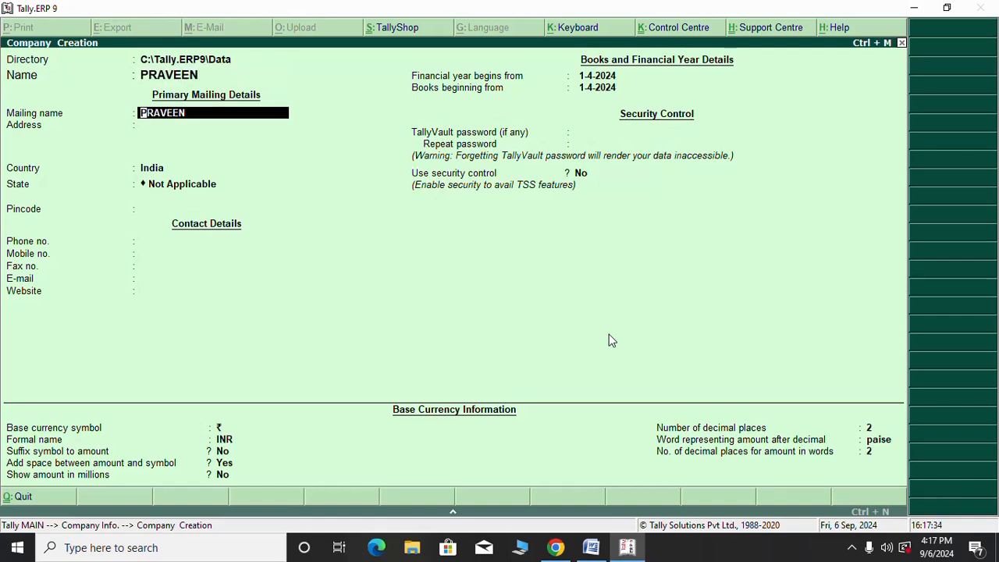
pyautogui.press('Return')
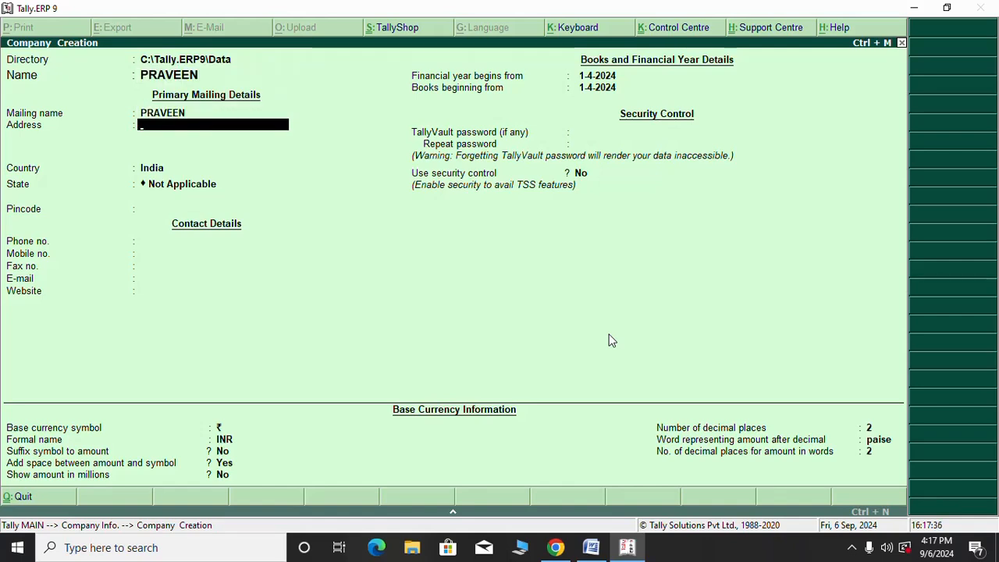
pyautogui.write('BOGADI,')
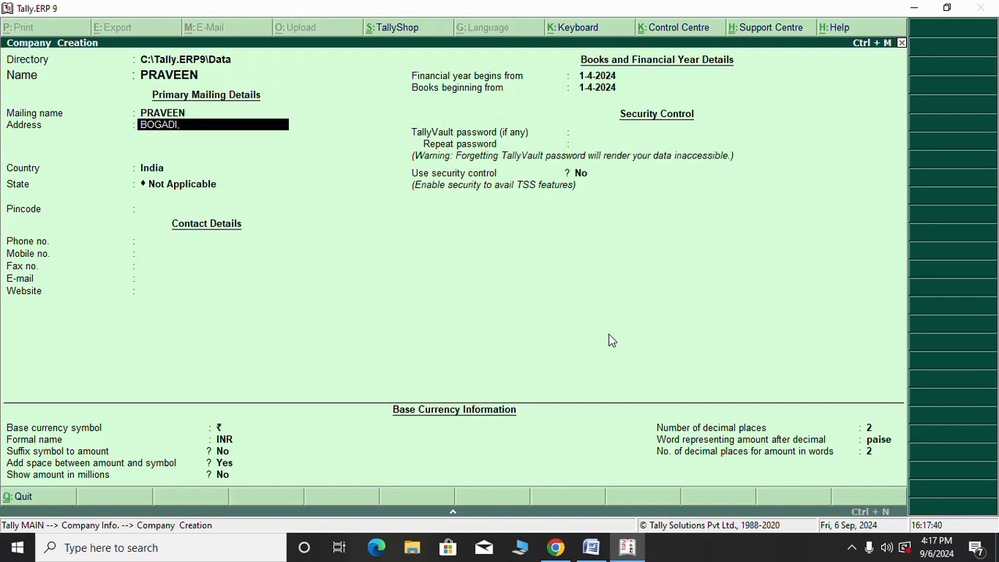
pyautogui.write(' MYSOR')
pyautogui.press('Return')
pyautogui.press('Return')
pyautogui.press('Return')
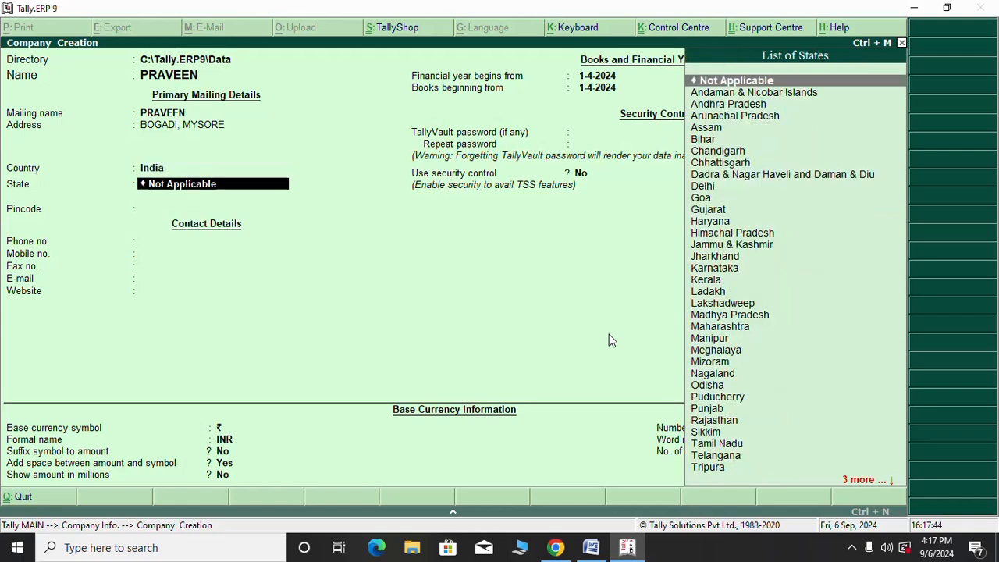
pyautogui.write('K')
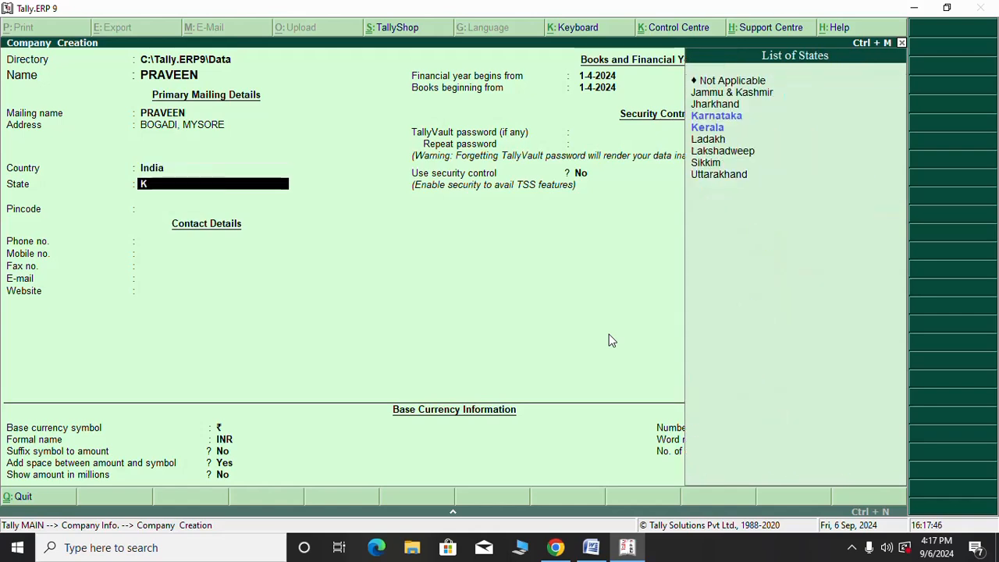
pyautogui.press('Return')
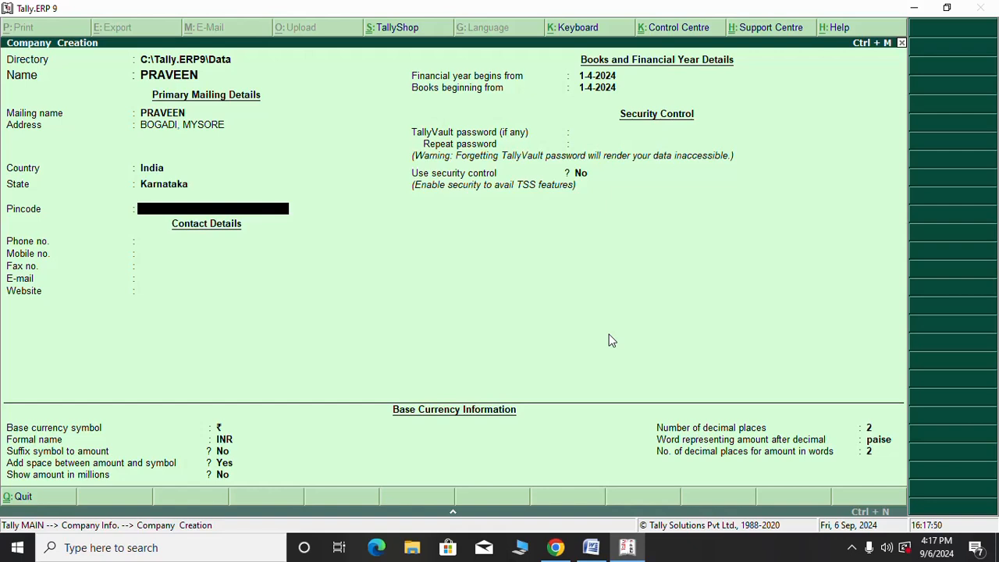
pyautogui.hotkey('ctrl', 'a')
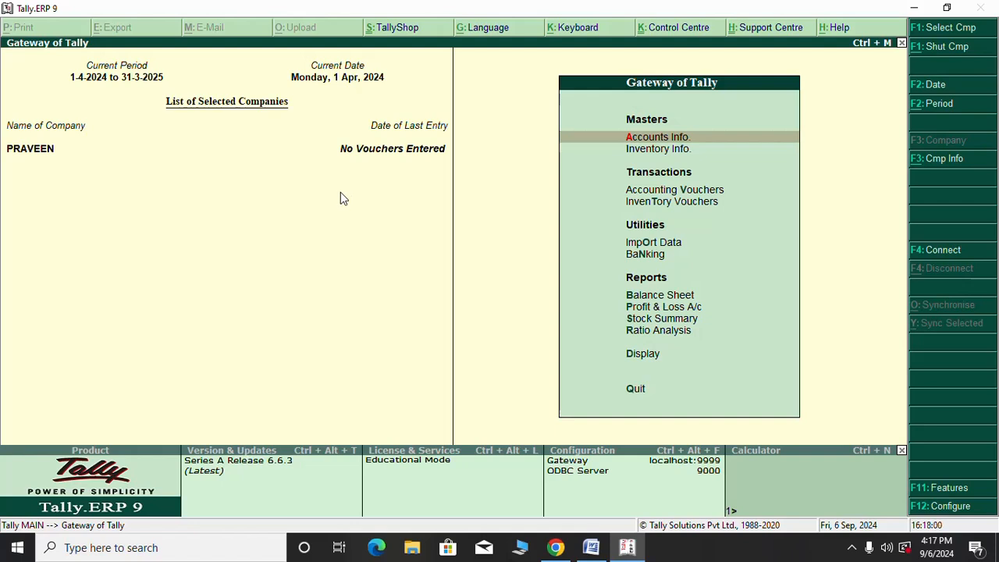
# Mark the Ledger creation step in the Word notes
pyautogui.click(591, 548)
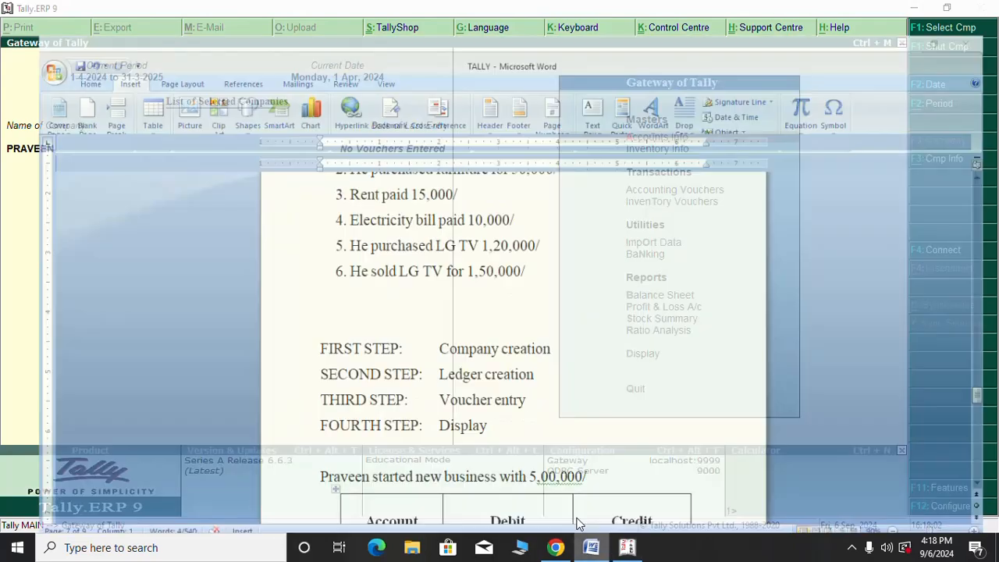
pyautogui.moveTo(533, 341); pyautogui.dragTo(316, 341)
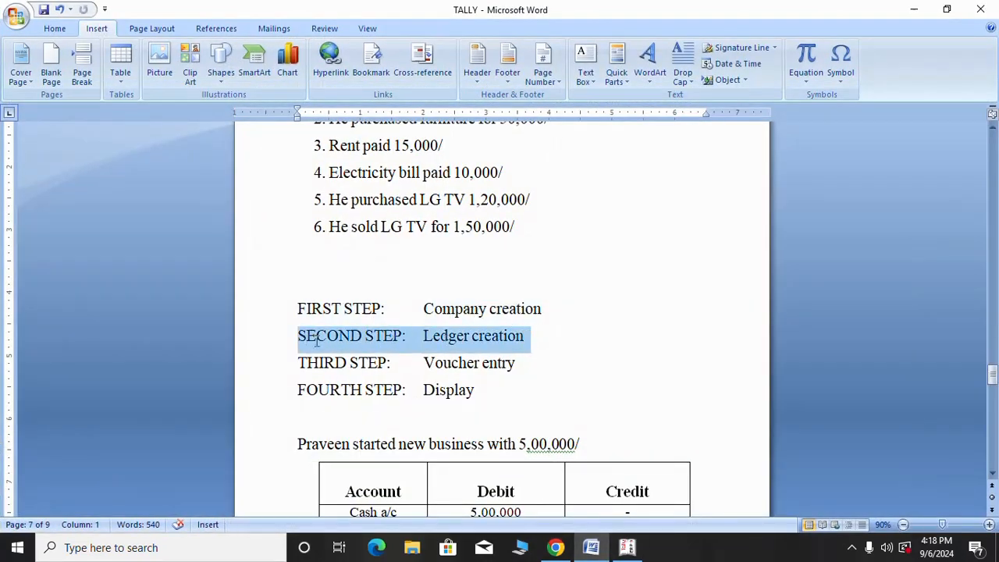
pyautogui.click(919, 8)
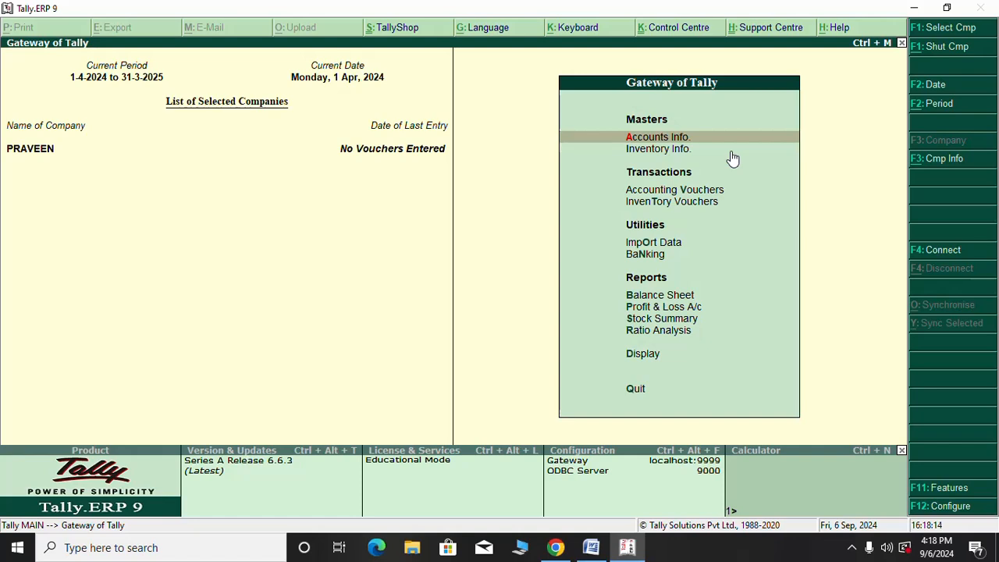
# Go to Accounts Info > Ledgers > Create for a single ledger
pyautogui.press('Return')
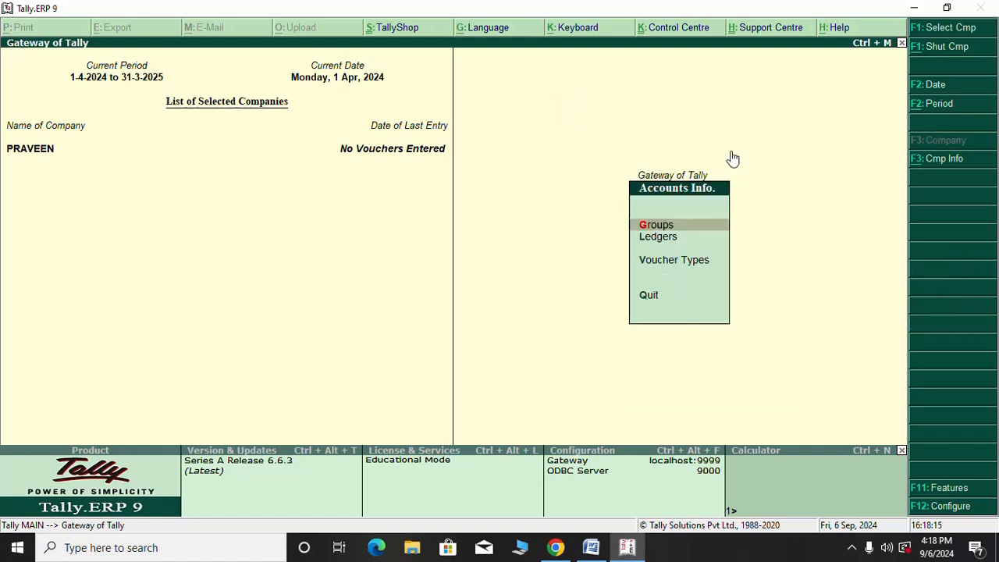
pyautogui.press('Down')
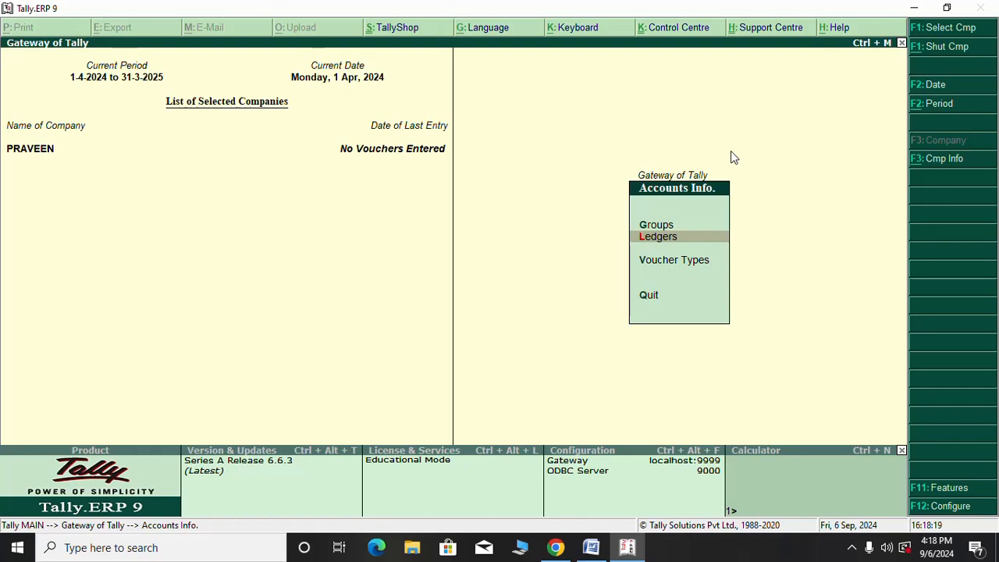
pyautogui.press('Return')
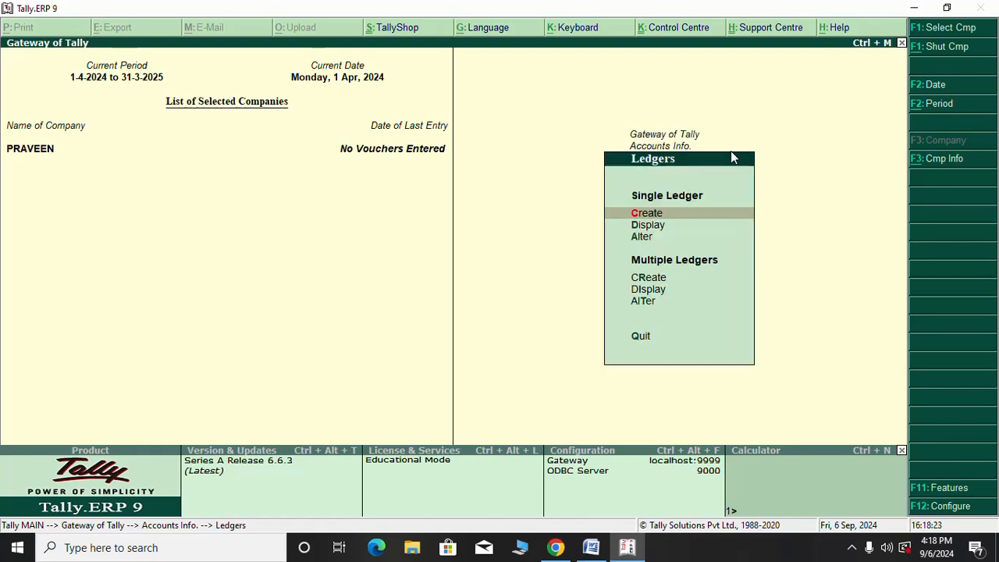
pyautogui.press('Return')
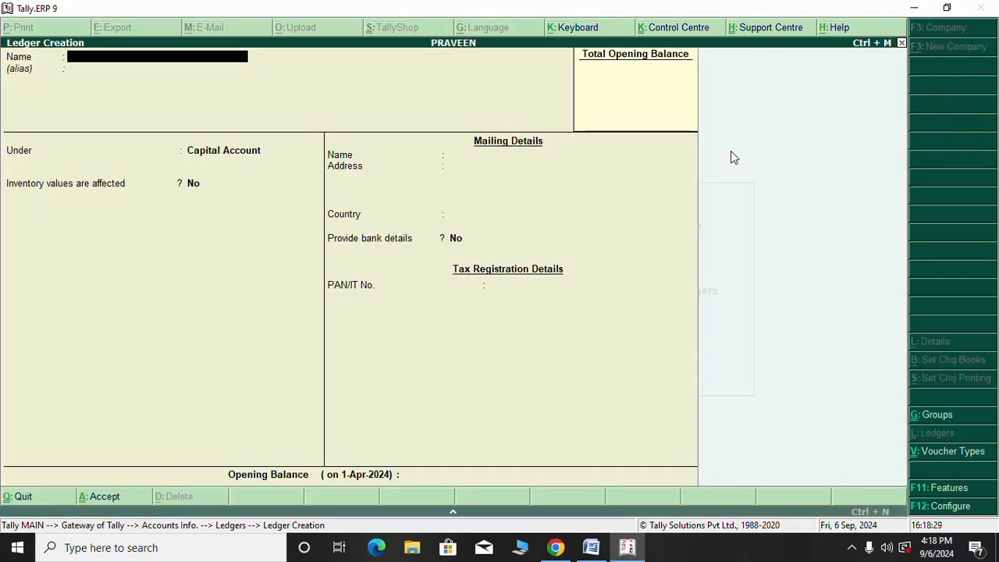
pyautogui.click(591, 547)
pyautogui.scroll(5, 472, 335)
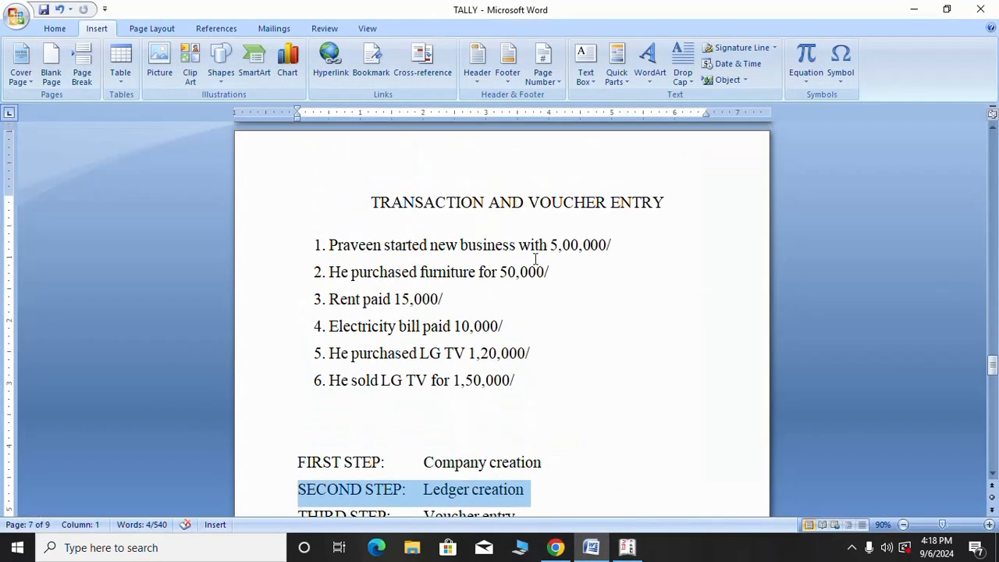
pyautogui.moveTo(614, 239); pyautogui.dragTo(330, 245)
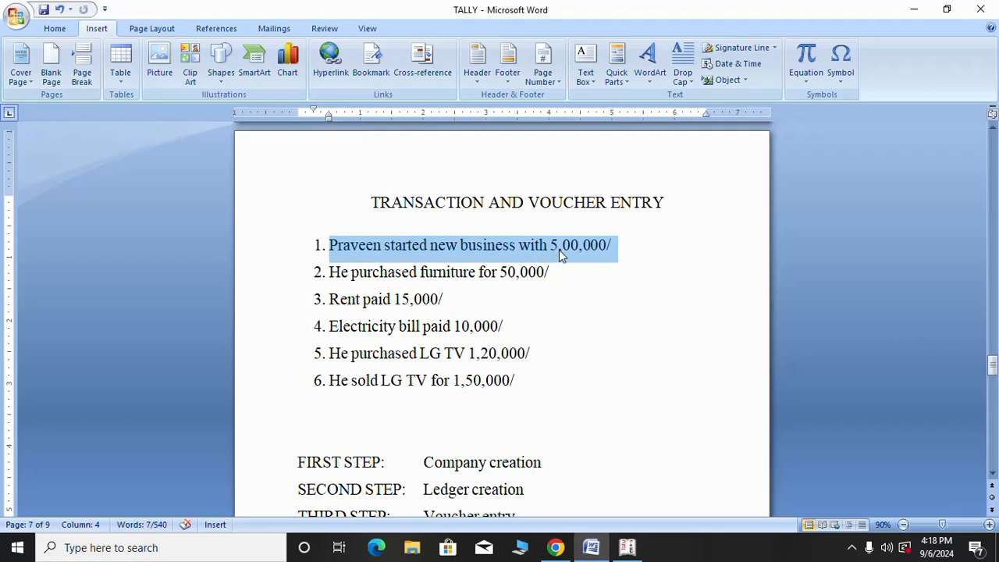
pyautogui.click(389, 245)
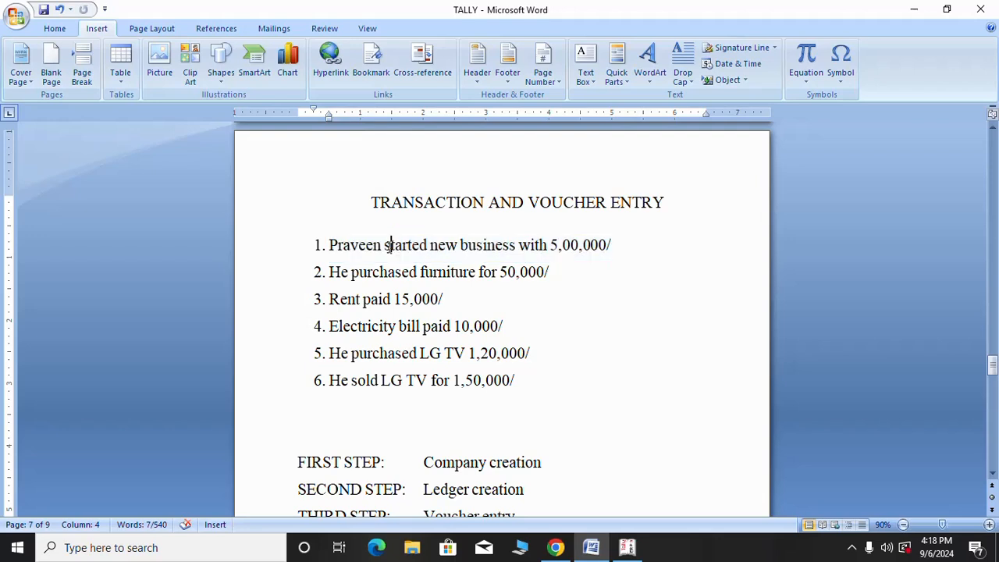
pyautogui.moveTo(383, 248); pyautogui.dragTo(331, 248)
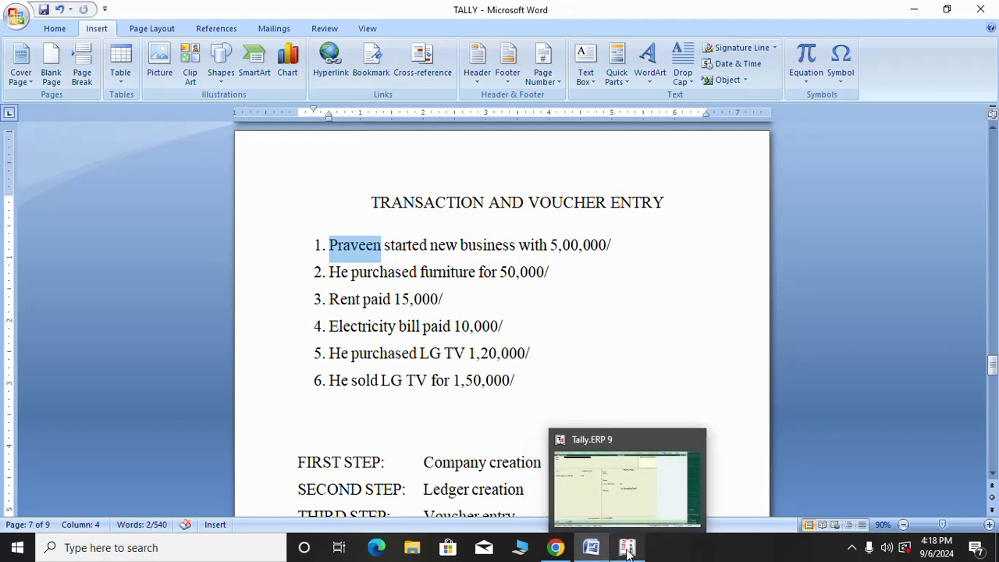
pyautogui.click(627, 549)
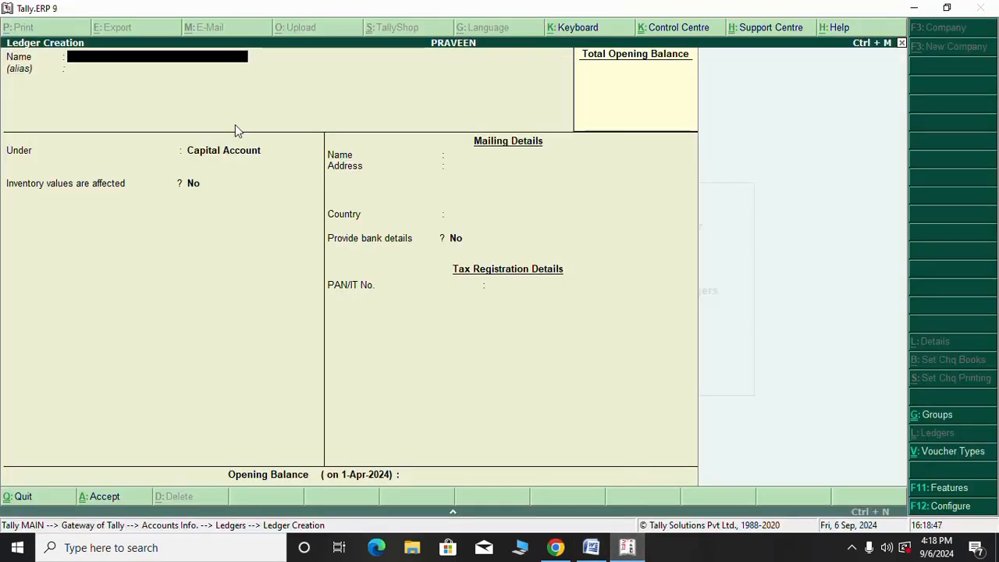
# Save the proprietor's capital ledger under Capital Account, state Karnataka, with a blank opening balance
pyautogui.write('C')
pyautogui.write('VEEN')
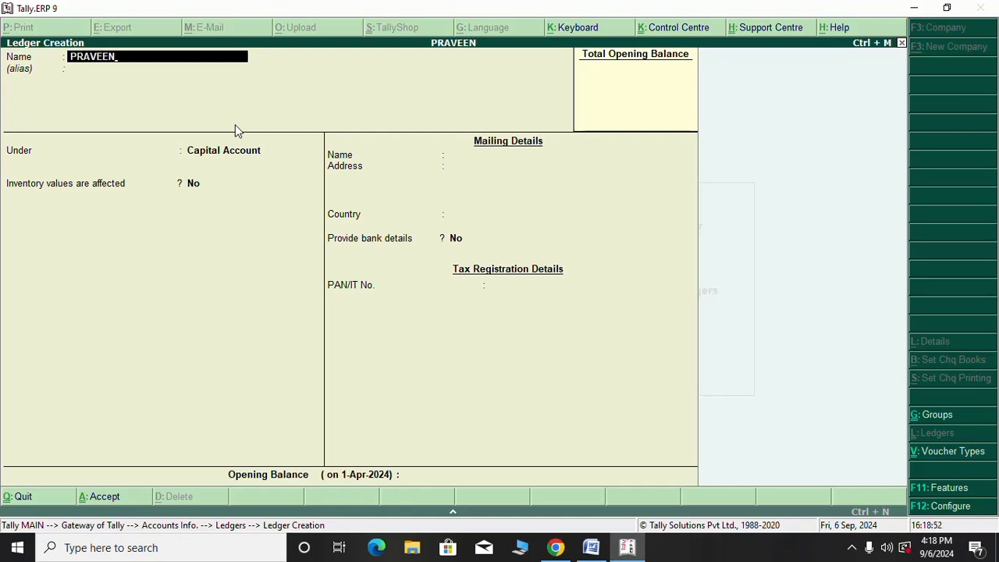
pyautogui.press('Return')
pyautogui.press('Return')
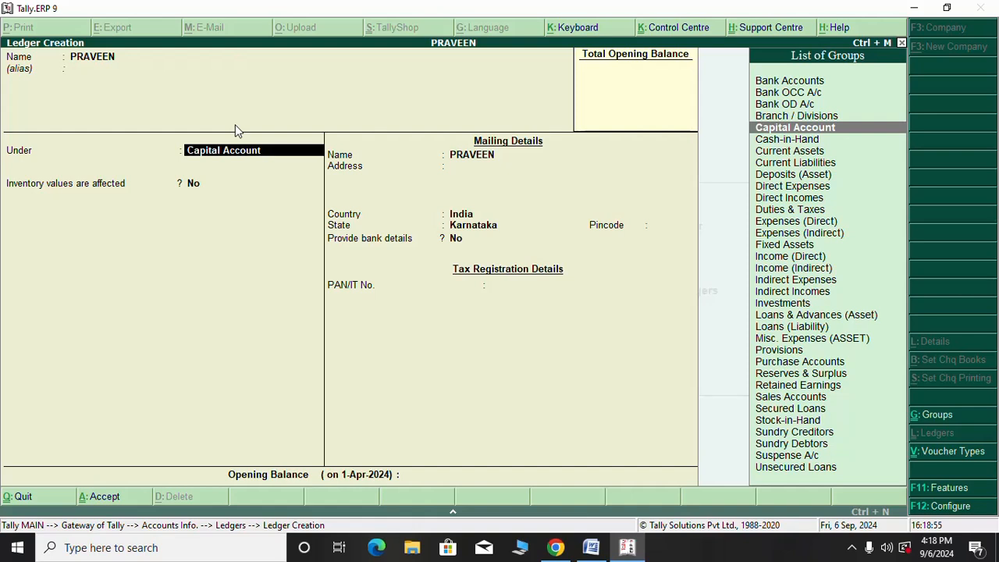
pyautogui.press('Return')
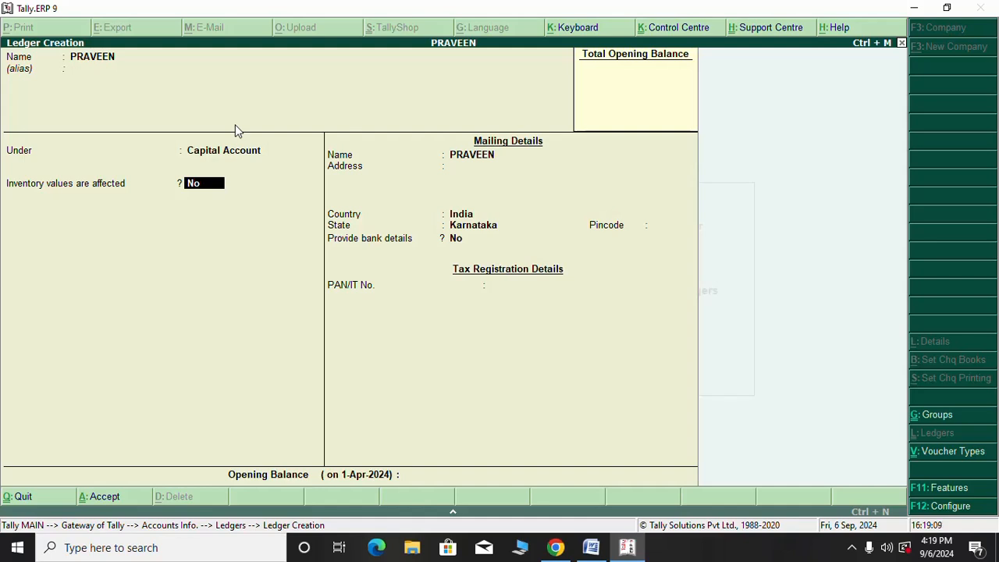
pyautogui.press('Return')
pyautogui.press('Return')
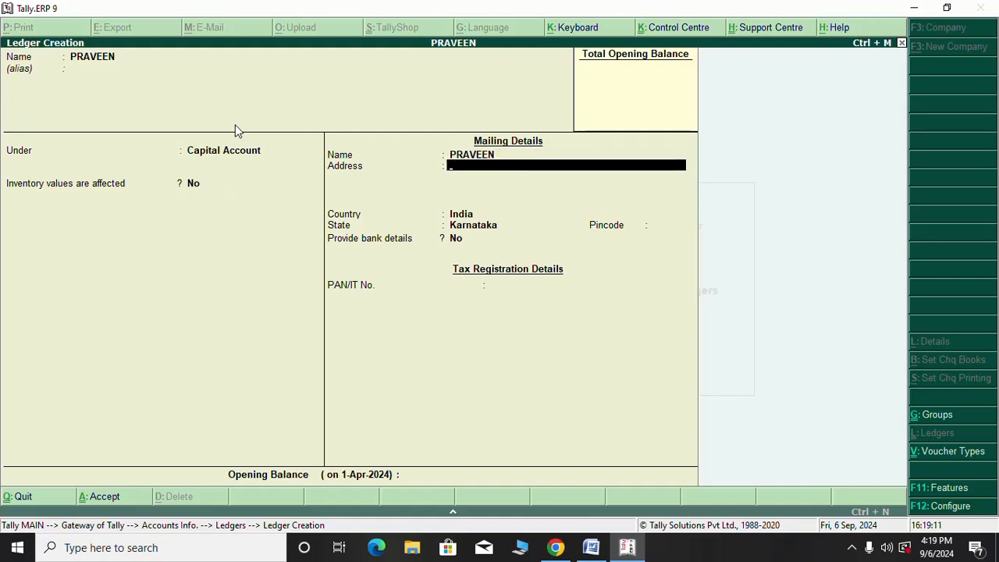
pyautogui.press('Return')
pyautogui.press('Return')
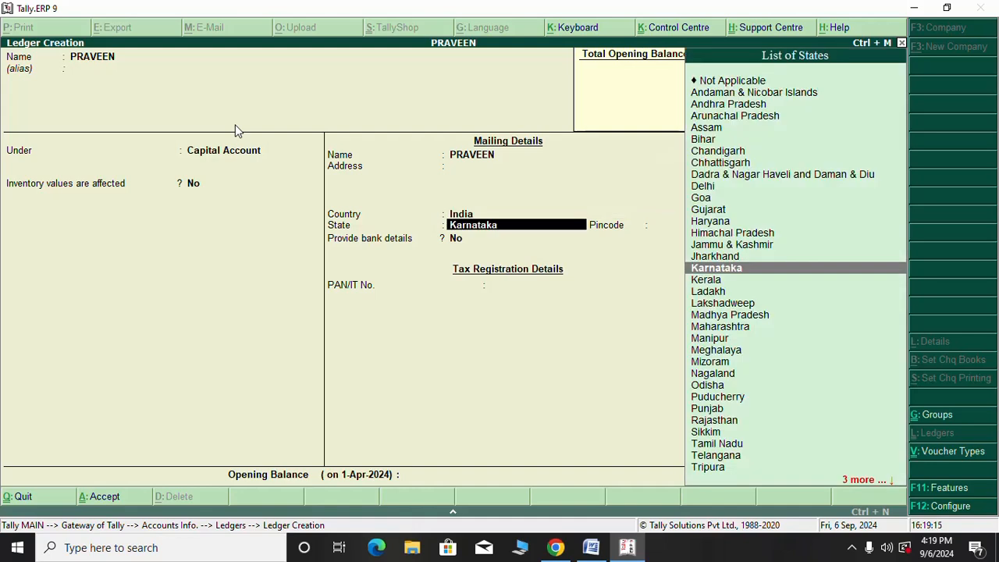
pyautogui.press('Return')
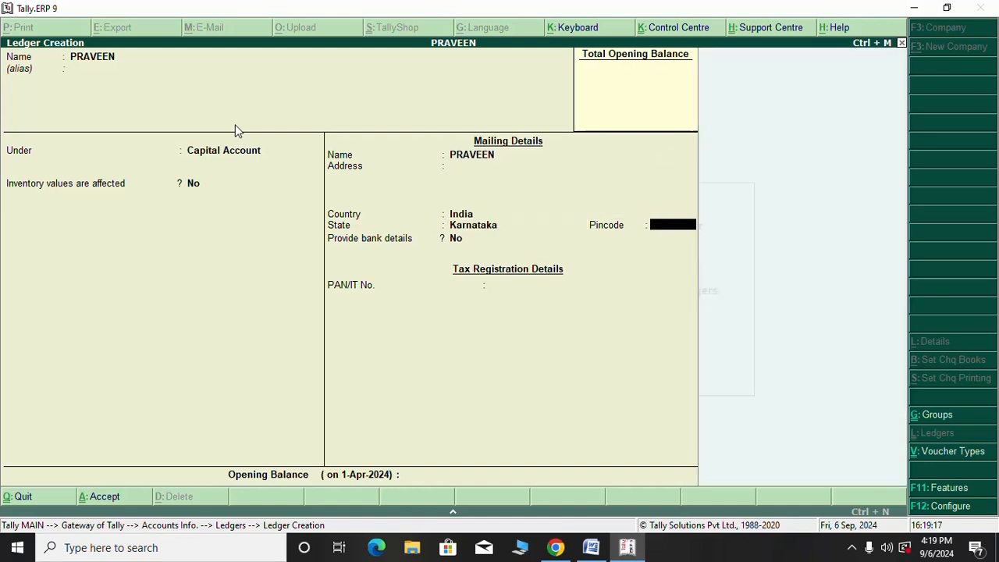
pyautogui.press('Return')
pyautogui.press('Return')
pyautogui.press('Return')
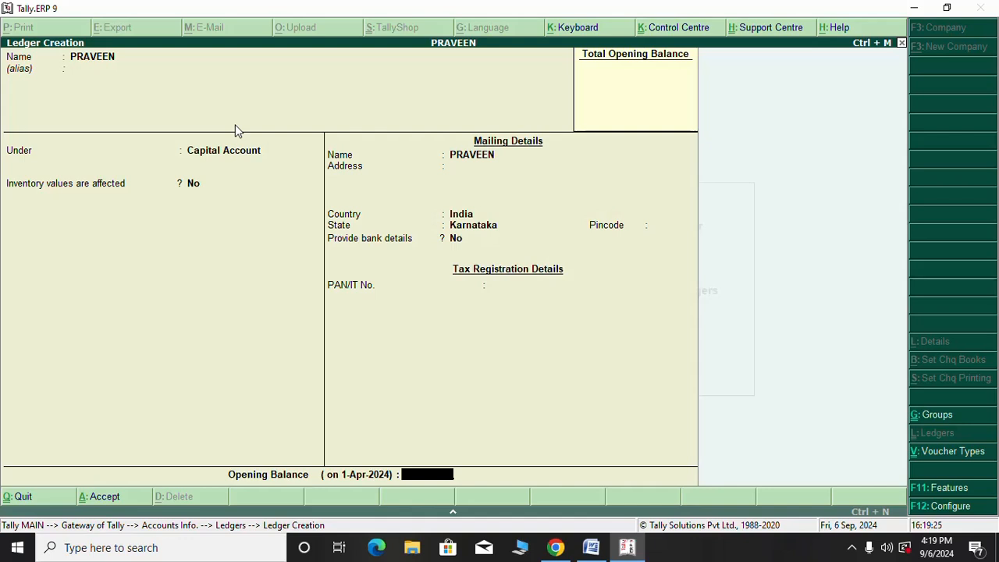
pyautogui.press('Return')
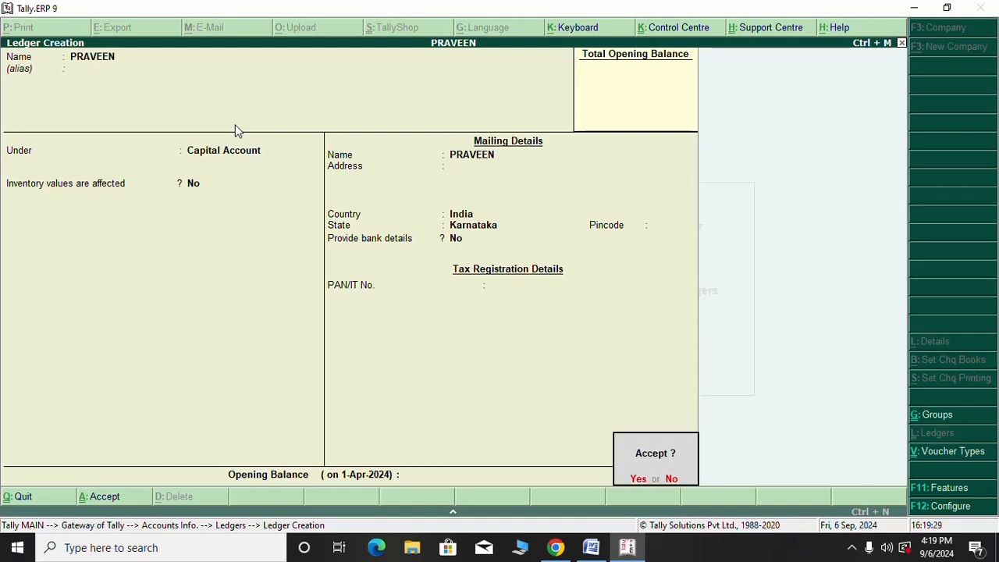
pyautogui.press('Return')
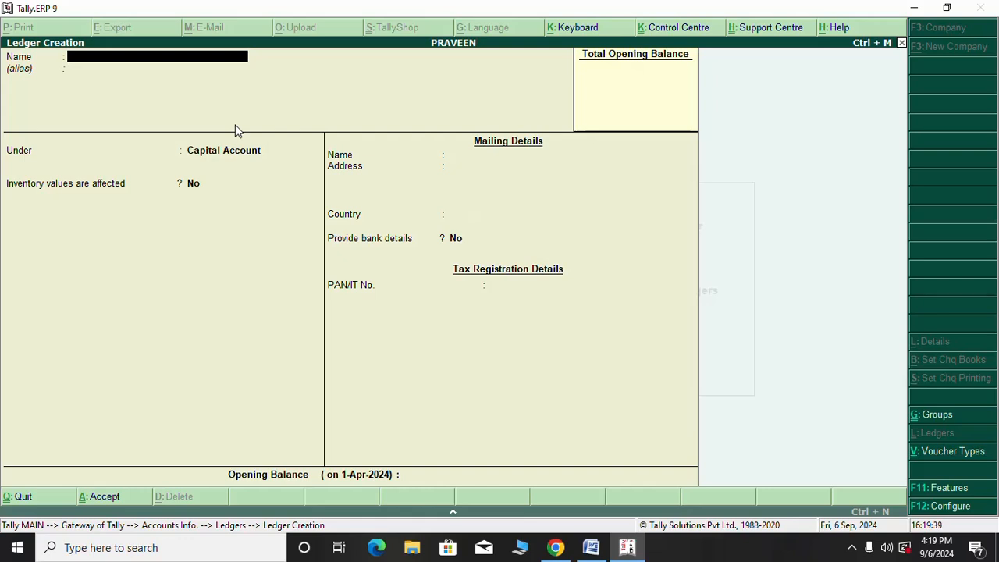
pyautogui.moveTo(592, 549)
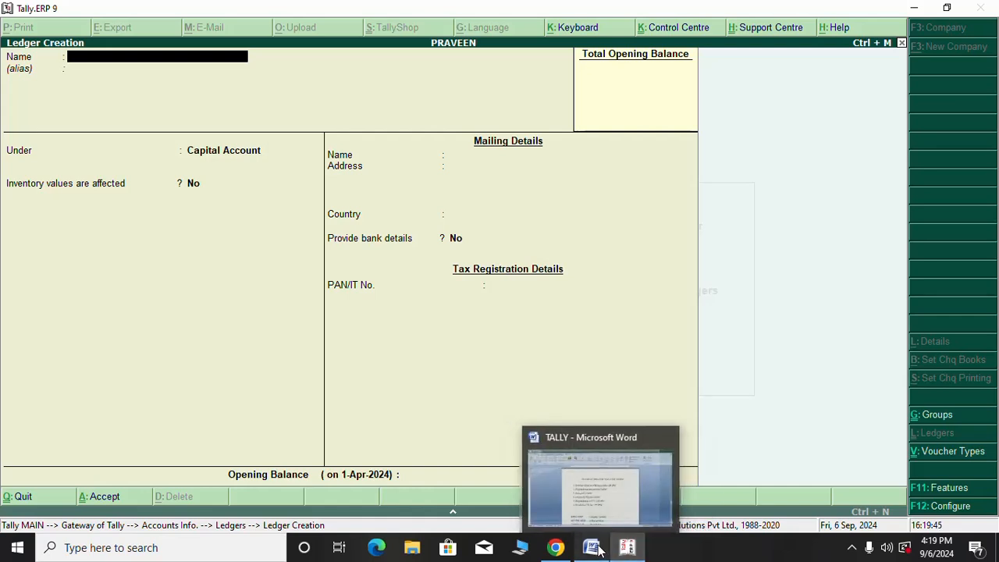
pyautogui.click(598, 550)
pyautogui.moveTo(556, 272); pyautogui.dragTo(341, 272)
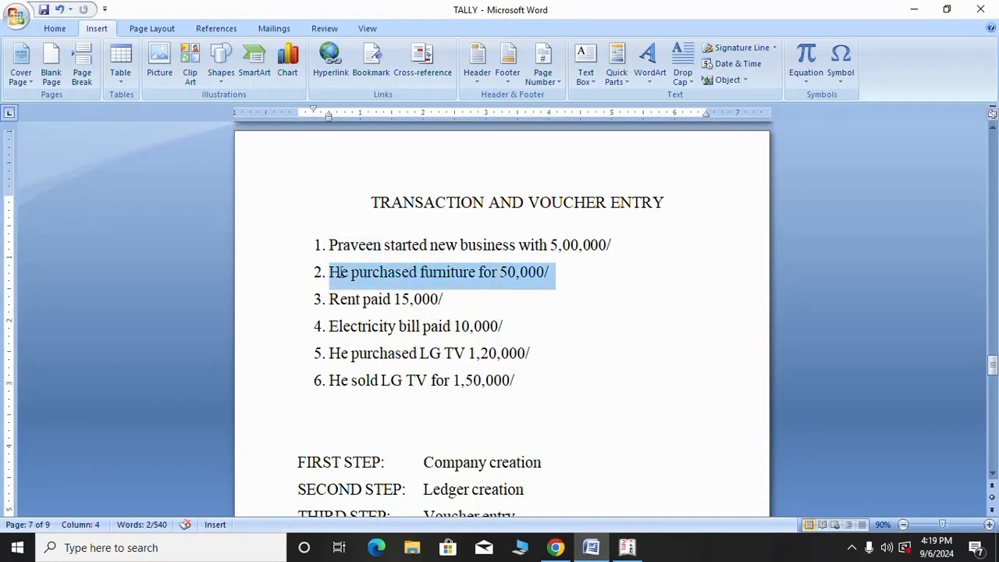
pyautogui.click(468, 271)
pyautogui.moveTo(474, 271); pyautogui.dragTo(420, 274)
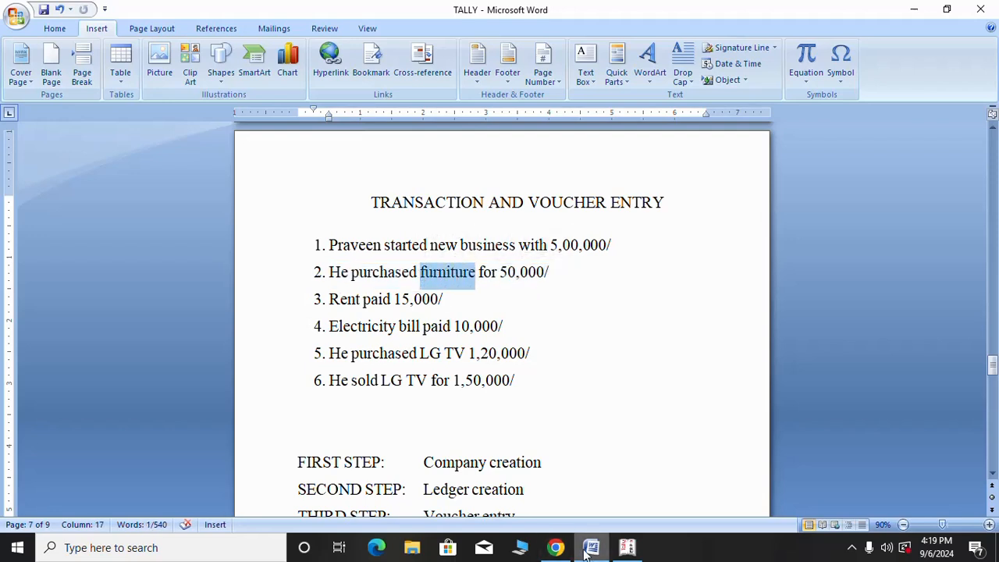
pyautogui.click(627, 547)
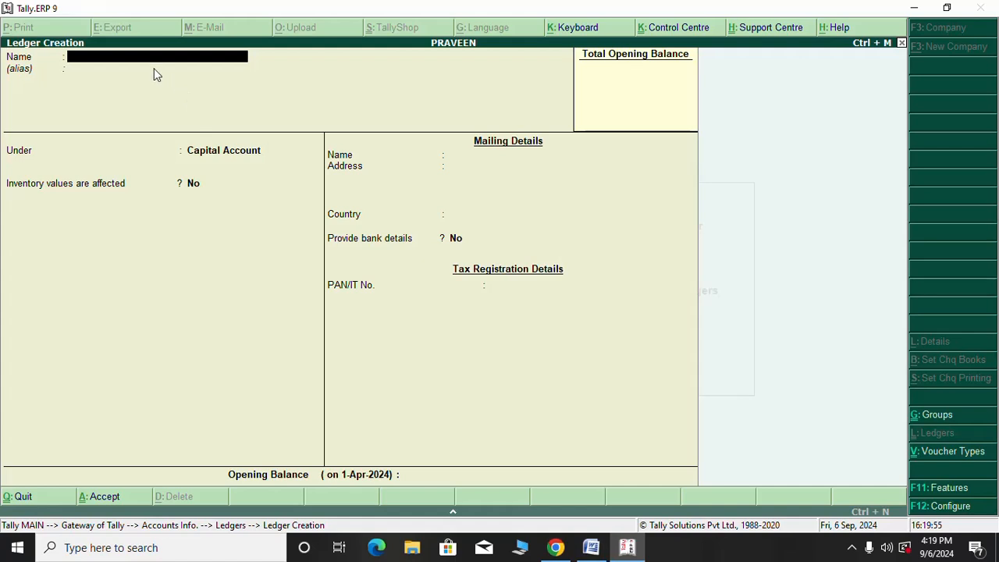
# Create the FURNITURE ledger with Fixed Assets as its group and proceed to saving
pyautogui.write('FURNITURE')
pyautogui.press('Return')
pyautogui.press('Return')
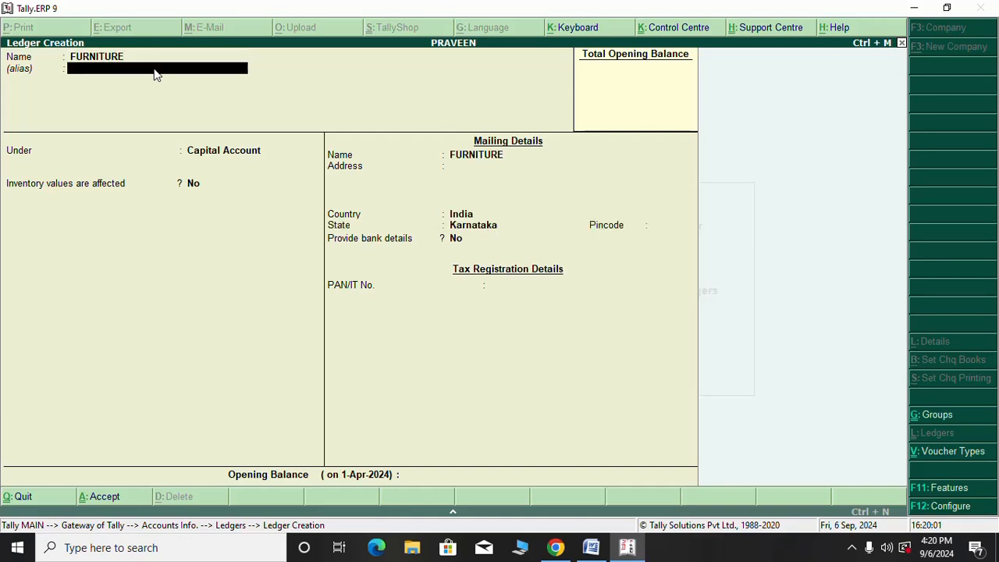
pyautogui.write('F')
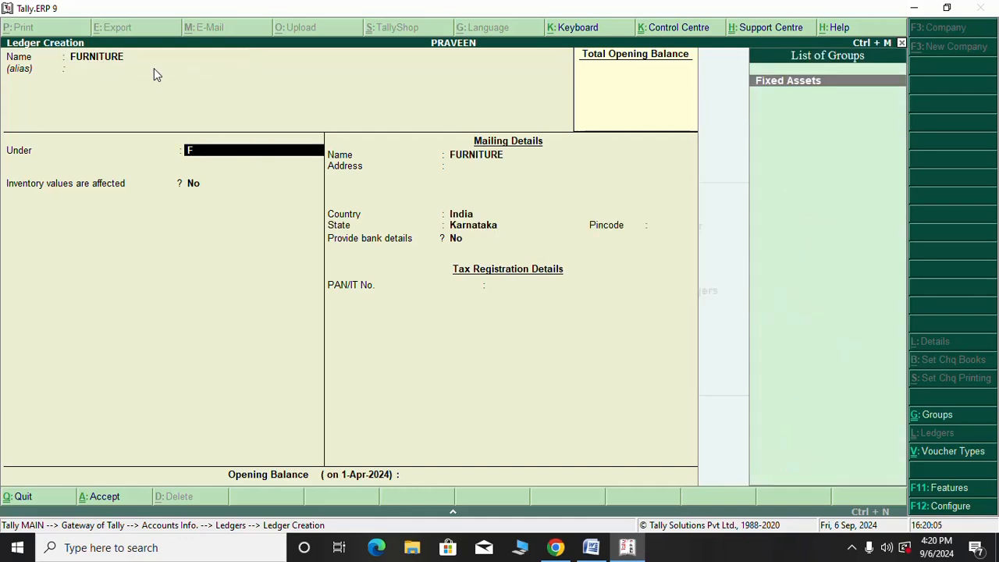
pyautogui.press('BackSpace')
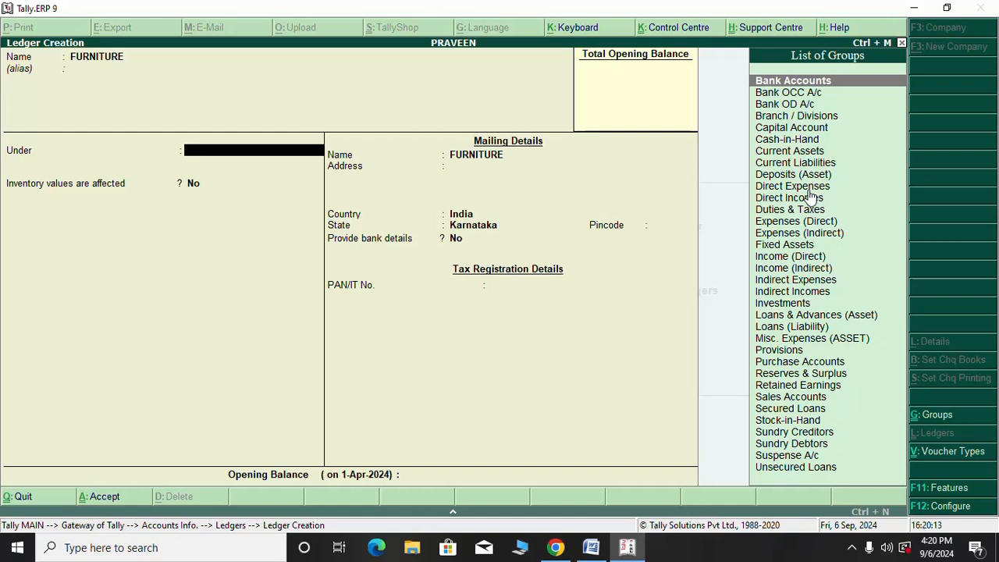
pyautogui.write('F')
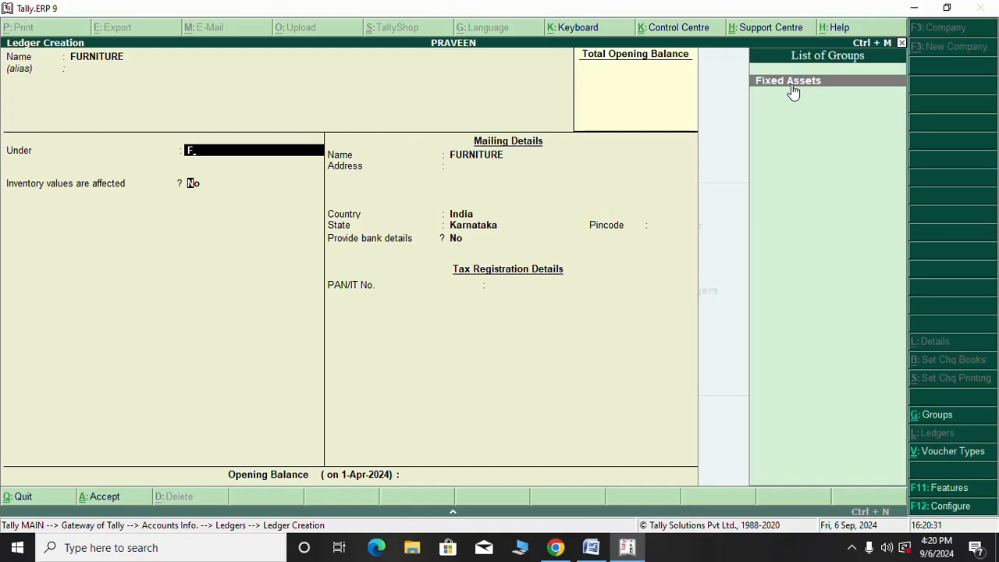
pyautogui.press('Return')
pyautogui.press('Return')
pyautogui.press('Return')
pyautogui.press('Return')
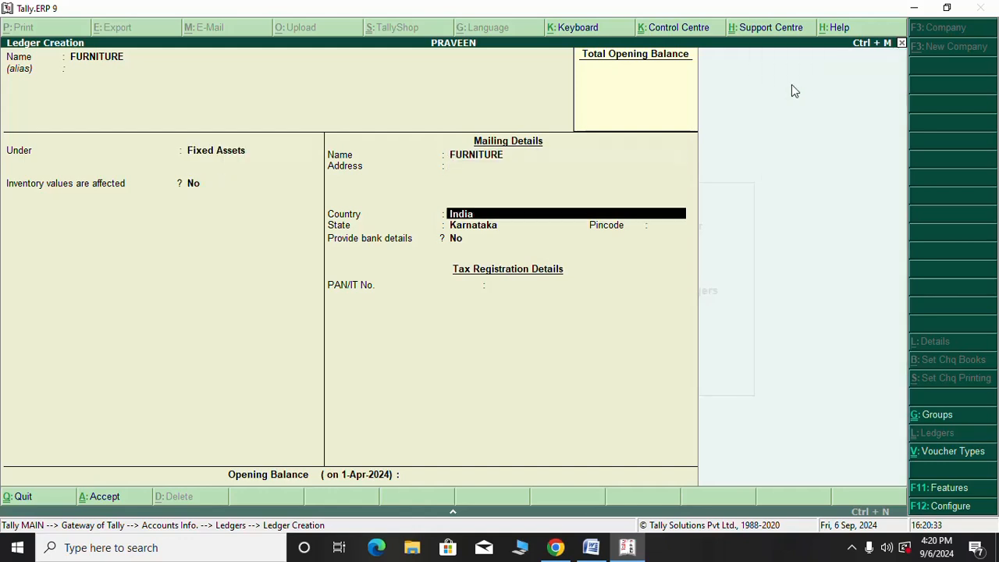
pyautogui.press('Return')
pyautogui.press('Return')
pyautogui.press('Return')
pyautogui.press('Return')
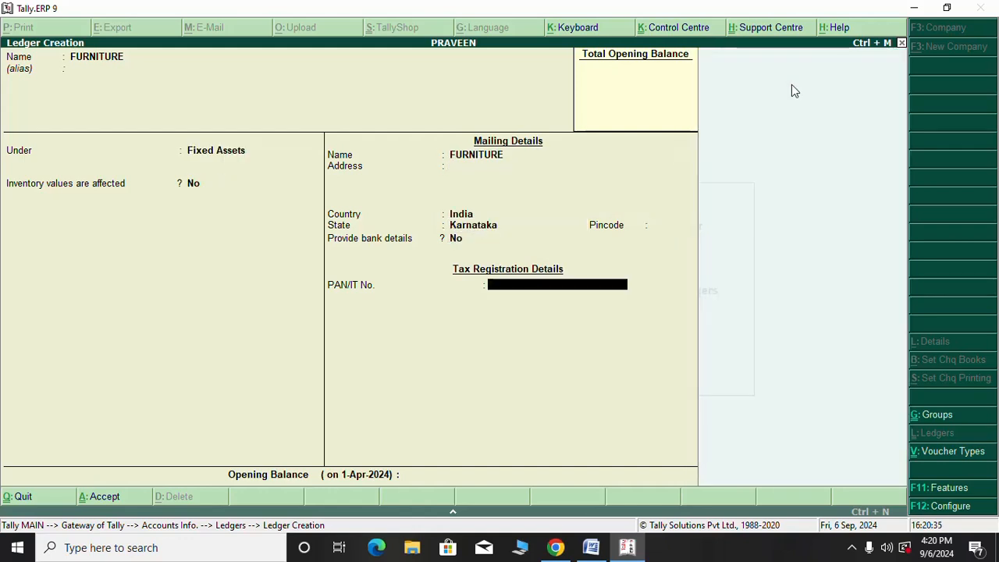
pyautogui.press('Return')
pyautogui.press('Return')
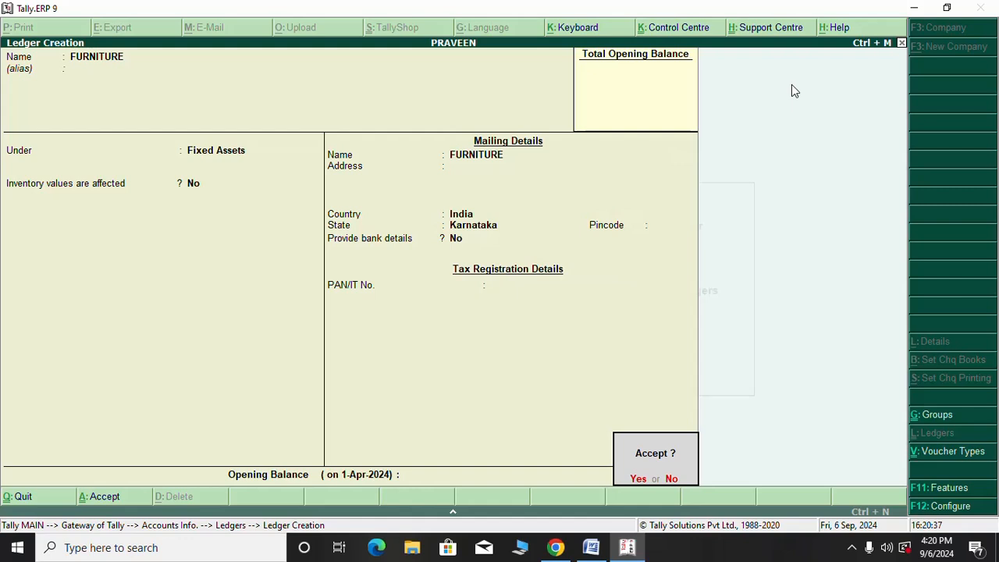
pyautogui.press('Return')
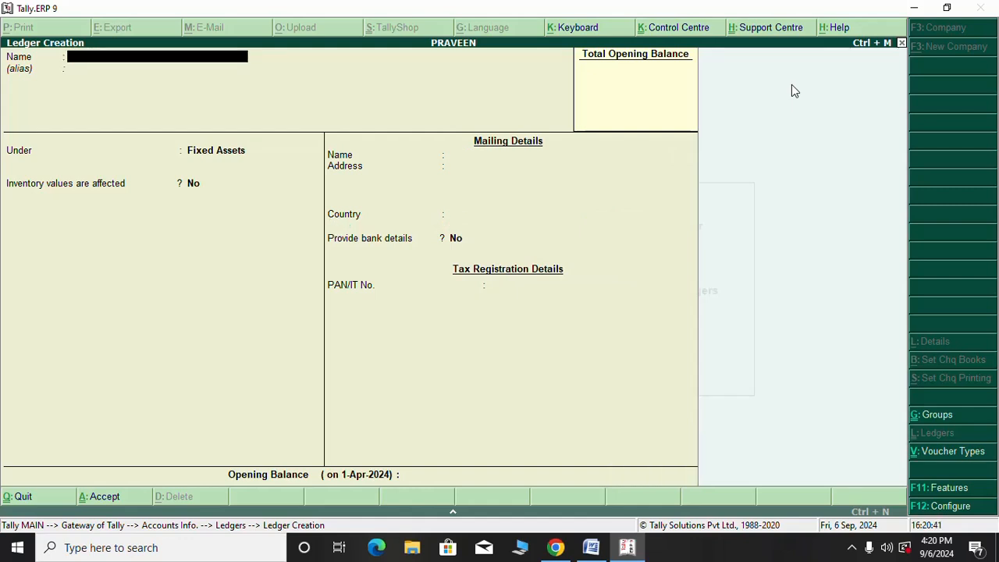
# Mark the Rent paid transaction in the Word list
pyautogui.click(590, 547)
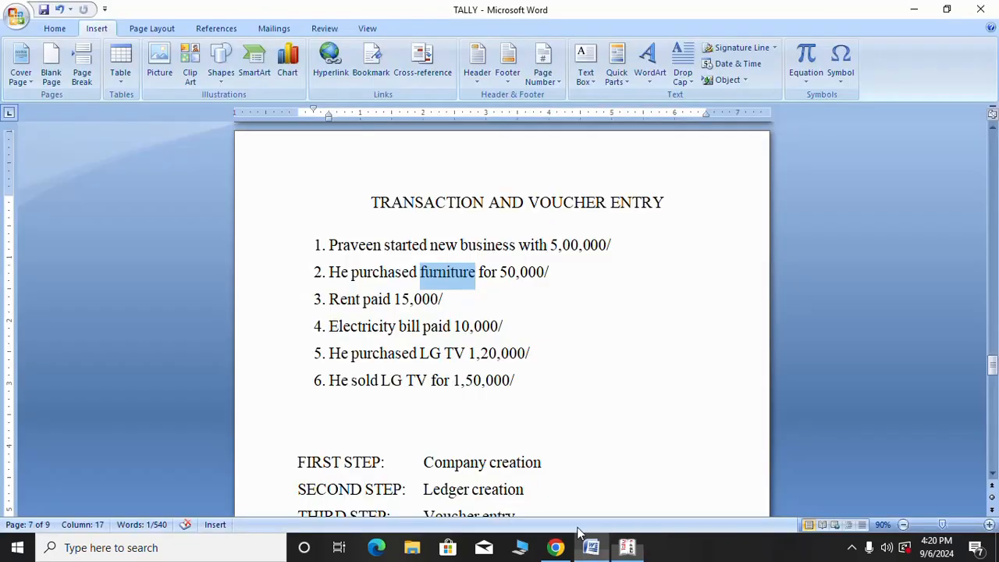
pyautogui.click(394, 299)
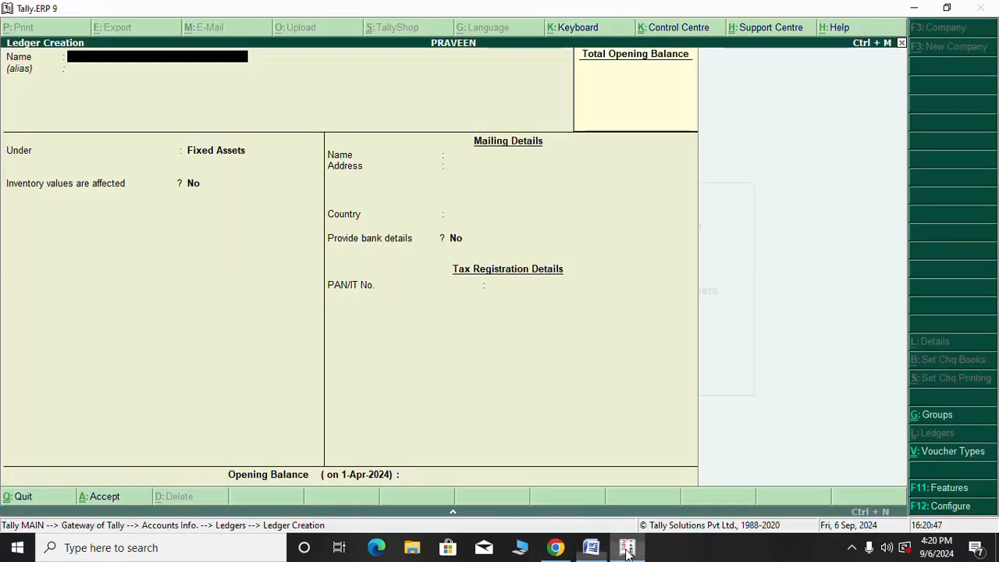
pyautogui.click(628, 547)
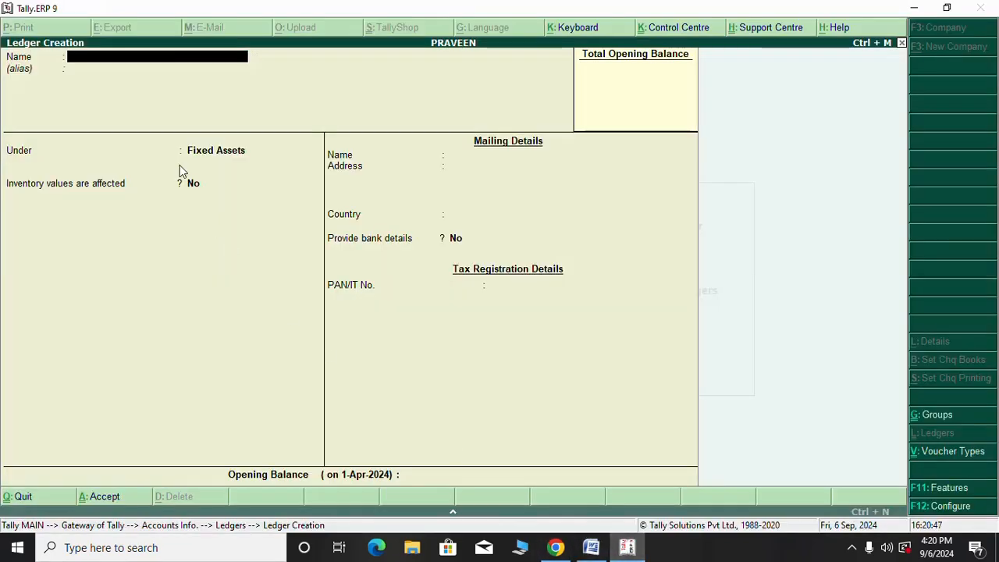
# Create the RENT ledger under Indirect Expenses and bring the Word list back
pyautogui.write('R')
pyautogui.press('Return')
pyautogui.press('Return')
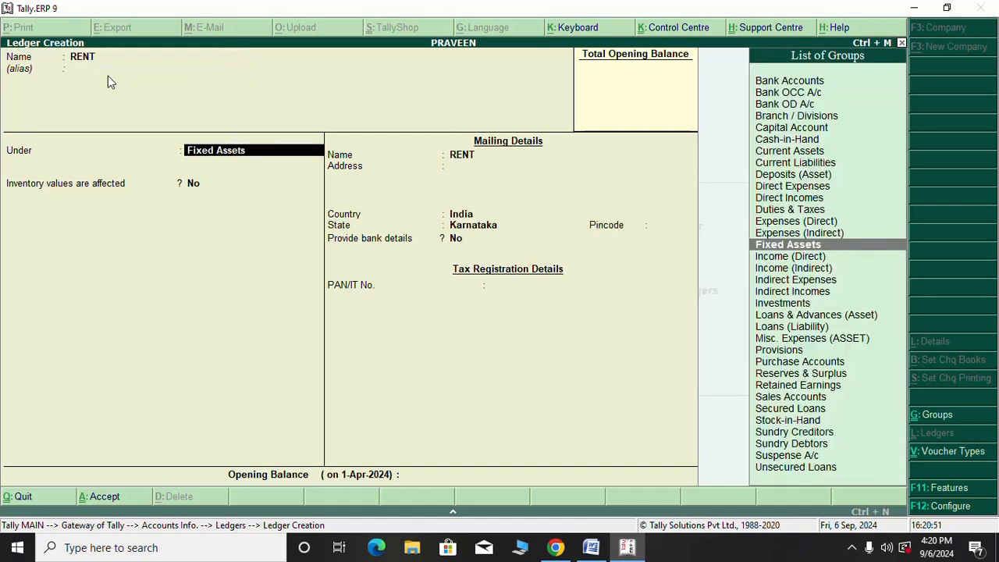
pyautogui.write('I')
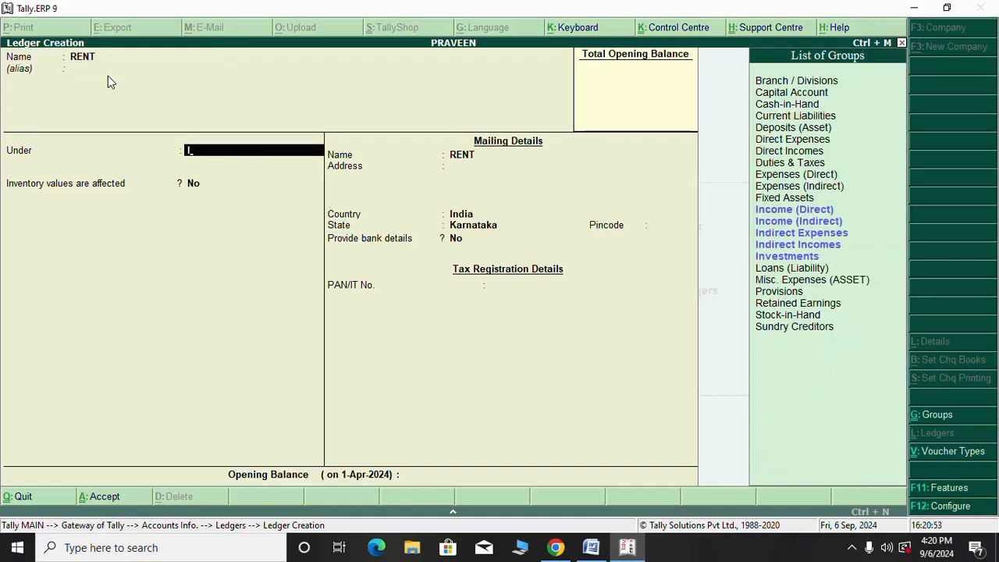
pyautogui.press('Down')
pyautogui.press('Down')
pyautogui.press('Down')
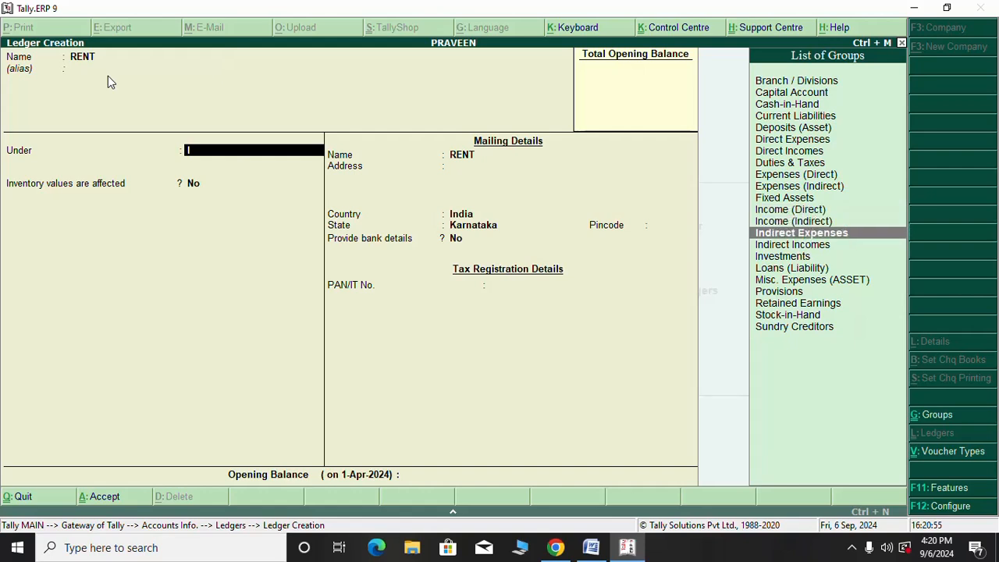
pyautogui.press('Return')
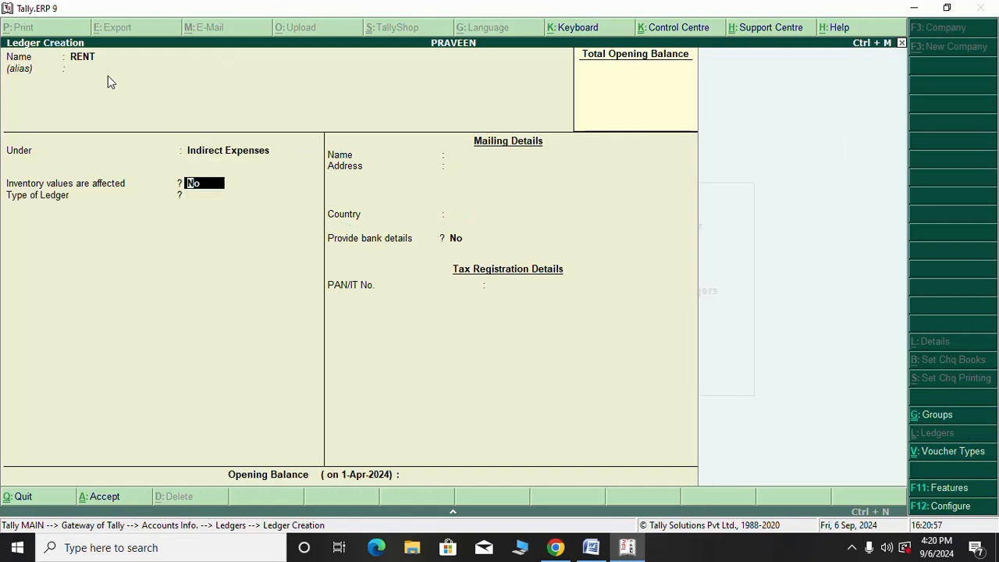
pyautogui.press('Return')
pyautogui.press('Return')
pyautogui.press('Return')
pyautogui.press('Return')
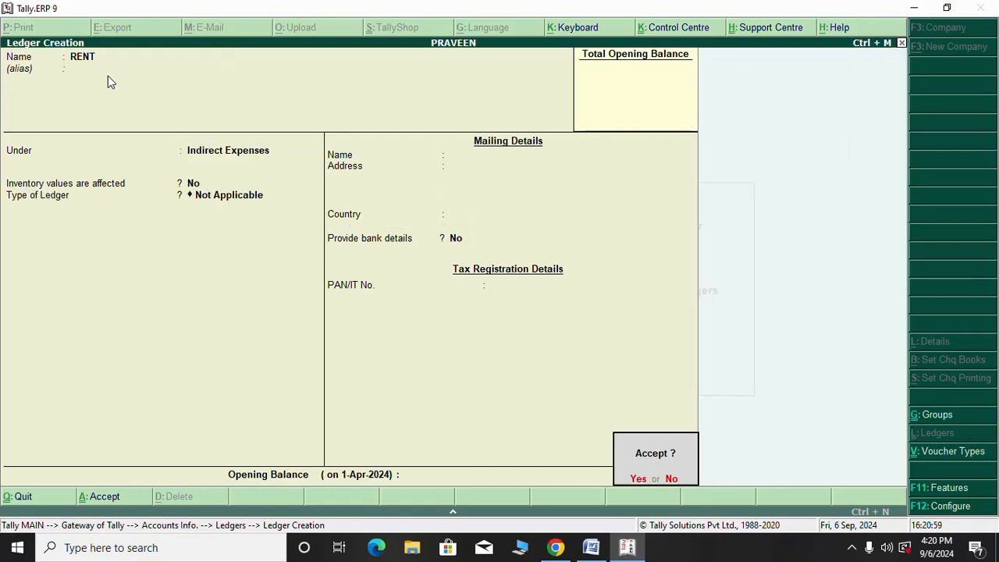
pyautogui.press('Return')
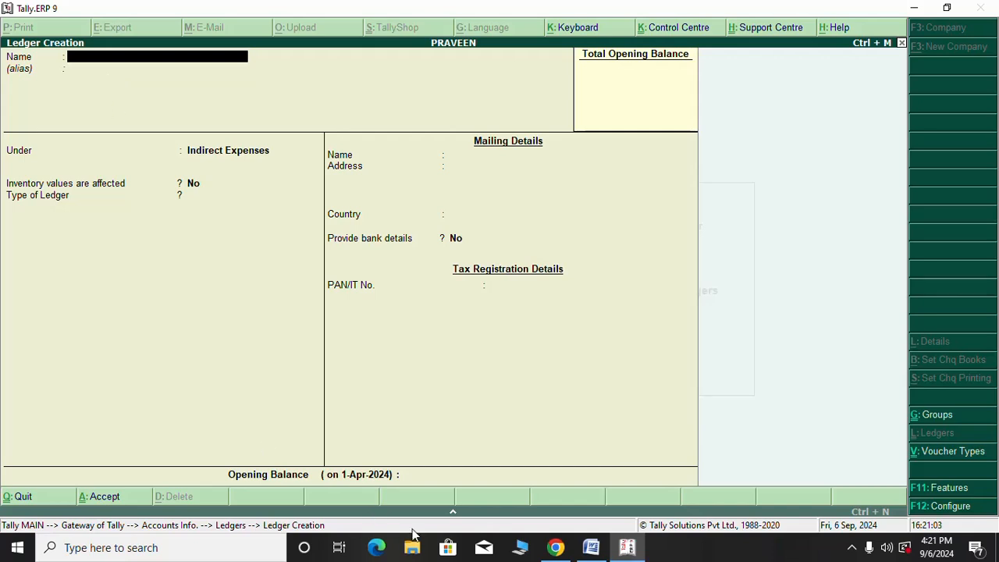
pyautogui.click(592, 547)
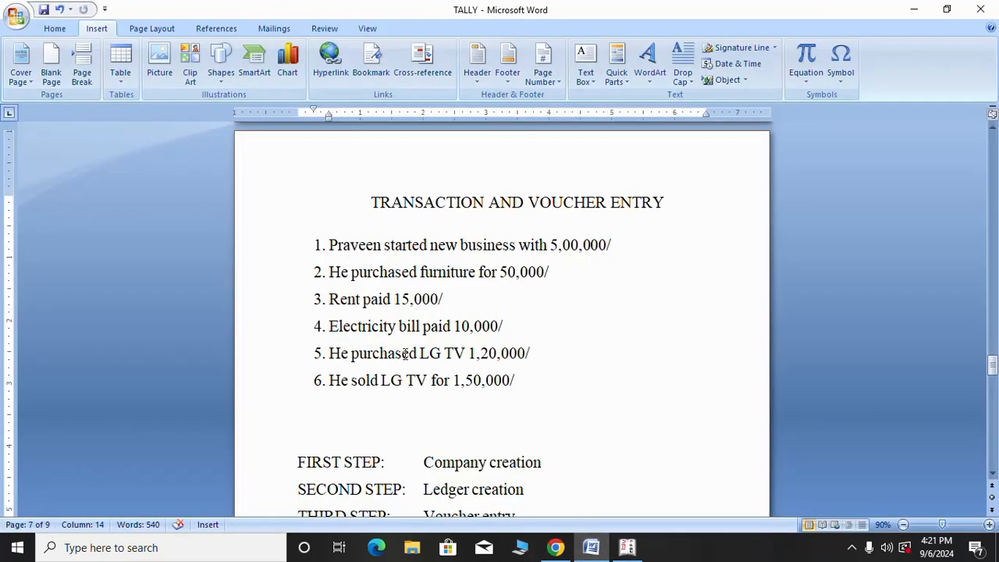
# Highlight the Electricity bill transaction and create the ELECTRICITY ledger under Indirect Expenses
pyautogui.moveTo(421, 326); pyautogui.dragTo(348, 327)
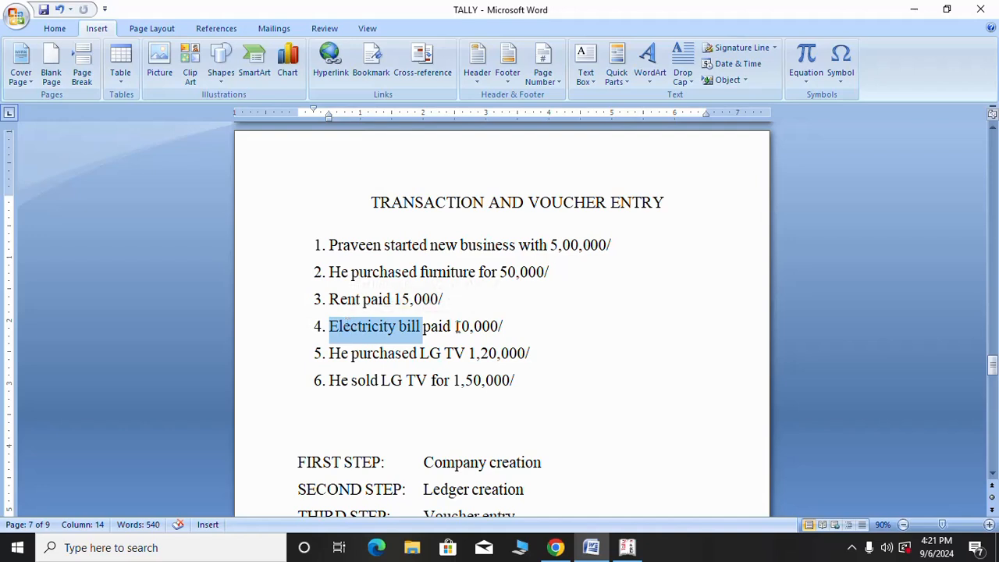
pyautogui.click(628, 548)
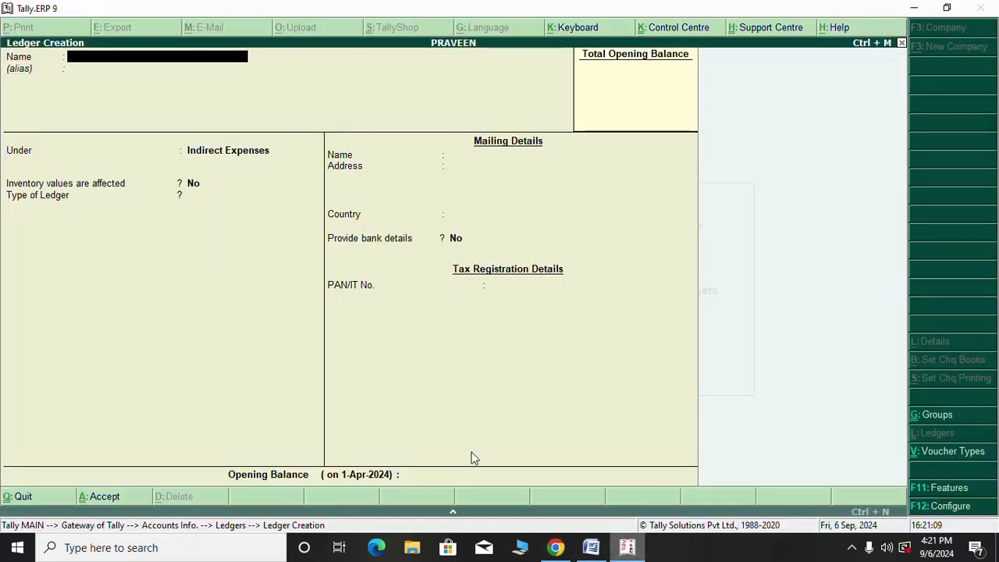
pyautogui.write('ELE')
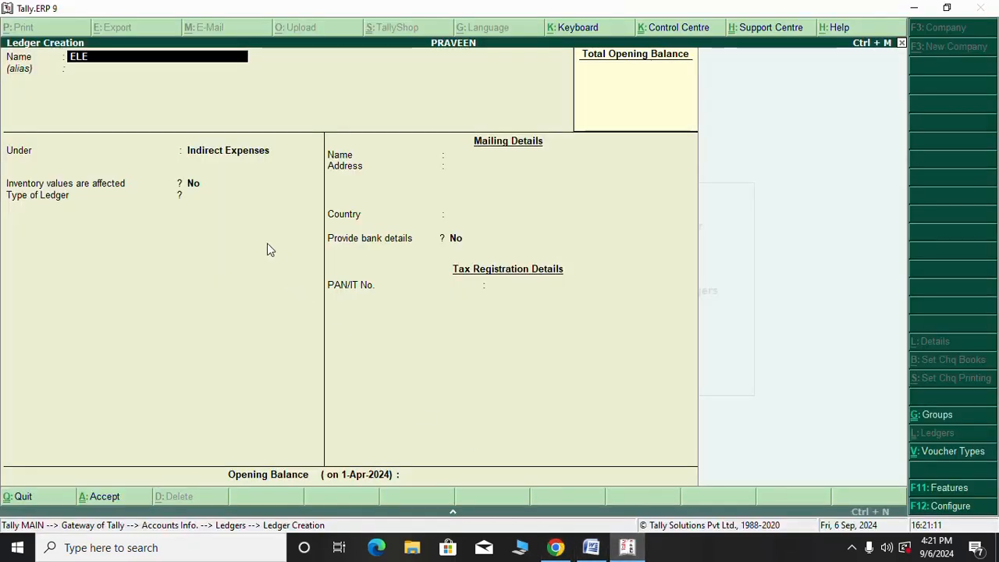
pyautogui.write('CTRIC')
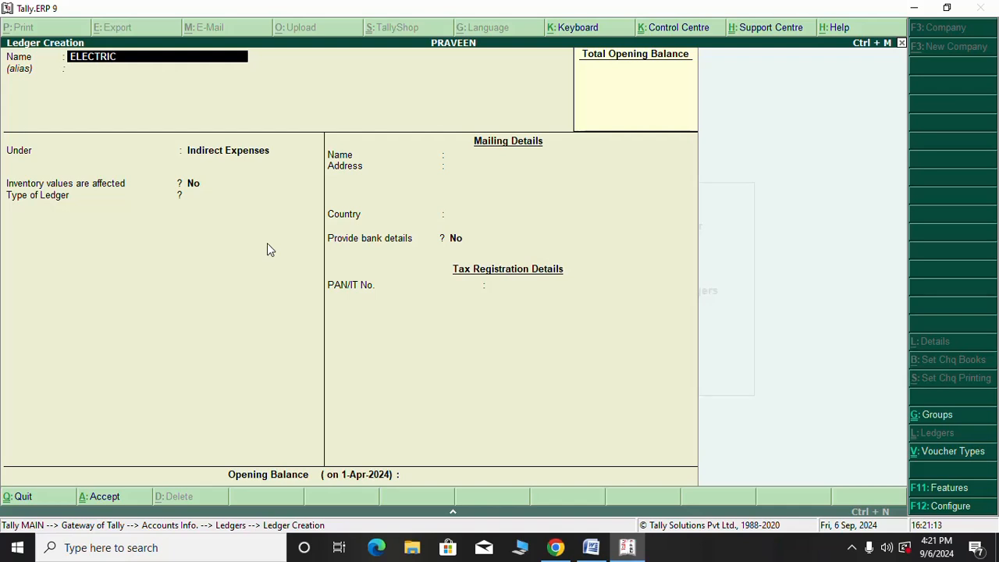
pyautogui.write('ITY')
pyautogui.press('Return')
pyautogui.press('Return')
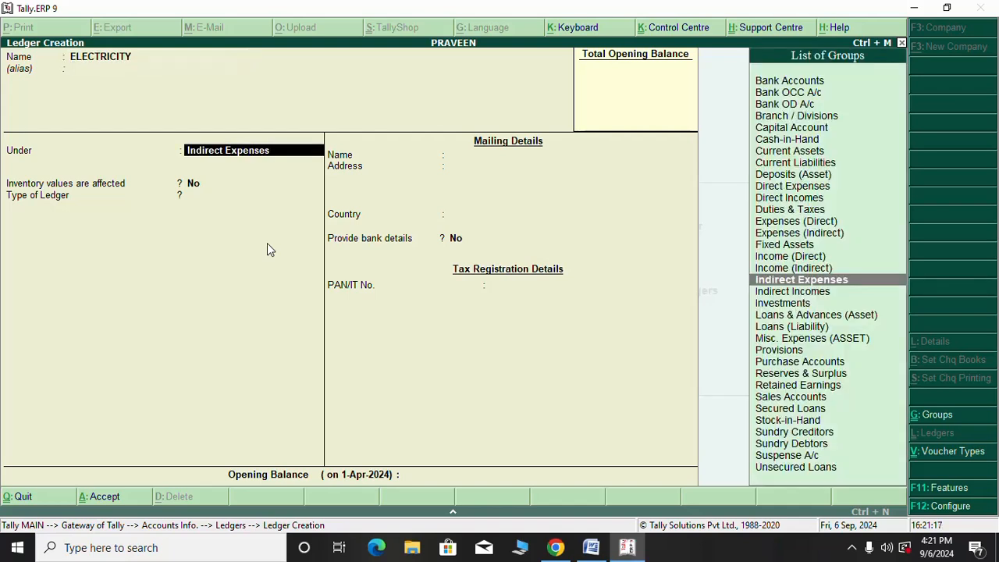
pyautogui.press('Return')
pyautogui.press('Return')
pyautogui.press('Return')
pyautogui.press('Return')
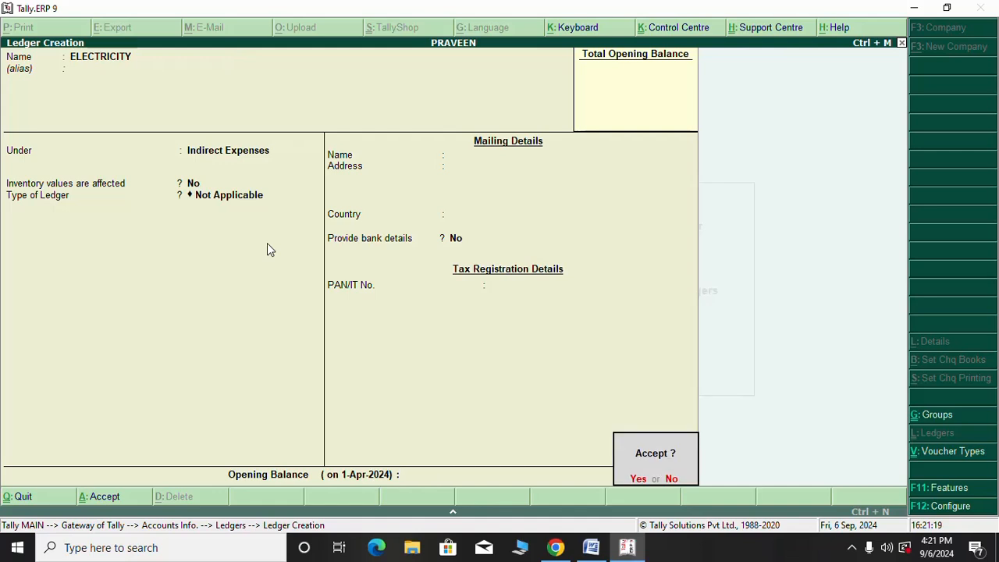
pyautogui.press('Return')
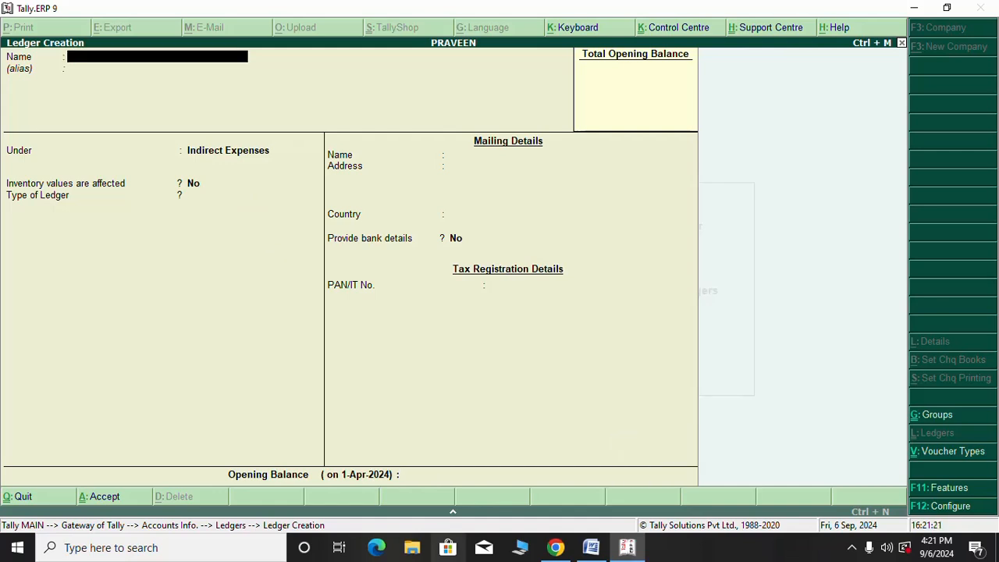
# Highlight the LG TV purchase transaction in the Word list
pyautogui.click(594, 549)
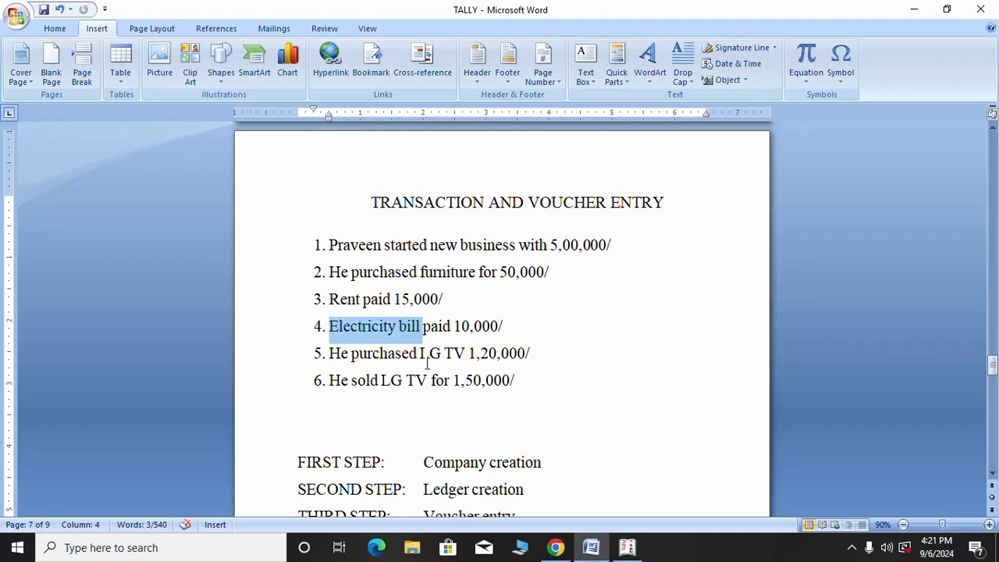
pyautogui.moveTo(539, 351); pyautogui.dragTo(333, 361)
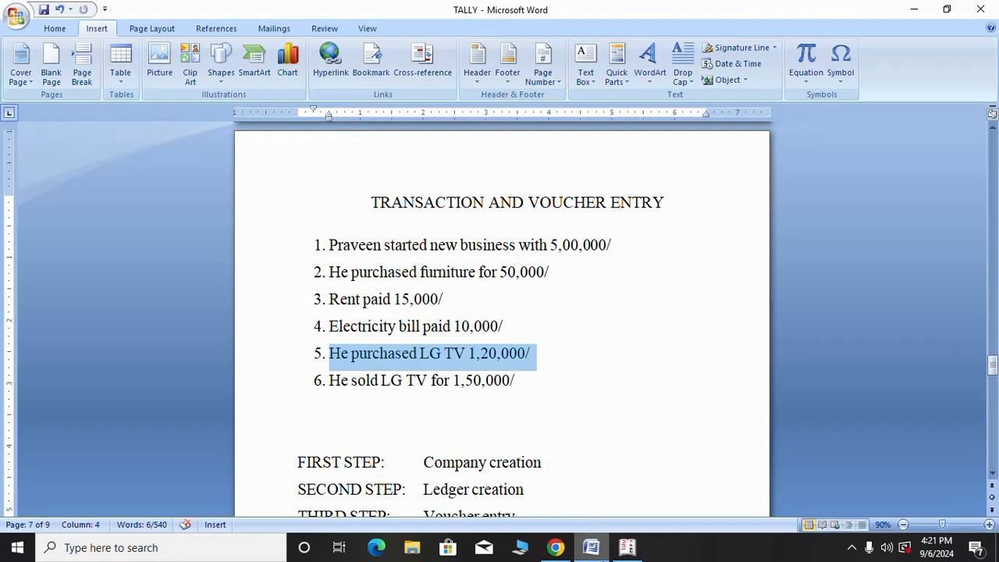
pyautogui.click(625, 548)
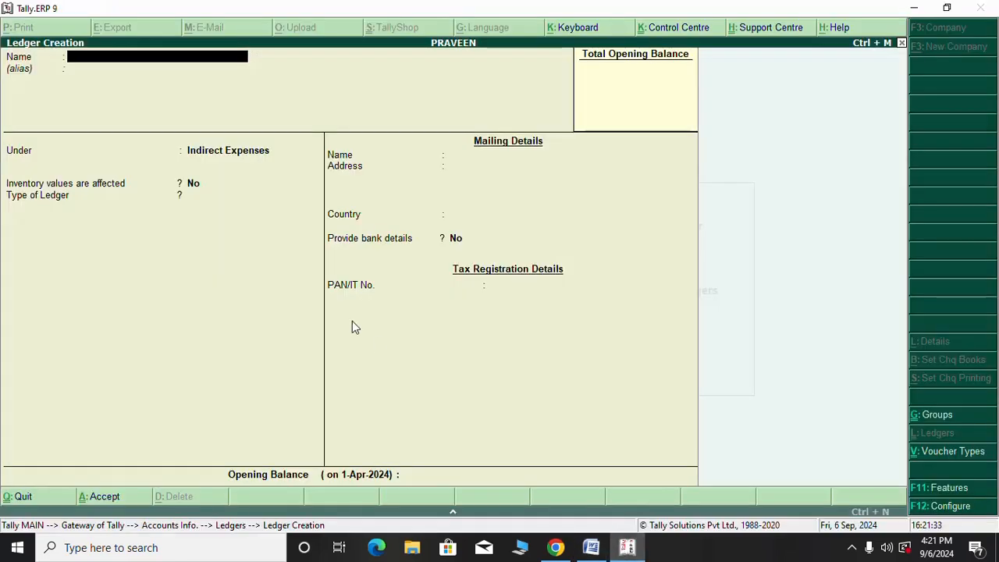
# Create the PURCHASING OF LG TV ledger under Purchase Accounts and return to the Word list
pyautogui.write('PURCHASING')
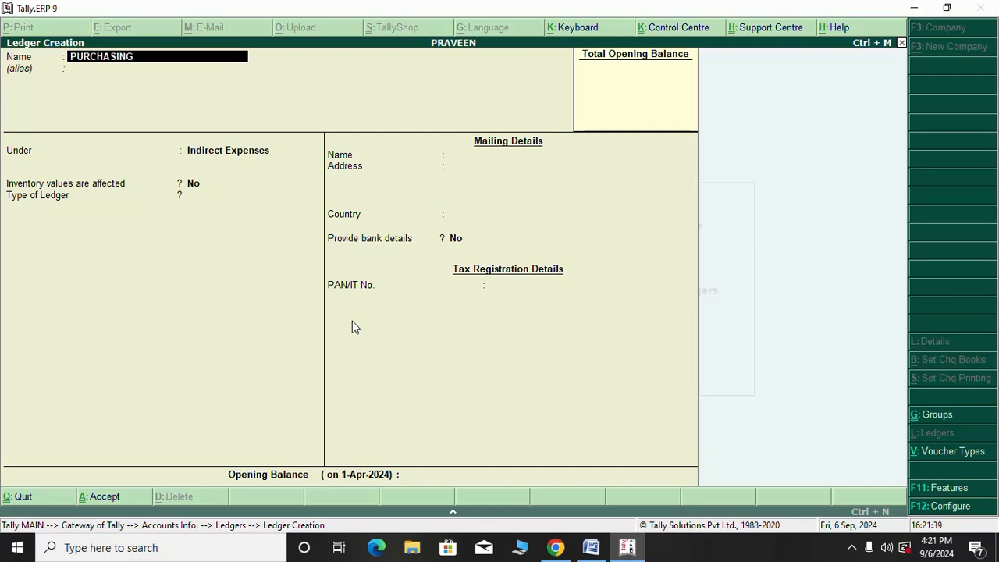
pyautogui.write(' OF LG TV')
pyautogui.press('Return')
pyautogui.press('Return')
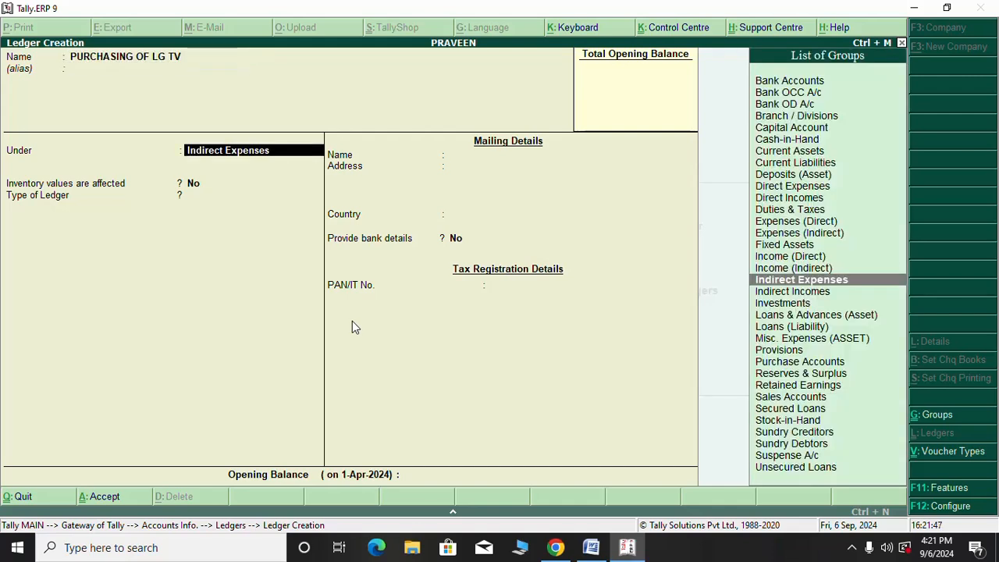
pyautogui.write('P')
pyautogui.press('Down')
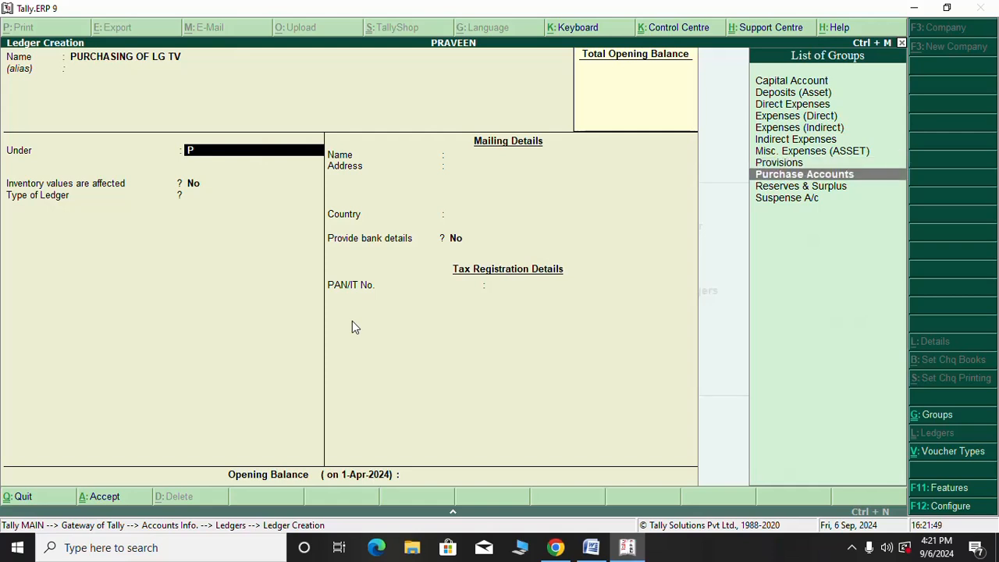
pyautogui.press('Return')
pyautogui.press('Return')
pyautogui.press('Return')
pyautogui.press('Return')
pyautogui.press('Return')
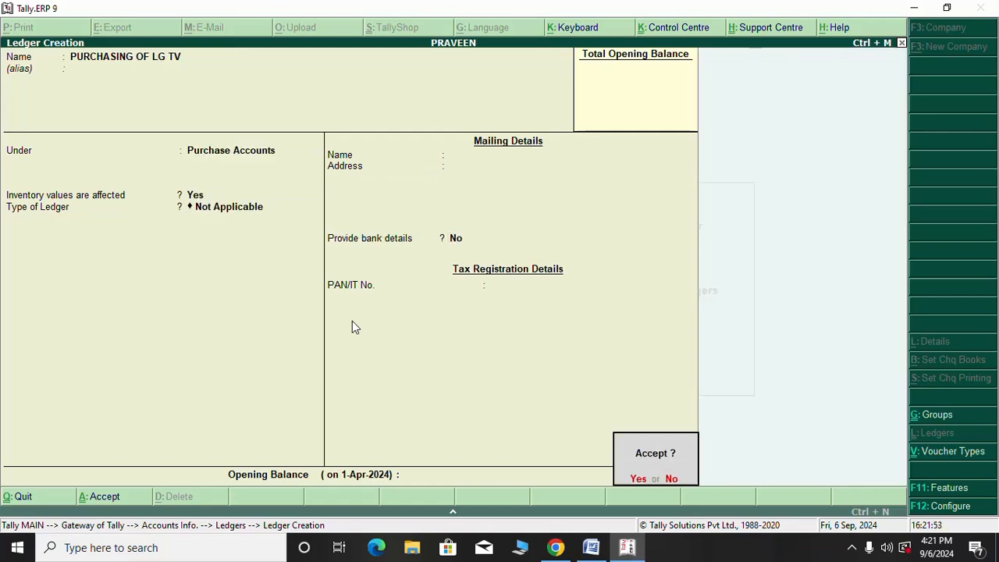
pyautogui.press('Return')
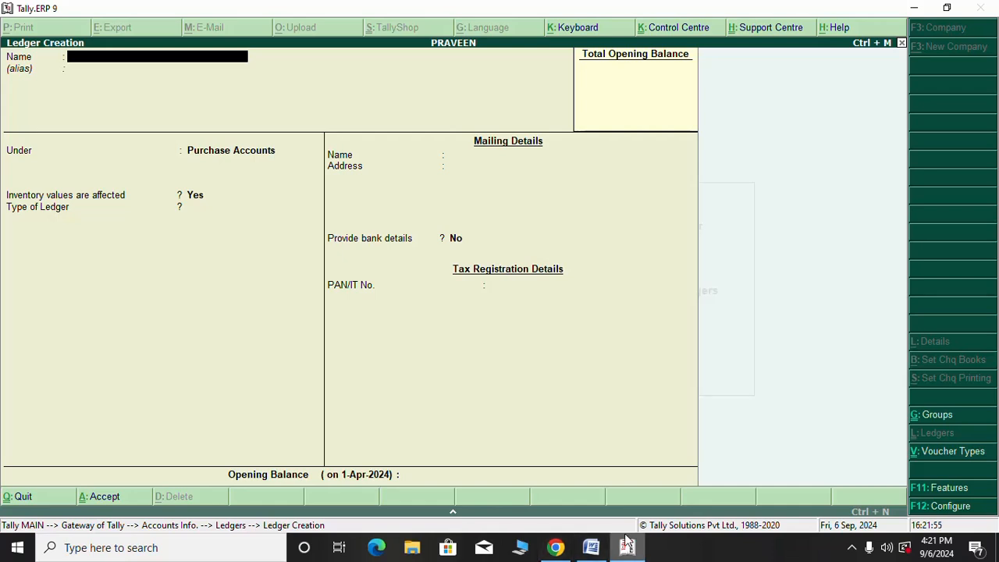
pyautogui.click(590, 547)
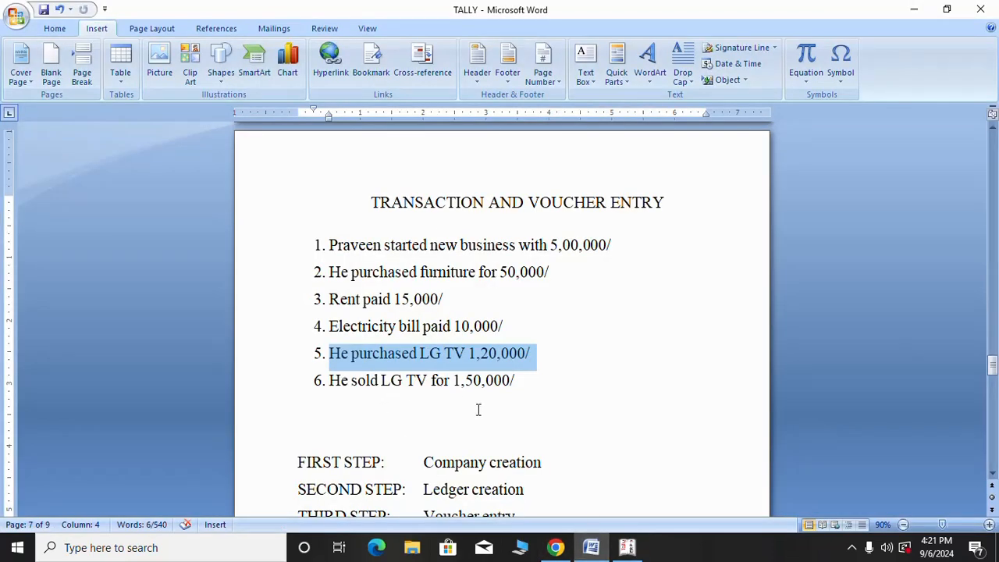
# Name the new ledger SELLING OF LG TV, fixing a typo and closing an accidental F11 screen
pyautogui.click(381, 380)
pyautogui.click(629, 547)
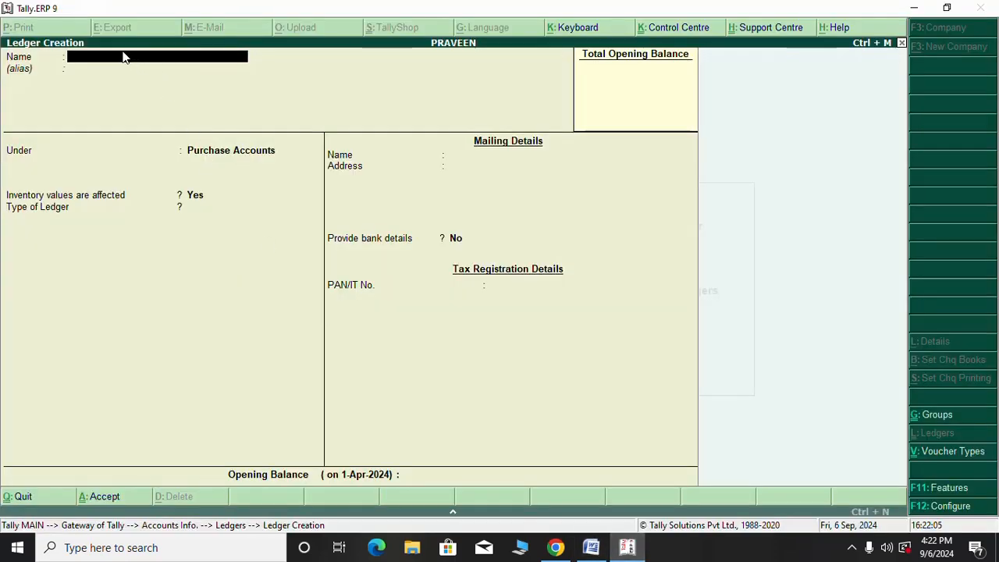
pyautogui.write('SELLING O')
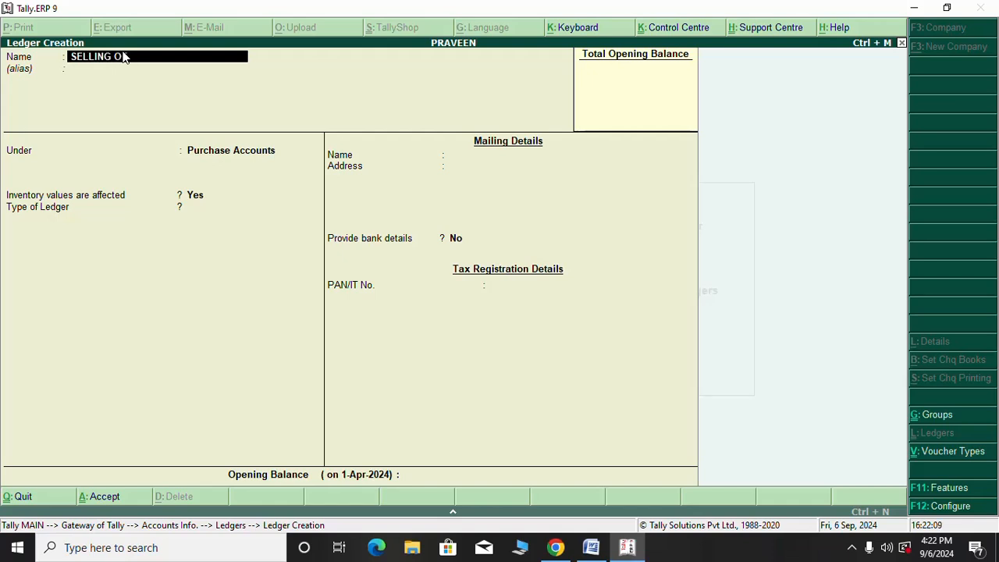
pyautogui.write('ILF')
pyautogui.press('F11')
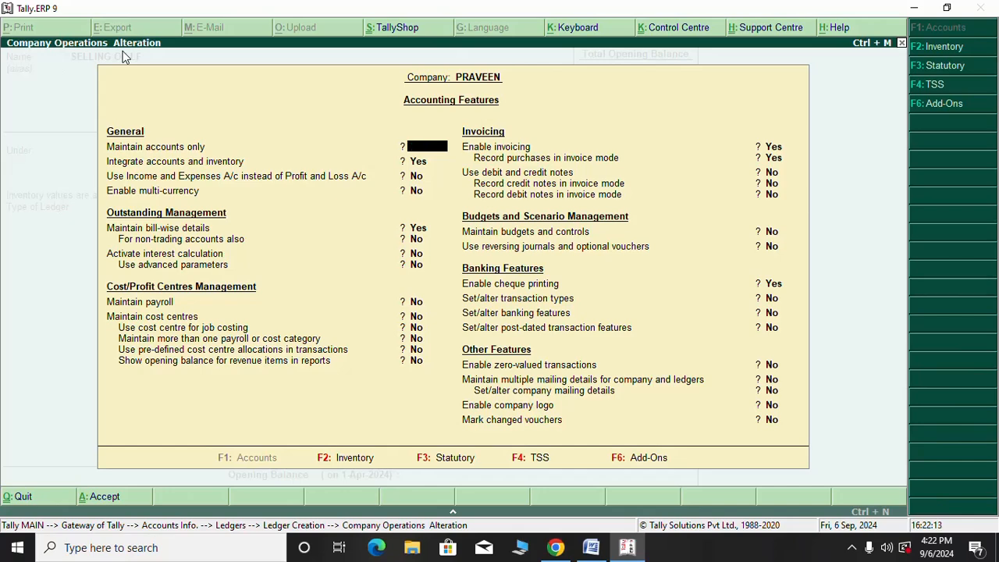
pyautogui.press('Escape')
pyautogui.press('Return')
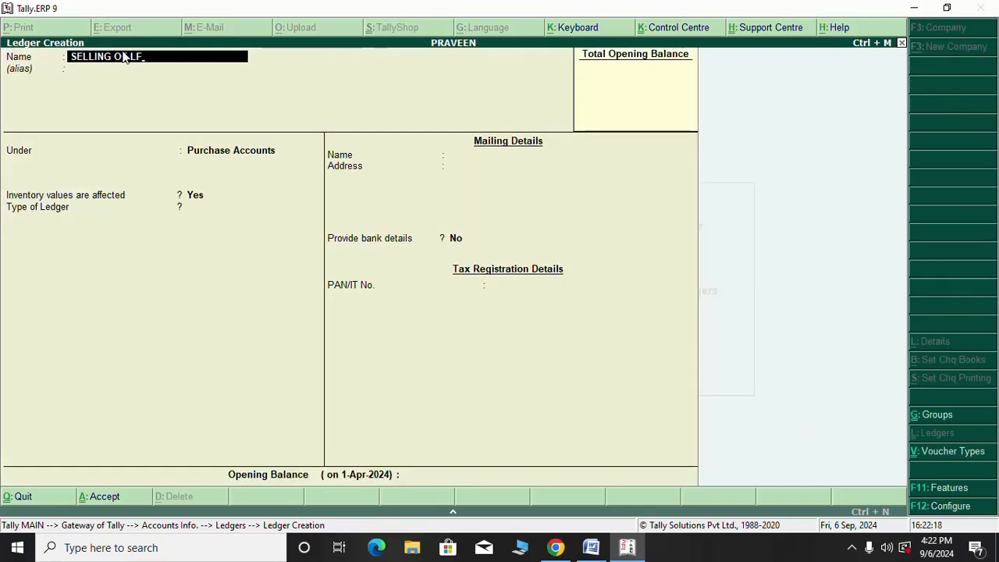
pyautogui.press('BackSpace')
pyautogui.write('G TV')
pyautogui.press('Return')
pyautogui.press('Return')
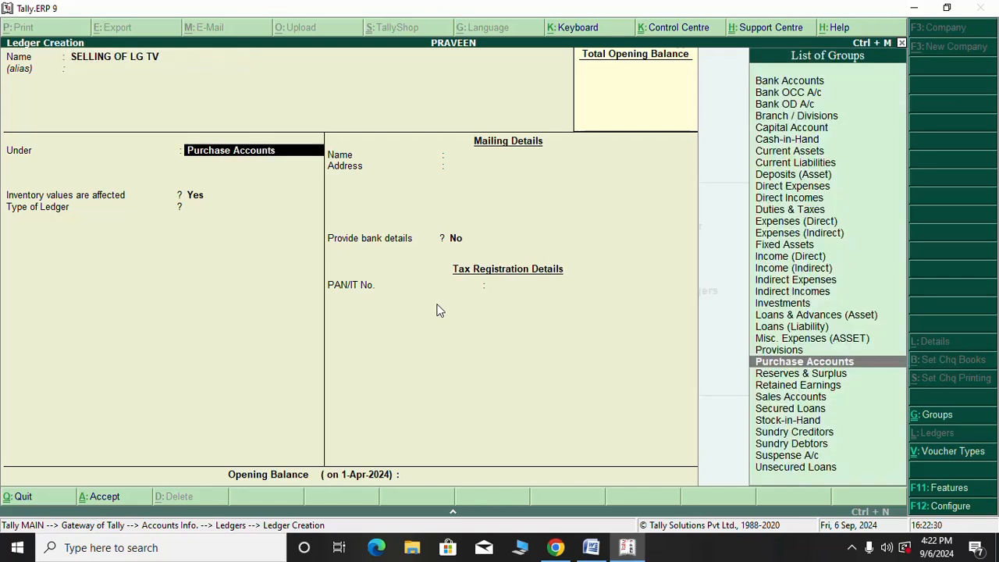
# Put the ledger under Sales Accounts, keep the defaults, and save it
pyautogui.write('S')
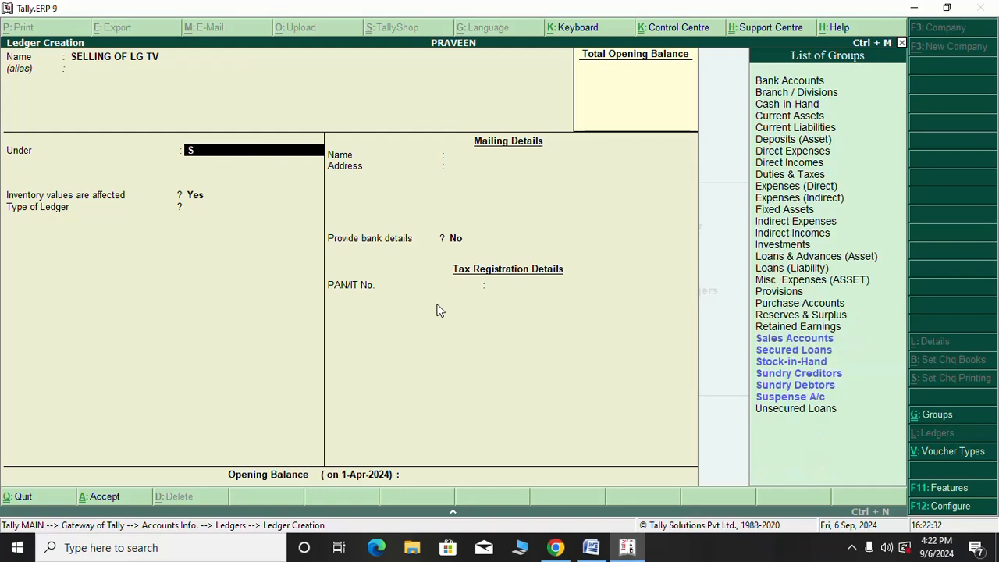
pyautogui.press('Down')
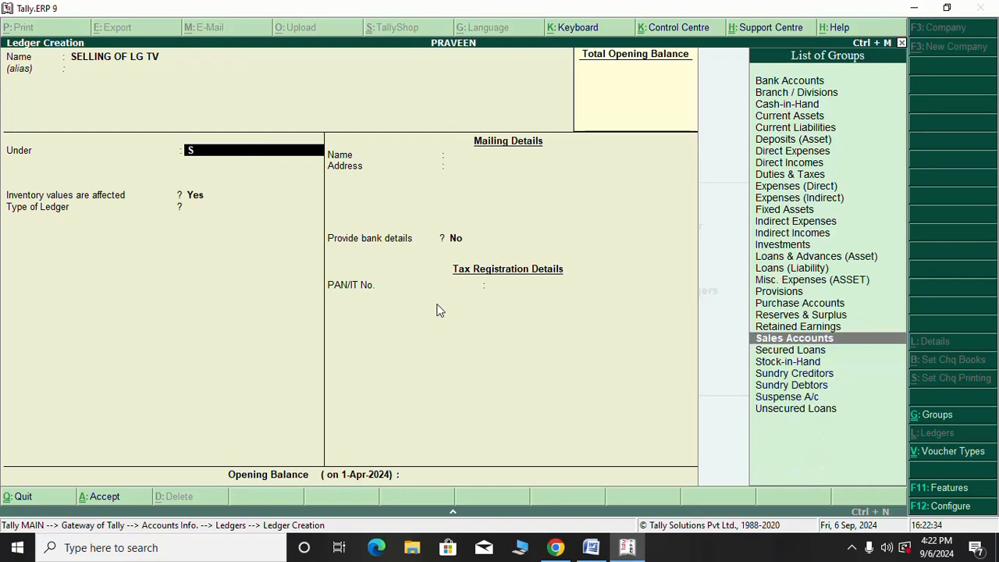
pyautogui.press('Return')
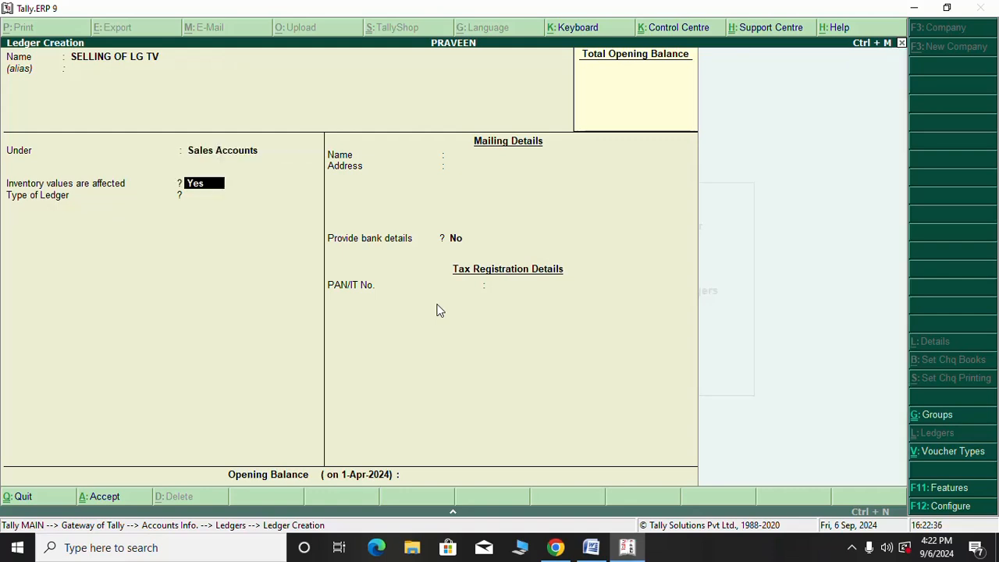
pyautogui.press('Return')
pyautogui.press('Return')
pyautogui.press('Return')
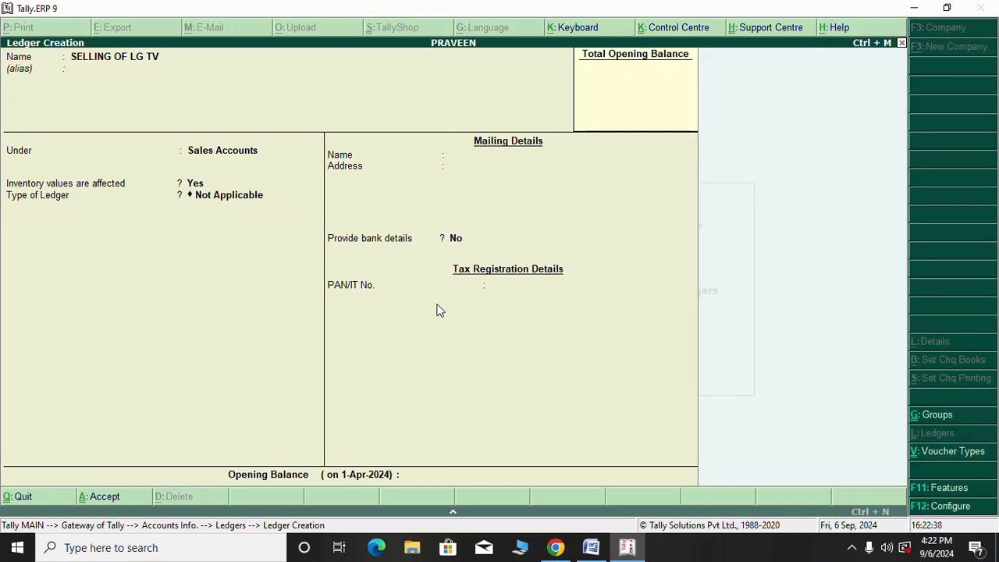
pyautogui.press('Return')
pyautogui.press('Return')
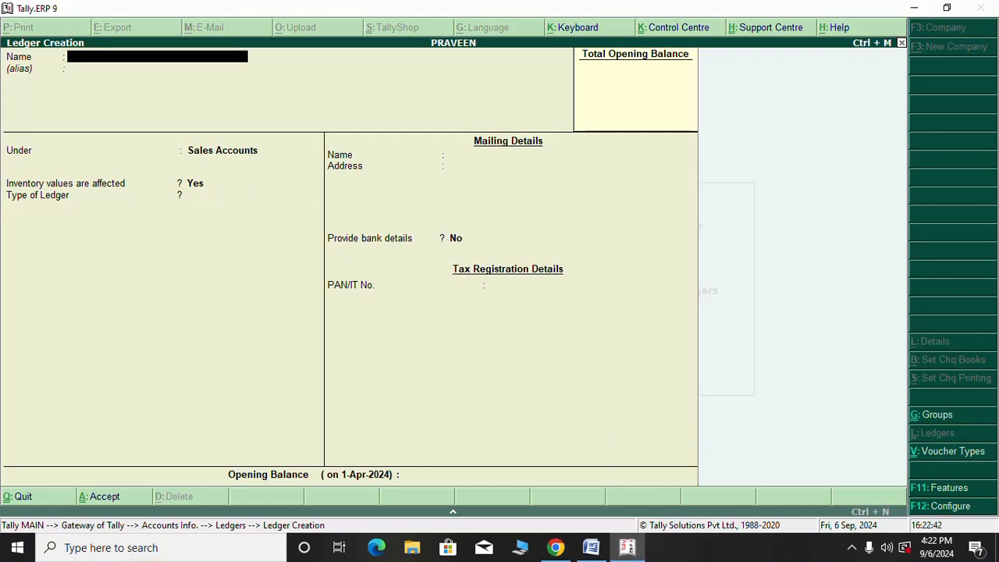
pyautogui.moveTo(591, 552)
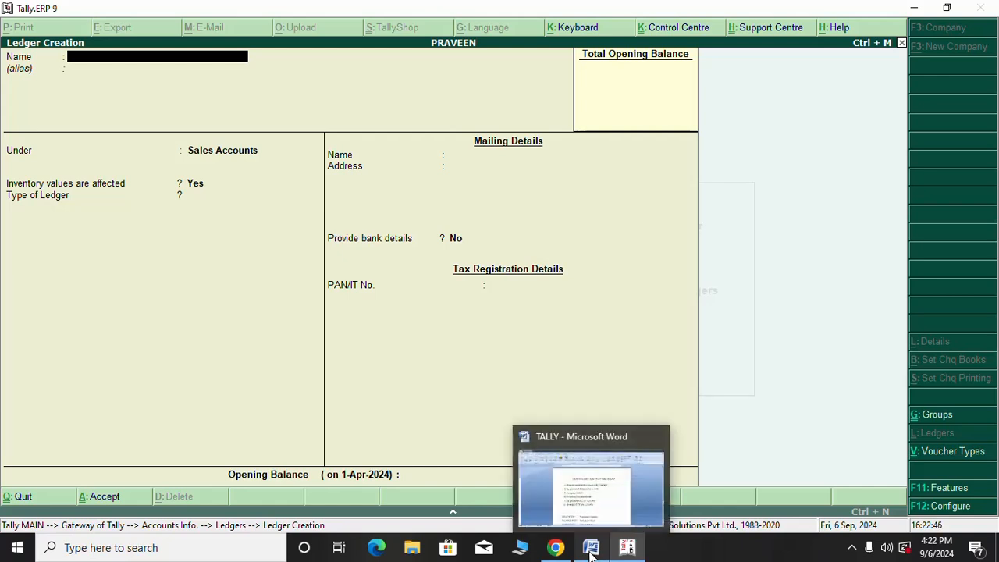
# Check the transaction list in Word, then quit the blank Ledger Creation form in Tally
pyautogui.click(591, 549)
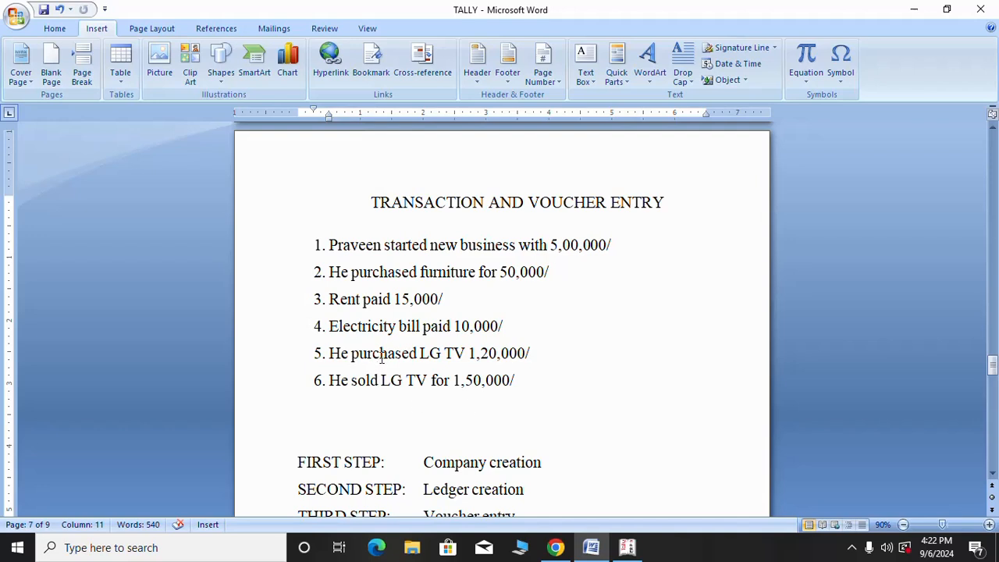
pyautogui.click(627, 549)
pyautogui.press('Escape')
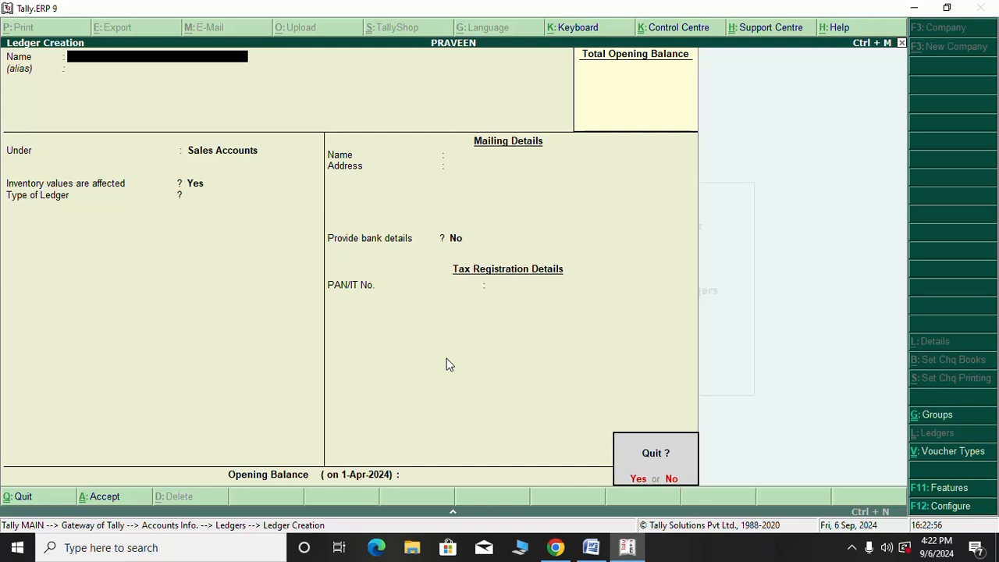
pyautogui.press('Return')
# Back out to the Gateway of Tally and move to Ledgers under Accounts Info
pyautogui.press('Escape')
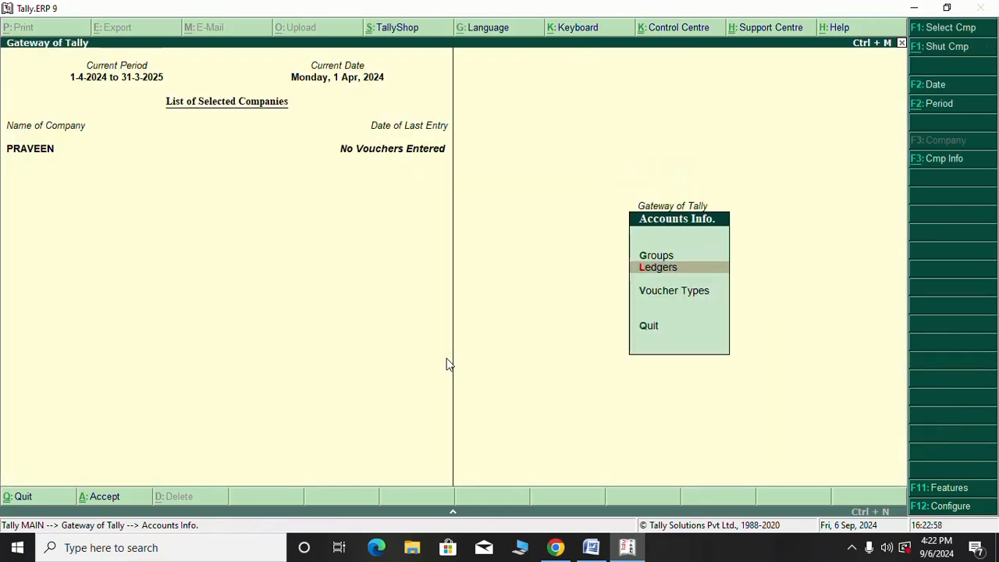
pyautogui.press('Escape')
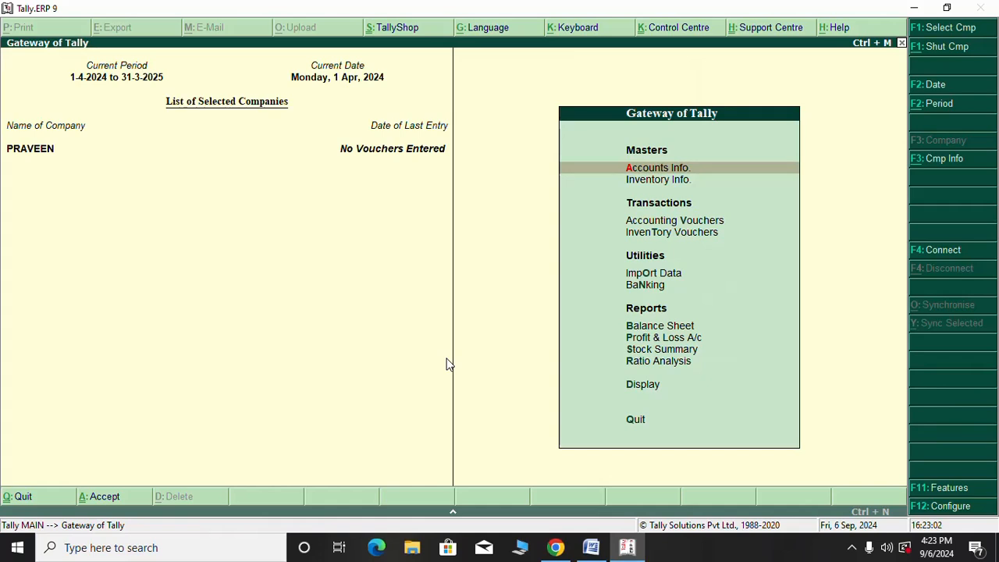
pyautogui.press('Return')
pyautogui.press('Down')
# Display the List of Ledgers and check ELECTRICITY, FURNITURE, PRAVEEN, PURCHASING and SELLING OF LG TV
pyautogui.press('Return')
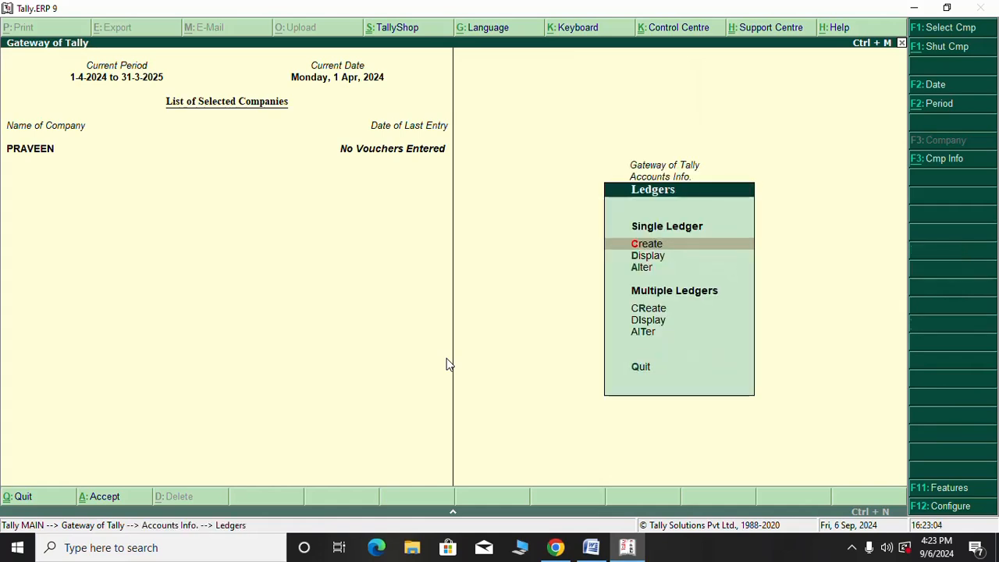
pyautogui.press('Down')
pyautogui.press('Return')
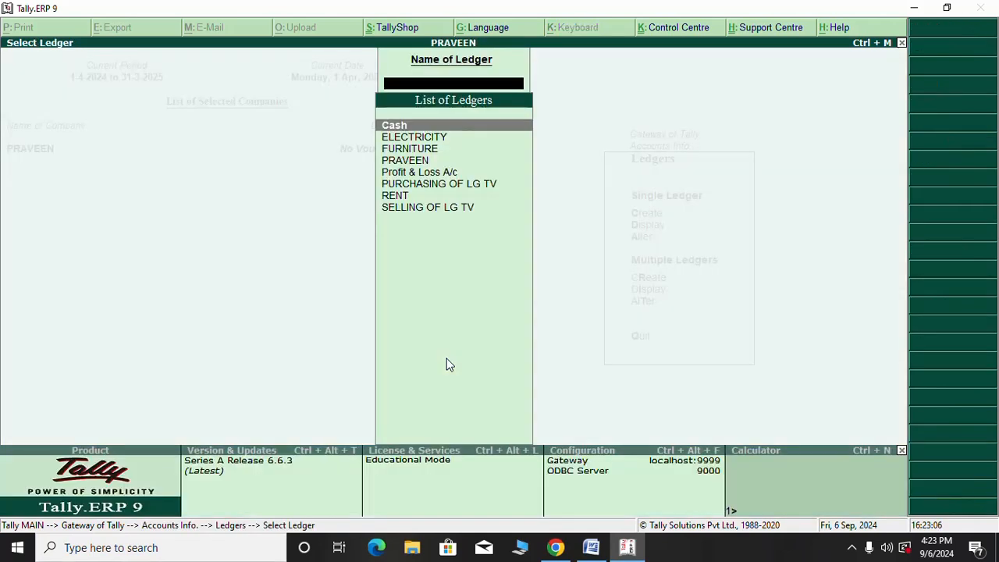
pyautogui.press('Down')
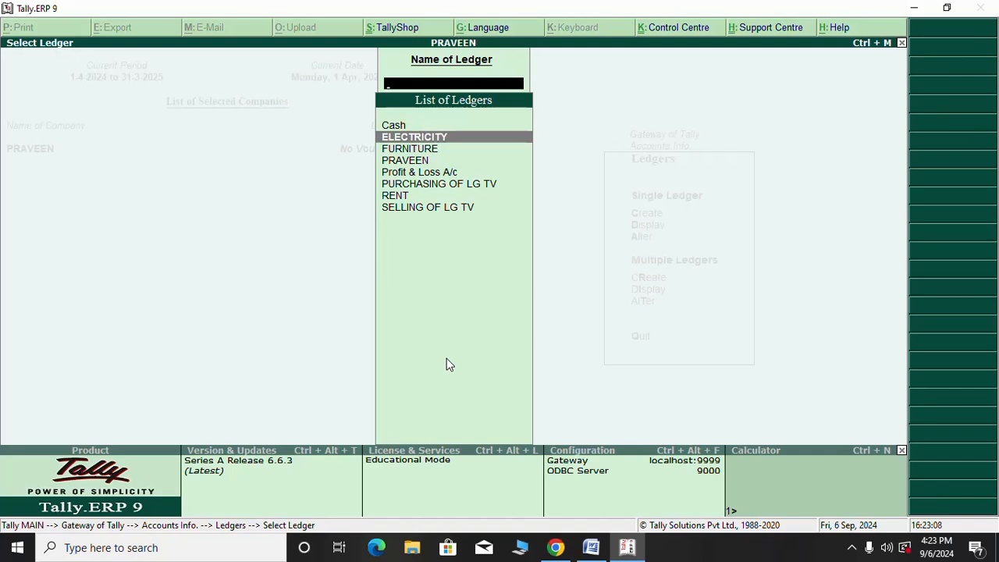
pyautogui.press('Down')
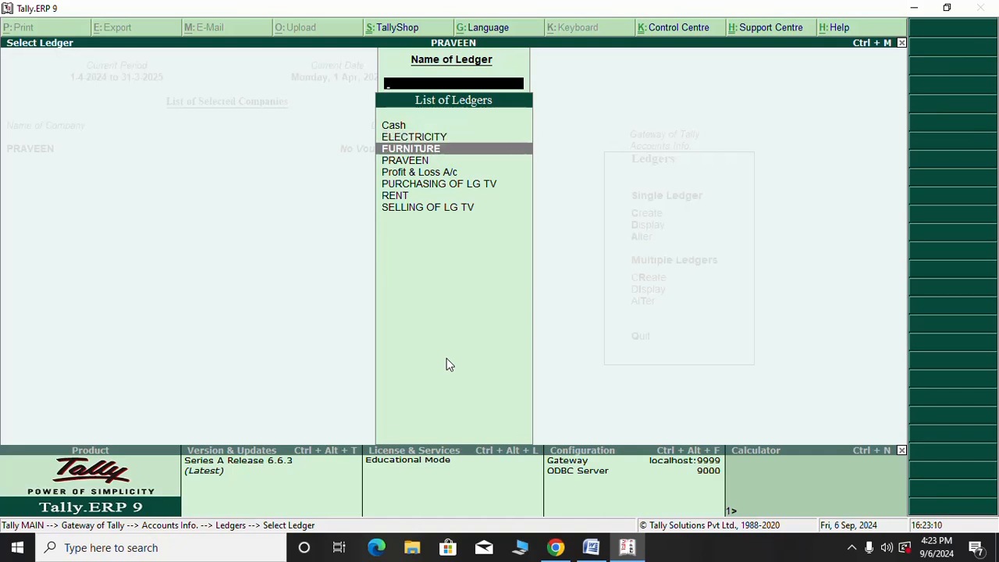
pyautogui.press('Down')
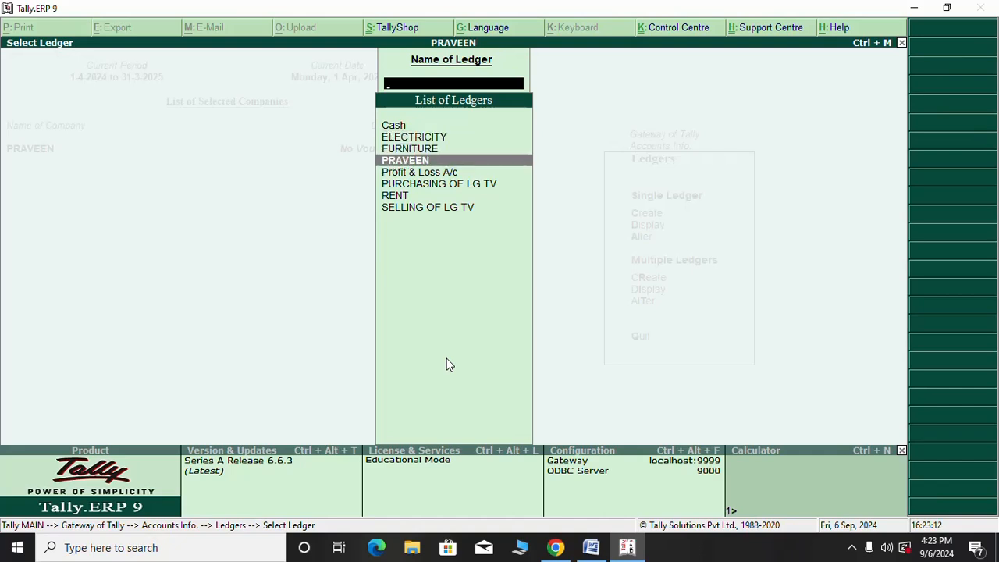
pyautogui.press('Down')
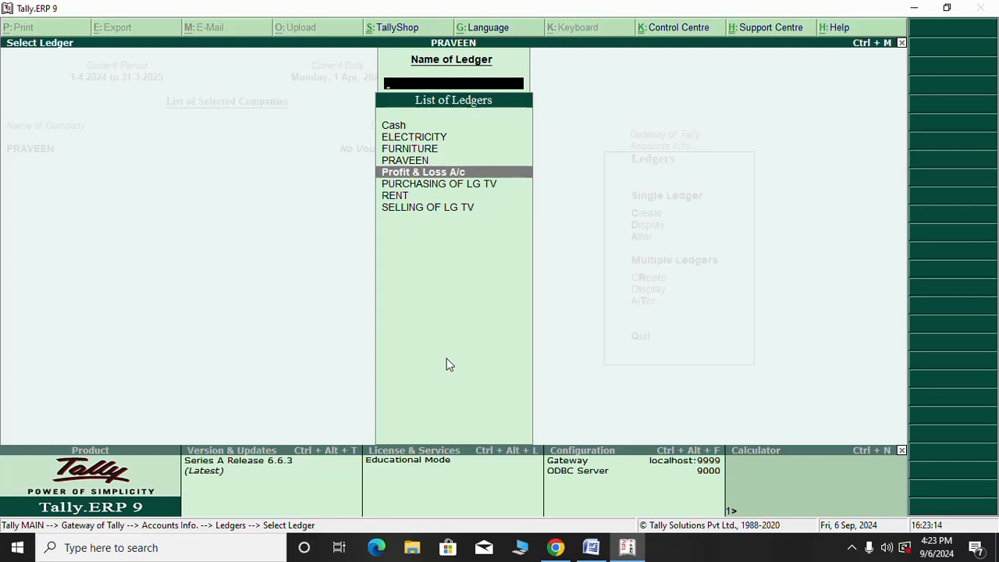
pyautogui.click(466, 186)
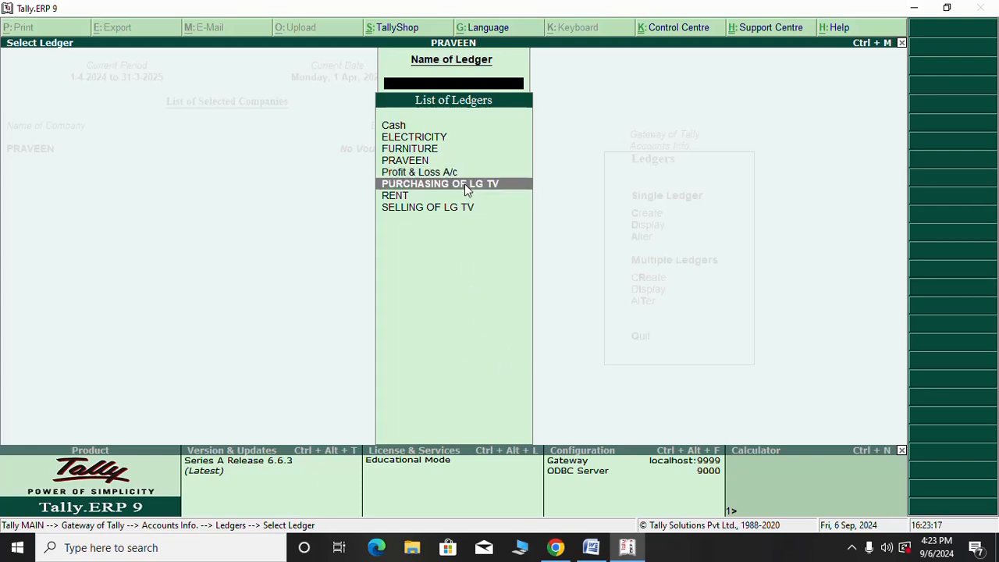
pyautogui.press('Down')
pyautogui.press('Down')
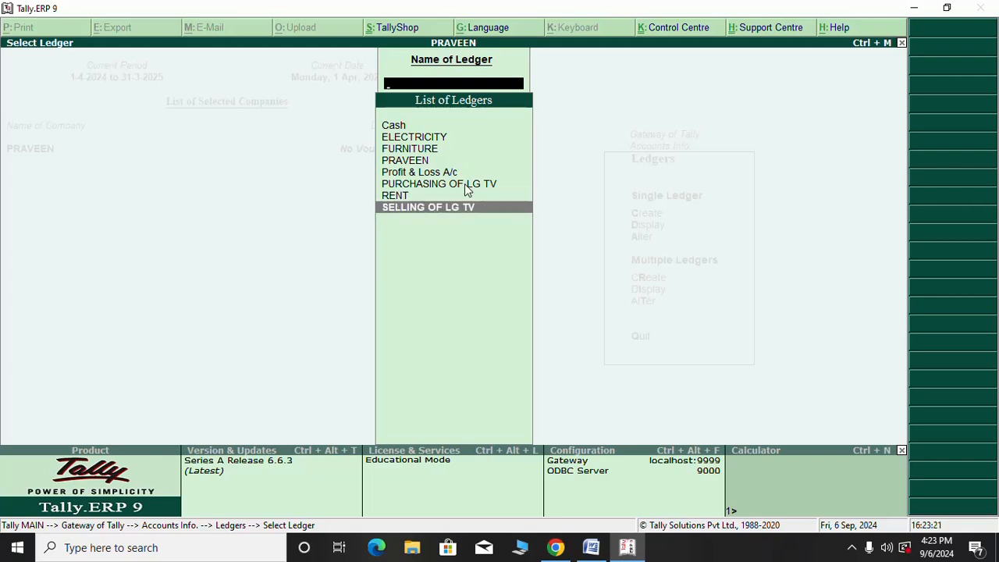
# Close the ledger list and return to the Gateway of Tally
pyautogui.press('Escape')
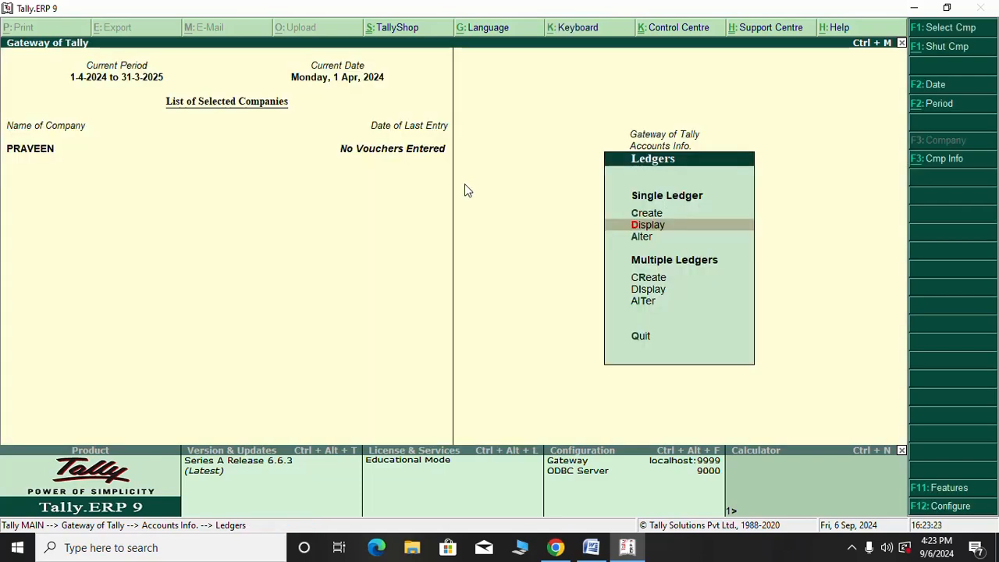
pyautogui.press('Escape')
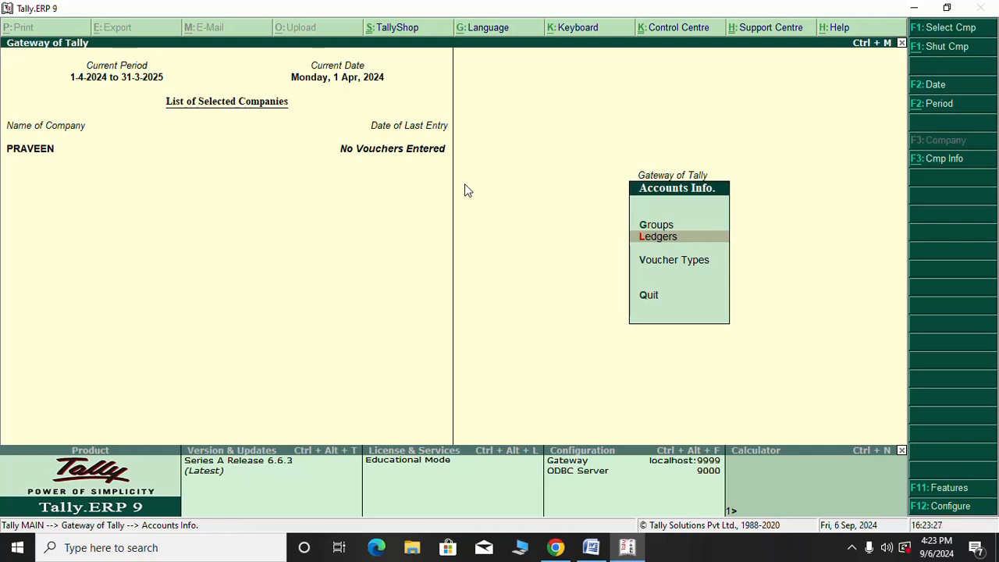
pyautogui.press('Escape')
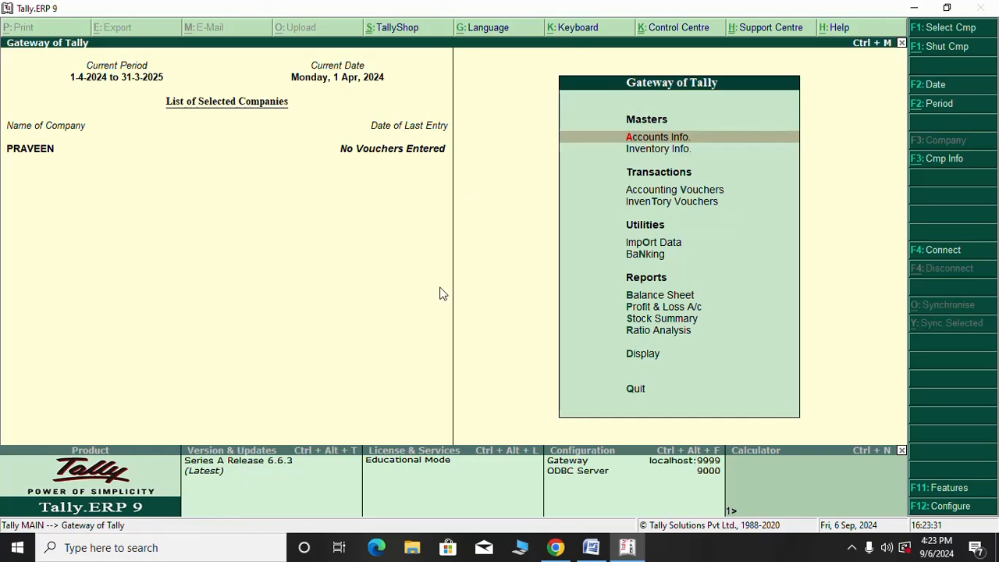
# Select the 'THIRD STEP: Voucher entry' line and scroll to the 5,00,000 Cash/Capital table
pyautogui.click(591, 548)
pyautogui.scroll(-3, 483, 395)
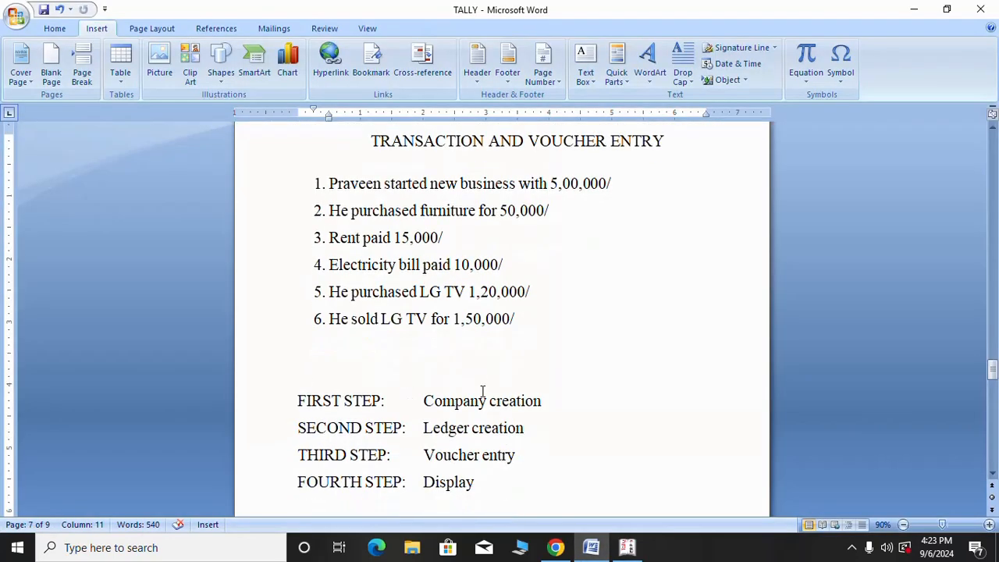
pyautogui.moveTo(515, 425); pyautogui.dragTo(298, 425)
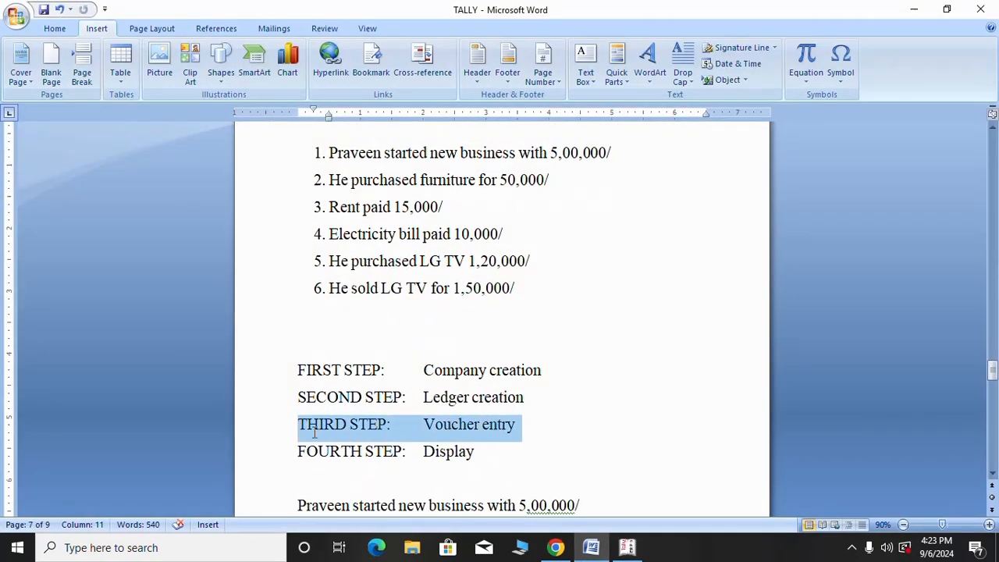
pyautogui.scroll(-4, 537, 445)
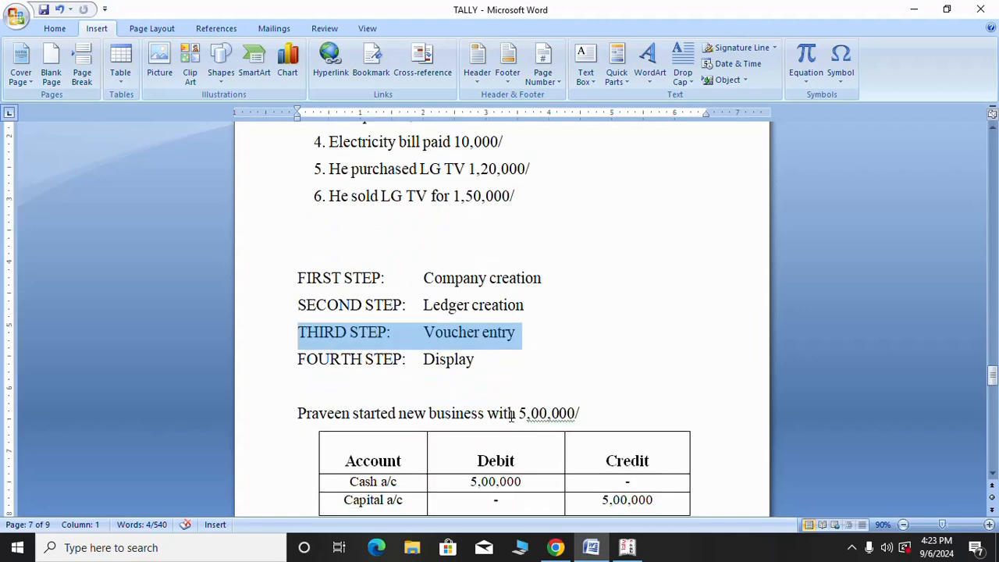
pyautogui.scroll(-2, 539, 358)
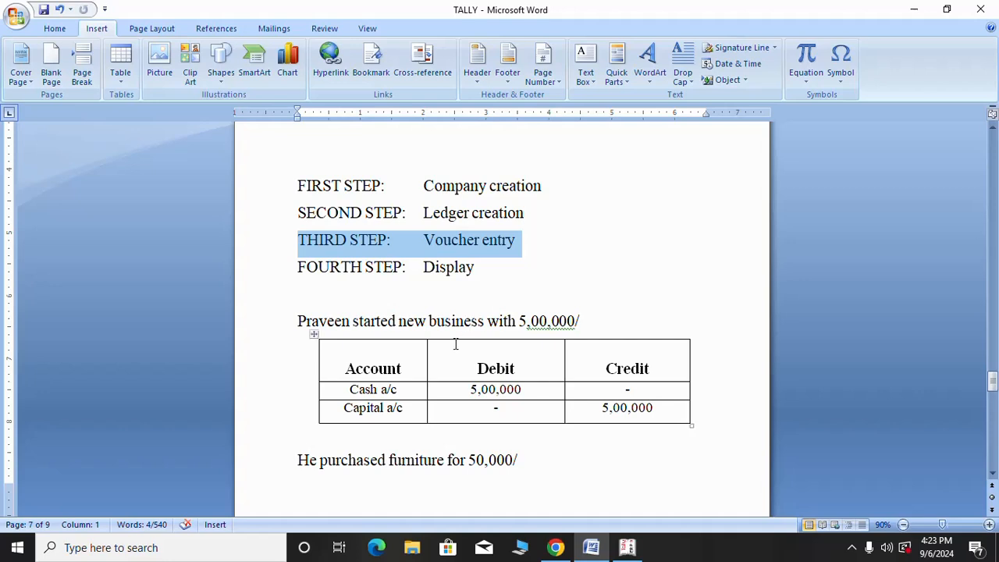
pyautogui.scroll(-1, 458, 344)
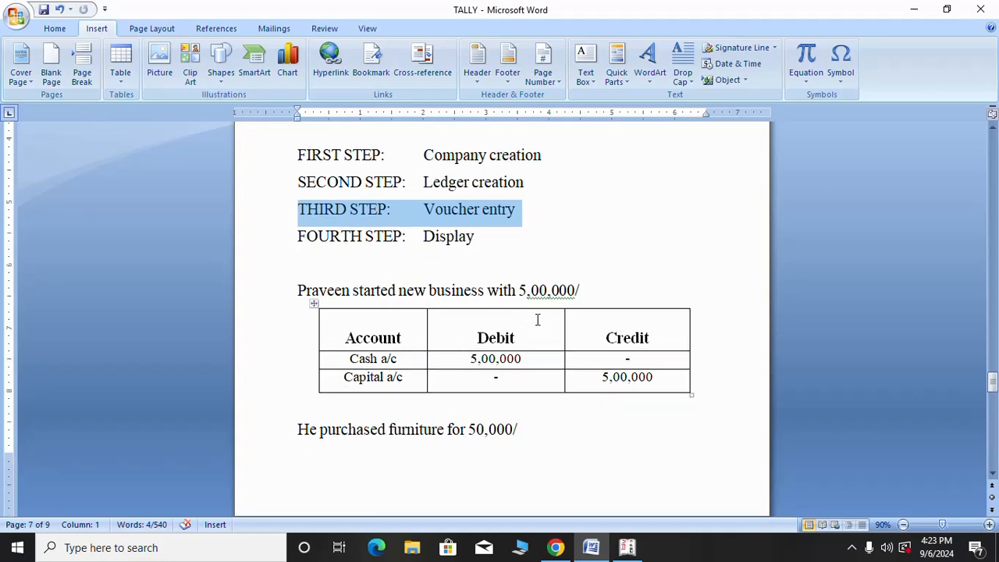
pyautogui.scroll(5, 509, 347)
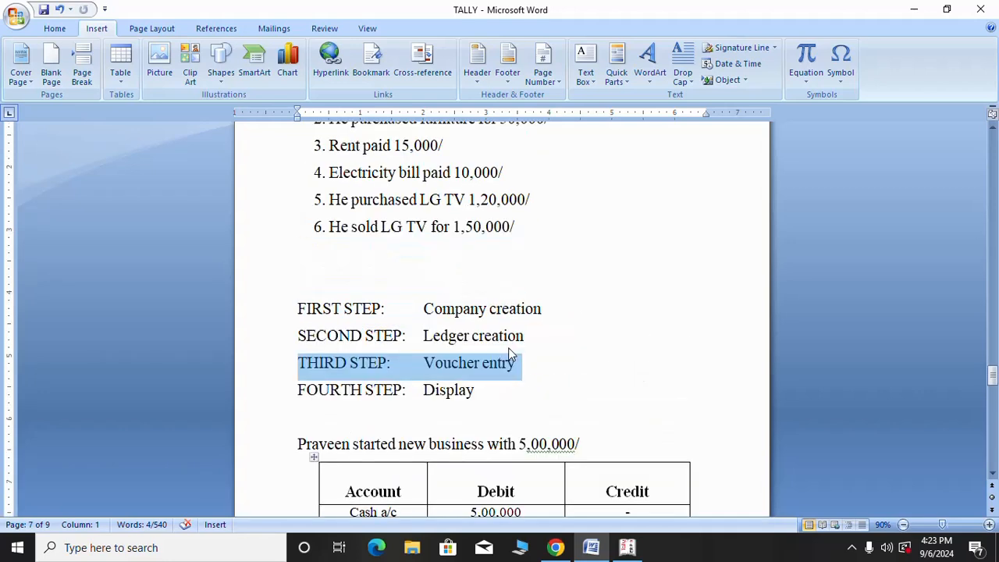
pyautogui.scroll(5, 508, 347)
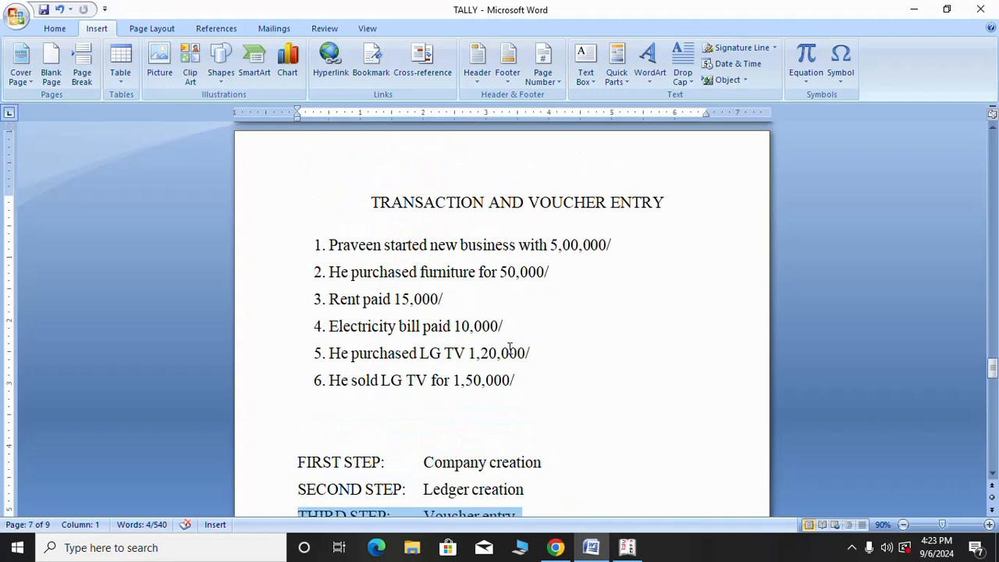
pyautogui.scroll(-6, 509, 346)
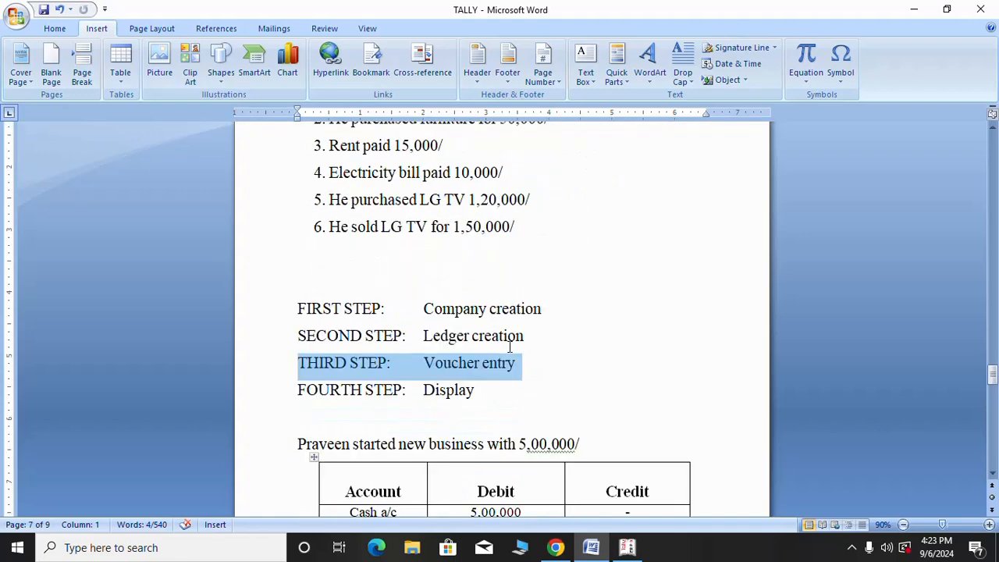
pyautogui.scroll(6, 509, 347)
pyautogui.scroll(-3, 508, 346)
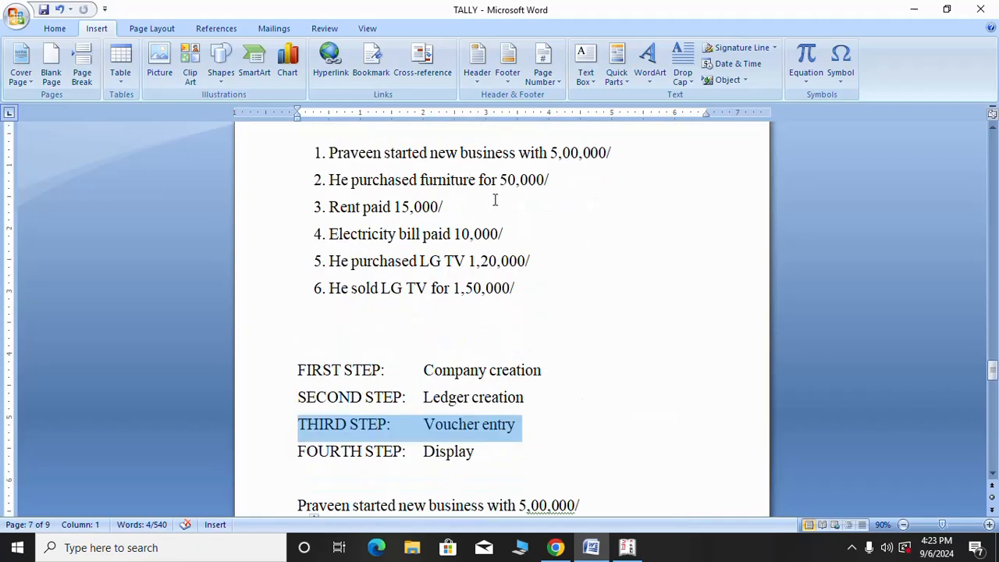
pyautogui.scroll(-7, 601, 165)
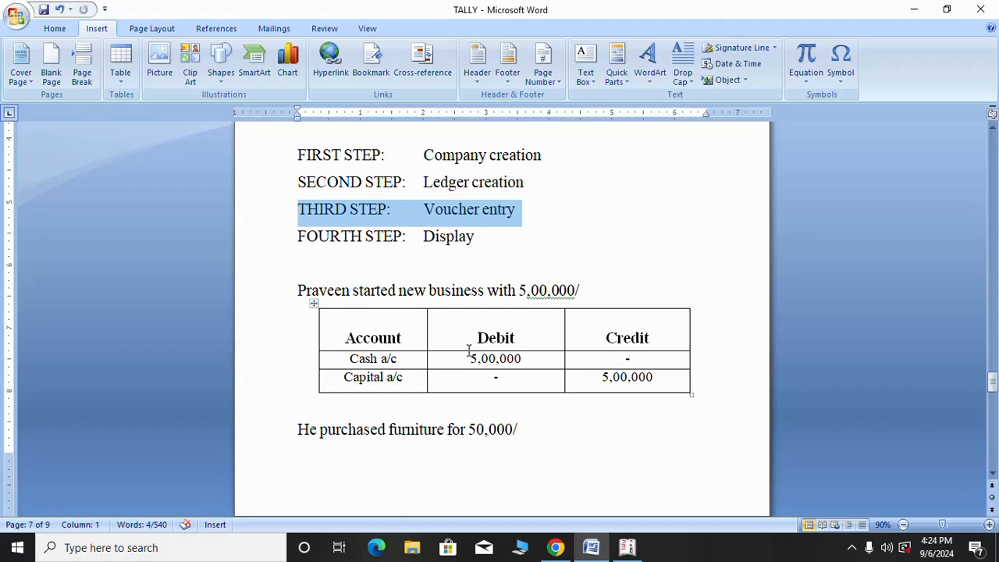
# Bring Tally forward and open Accounting Vouchers, giving blank Payment voucher No. 1
pyautogui.moveTo(634, 551)
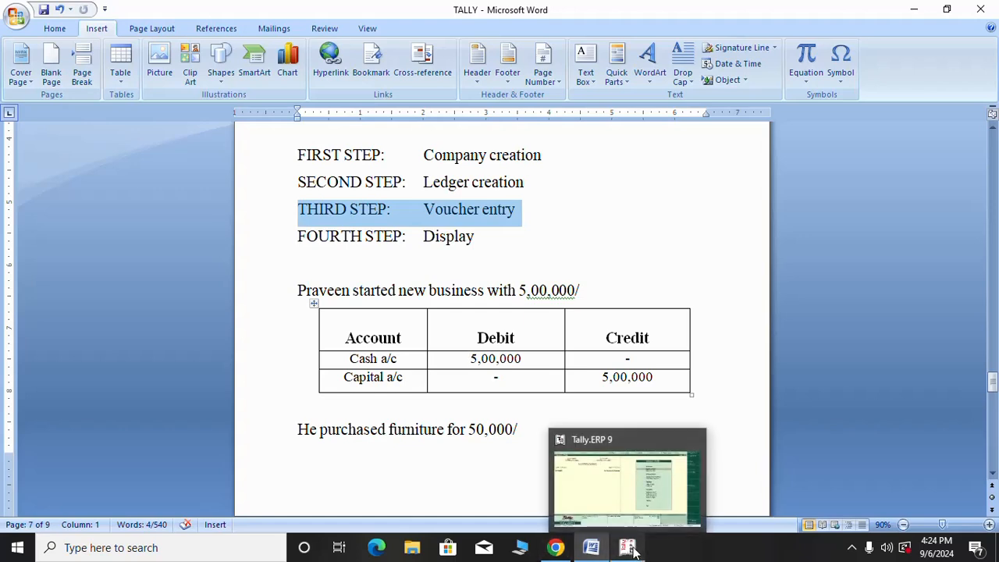
pyautogui.click(630, 490)
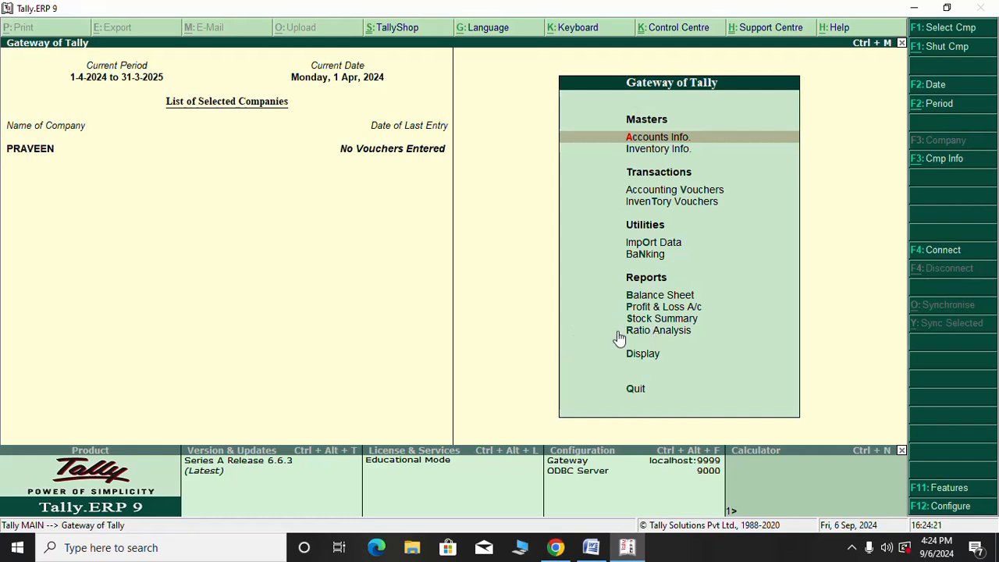
pyautogui.press('Down')
pyautogui.press('Down')
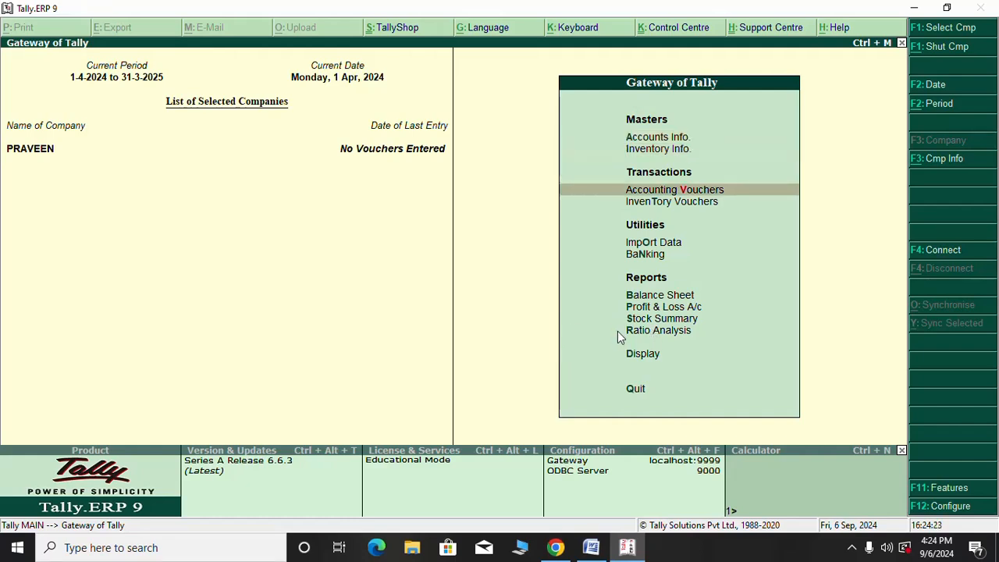
pyautogui.press('Return')
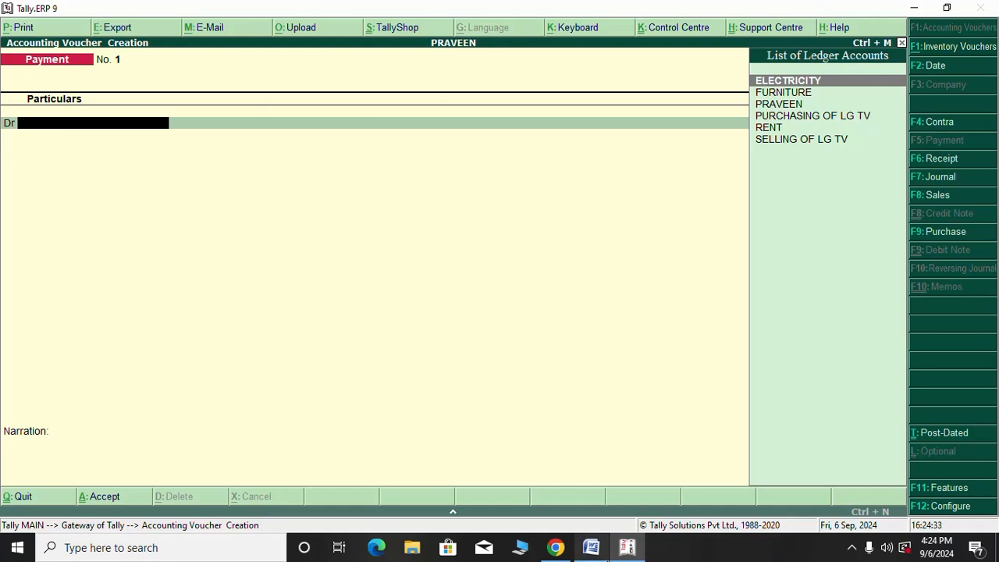
pyautogui.moveTo(559, 549)
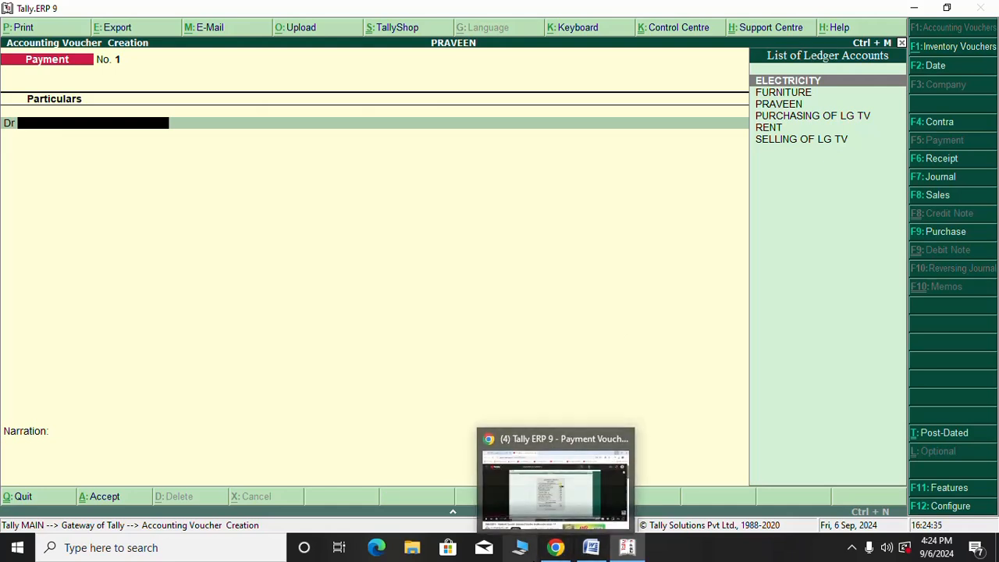
pyautogui.moveTo(594, 550)
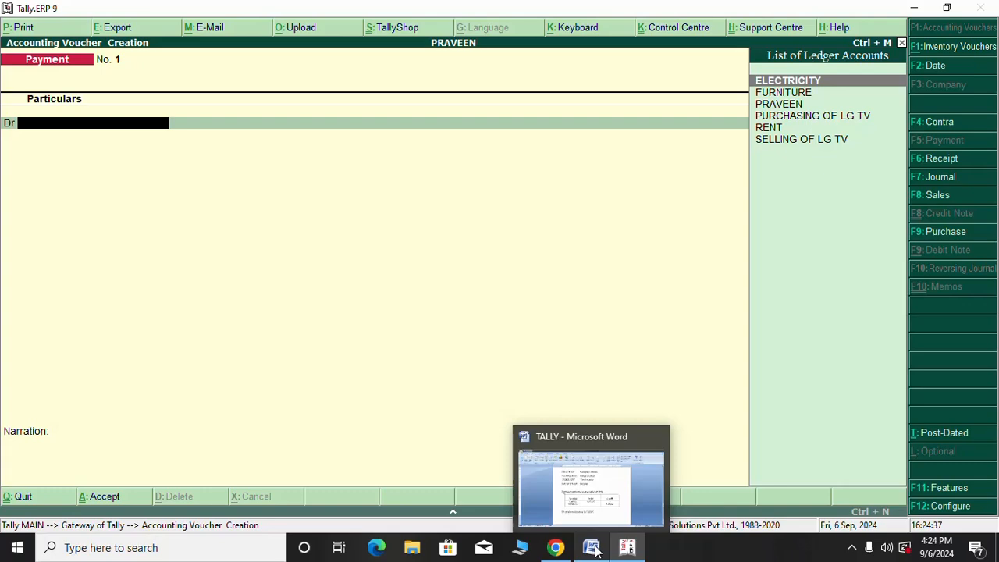
pyautogui.click(592, 549)
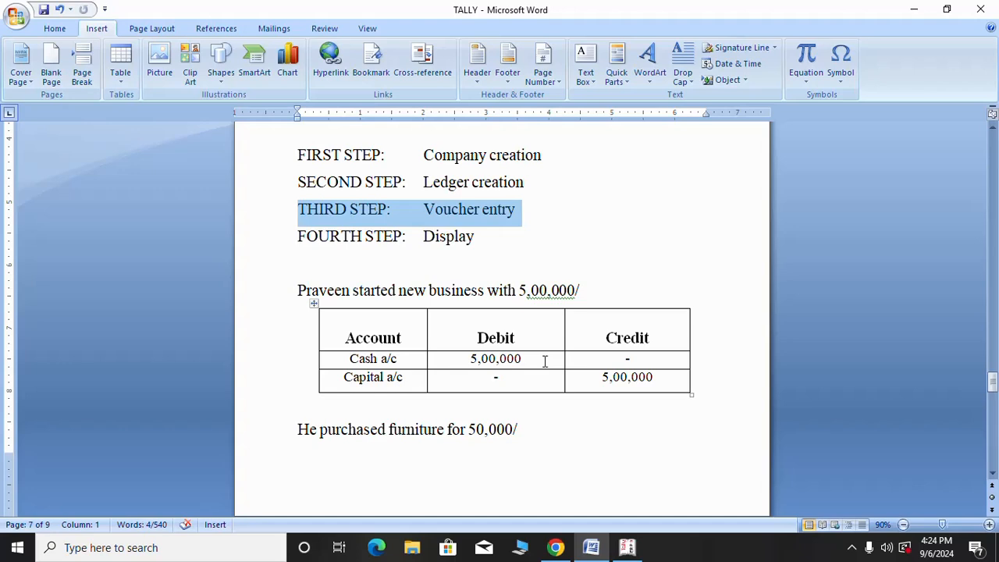
pyautogui.click(629, 547)
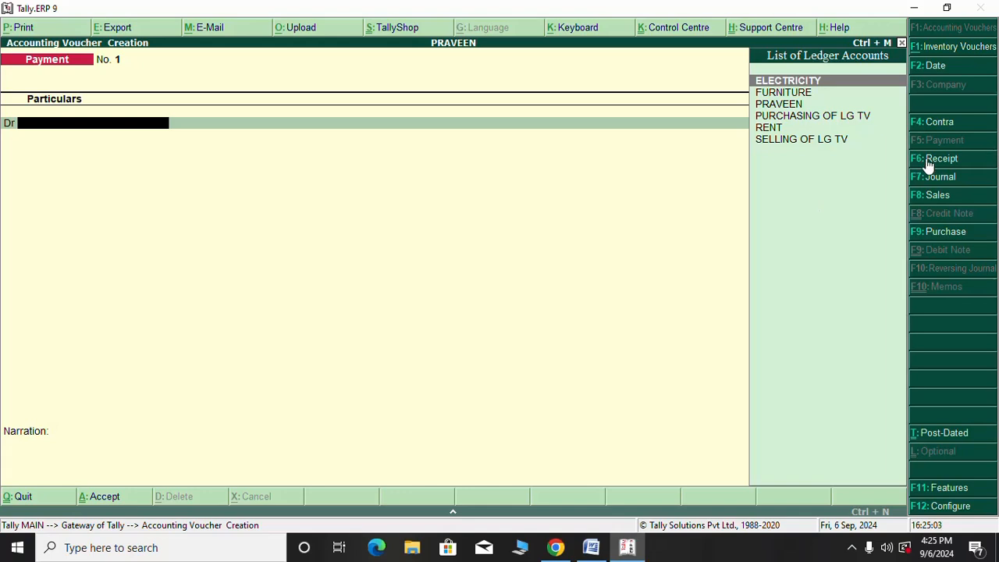
# Switch the voucher to Receipt with F6, glance at the Word notes, and return to Tally
pyautogui.click(935, 159)
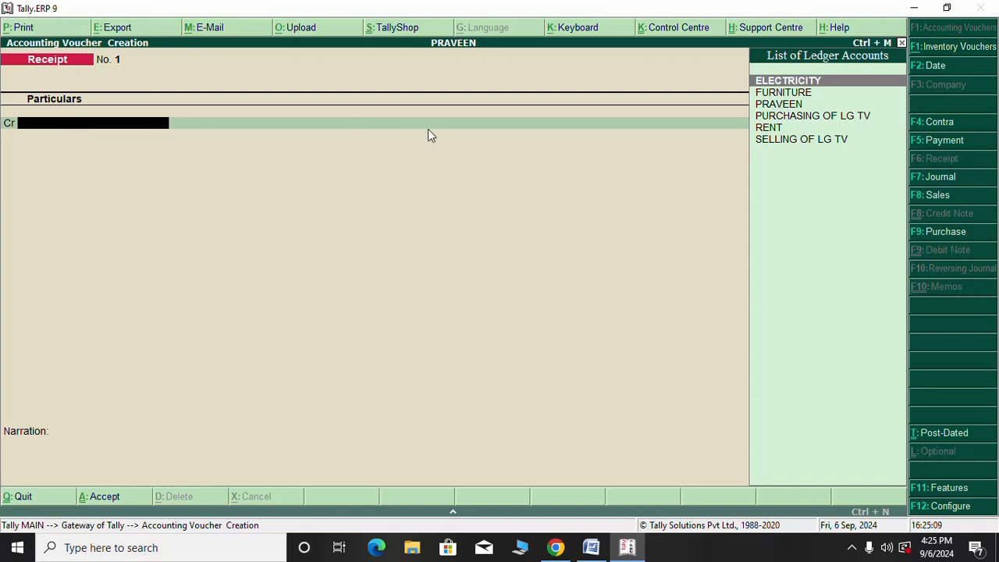
pyautogui.click(591, 549)
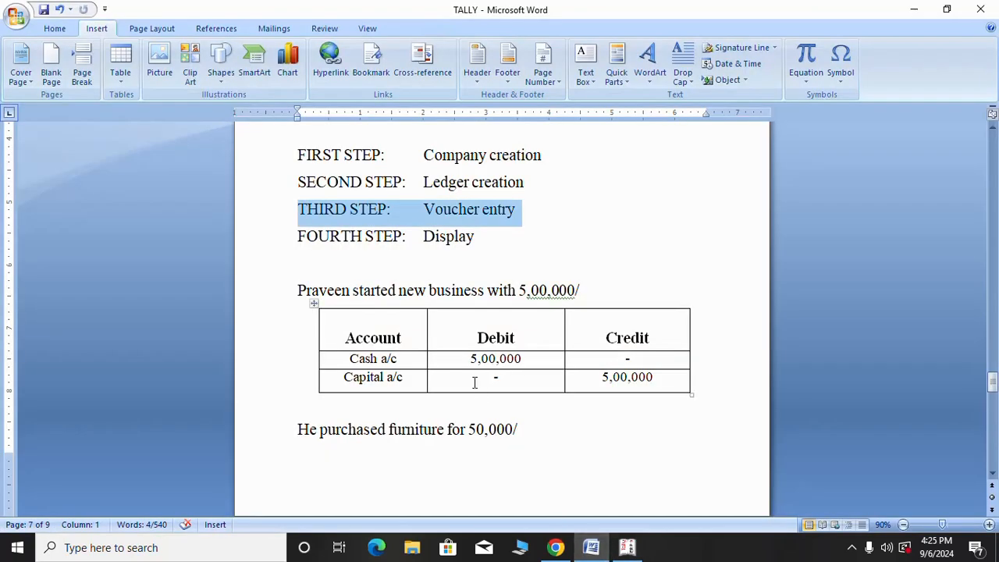
pyautogui.scroll(-1, 474, 383)
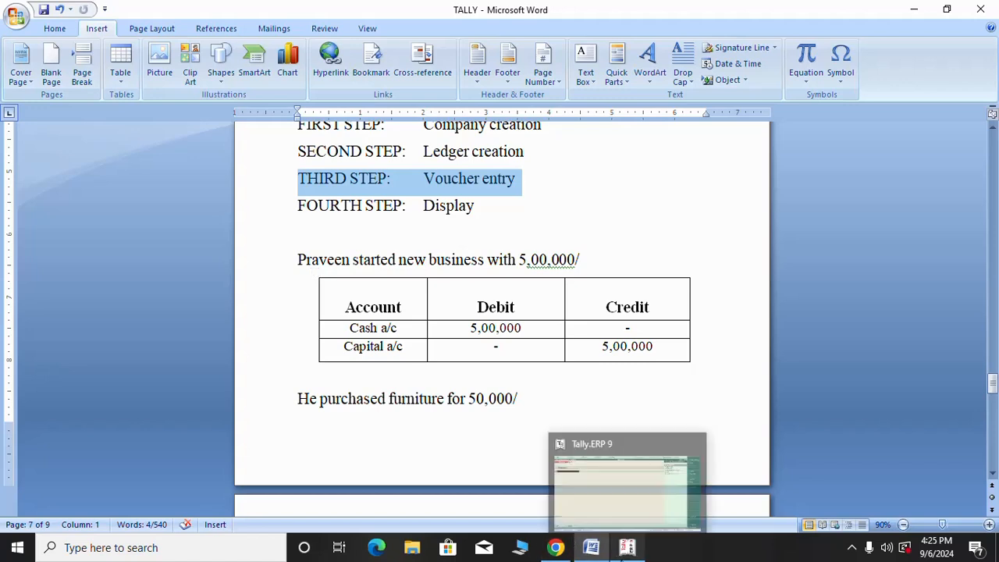
pyautogui.click(630, 553)
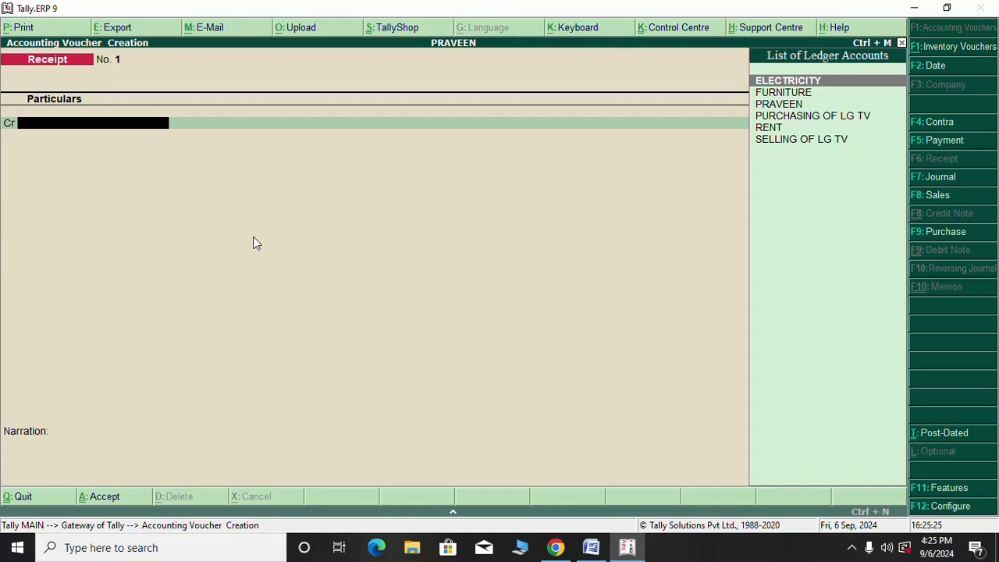
# Credit the PRAVEEN ledger with 5,00,000.00 on the Receipt voucher
pyautogui.write('C')
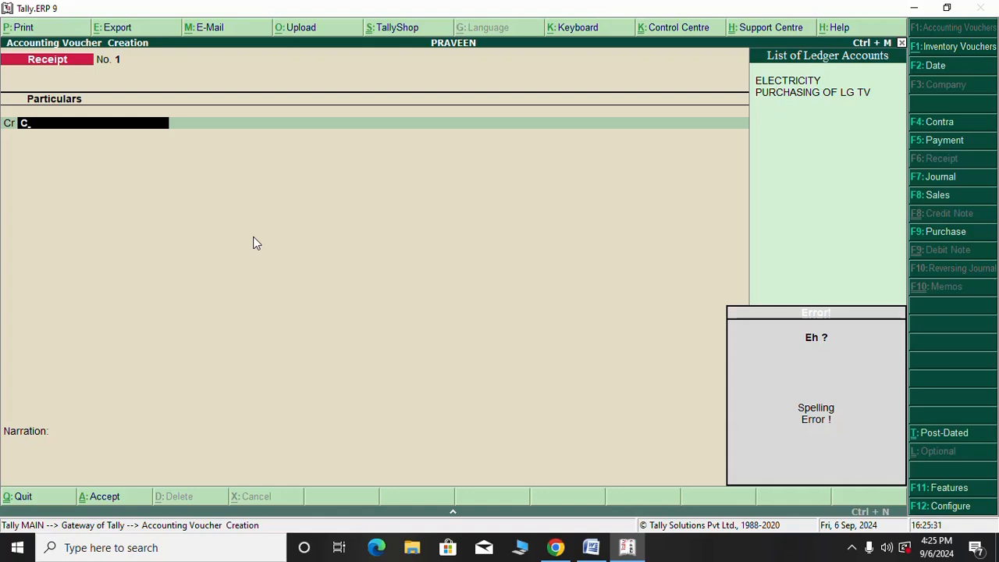
pyautogui.press('BackSpace')
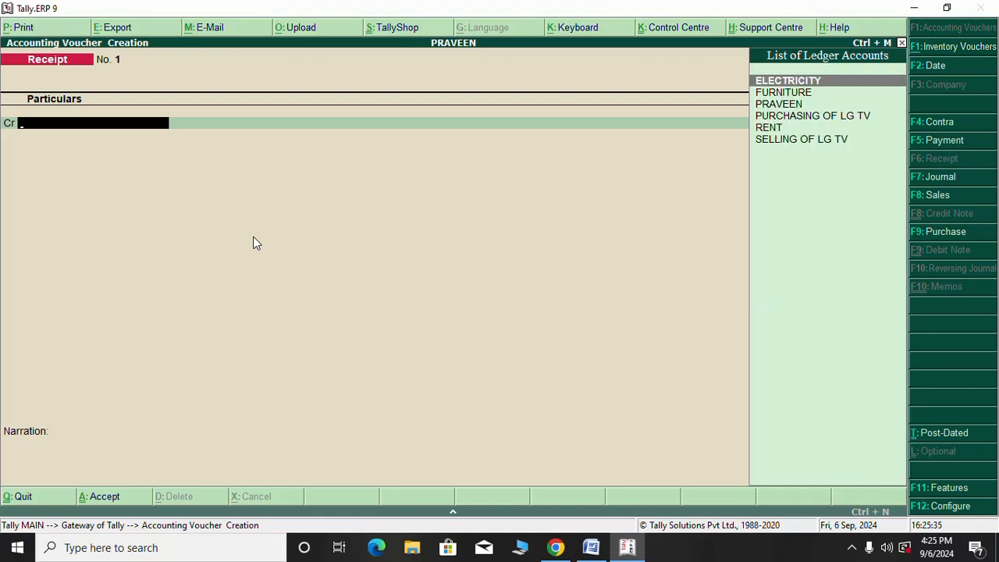
pyautogui.press('Down')
pyautogui.press('Down')
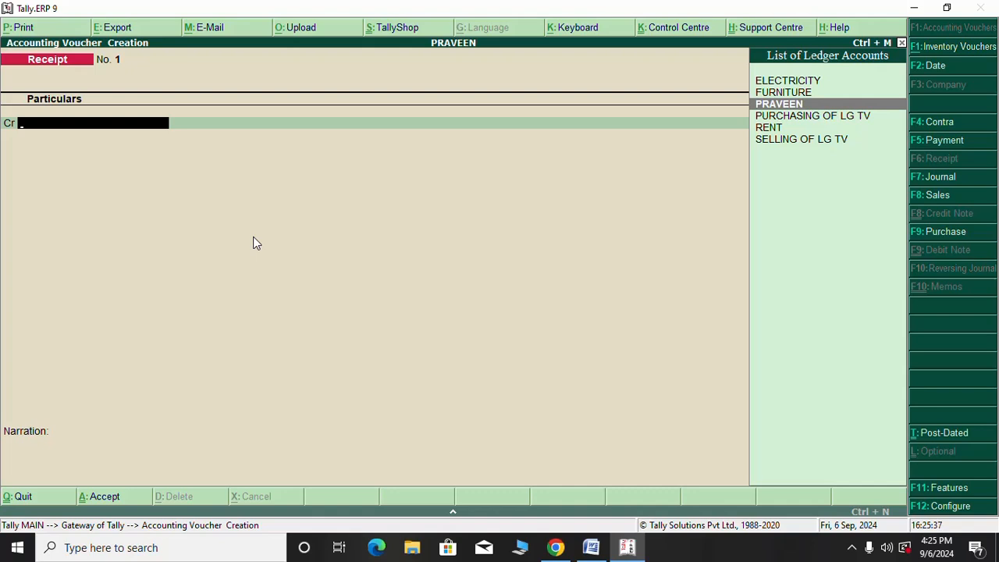
pyautogui.press('Return')
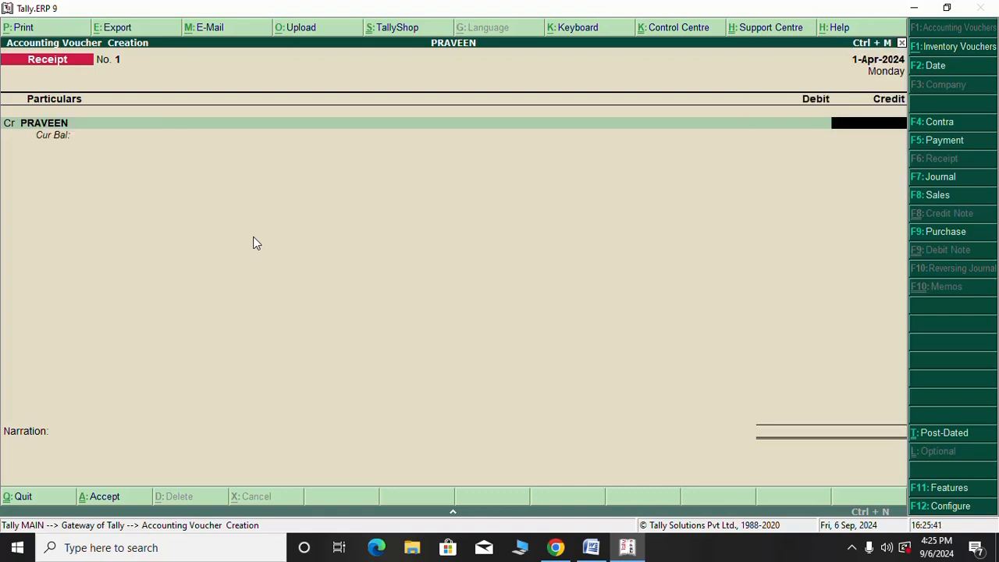
pyautogui.write('500000')
pyautogui.press('Return')
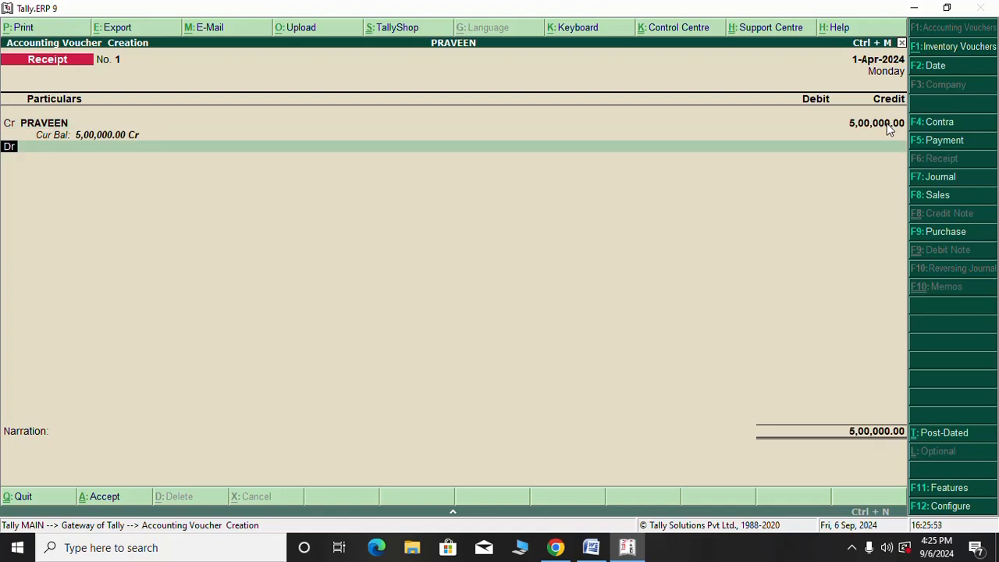
# Debit CASH with the matching 5,00,000.00
pyautogui.press('Return')
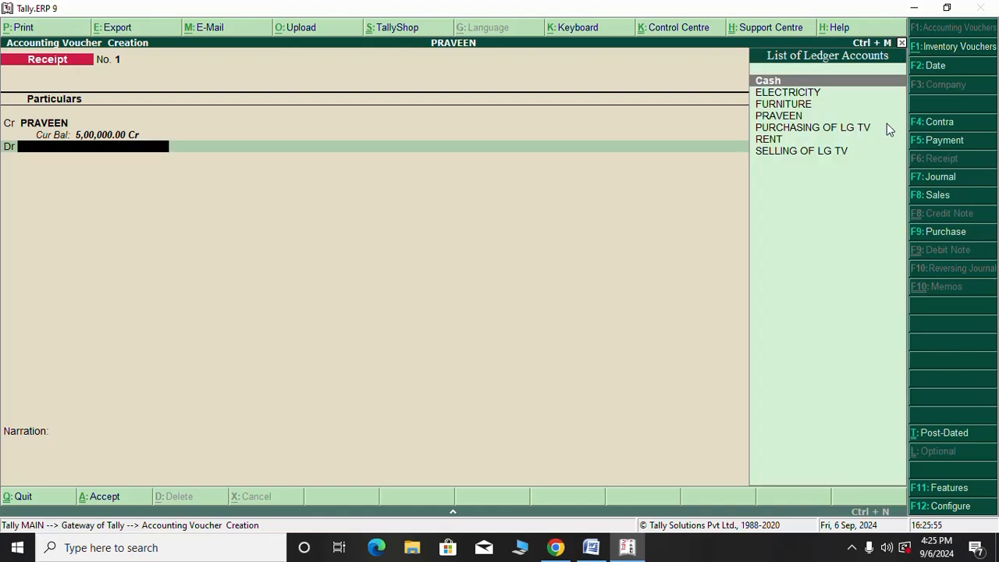
pyautogui.write('CASH')
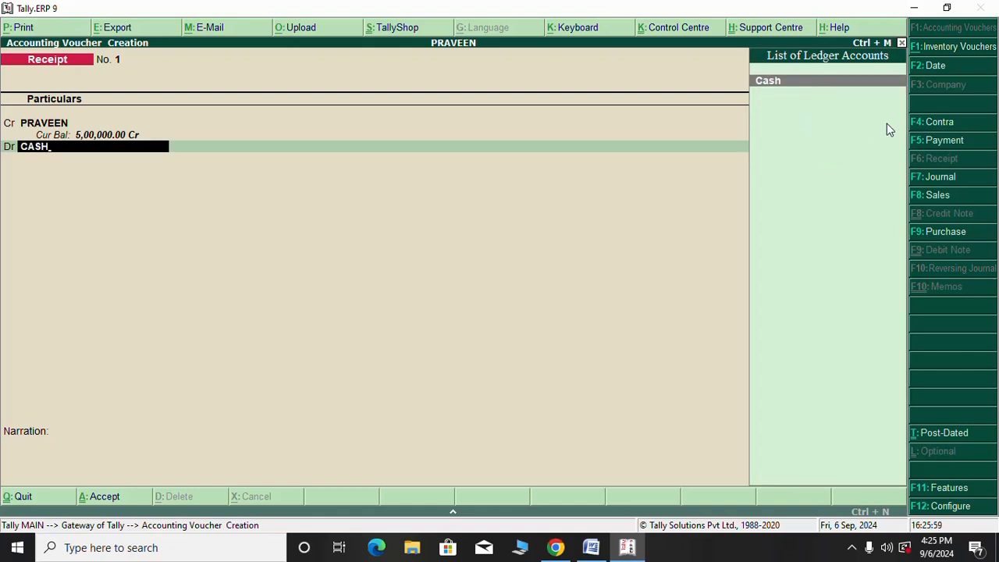
pyautogui.press('Return')
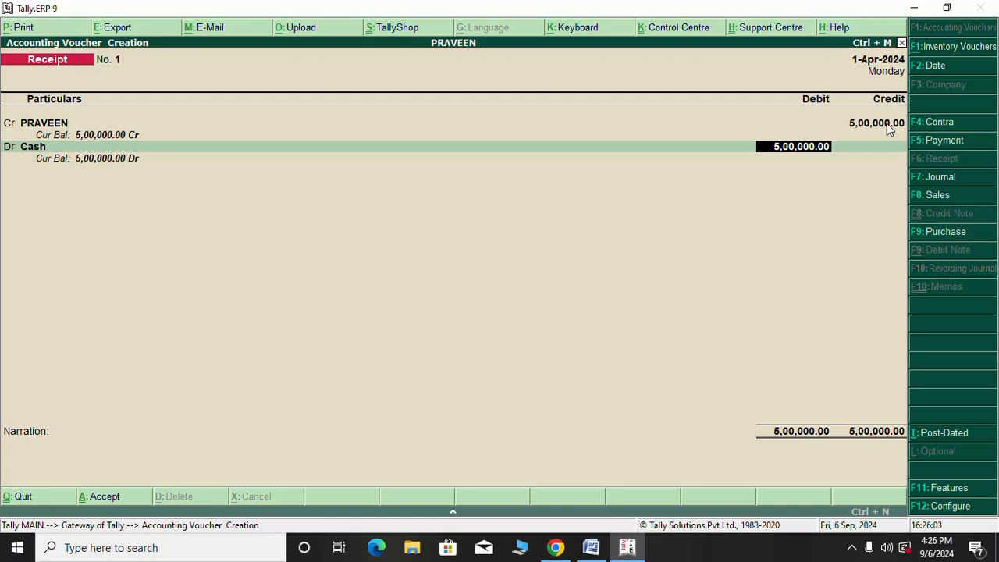
pyautogui.press('Return')
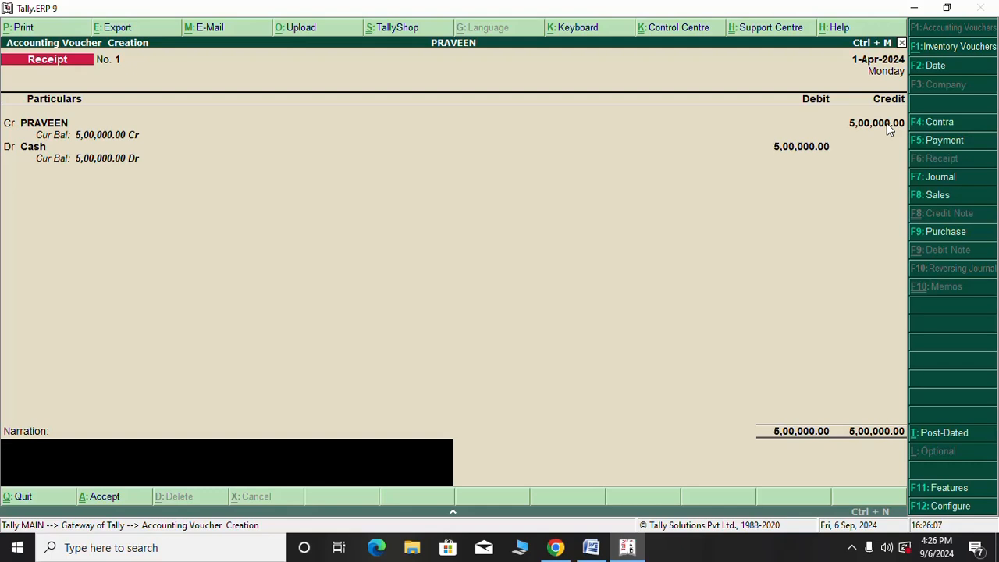
# Add narration 'PRAVEEN STARTED NEW BUSINESS WITH 500000' and accept Receipt voucher No. 1
pyautogui.write('pRAVEEN')
pyautogui.press('BackSpace')
pyautogui.press('BackSpace')
pyautogui.press('BackSpace')
pyautogui.press('BackSpace')
pyautogui.press('BackSpace')
pyautogui.press('BackSpace')
pyautogui.press('BackSpace')
pyautogui.write('PRAVEEN STARTED')
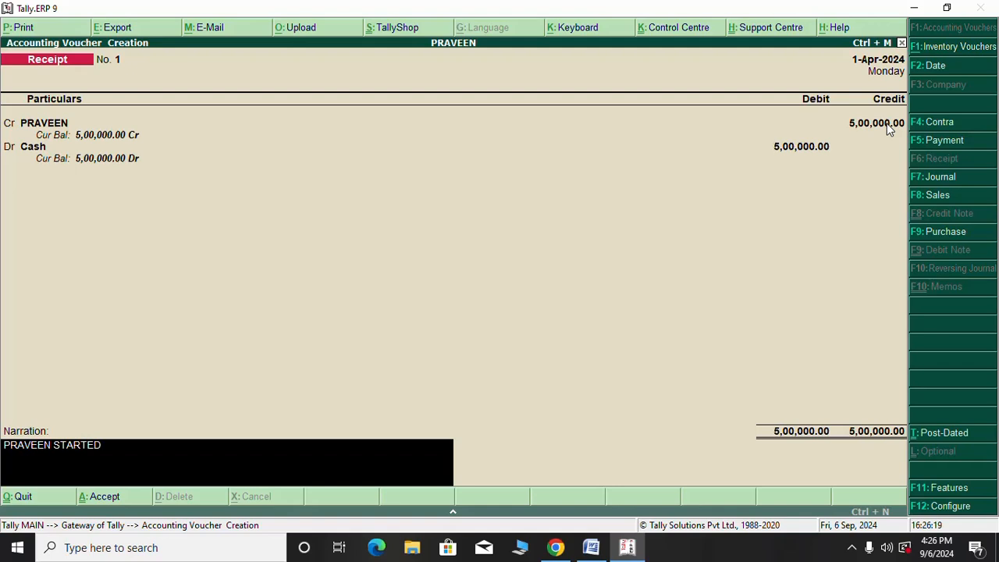
pyautogui.write(' NEW BUSINESS')
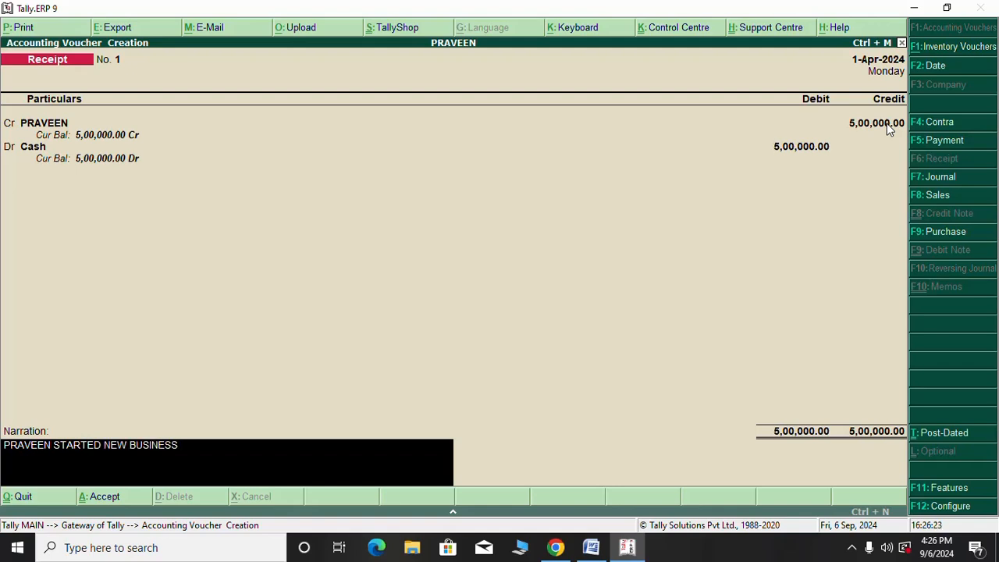
pyautogui.write(' WITH 500000')
pyautogui.press('Return')
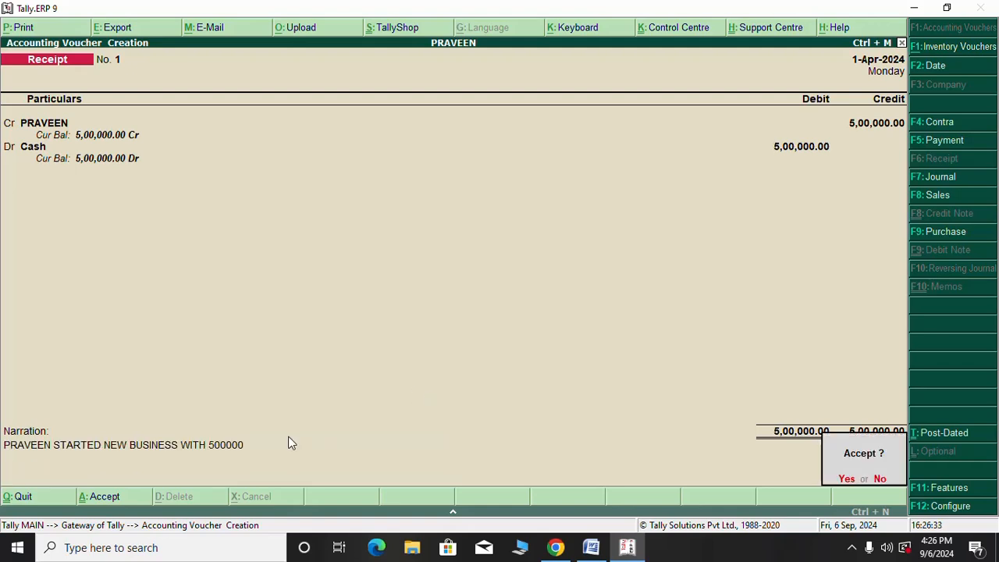
pyautogui.press('Return')
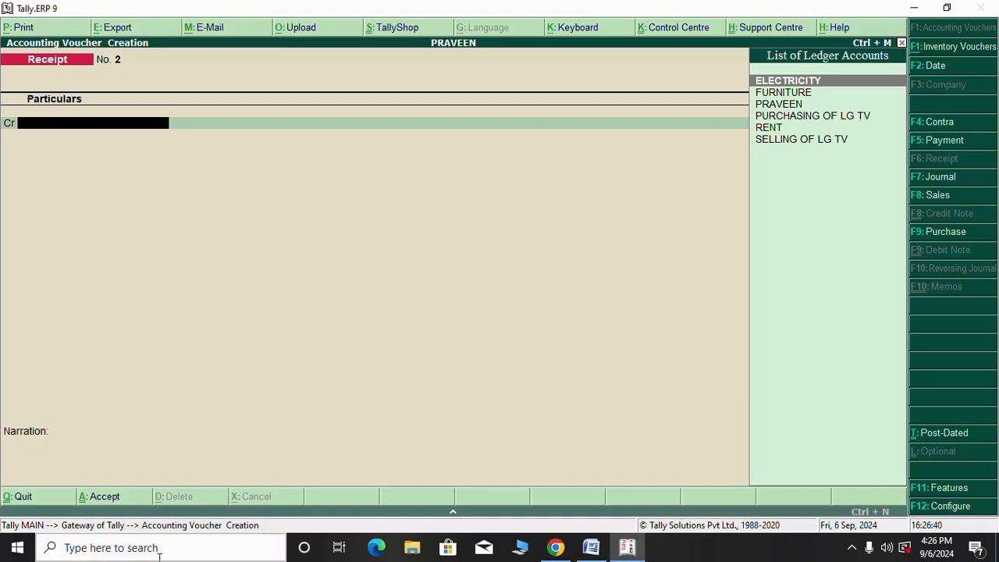
# Insert a page break below the capital table in the Word notes, then go back to Tally
pyautogui.click(591, 547)
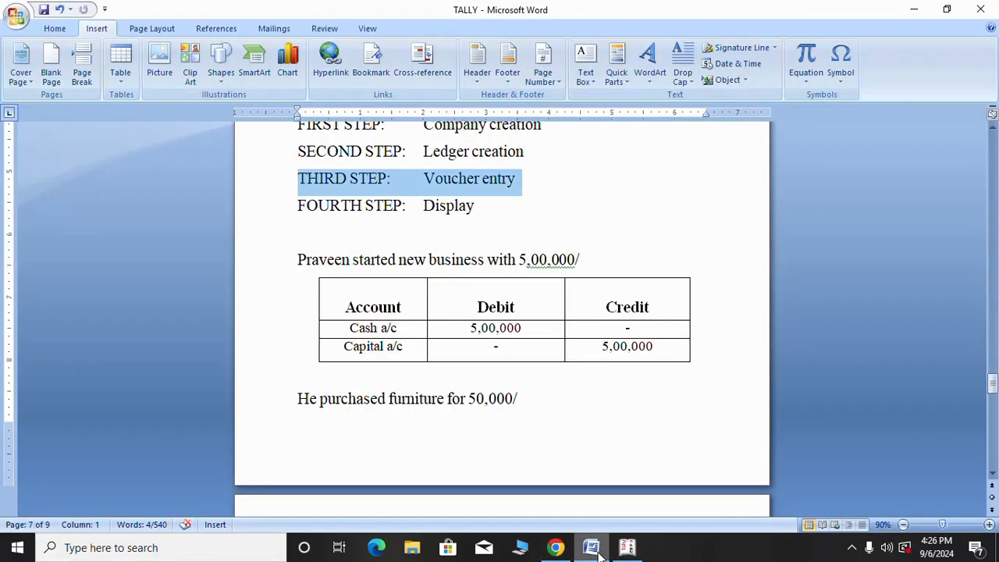
pyautogui.scroll(2, 508, 266)
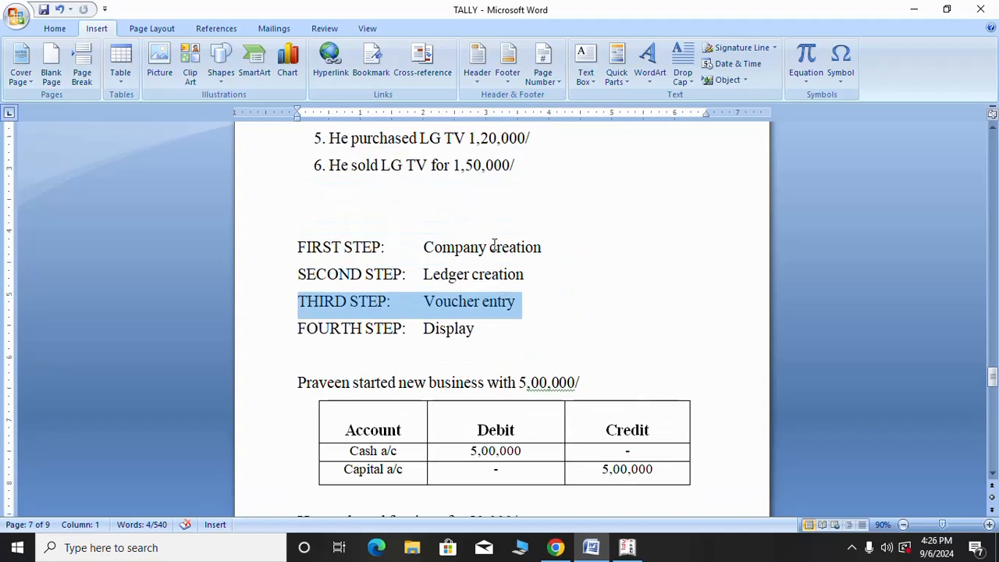
pyautogui.click(286, 352)
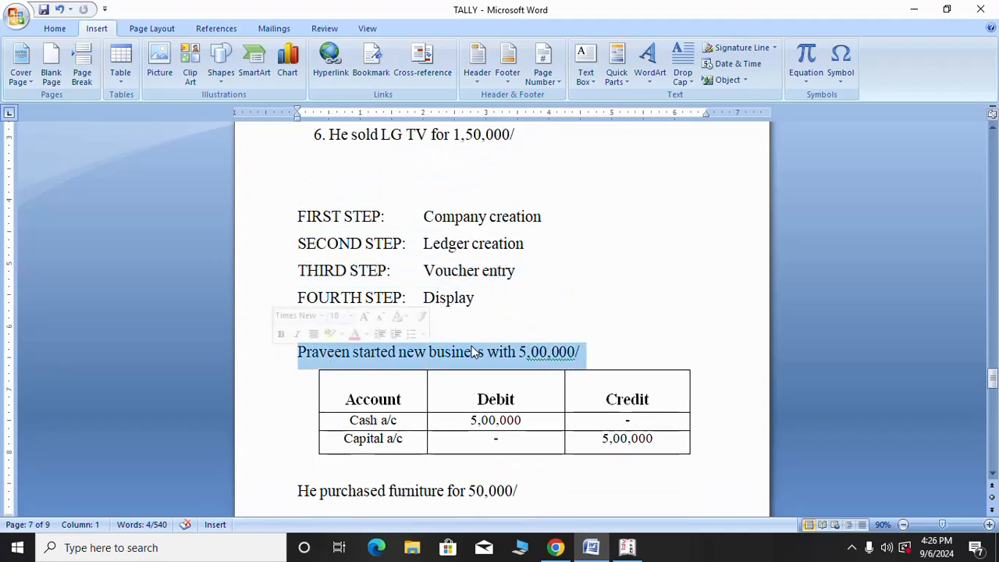
pyautogui.scroll(-2, 472, 352)
pyautogui.scroll(-1, 475, 353)
pyautogui.click(312, 309)
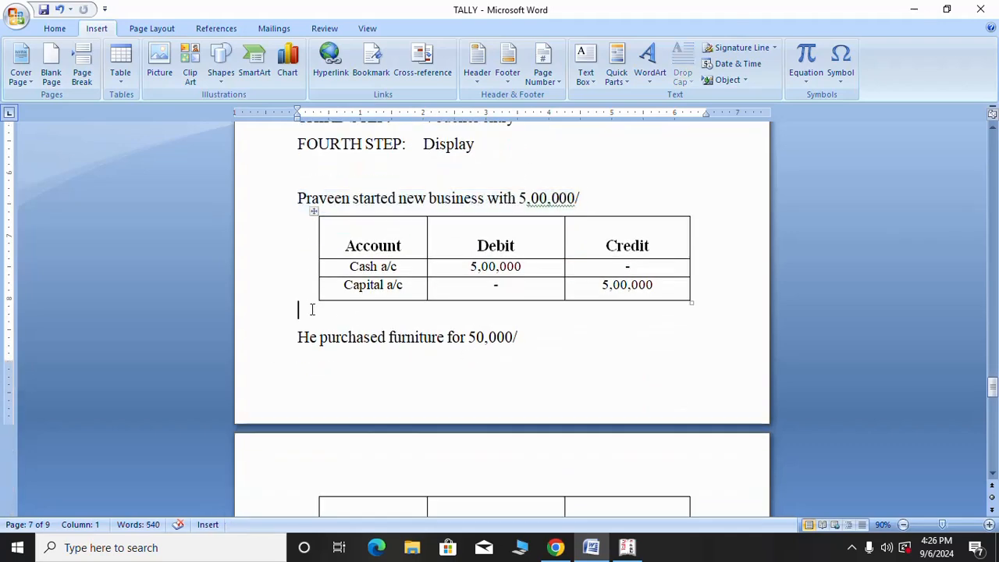
pyautogui.hotkey('ctrl', 'Return')
pyautogui.scroll(-4, 377, 351)
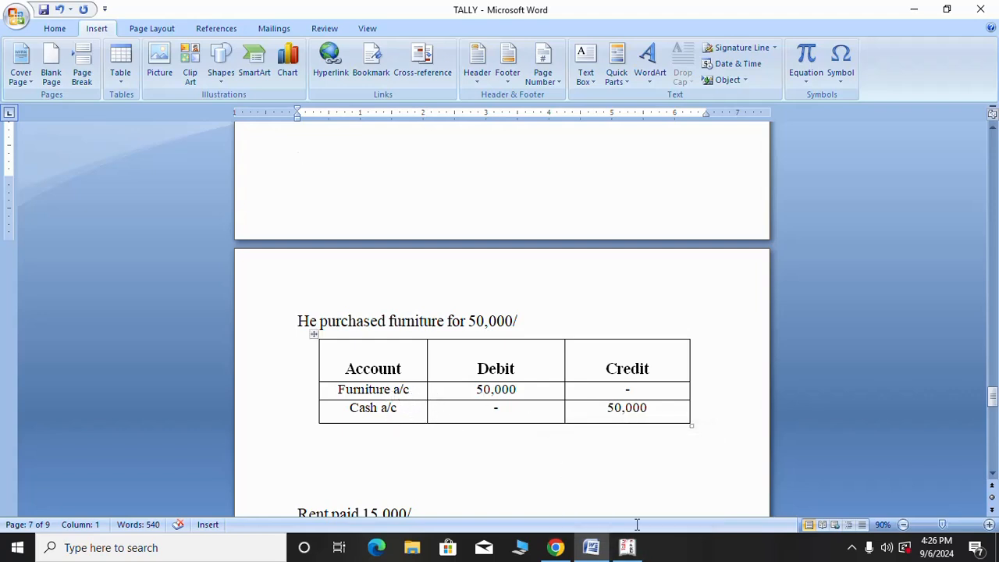
pyautogui.click(626, 551)
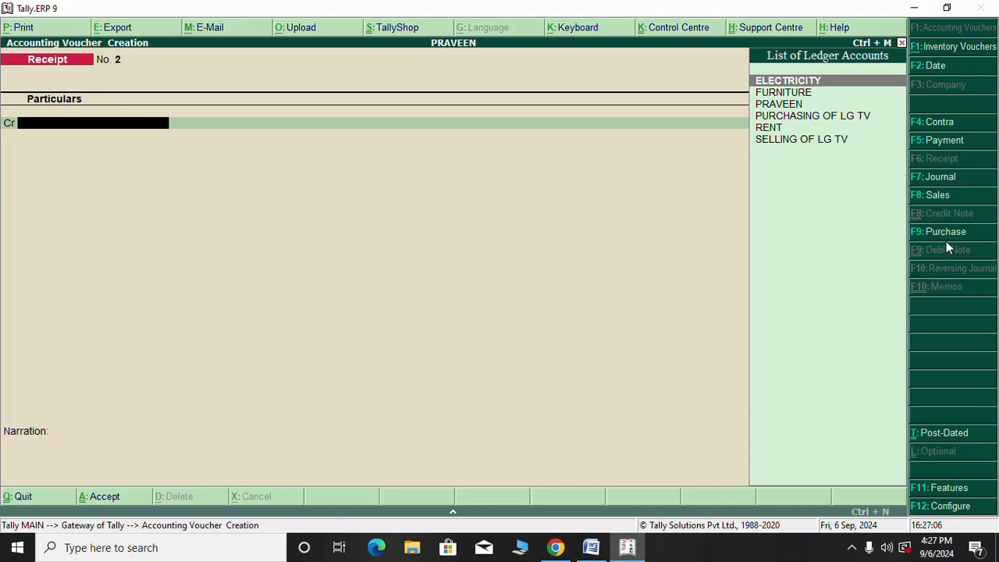
# Switch to a Payment voucher and debit FURNITURE with 50,000
pyautogui.press('F5')
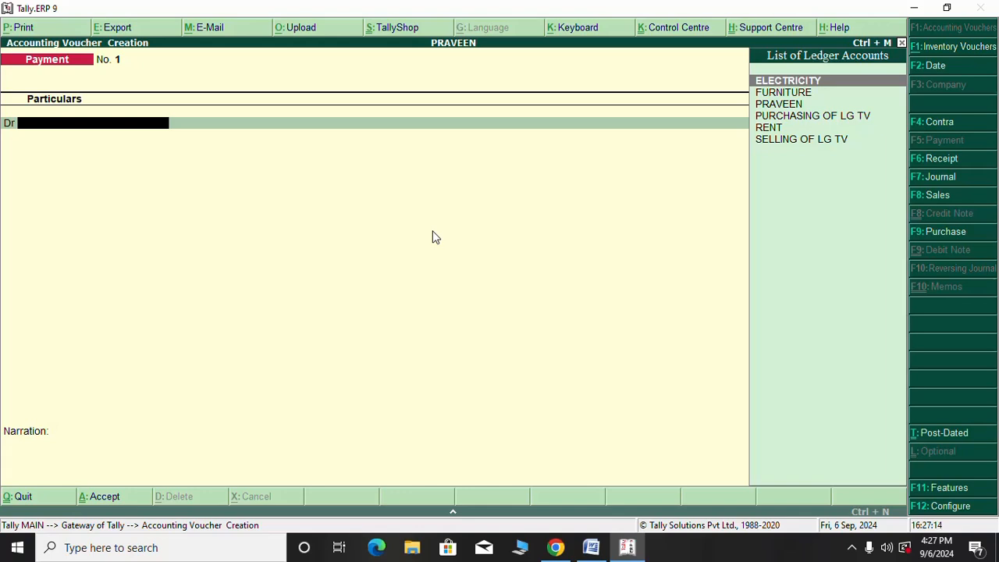
pyautogui.write('F')
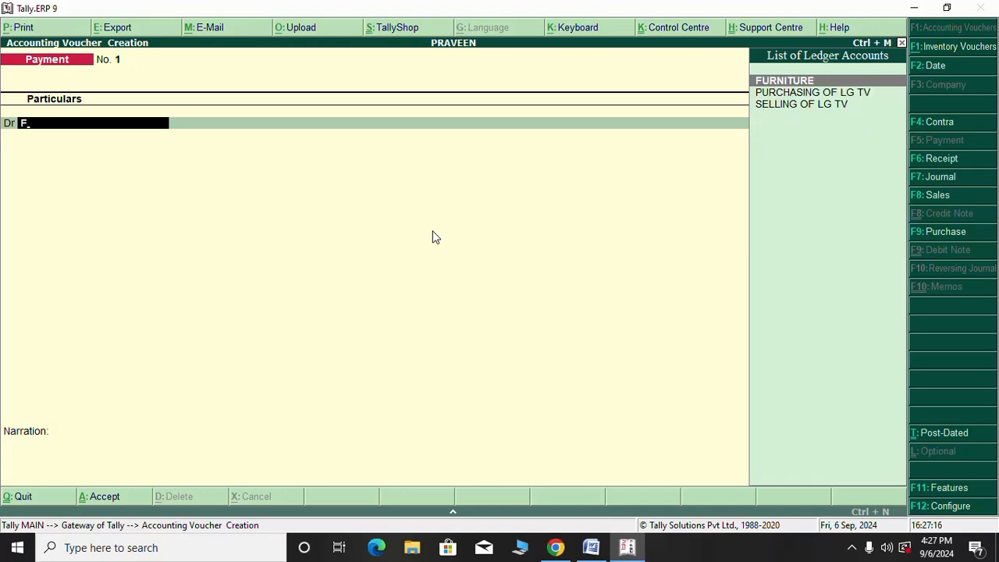
pyautogui.press('Return')
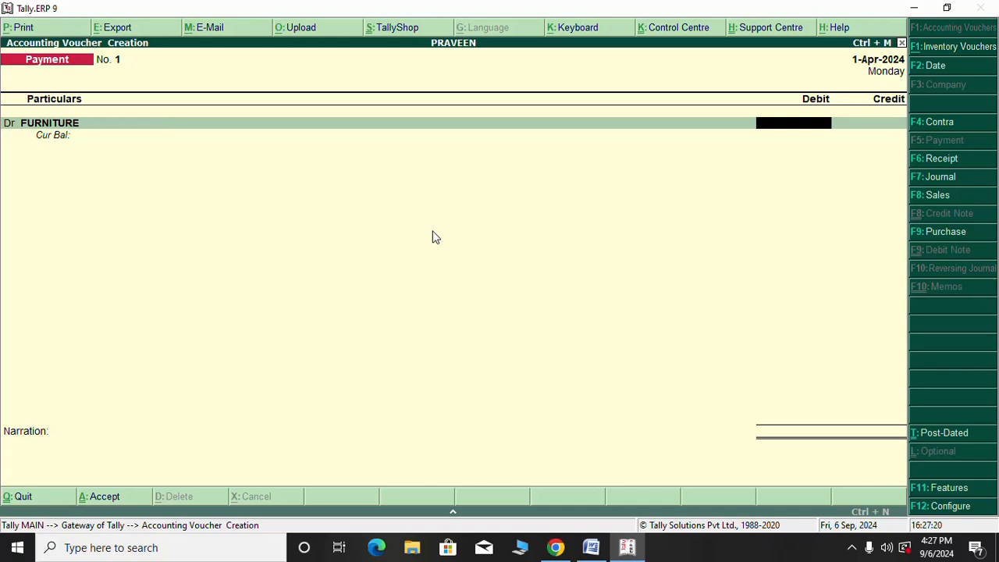
pyautogui.write('50000')
pyautogui.press('Return')
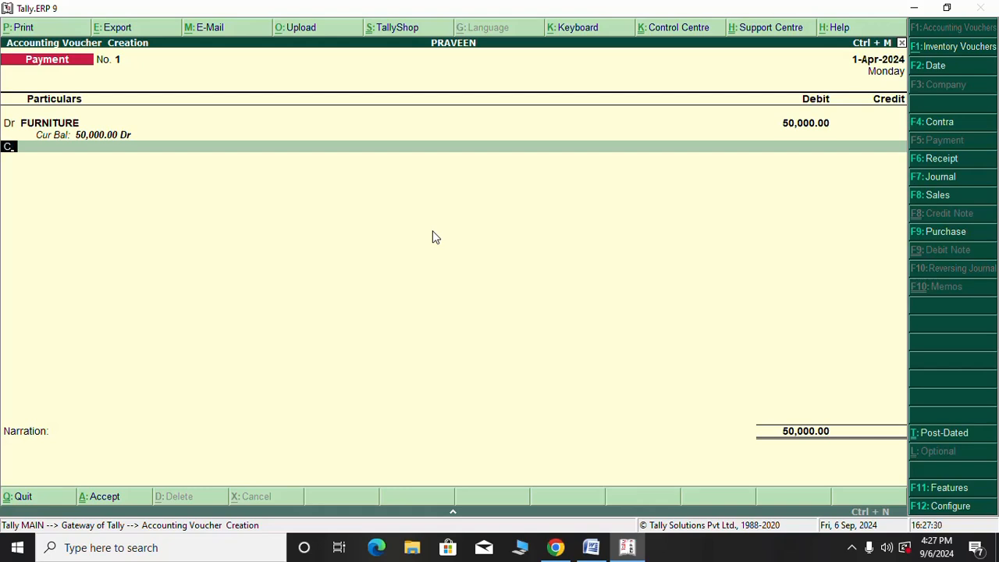
pyautogui.press('Return')
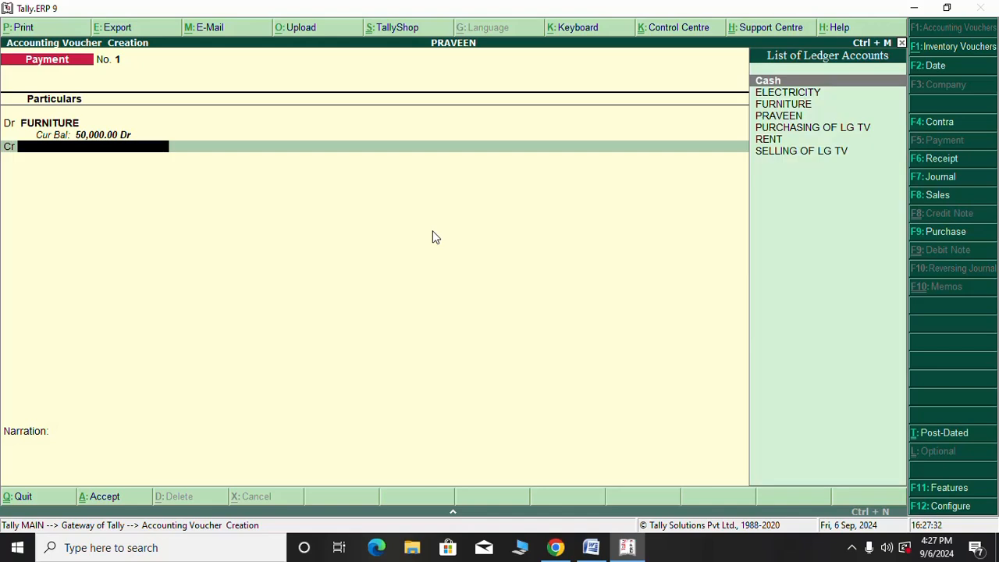
# Credit Cash with 50,000 and save Payment voucher No. 1 without narration
pyautogui.write('C')
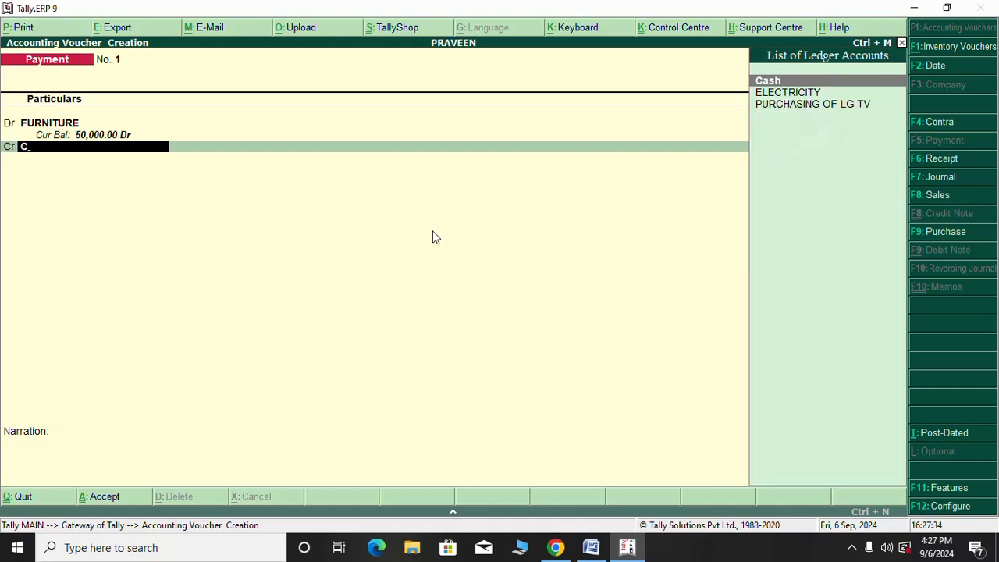
pyautogui.press('Return')
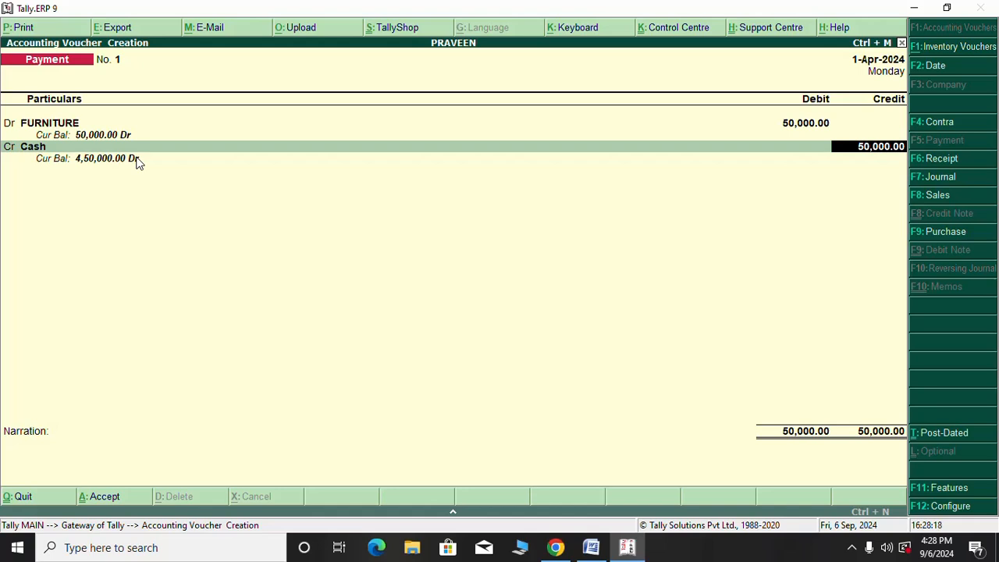
pyautogui.press('Return')
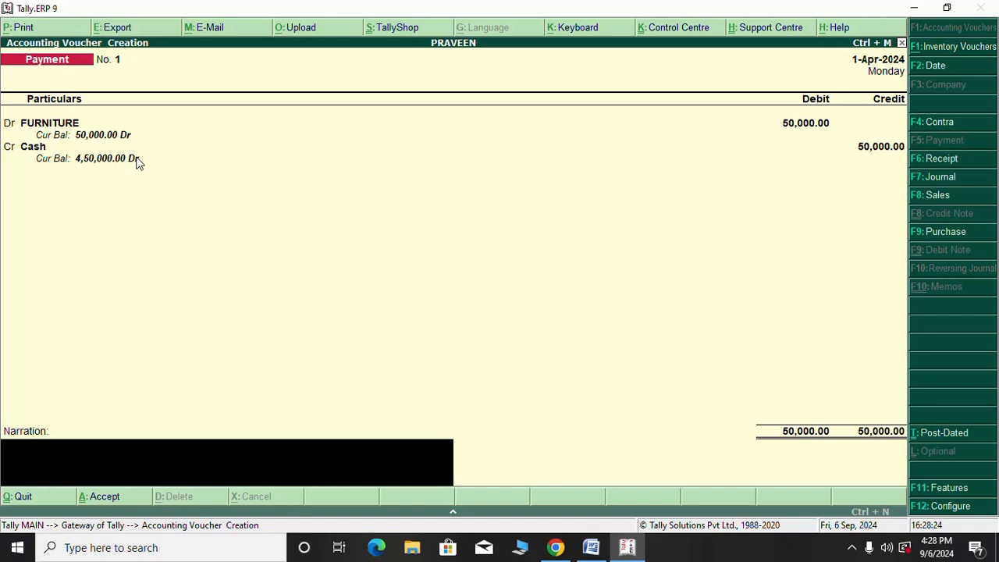
pyautogui.press('Return')
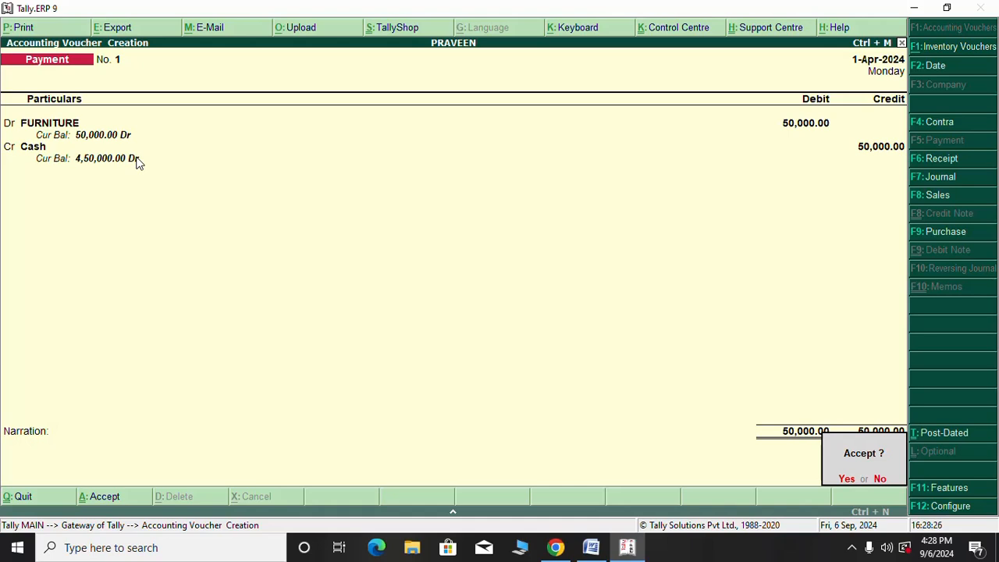
pyautogui.press('y')
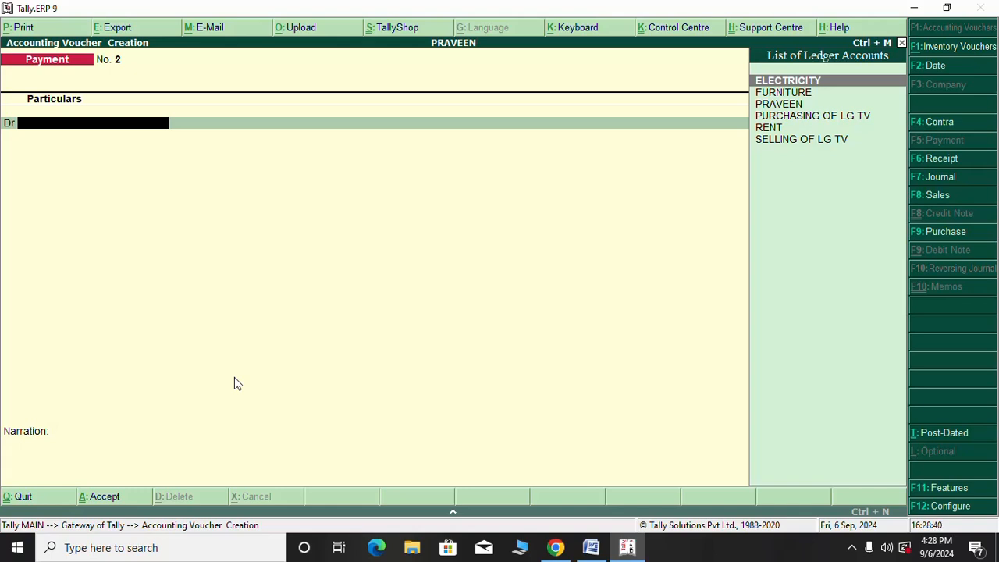
# Debit RENT with 15,000 on Payment voucher No. 2
pyautogui.write('r')
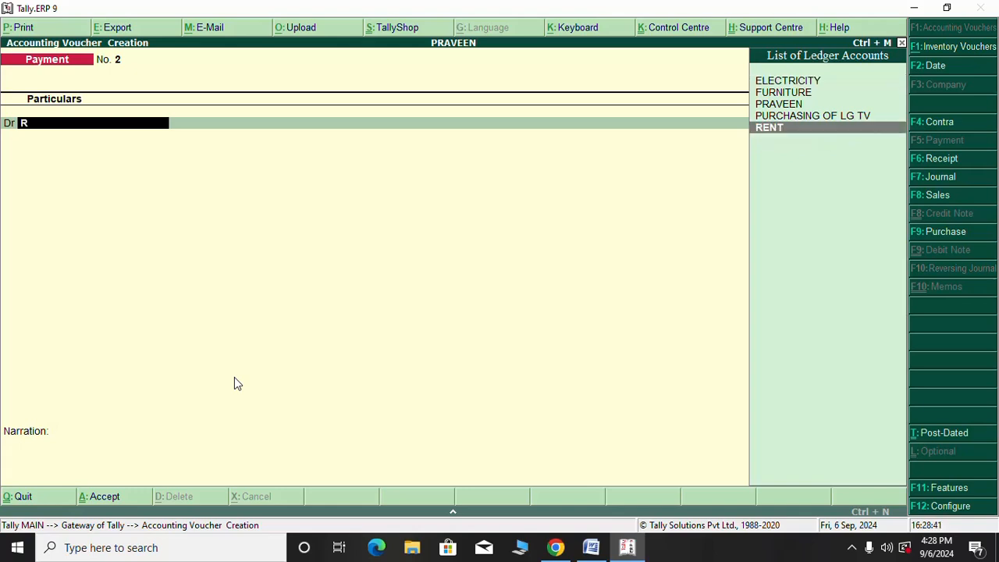
pyautogui.press('Return')
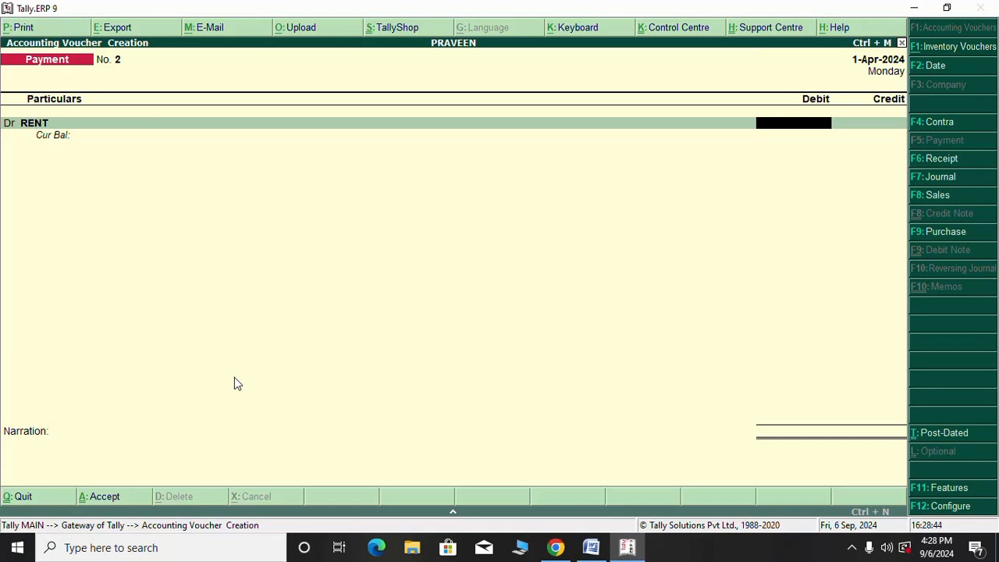
pyautogui.write('15000')
pyautogui.press('Return')
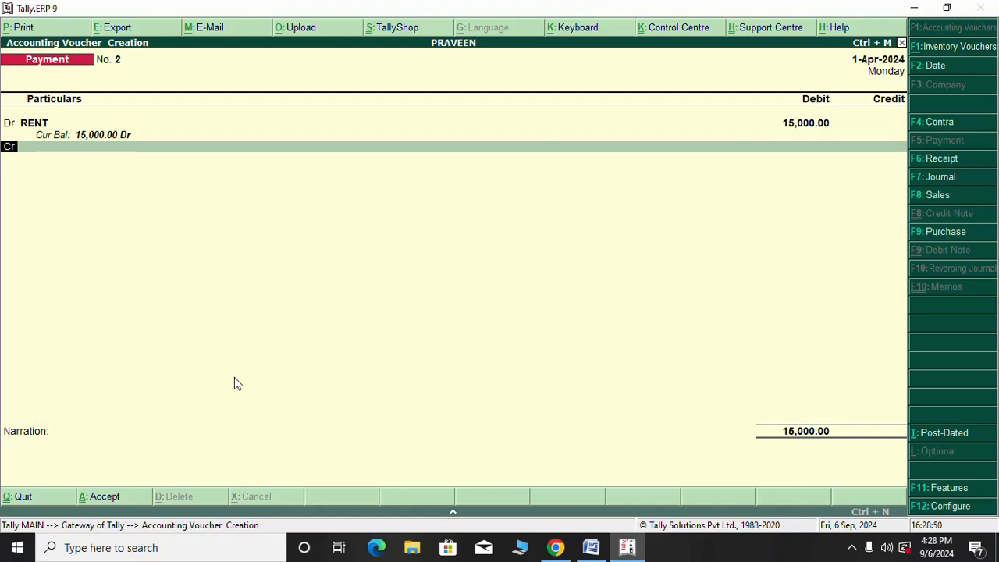
pyautogui.press('Return')
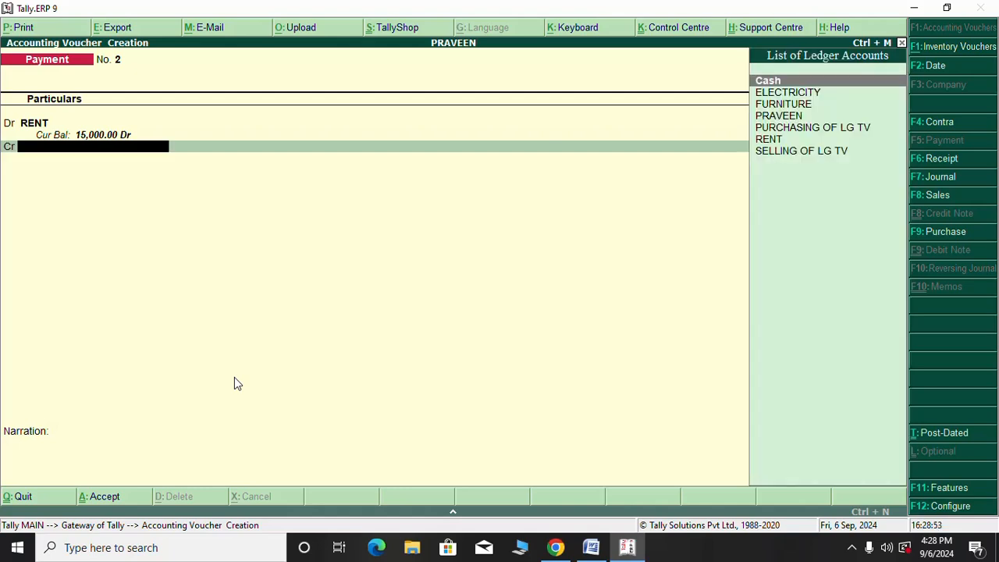
# Credit Cash with 15,000 and save the voucher without narration
pyautogui.write('C')
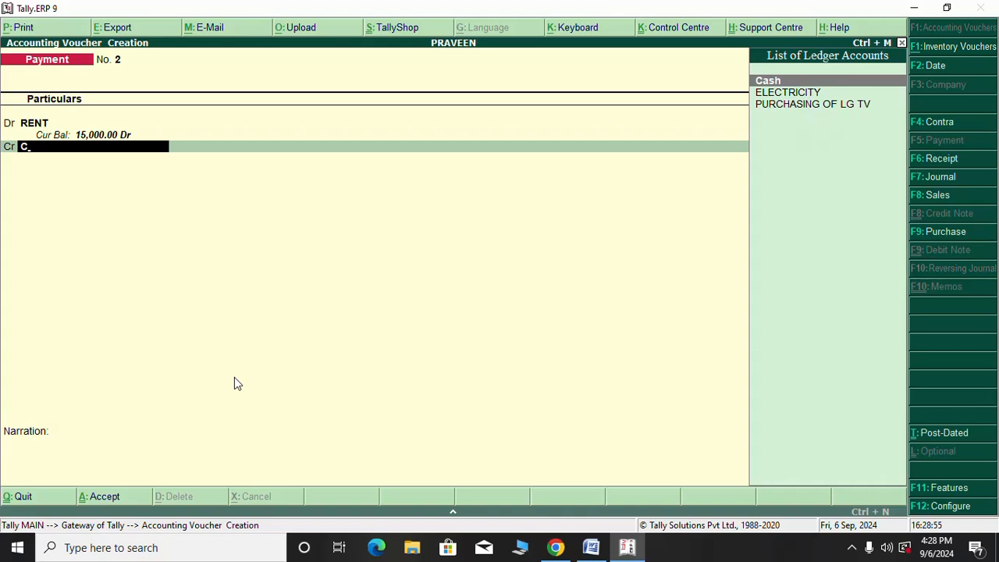
pyautogui.press('Return')
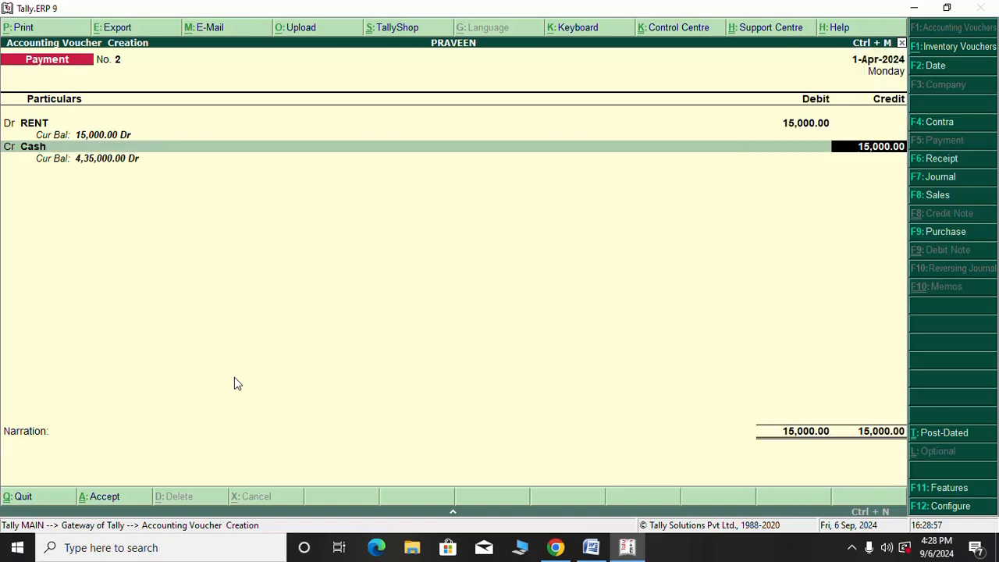
pyautogui.press('Return')
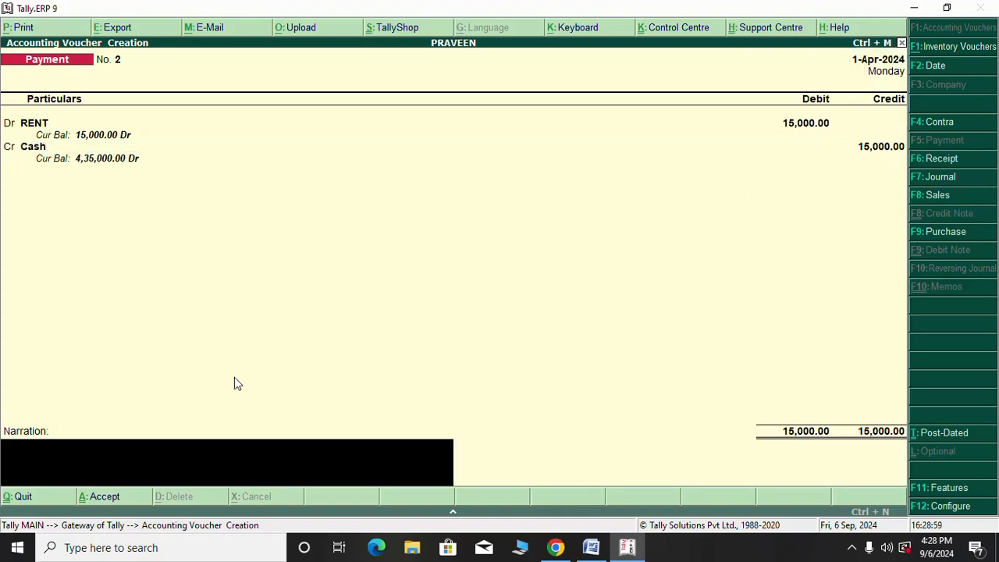
pyautogui.press('Return')
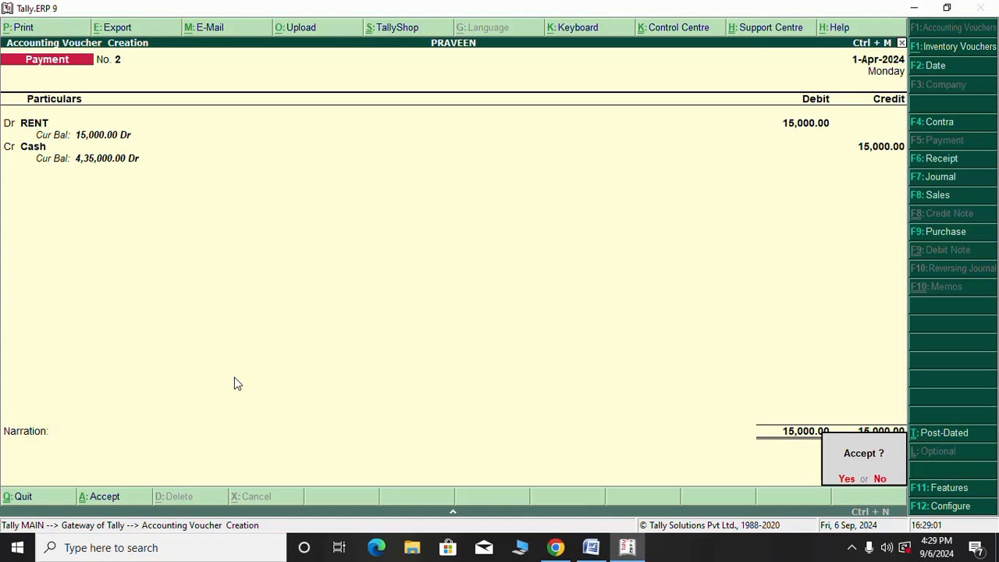
pyautogui.press('Return')
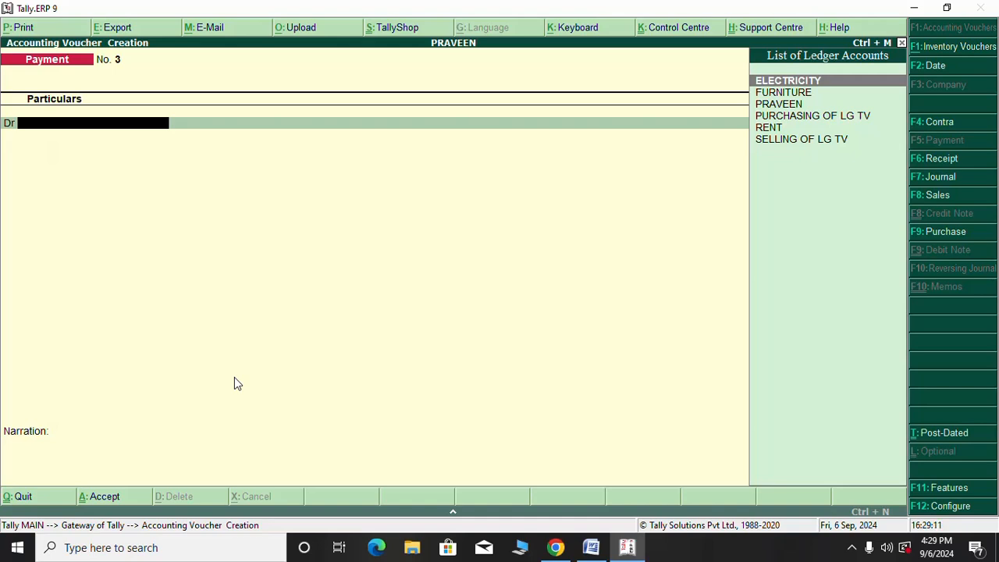
# Enter Payment No. 3 debiting ELECTRICITY and crediting Cash 10,000.00, skip narration, and save
pyautogui.write('E')
pyautogui.press('Return')
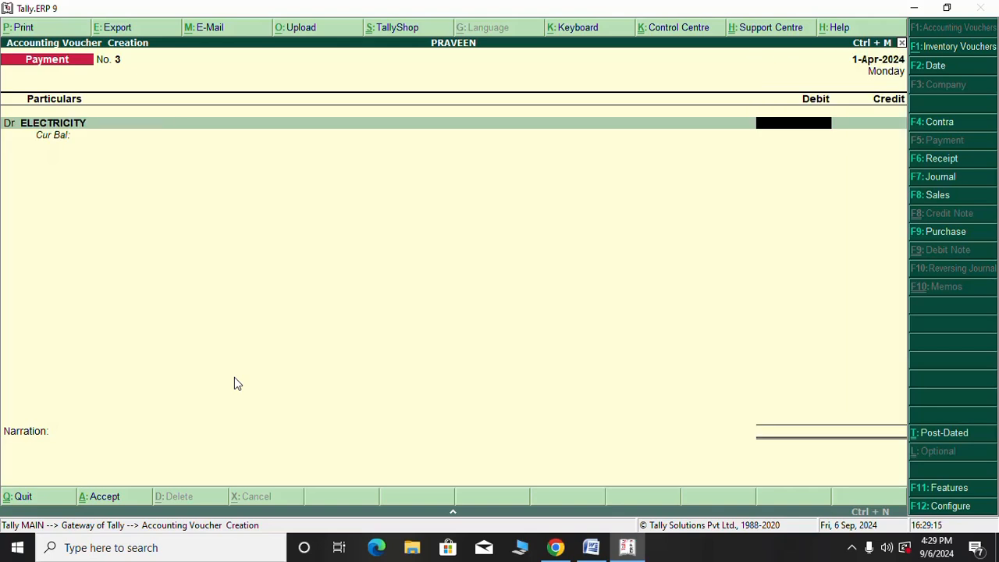
pyautogui.write('10000')
pyautogui.press('Return')
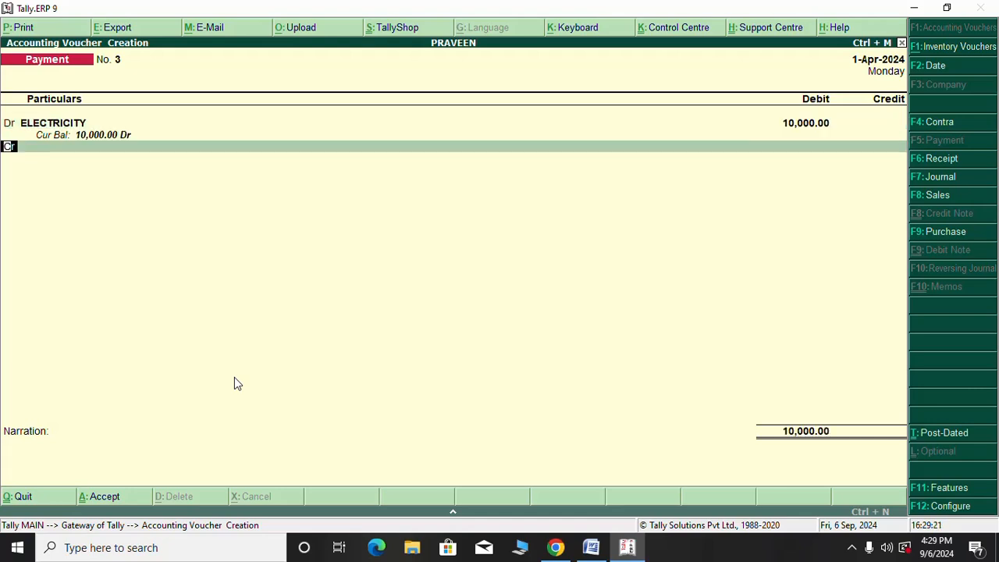
pyautogui.press('Return')
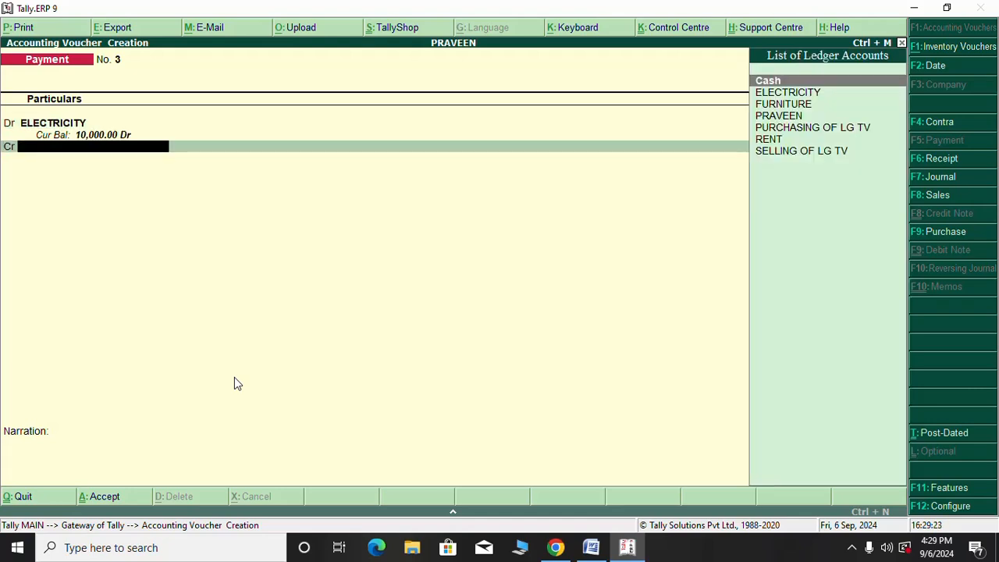
pyautogui.write('C')
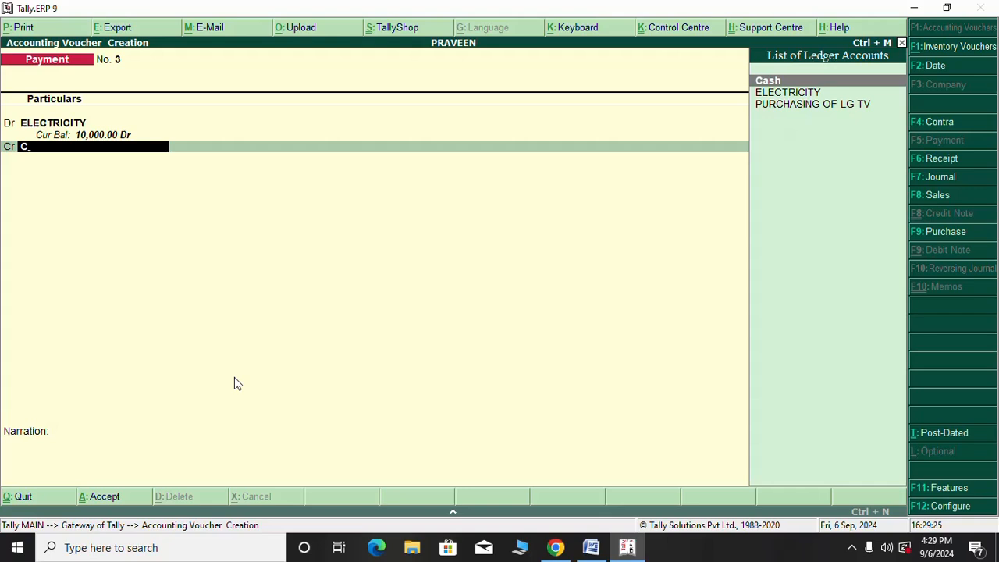
pyautogui.press('Return')
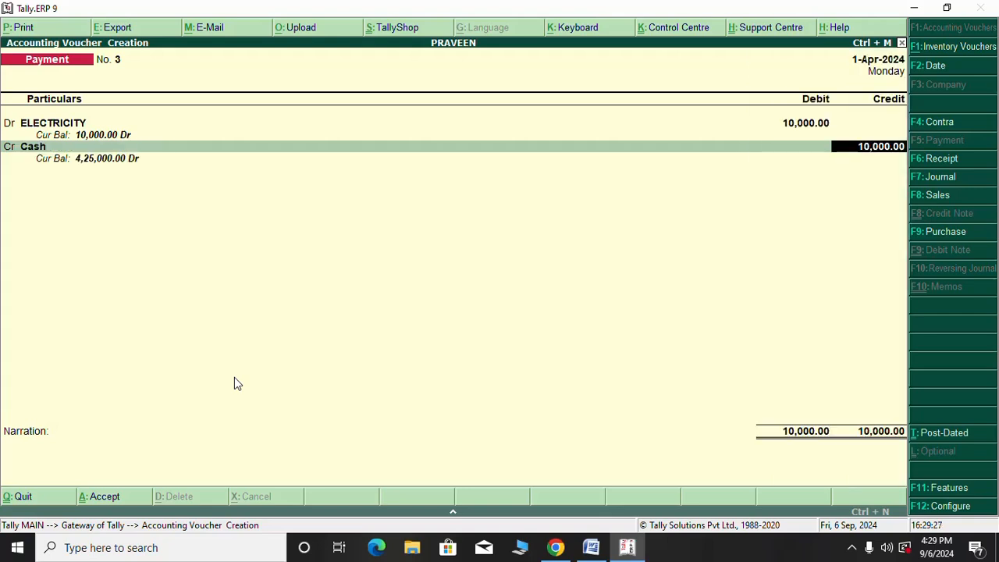
pyautogui.press('Return')
pyautogui.press('Return')
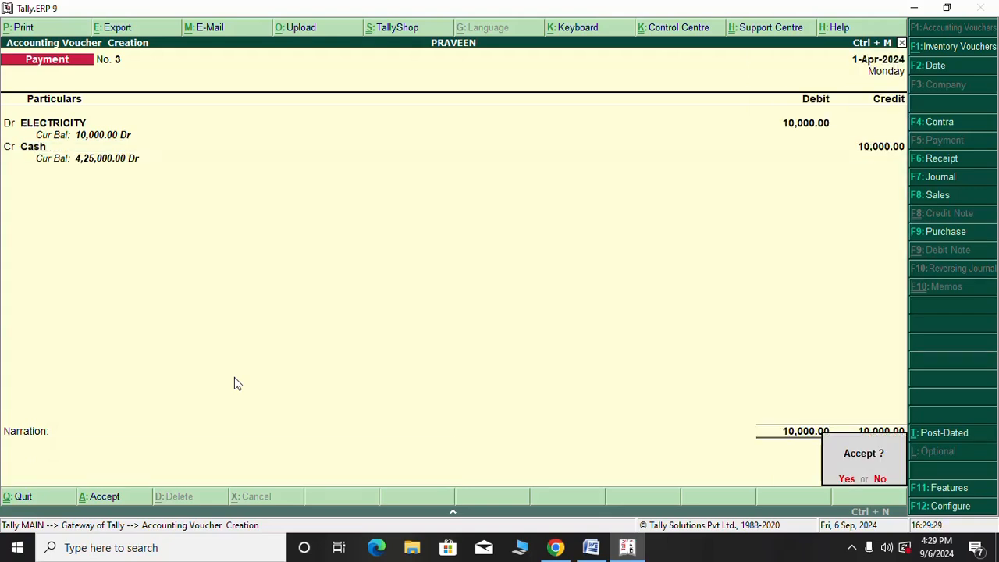
pyautogui.press('Return')
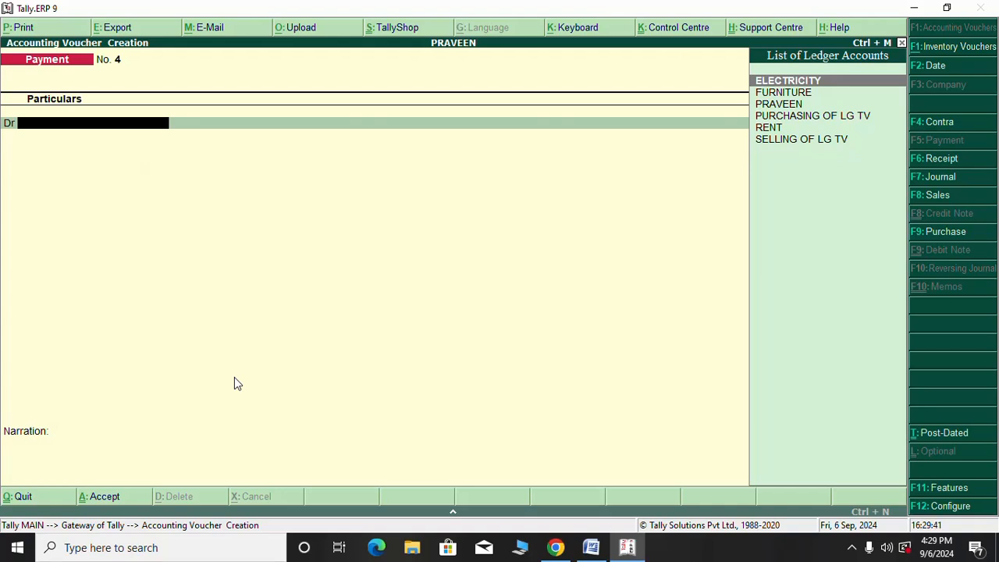
# Start Purchase voucher No. 1 as an Accounting Invoice and advance to the Party A/c name
pyautogui.click(946, 232)
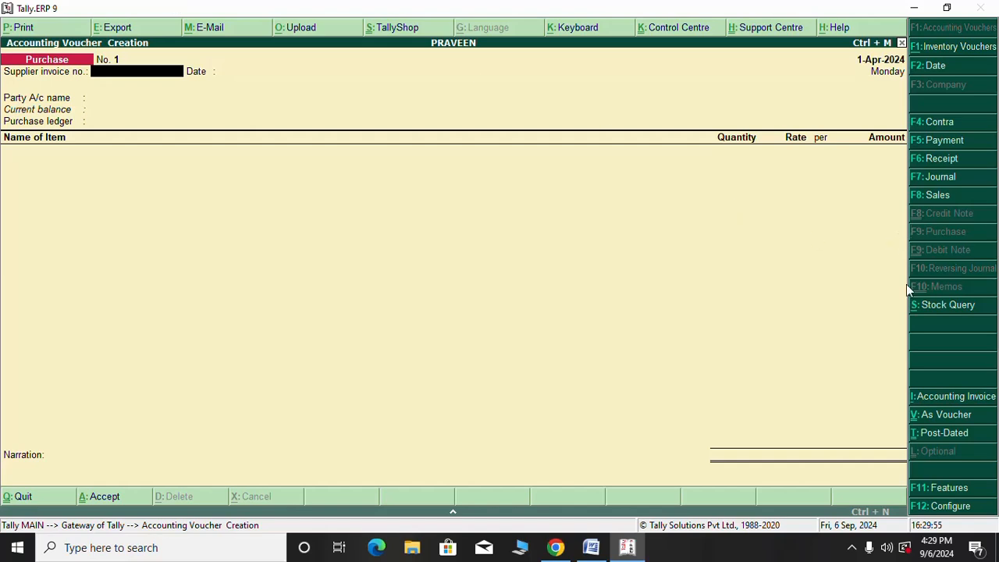
pyautogui.click(959, 399)
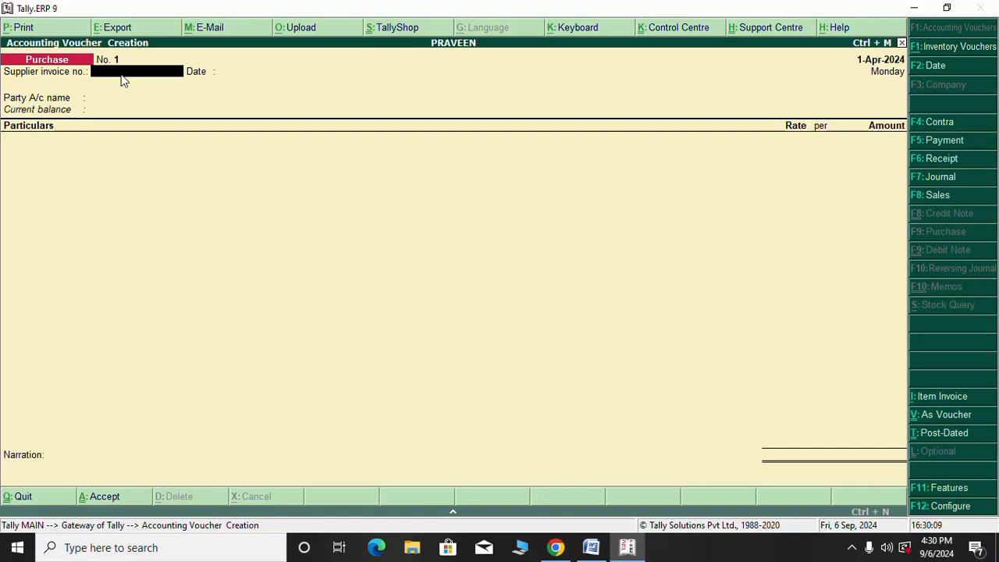
pyautogui.press('Return')
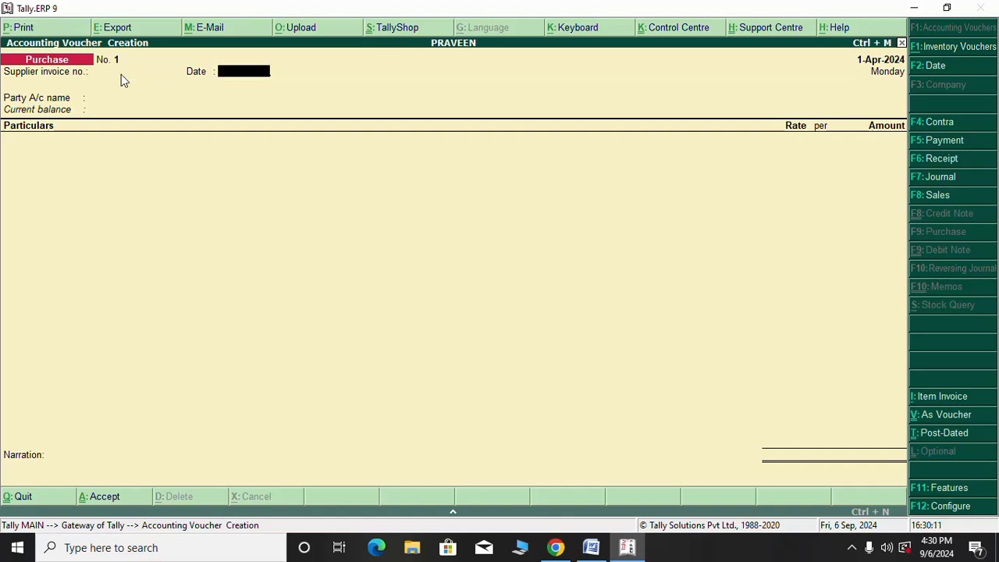
pyautogui.press('Return')
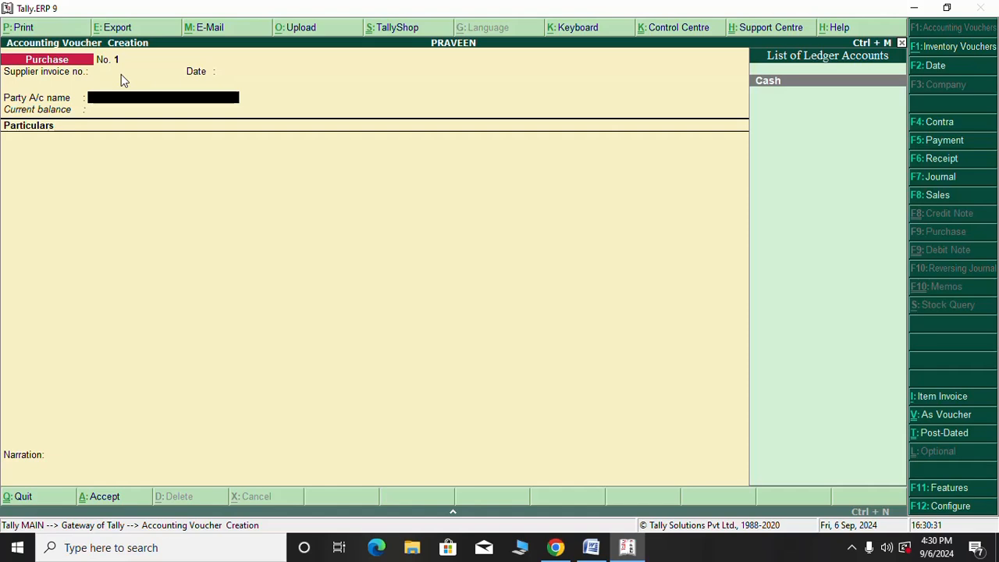
# Fill Purchase No. 1 with party Cash and PURCHASING OF LG TV for 1,20,000.00, skipping narration
pyautogui.press('Return')
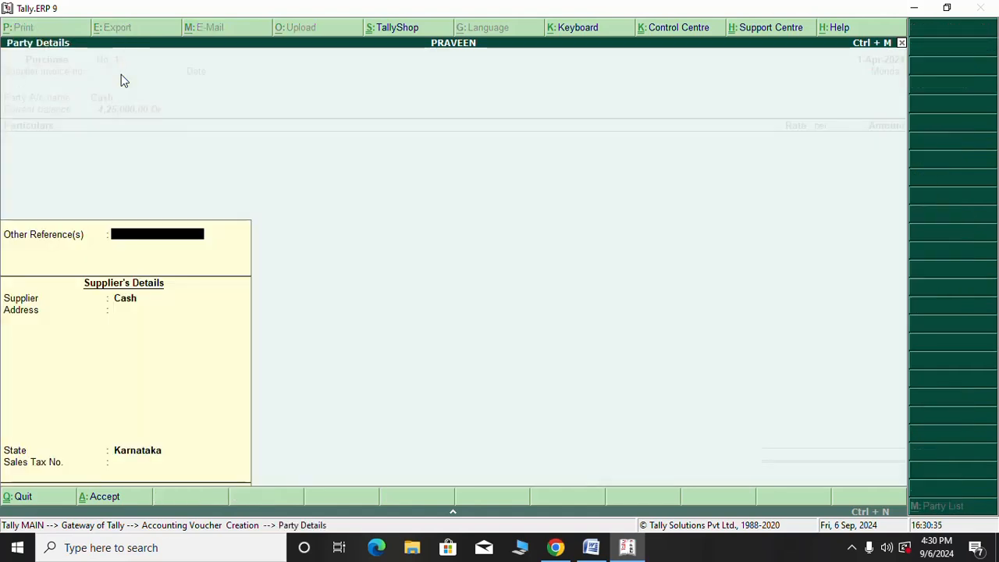
pyautogui.press('Return')
pyautogui.press('Return')
pyautogui.press('Return')
pyautogui.press('Return')
pyautogui.press('Return')
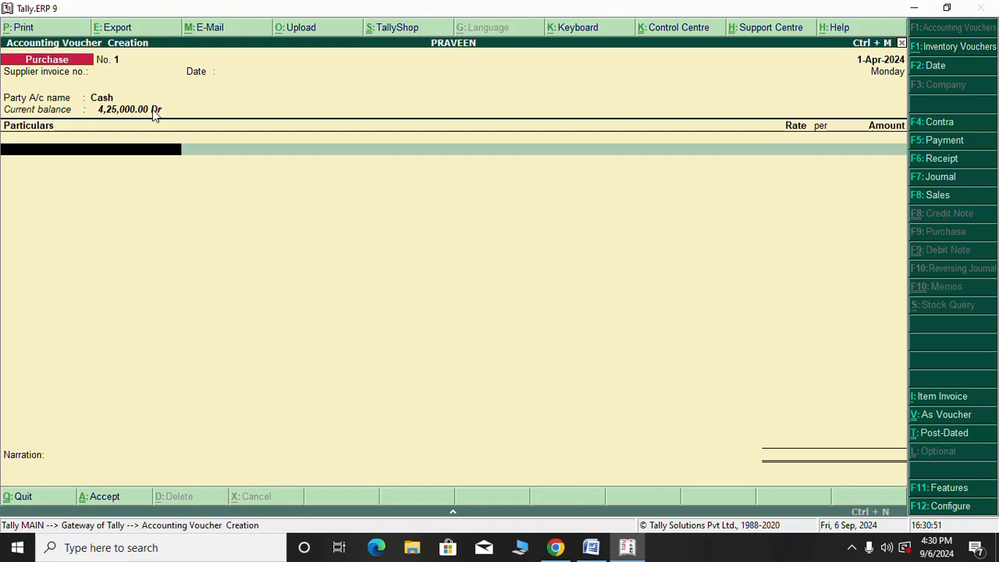
pyautogui.write('D')
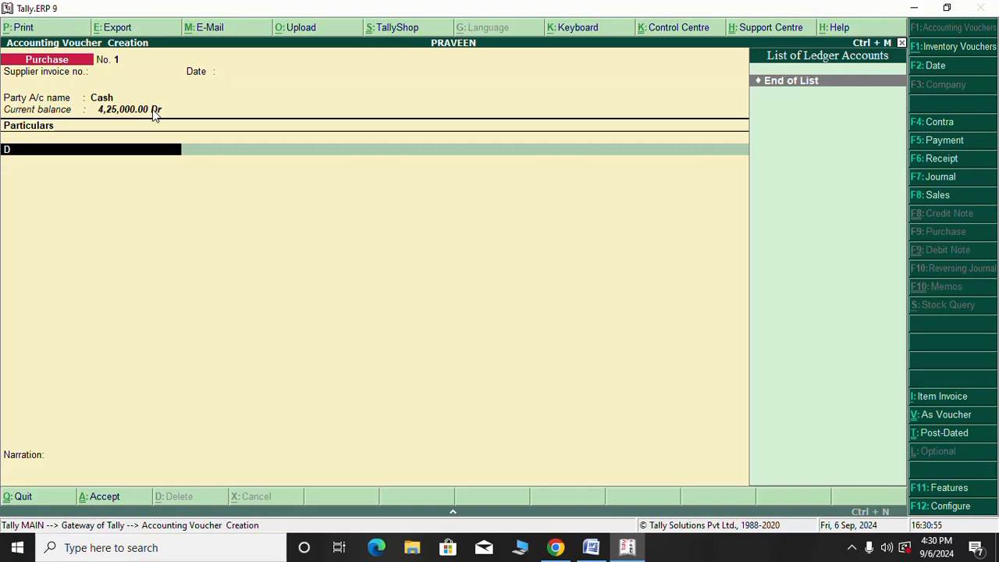
pyautogui.press('BackSpace')
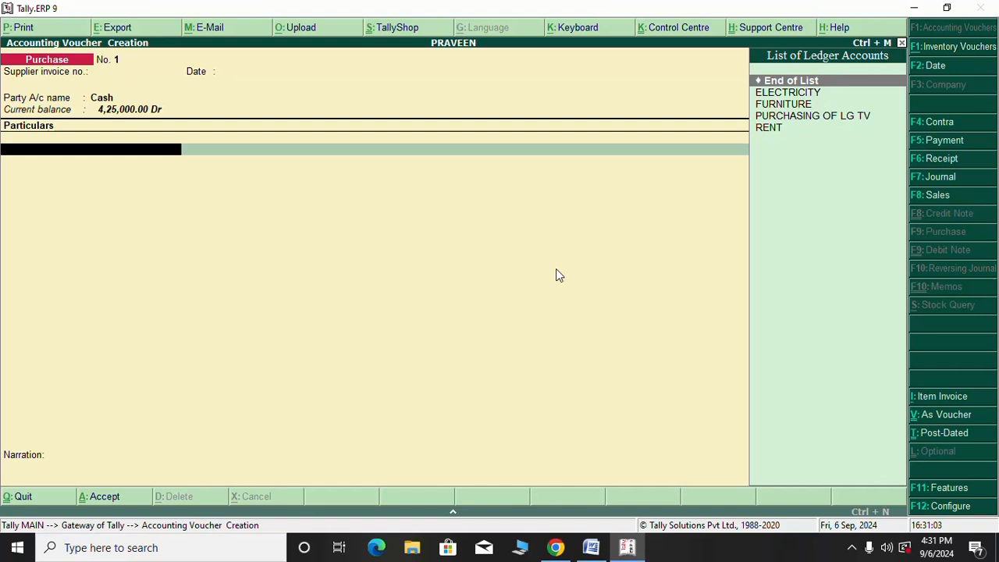
pyautogui.press('Down')
pyautogui.press('Down')
pyautogui.press('Down')
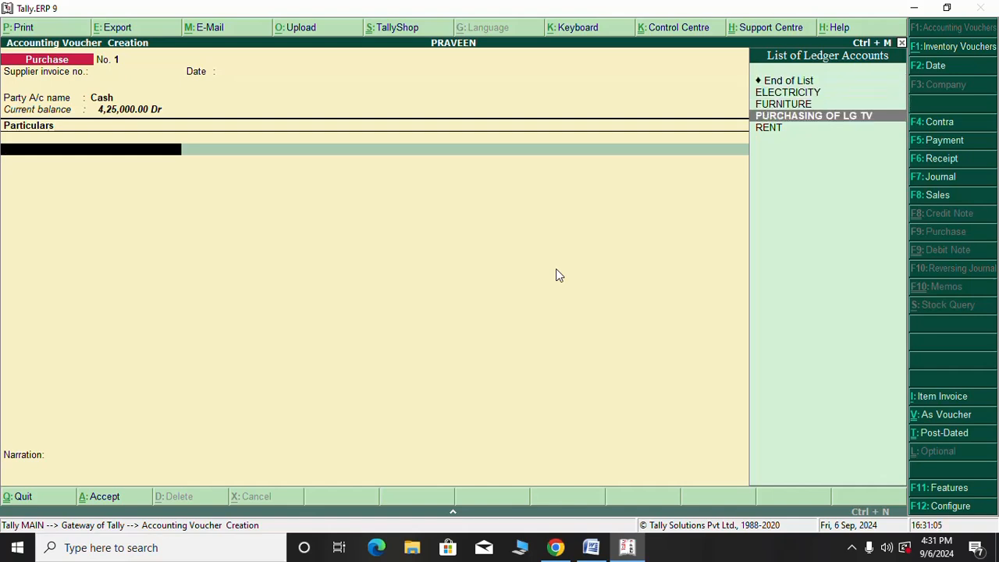
pyautogui.press('Return')
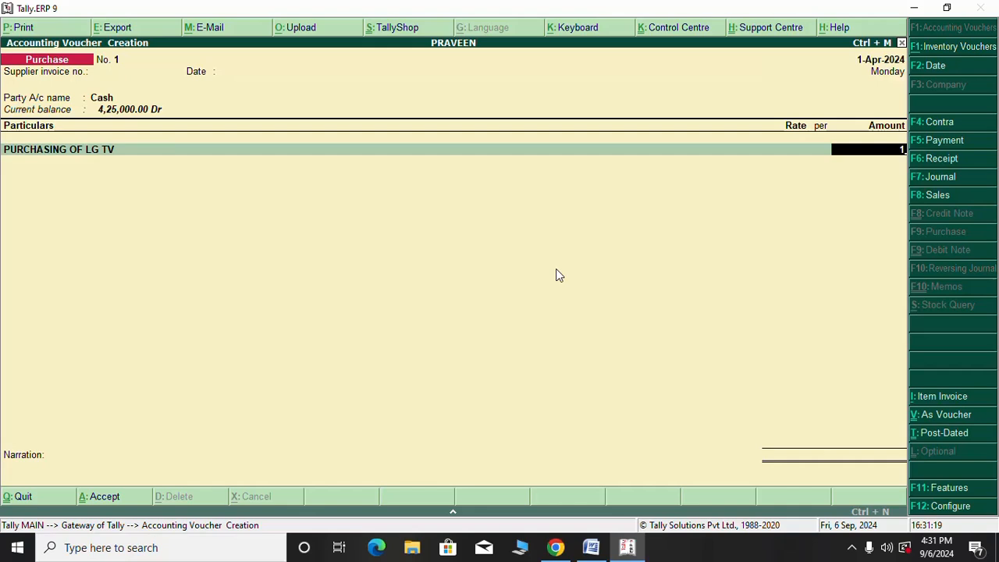
pyautogui.write('20000')
pyautogui.press('Return')
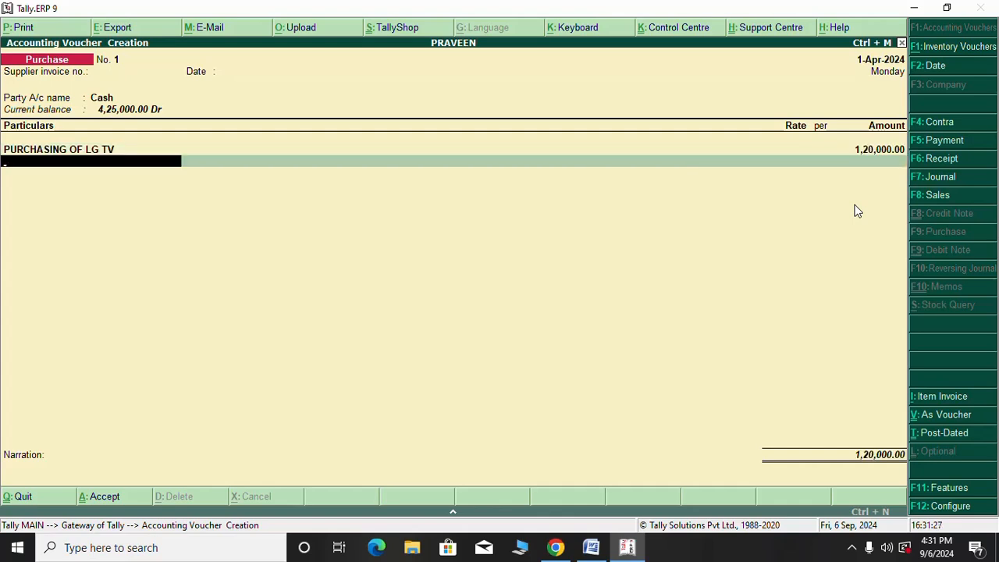
pyautogui.press('Return')
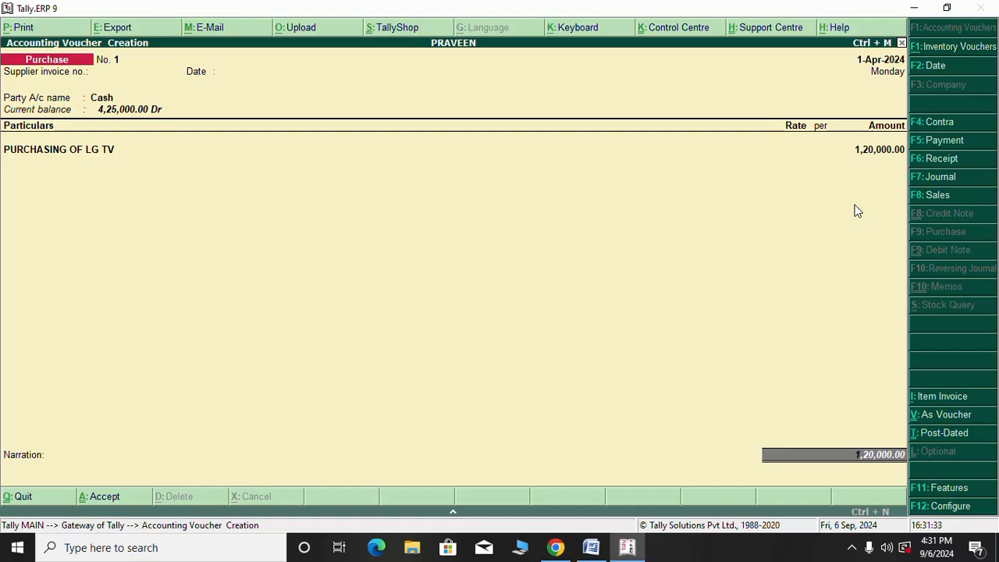
pyautogui.press('Return')
pyautogui.press('Return')
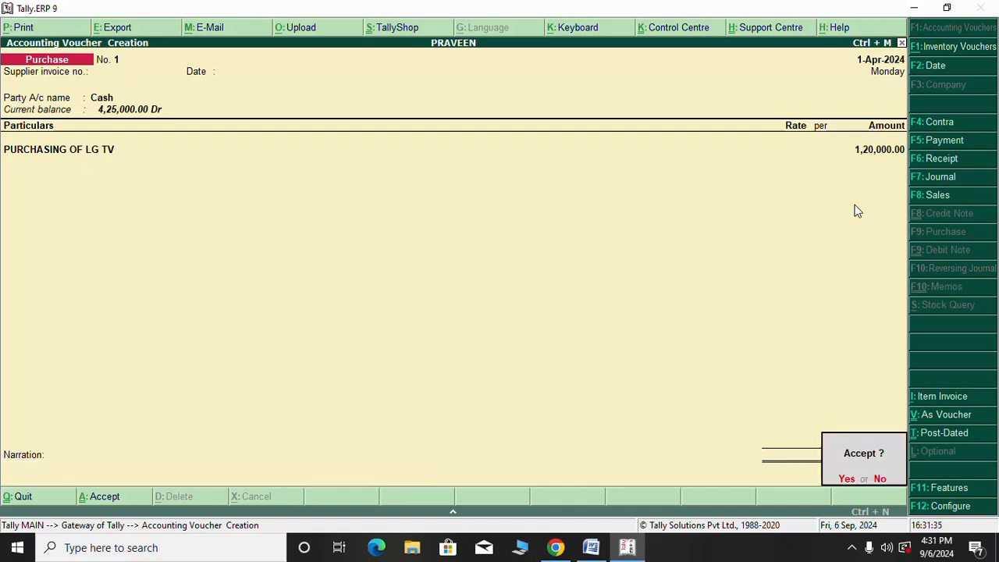
pyautogui.press('Return')
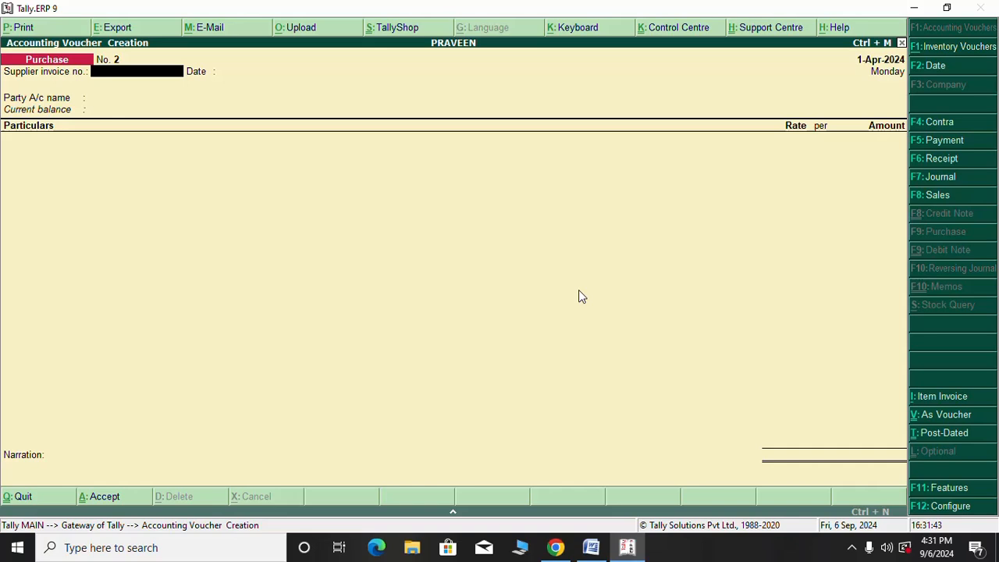
pyautogui.press('Escape')
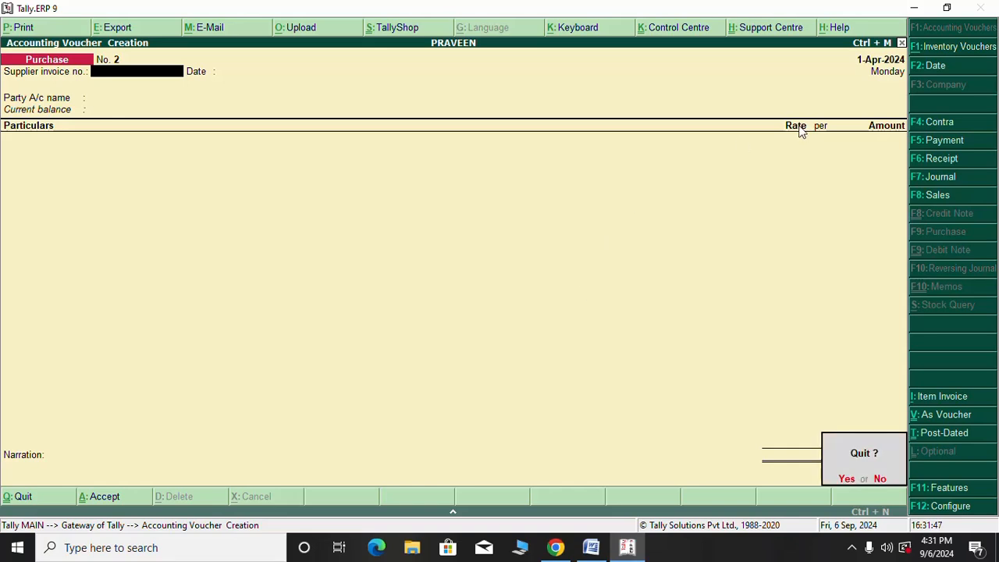
pyautogui.press('y')
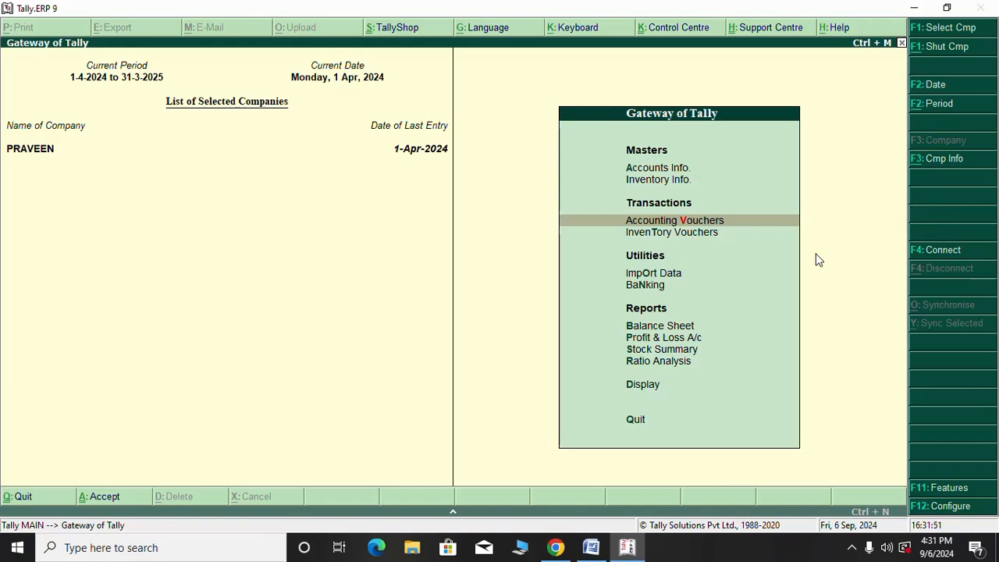
pyautogui.press('Return')
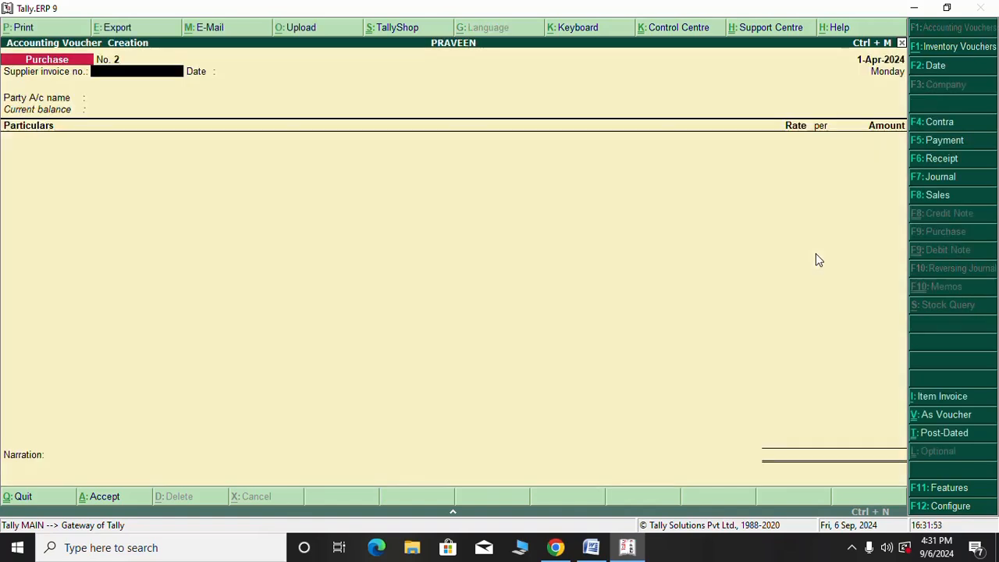
# Start a new Sales voucher with Cash as the buyer, skipping reference and despatch details
pyautogui.click(940, 197)
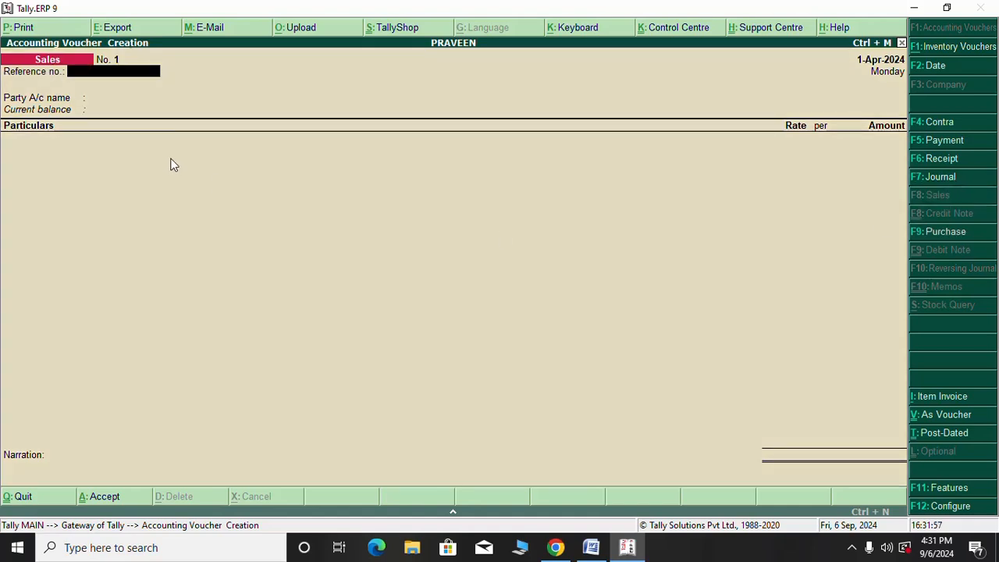
pyautogui.press('Return')
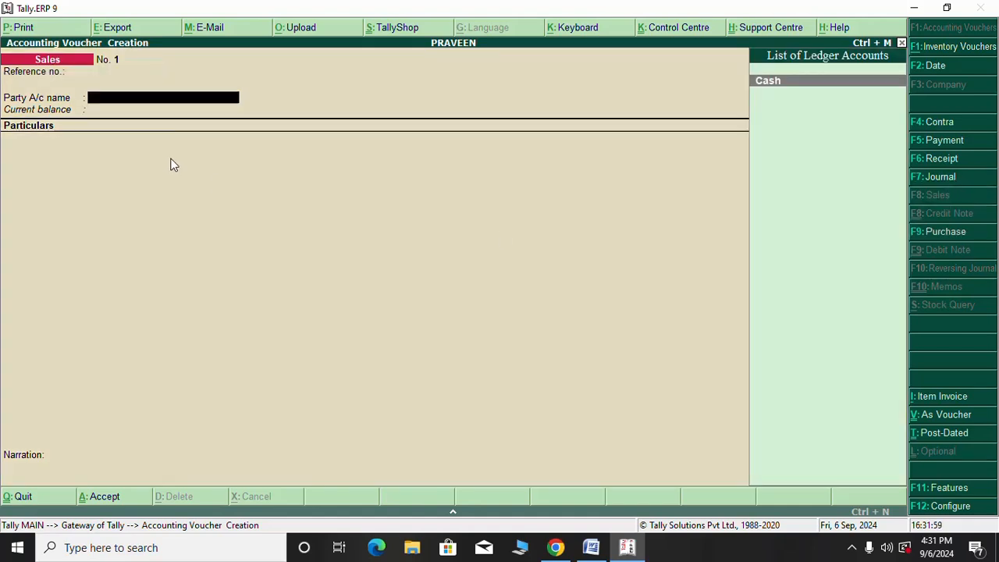
pyautogui.press('Return')
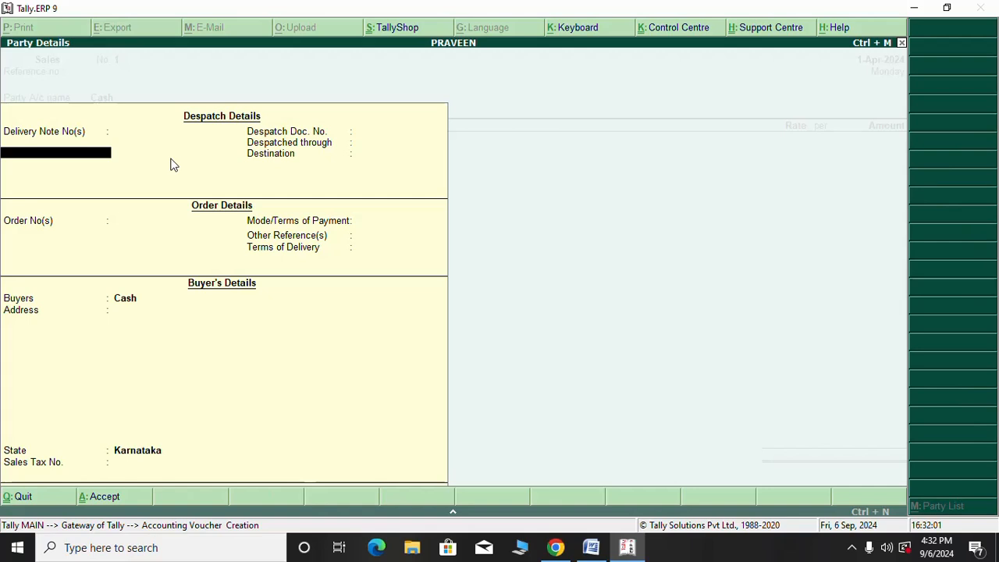
pyautogui.press('Return')
pyautogui.press('Return')
pyautogui.press('Return')
pyautogui.press('Return')
pyautogui.press('Return')
pyautogui.press('Return')
pyautogui.press('Return')
pyautogui.press('Return')
pyautogui.press('Return')
pyautogui.press('Return')
pyautogui.press('Return')
pyautogui.press('Return')
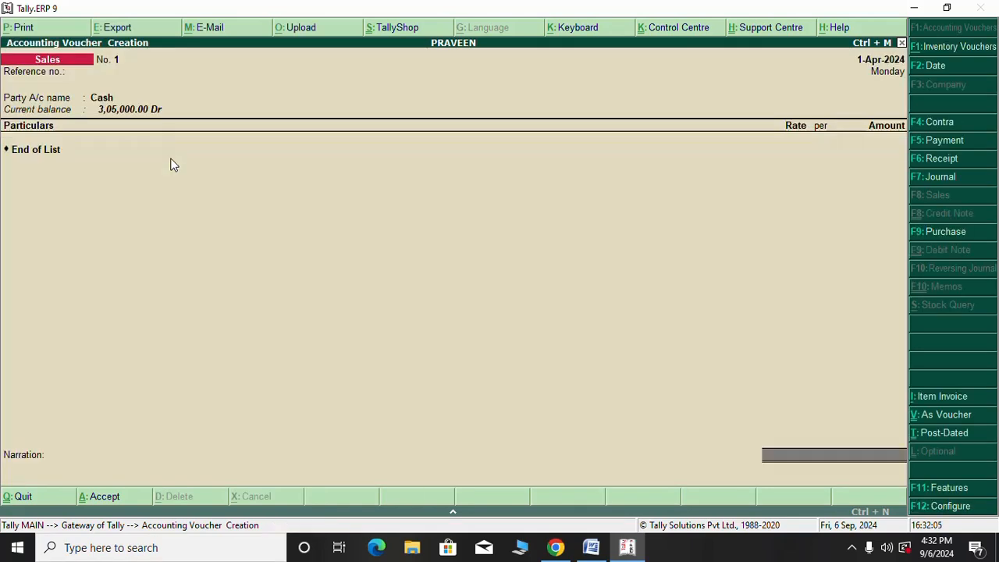
# Credit SELLING OF LG TV with 1,50,000, skip narration, and save the sales voucher
pyautogui.press('BackSpace')
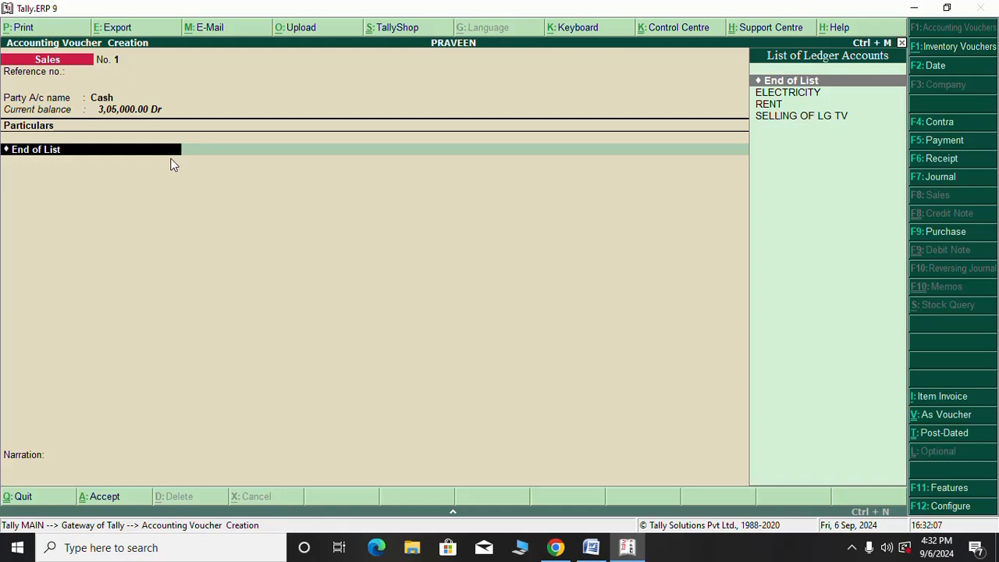
pyautogui.press('Down')
pyautogui.press('Down')
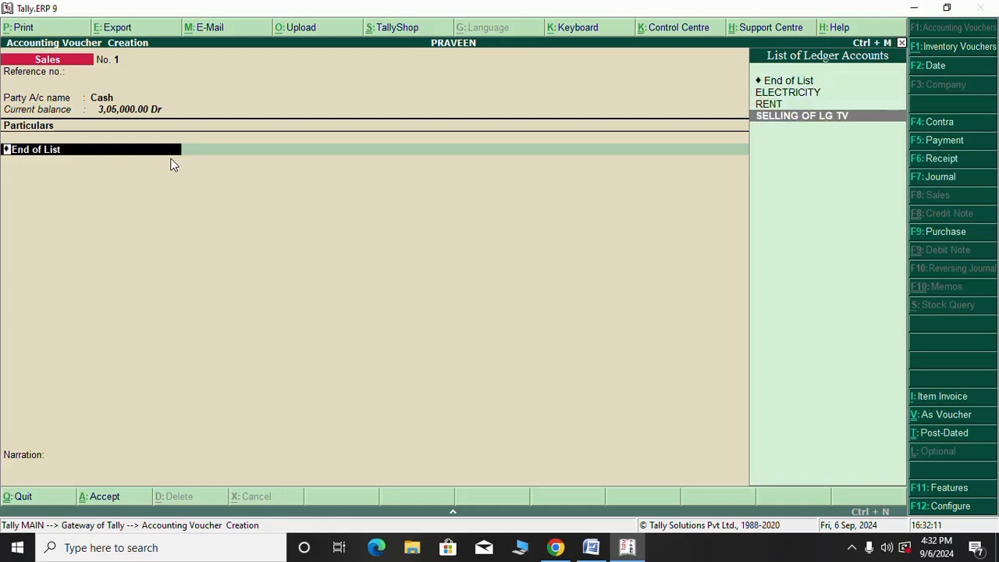
pyautogui.press('Return')
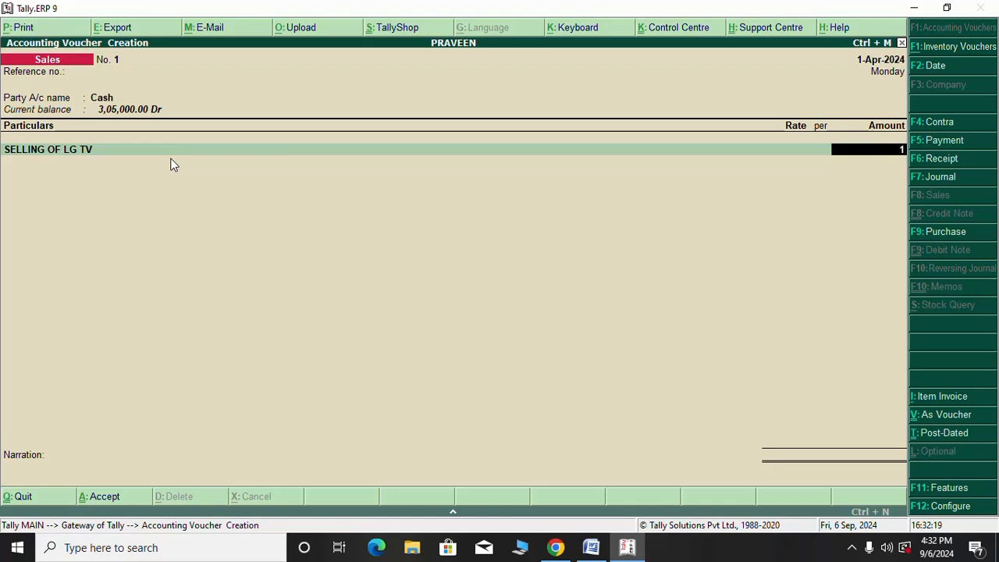
pyautogui.write(',50,000')
pyautogui.press('Return')
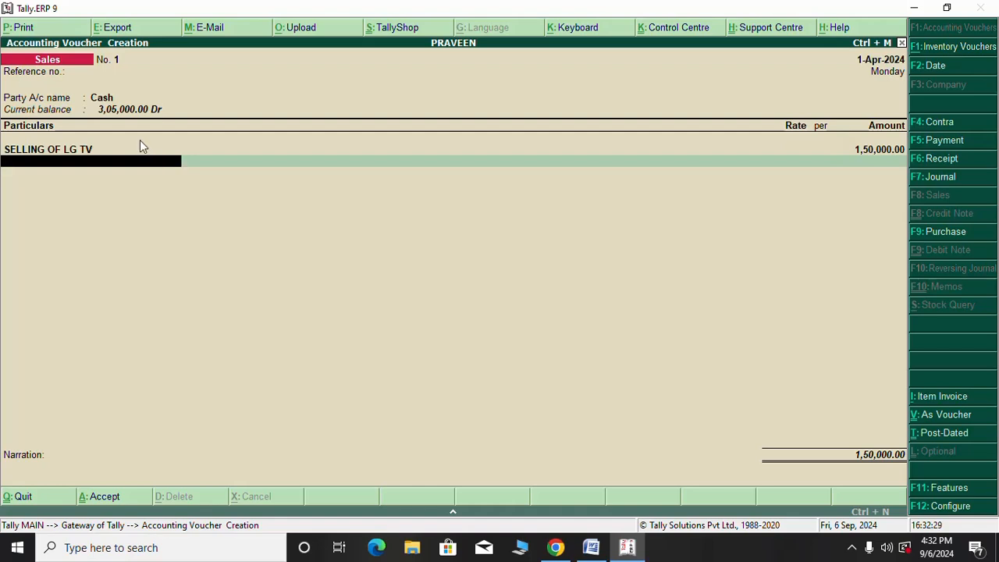
pyautogui.press('Return')
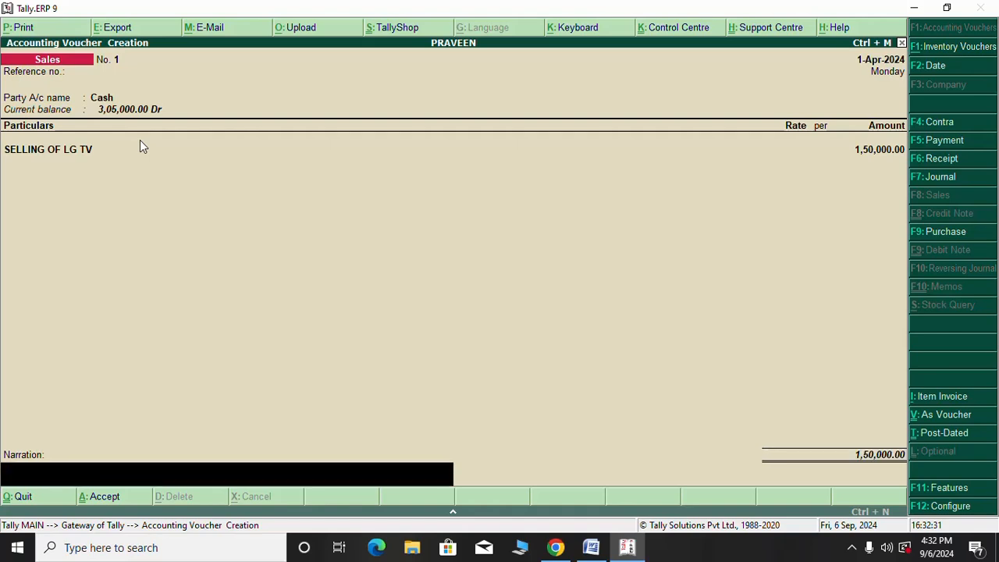
pyautogui.press('Return')
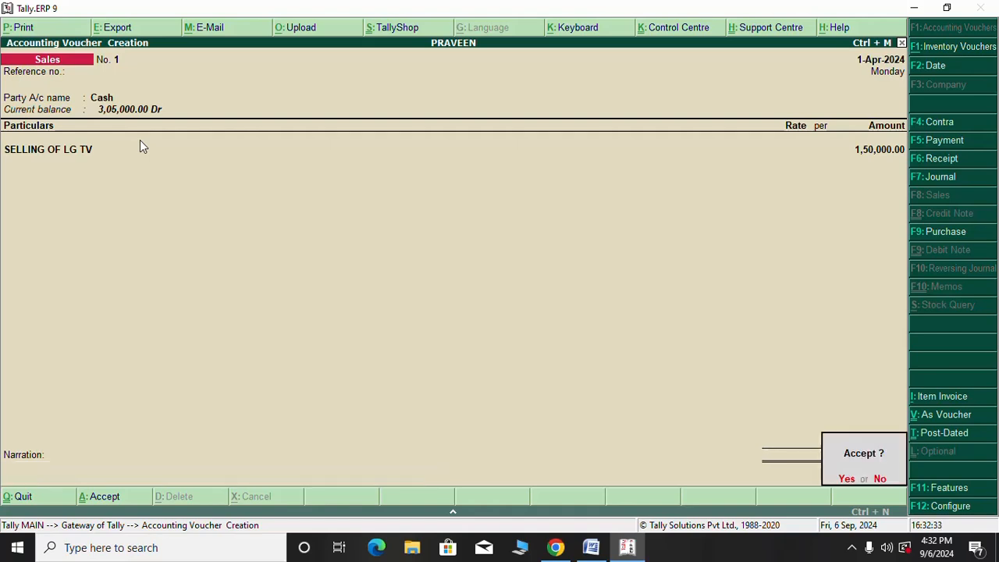
pyautogui.press('Return')
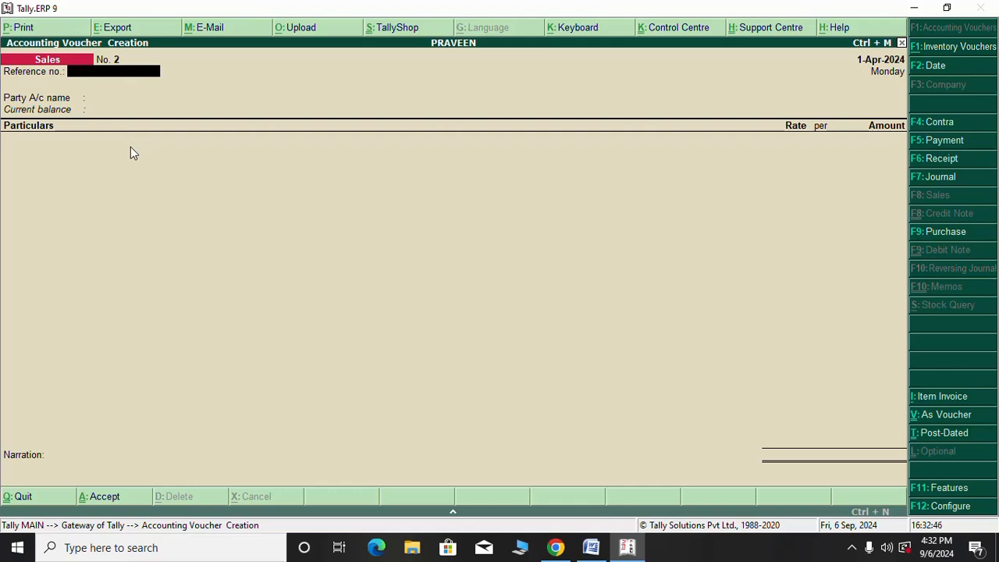
# Abandon empty Sales voucher No. 2, dismissing the No Entries error and declining to quit Tally
pyautogui.press('Return')
pyautogui.press('Return')
pyautogui.press('Return')
pyautogui.press('Return')
pyautogui.press('Return')
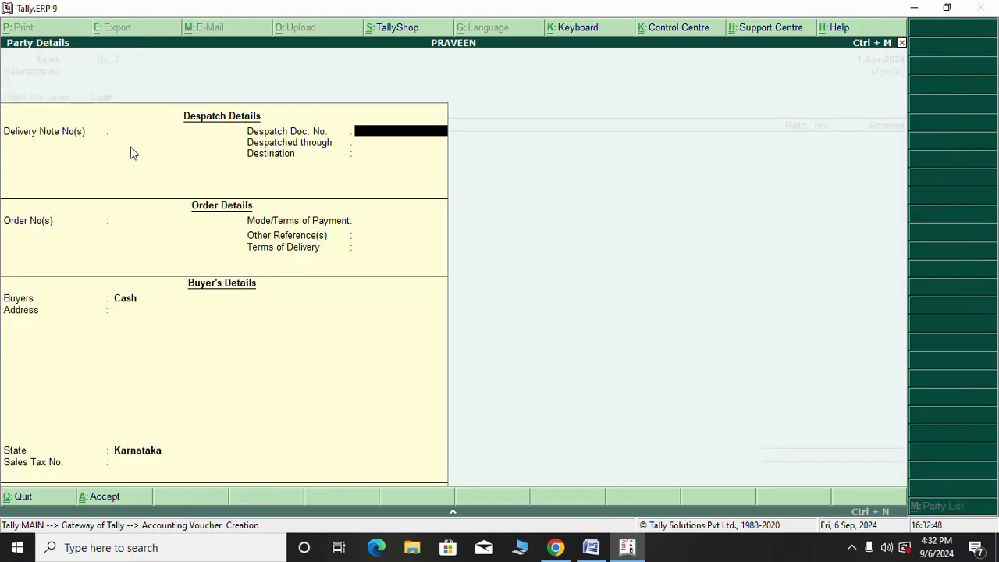
pyautogui.press('Return')
pyautogui.press('Escape')
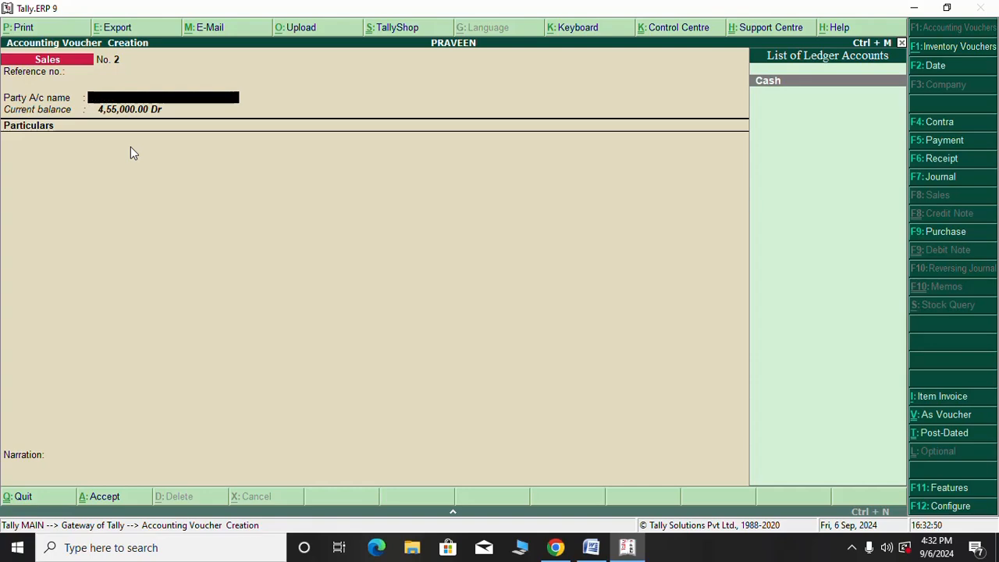
pyautogui.press('Return')
pyautogui.press('Return')
pyautogui.press('Return')
pyautogui.press('Return')
pyautogui.press('Return')
pyautogui.press('Return')
pyautogui.press('Return')
pyautogui.press('Return')
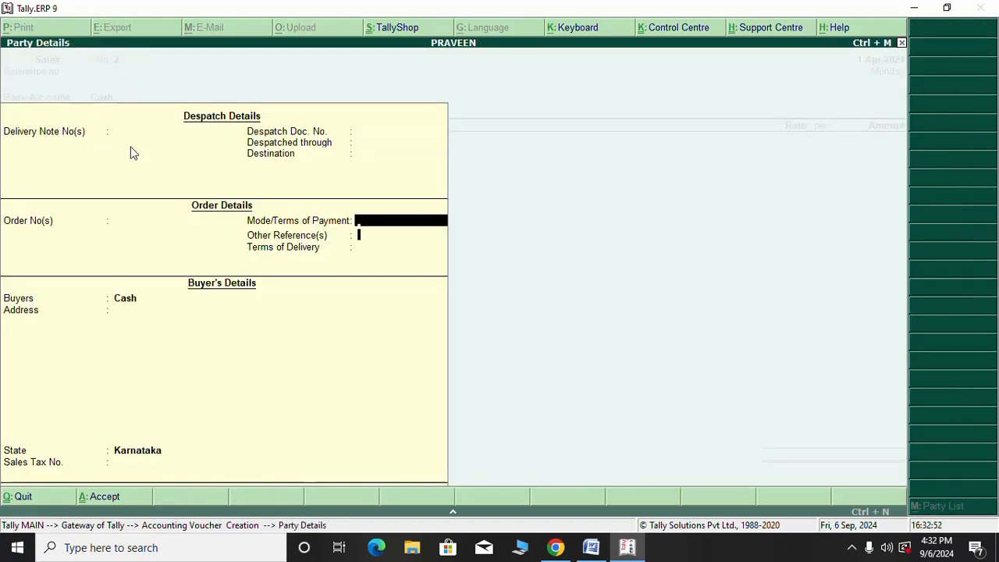
pyautogui.press('Return')
pyautogui.press('Return')
pyautogui.press('Return')
pyautogui.press('Return')
pyautogui.press('Return')
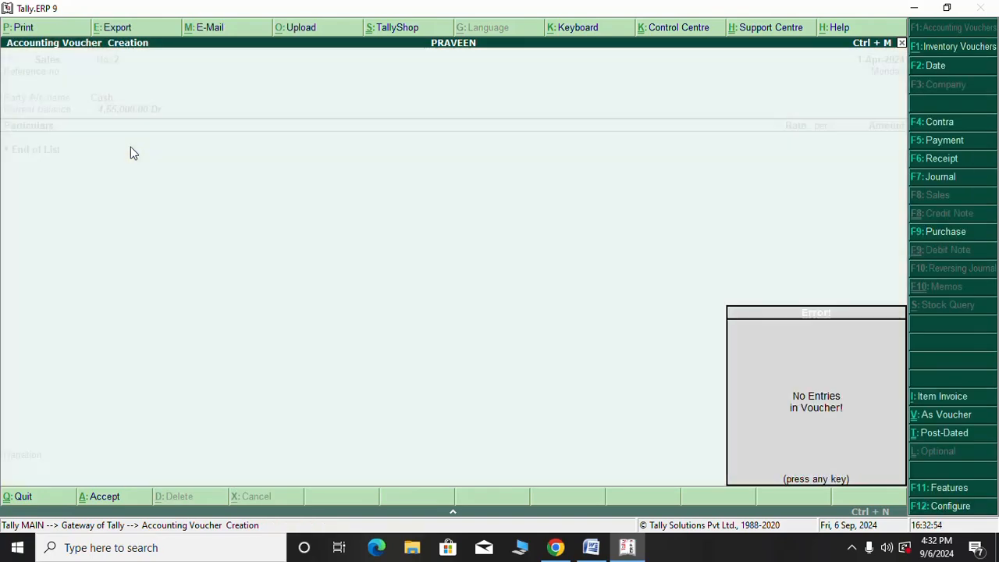
pyautogui.press('Escape')
pyautogui.press('Escape')
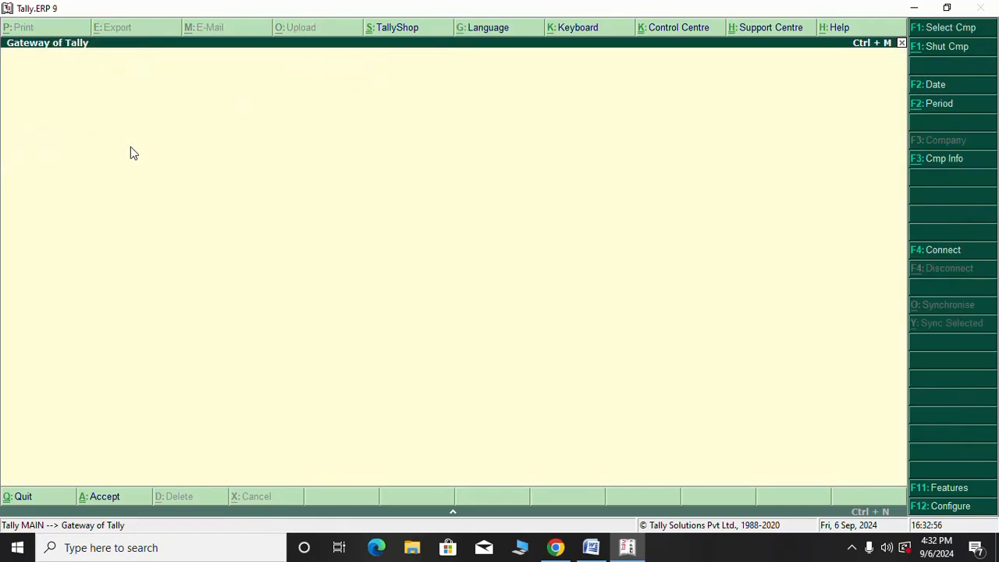
pyautogui.press('Escape')
pyautogui.press('n')
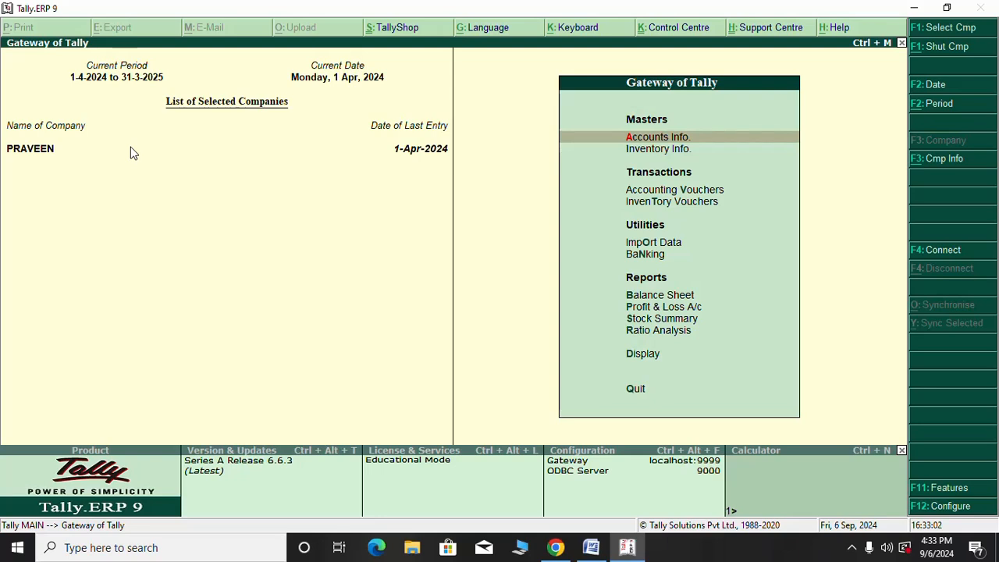
# Open the Day Book report for 1-Apr-2024 from the Display menu
pyautogui.press('Down')
pyautogui.press('Down')
pyautogui.press('Down')
pyautogui.press('Down')
pyautogui.press('Down')
pyautogui.press('Down')
pyautogui.press('Down')
pyautogui.press('Down')
pyautogui.press('Down')
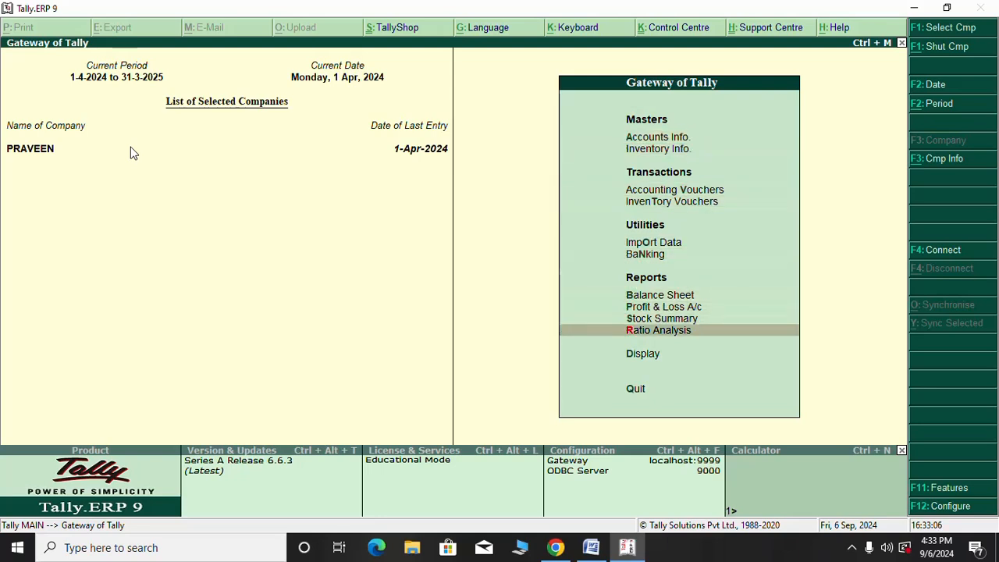
pyautogui.press('Down')
pyautogui.press('Return')
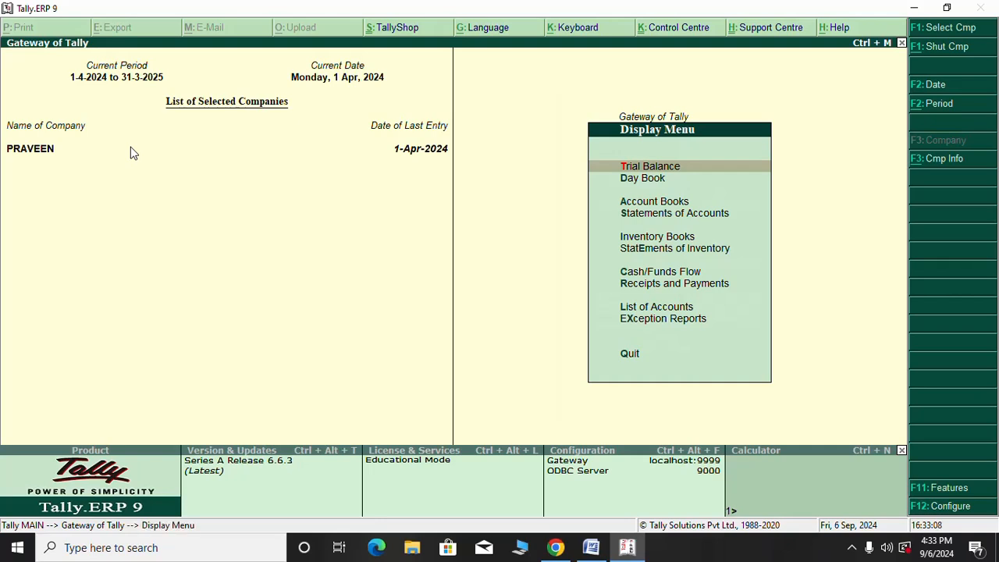
pyautogui.press('Down')
pyautogui.press('Return')
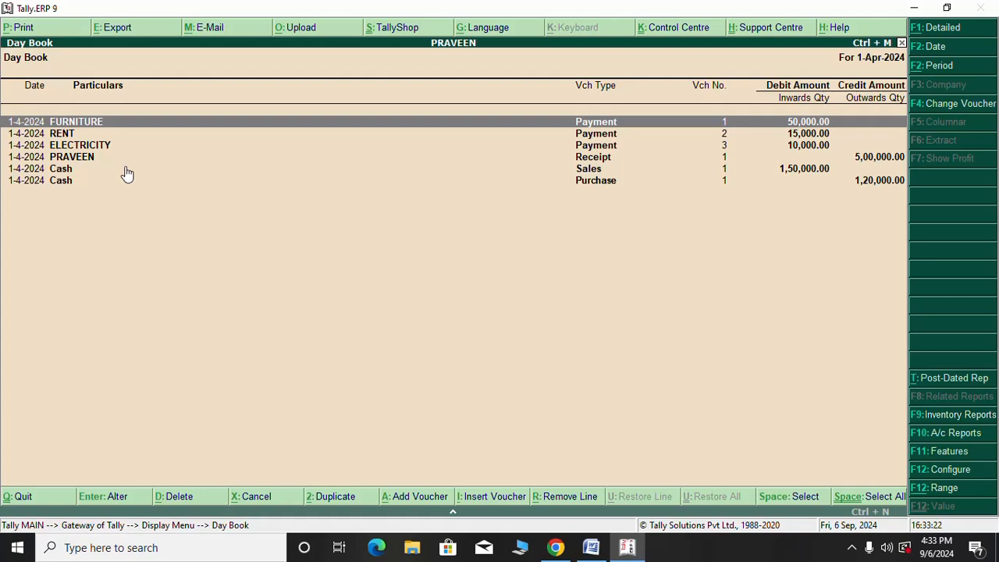
# Browse the Day Book's six vouchers, including the RENT entry, then close the report
pyautogui.press('Down')
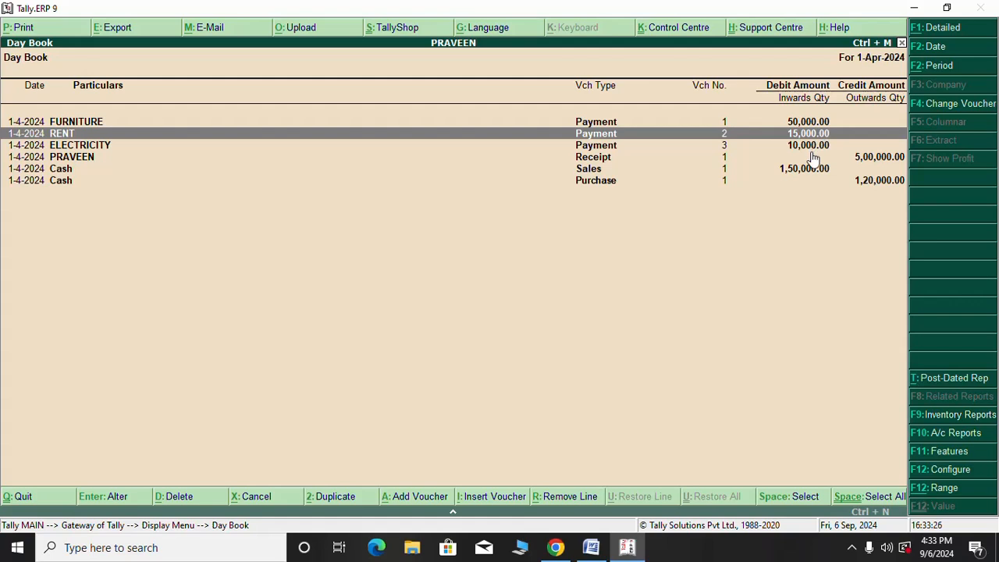
pyautogui.press('Down')
pyautogui.press('Down')
pyautogui.press('Down')
pyautogui.press('Down')
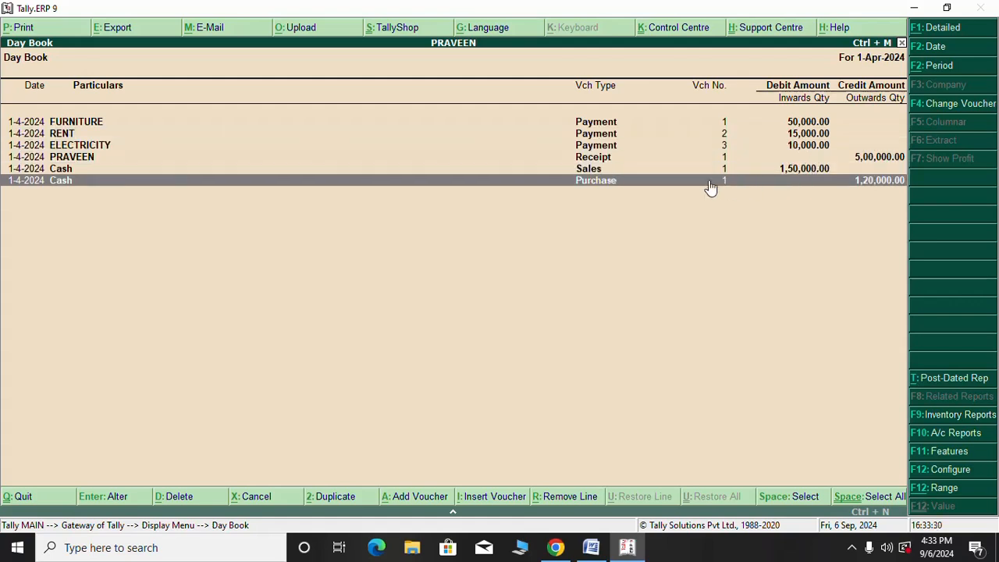
pyautogui.press('Up')
pyautogui.press('Up')
pyautogui.press('Up')
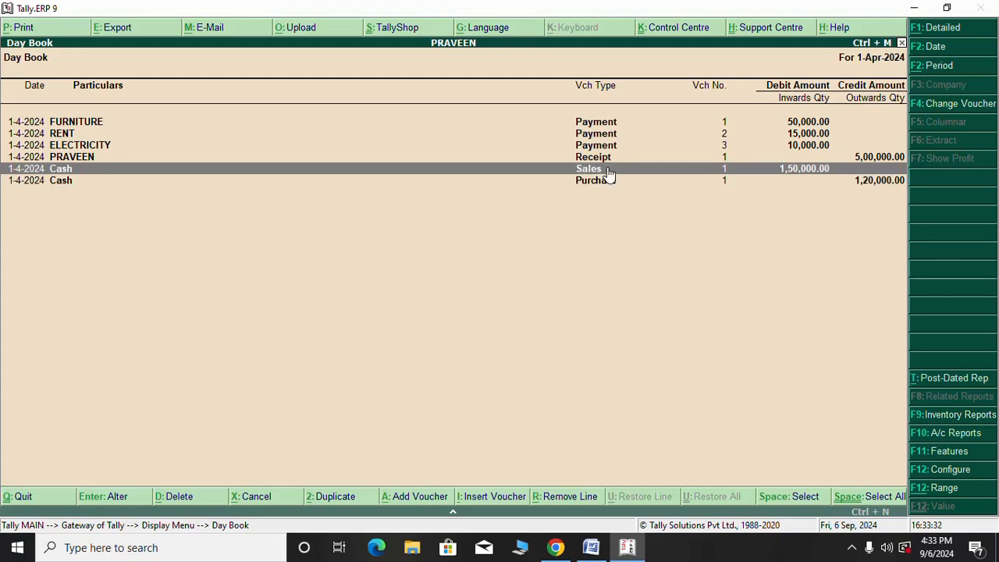
pyautogui.press('Up')
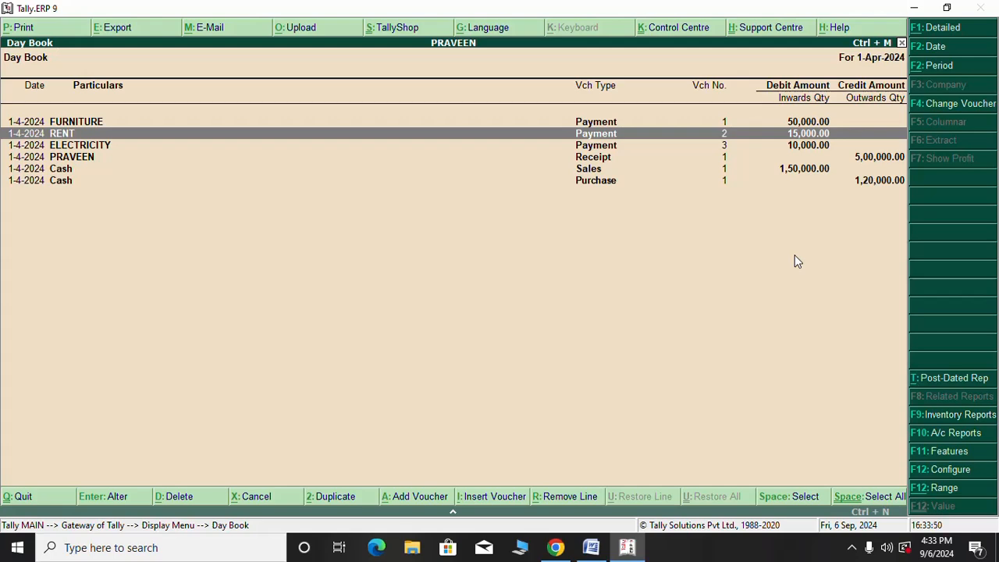
pyautogui.press('Escape')
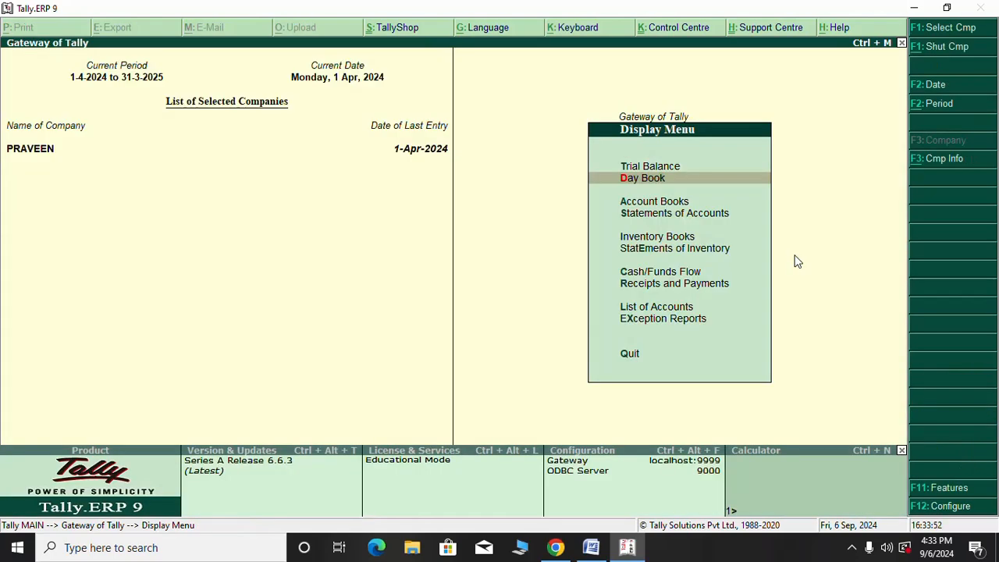
# Return to the Gateway of Tally without quitting and open the Company Info menu with Alt+F3
pyautogui.press('Escape')
pyautogui.press('Escape')
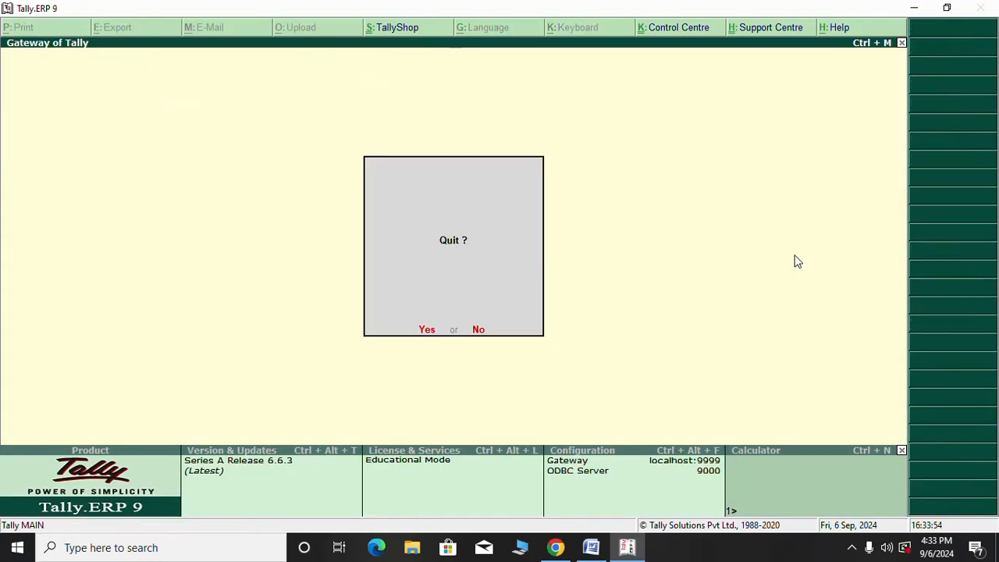
pyautogui.press('n')
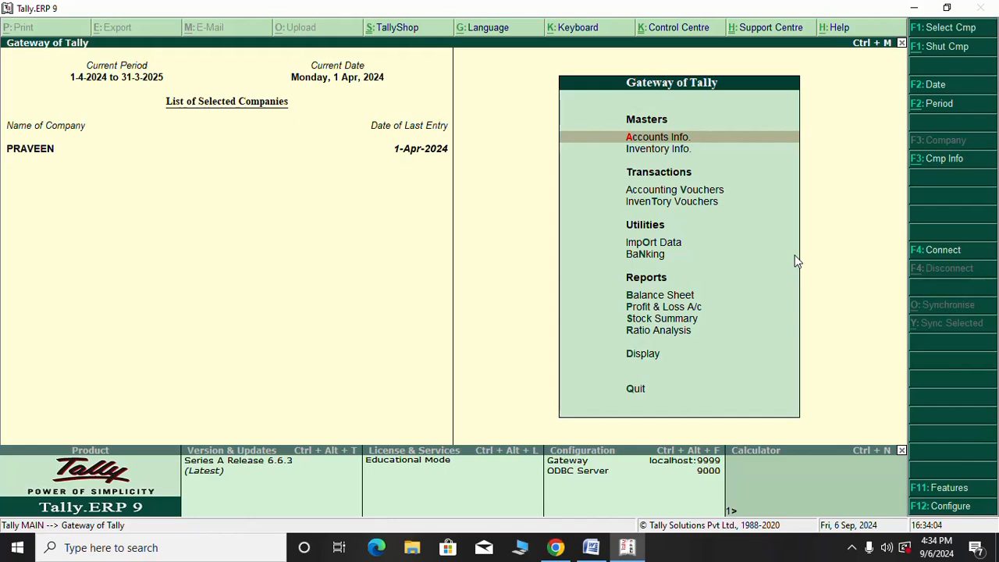
pyautogui.press('Escape')
pyautogui.press('Escape')
pyautogui.hotkey('alt', 'F3')
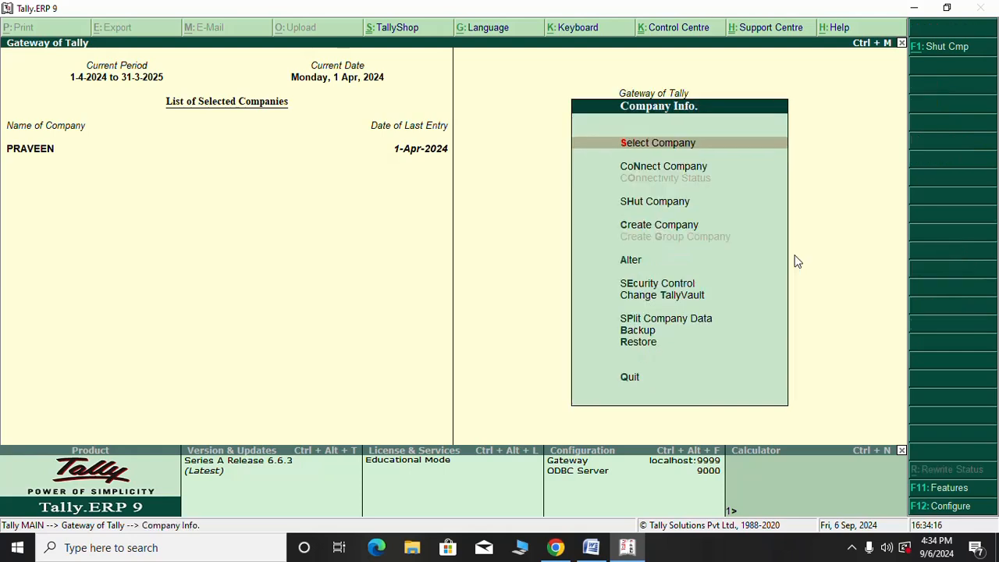
# Create a company named PRAVEEN SINGLE with default details and accept it with Ctrl+A
pyautogui.press('Down')
pyautogui.press('Down')
pyautogui.press('Down')
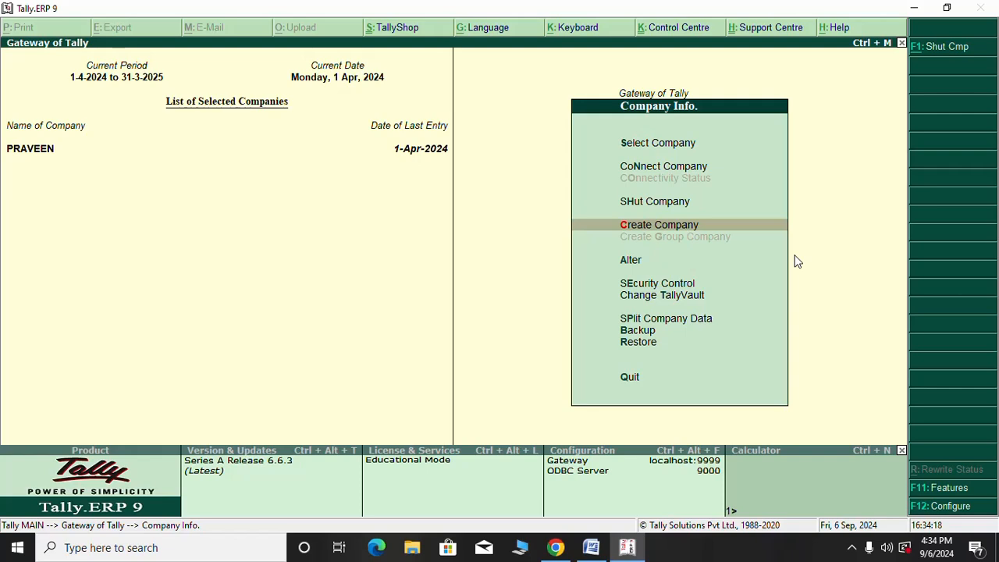
pyautogui.press('Return')
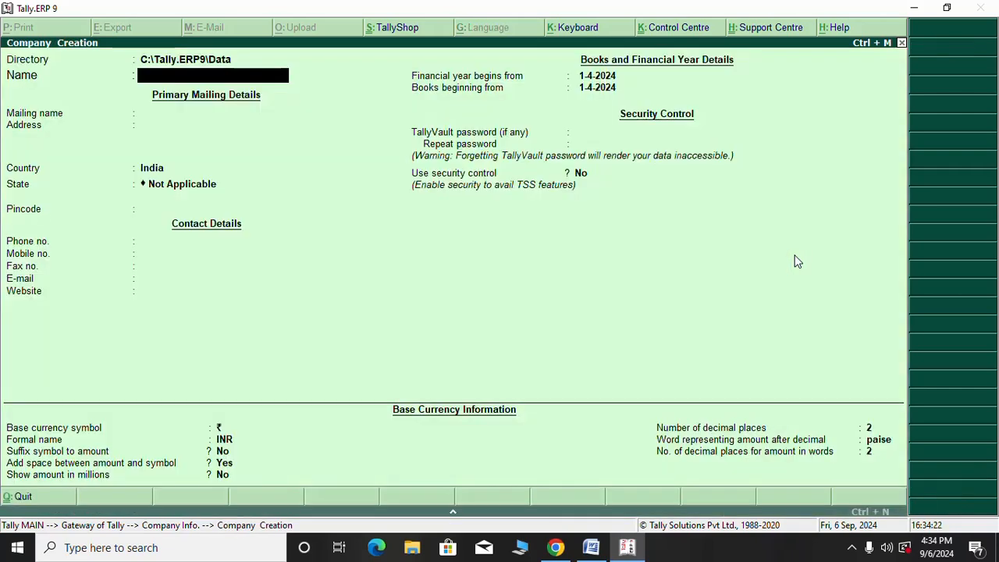
pyautogui.write('PRAVEEN SINGL')
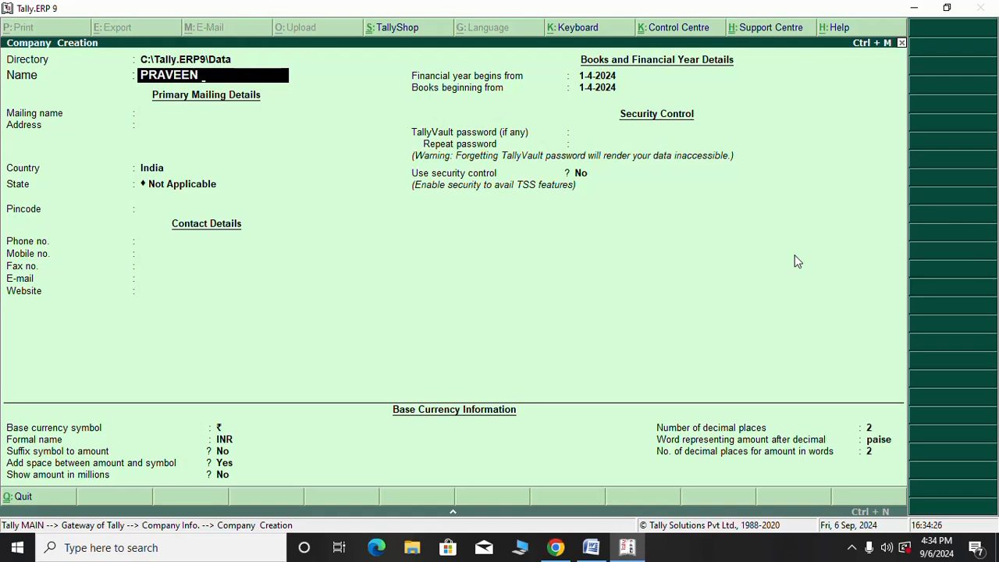
pyautogui.write('E')
pyautogui.press('Return')
pyautogui.press('Return')
pyautogui.press('Return')
pyautogui.press('Return')
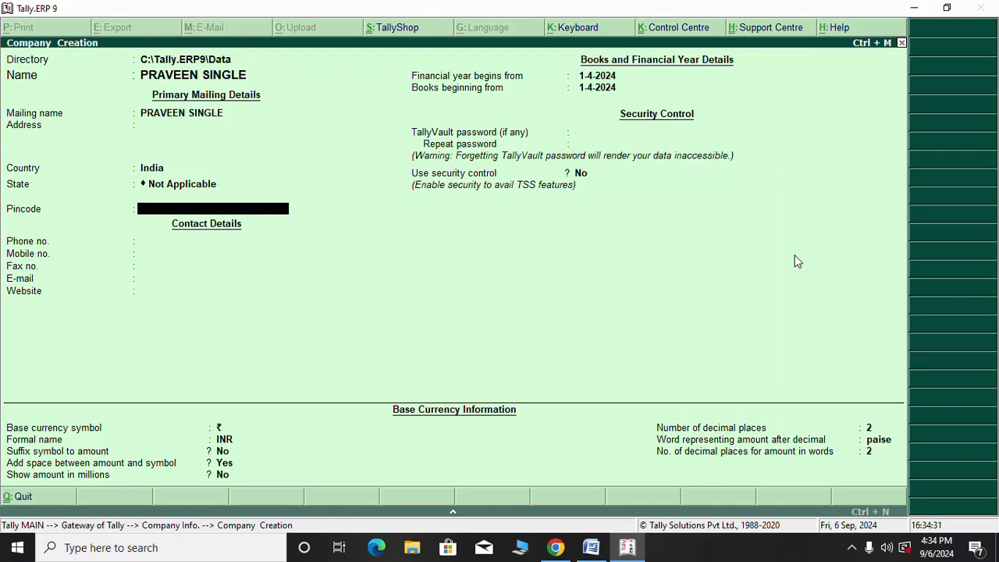
pyautogui.hotkey('ctrl', 'a')
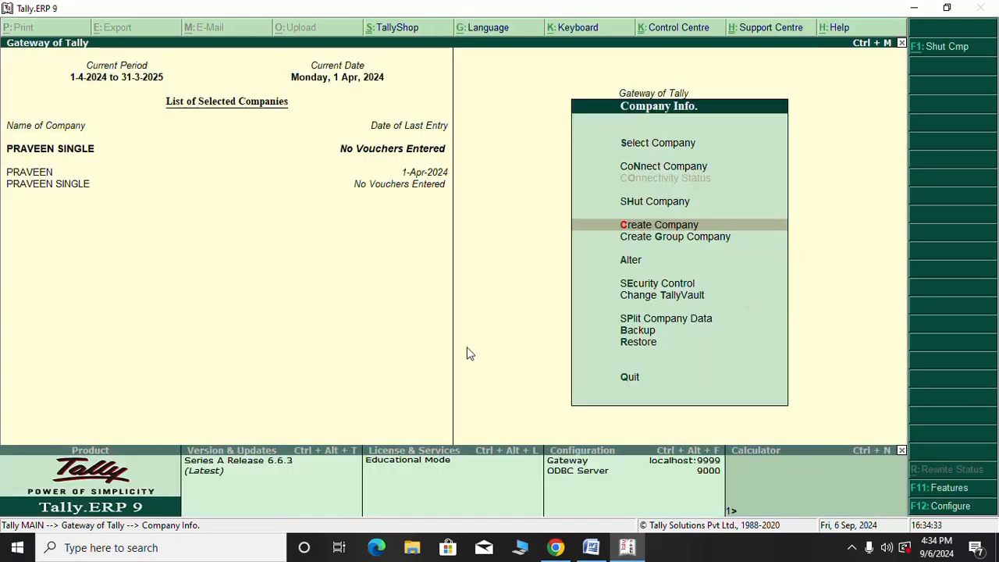
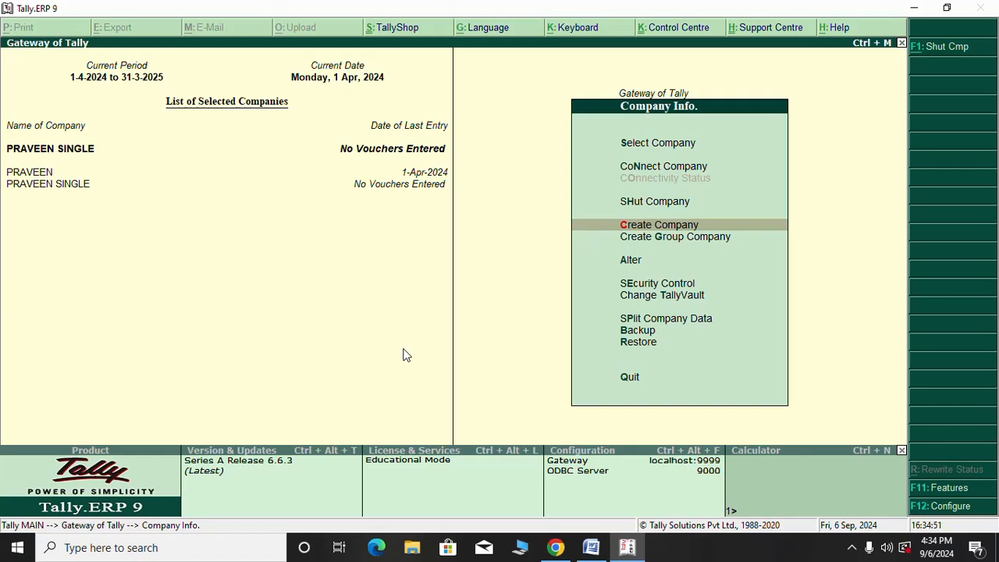
# Leave Company Info, go to Accounts Info > Ledgers, and highlight Multiple Ledgers Create
pyautogui.press('Escape')
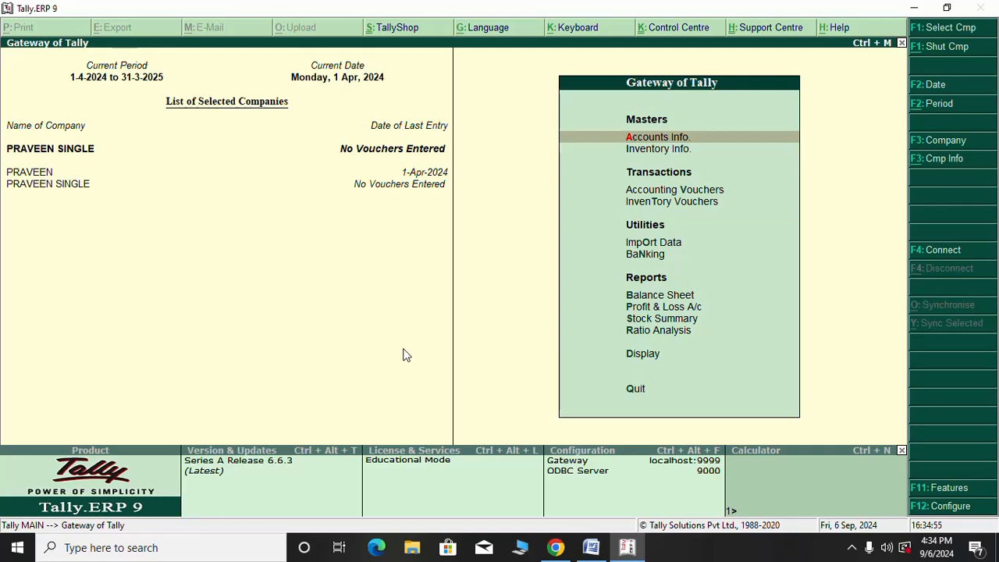
pyautogui.press('Down')
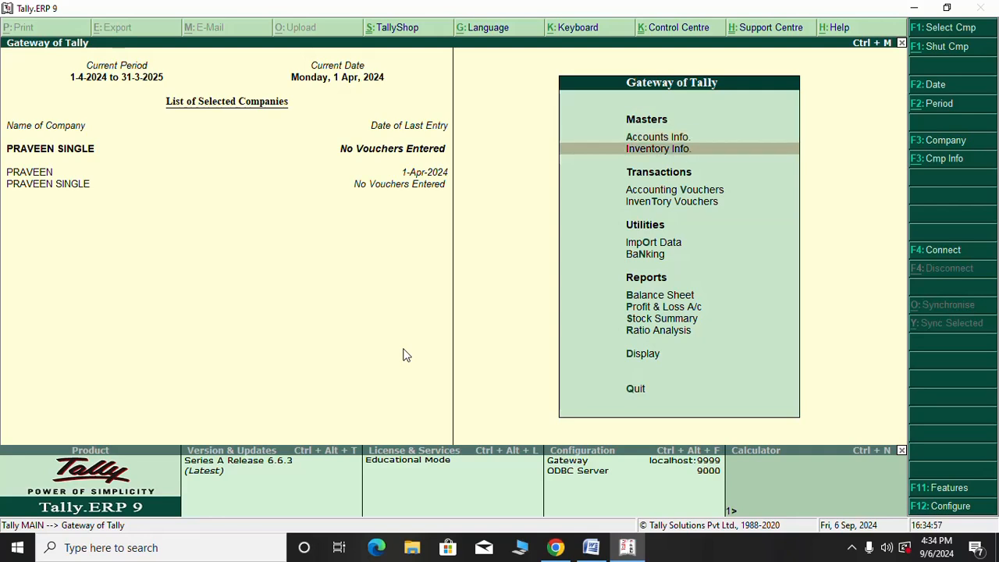
pyautogui.press('Up')
pyautogui.press('Return')
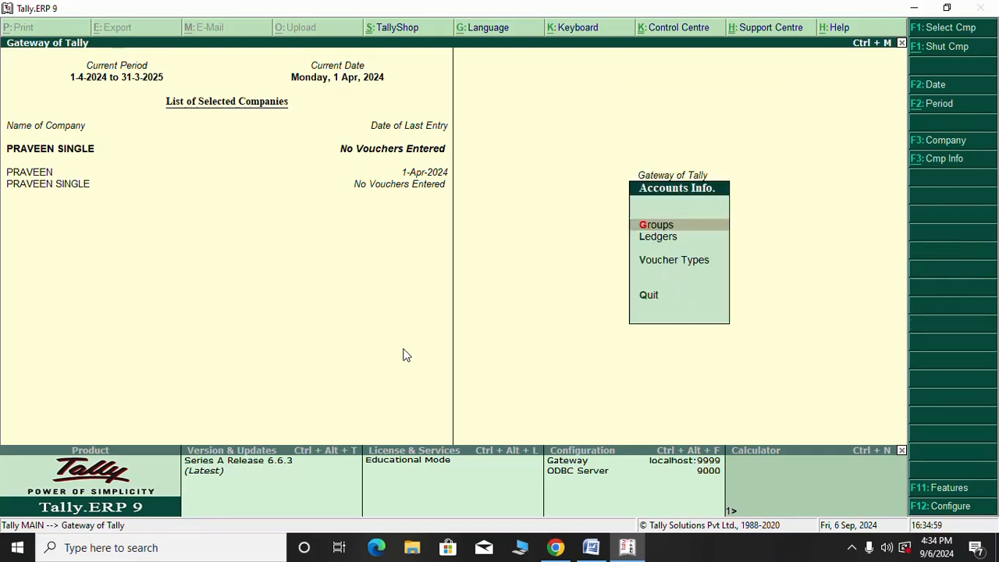
pyautogui.press('Down')
pyautogui.press('Return')
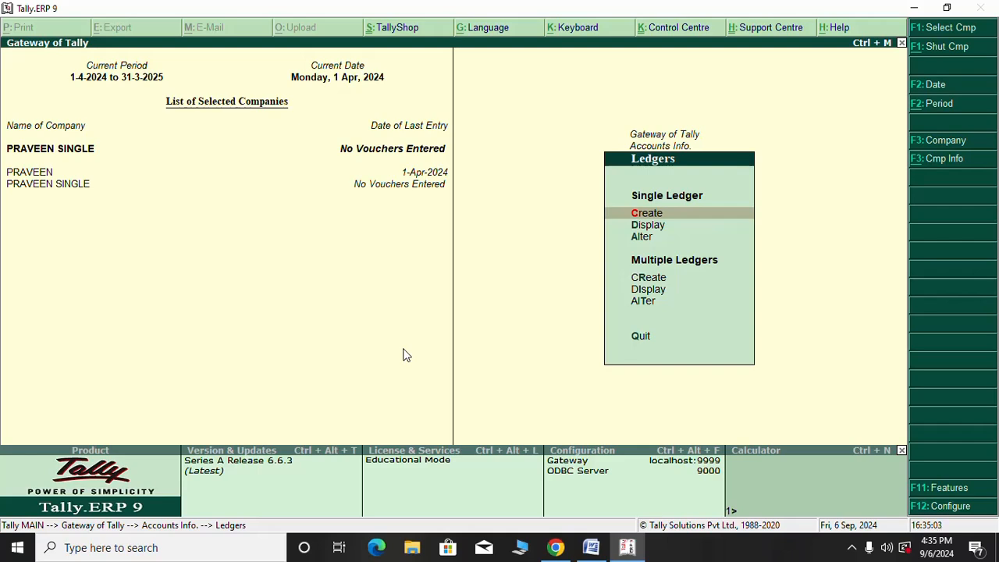
pyautogui.press('Down')
pyautogui.press('Down')
pyautogui.press('Down')
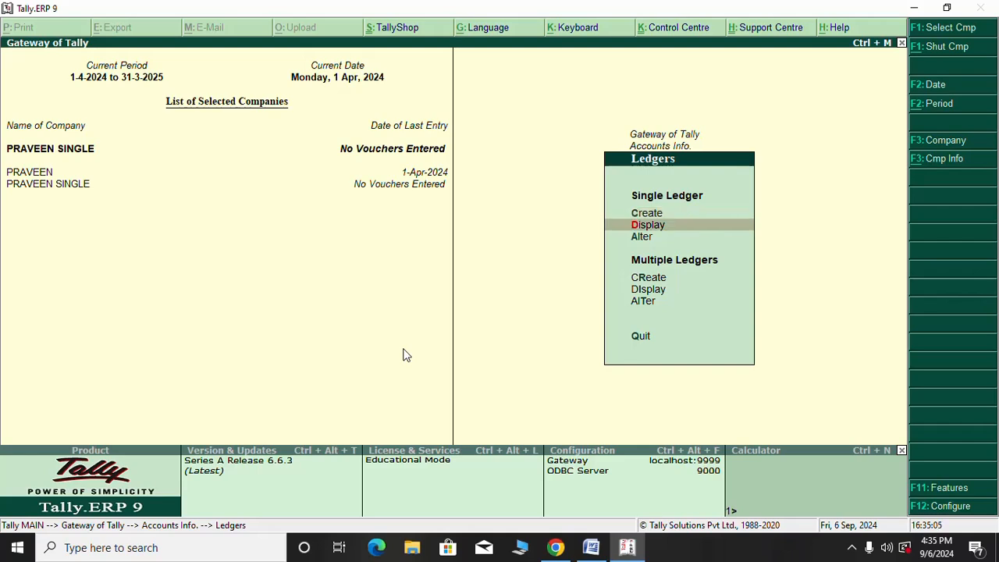
# In Multi Ledger Creation for All Items, add the proprietor's ledger under Capital Account
pyautogui.press('Return')
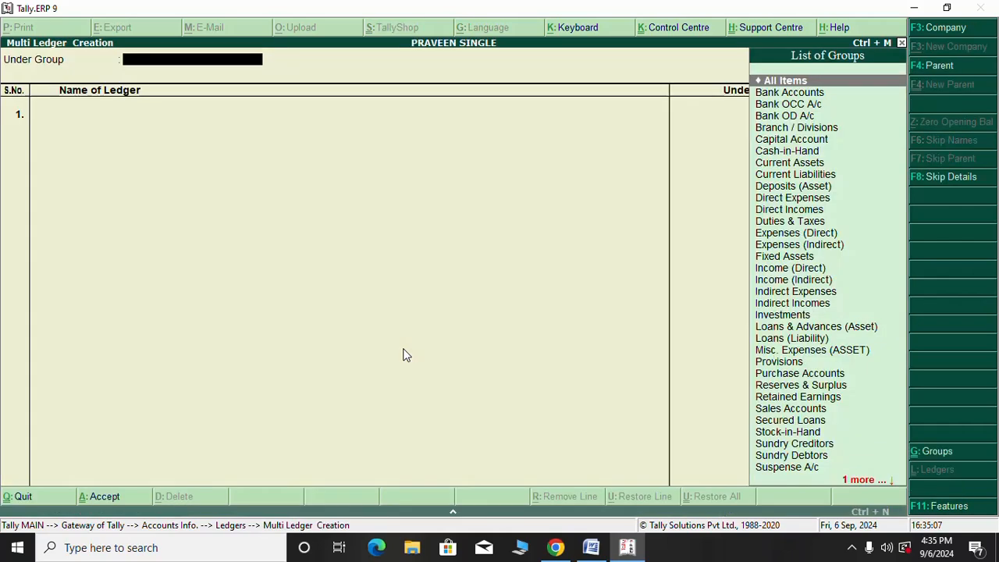
pyautogui.press('Return')
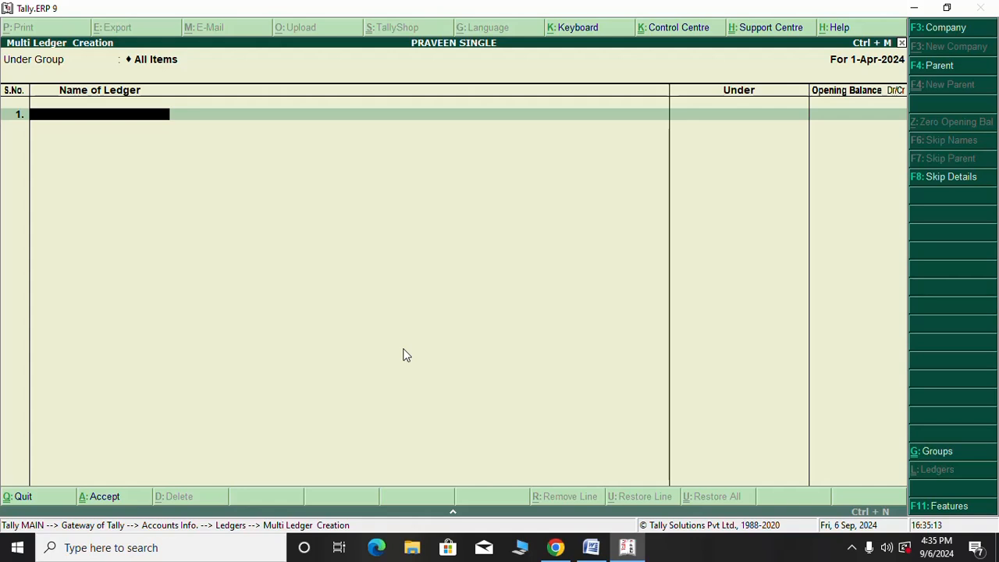
pyautogui.write('PRAVEEN')
pyautogui.press('Return')
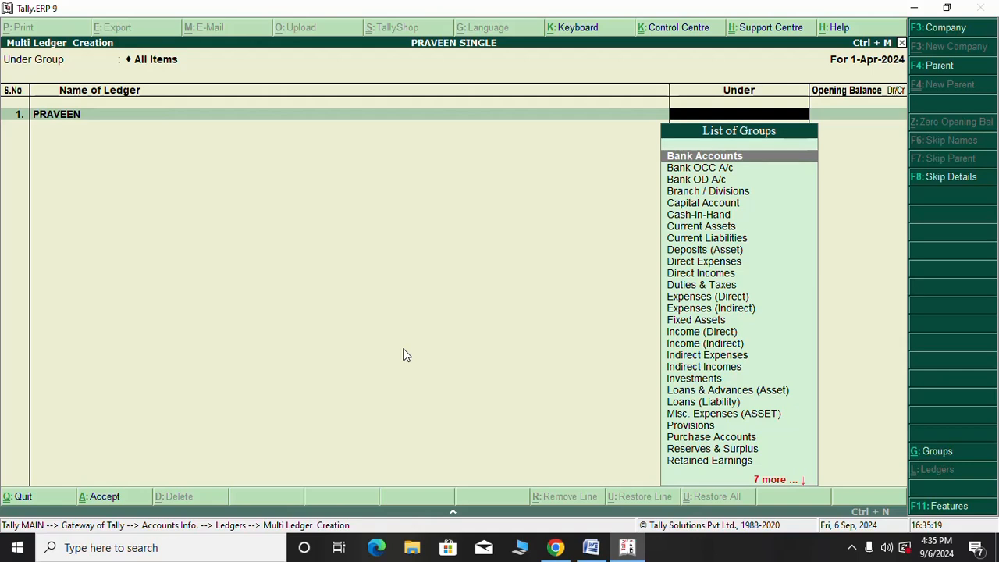
pyautogui.write('c')
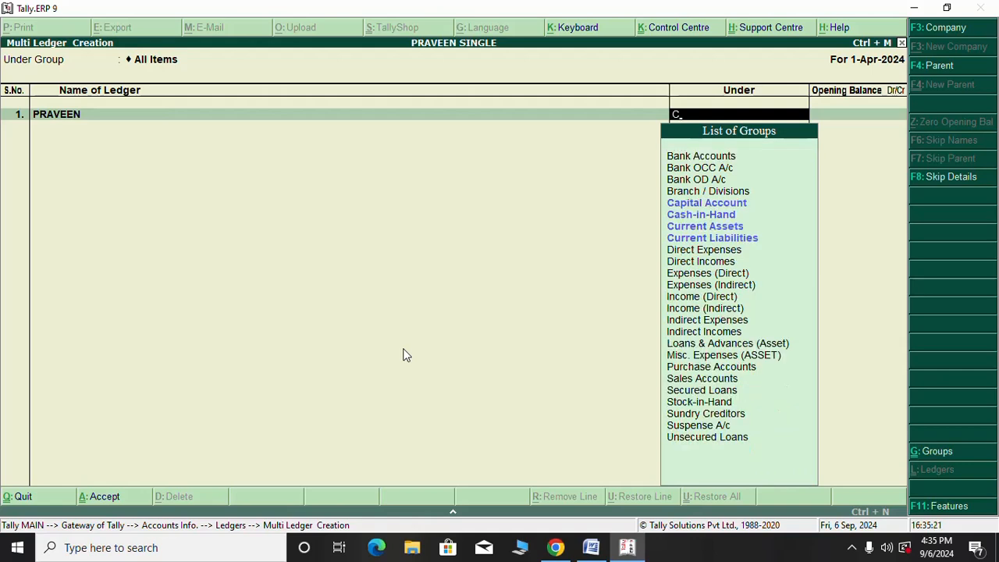
pyautogui.press('Down')
pyautogui.press('Up')
pyautogui.press('Return')
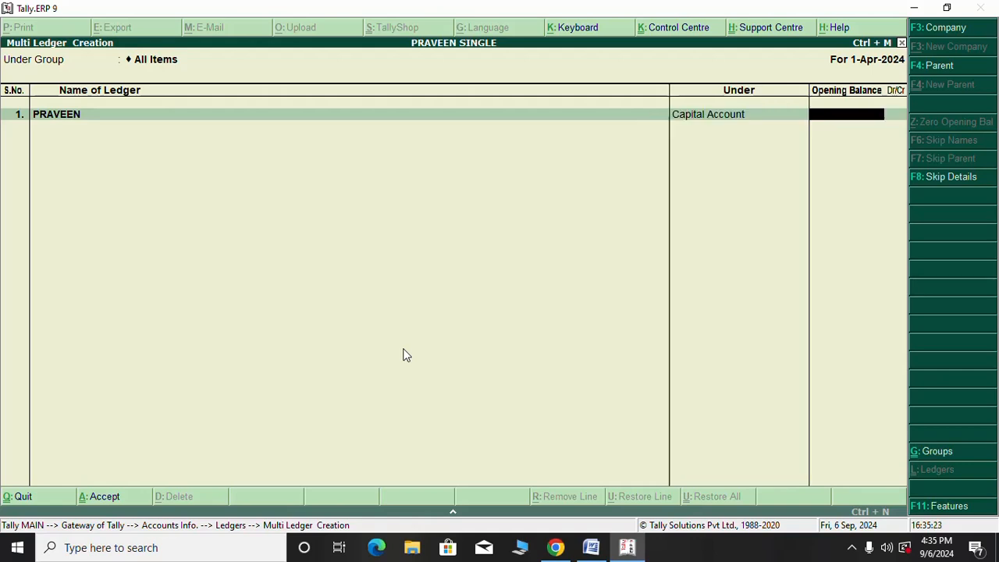
pyautogui.press('Return')
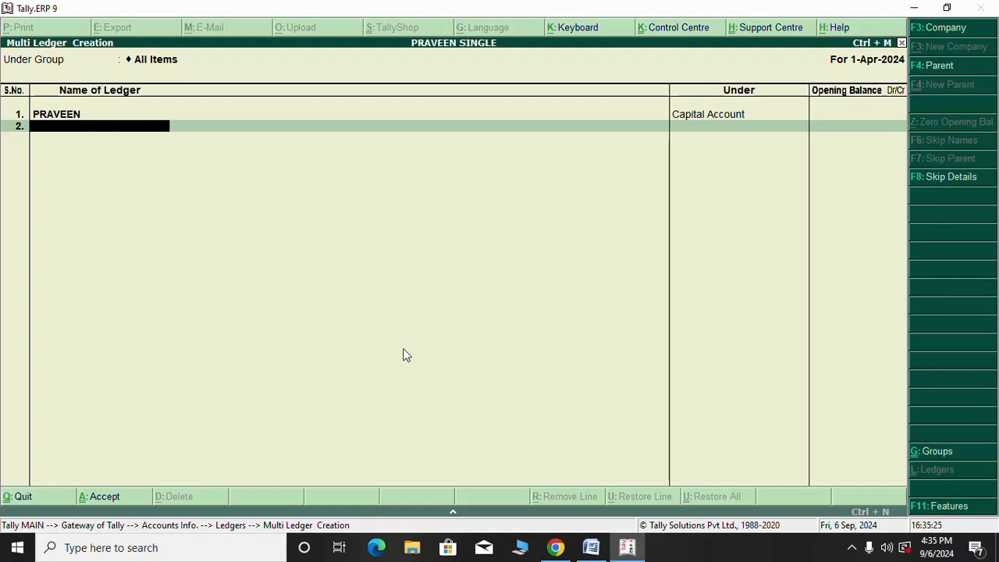
# Add RENT and ELECTRICITY ledgers, both under Indirect Expenses
pyautogui.write('RENT')
pyautogui.press('Return')
pyautogui.write('I')
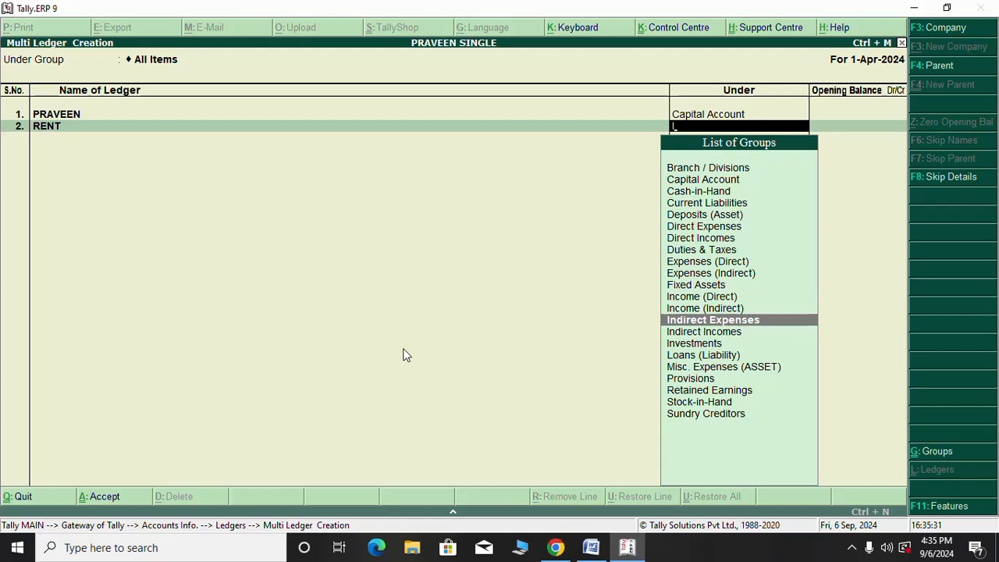
pyautogui.press('Return')
pyautogui.press('Return')
pyautogui.write('E')
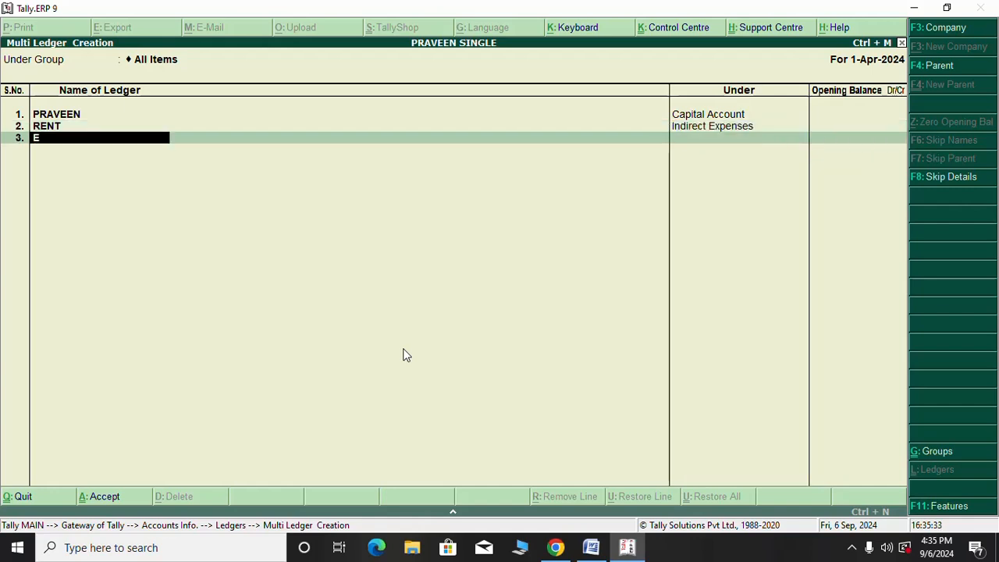
pyautogui.write('LECTRICITY')
pyautogui.press('Return')
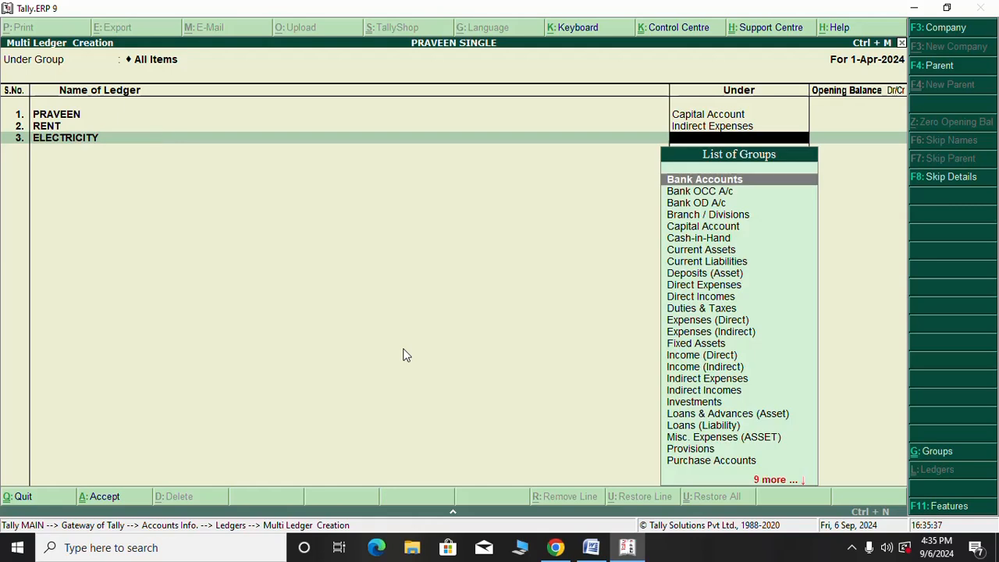
pyautogui.write('i')
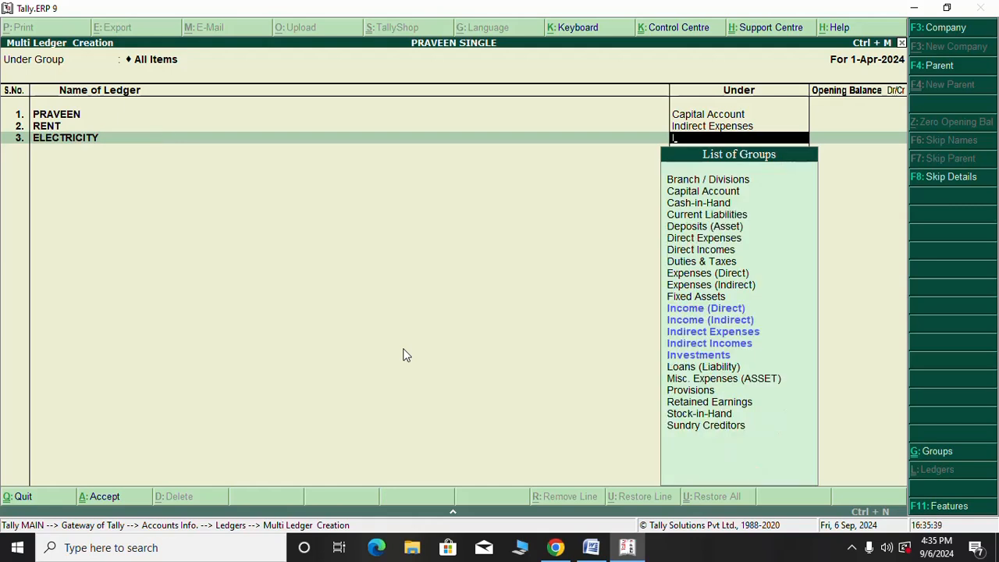
pyautogui.press('Down')
pyautogui.press('Down')
pyautogui.press('Down')
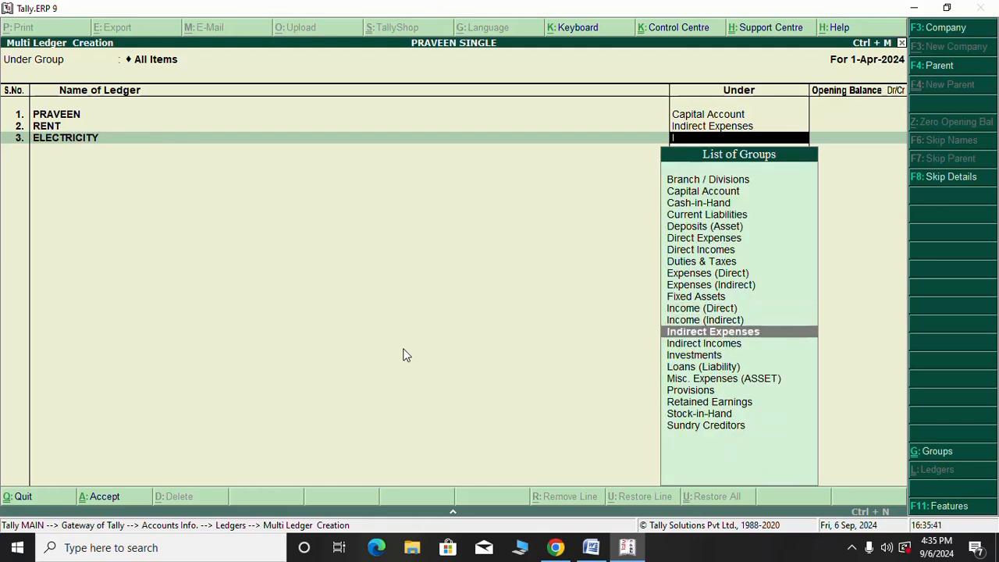
pyautogui.press('Down')
pyautogui.press('Up')
pyautogui.press('Down')
pyautogui.press('Up')
pyautogui.press('Return')
pyautogui.press('Return')
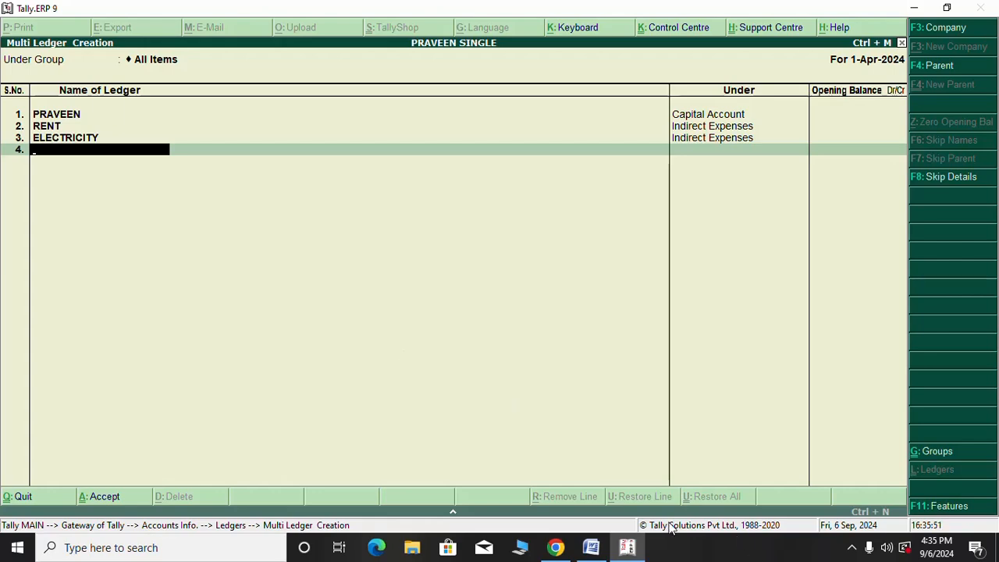
# Check the Word notes of the transactions, then come back to the ledger creation screen
pyautogui.click(591, 547)
pyautogui.scroll(10, 392, 295)
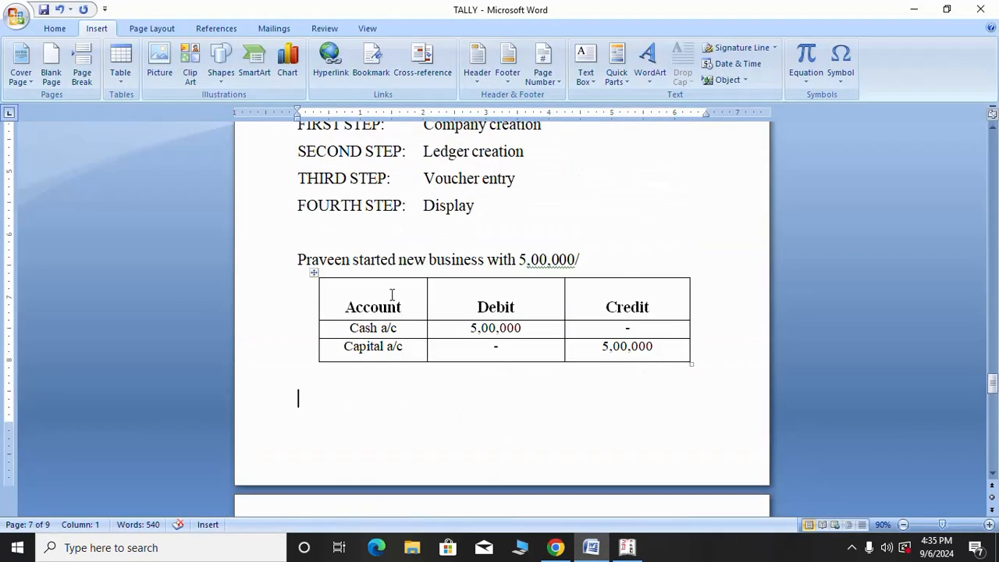
pyautogui.scroll(3, 392, 294)
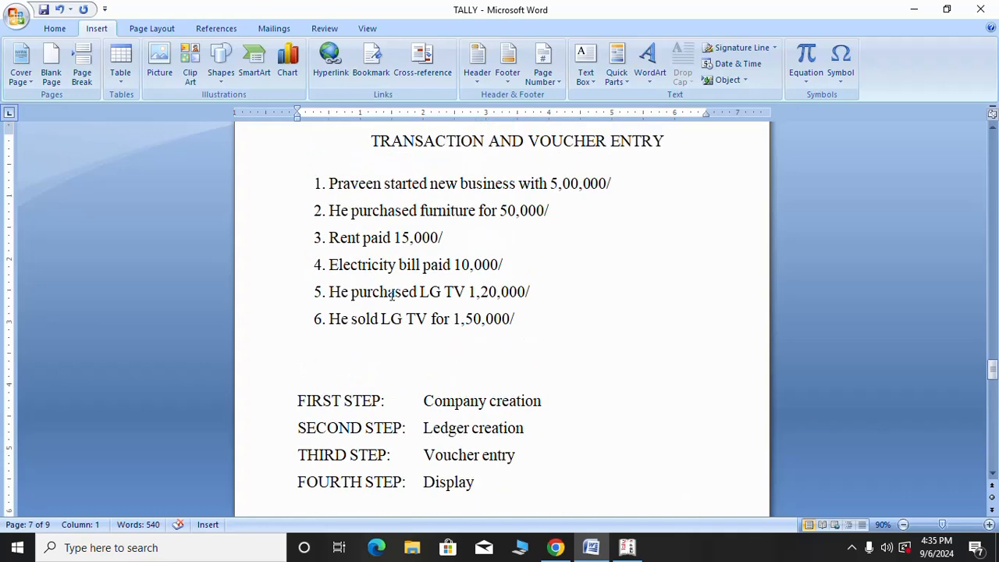
pyautogui.click(626, 547)
# Add FURNITURE under Fixed Assets and PURCHASING OF LG TV under Purchase Accounts
pyautogui.write('F')
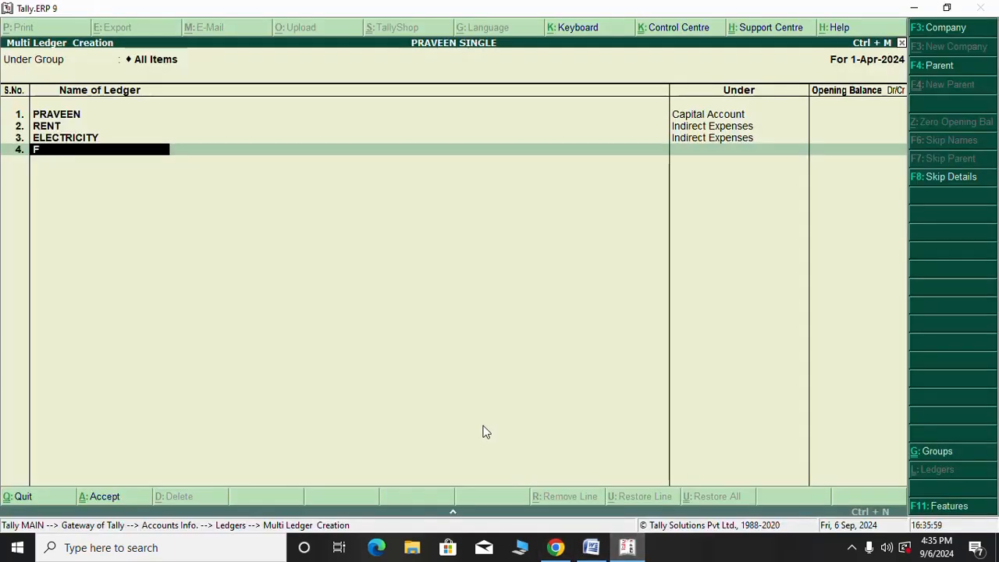
pyautogui.write('URNI')
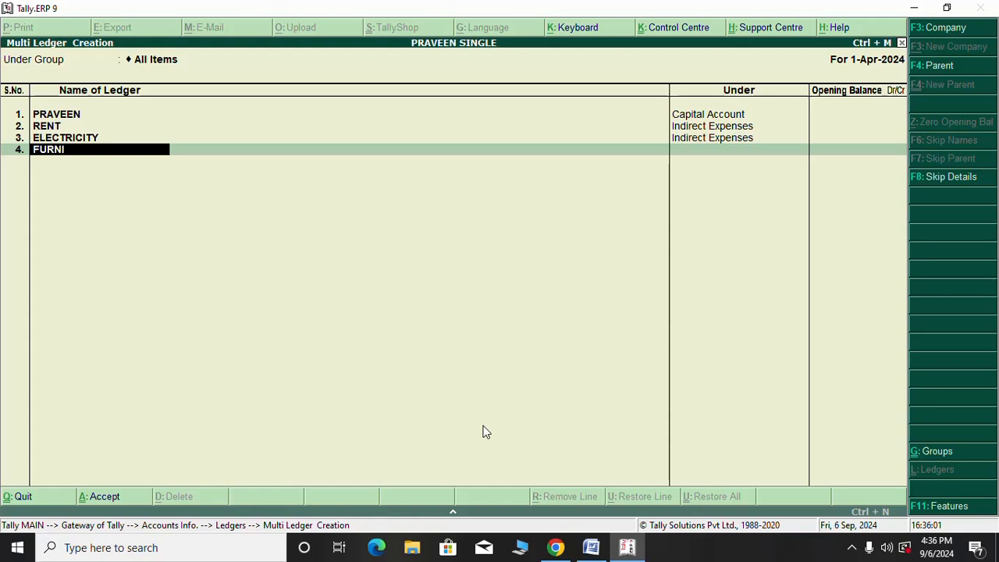
pyautogui.write('TURE')
pyautogui.press('Return')
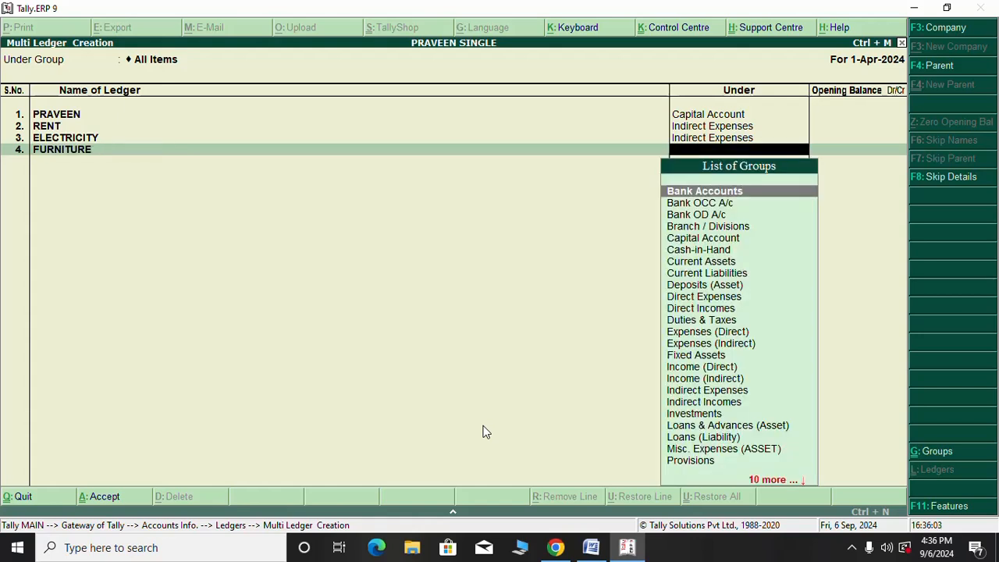
pyautogui.write('F')
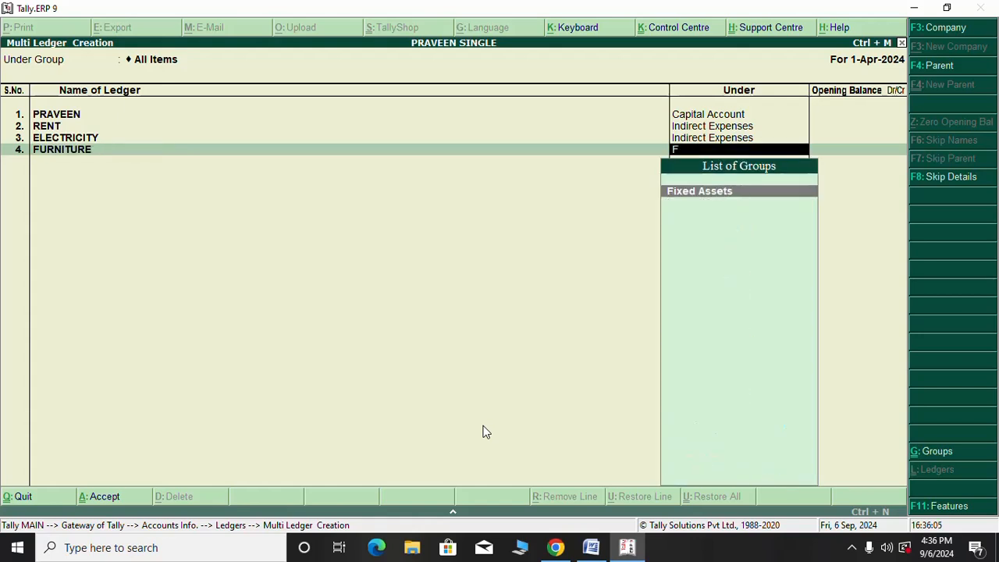
pyautogui.press('Return')
pyautogui.press('Return')
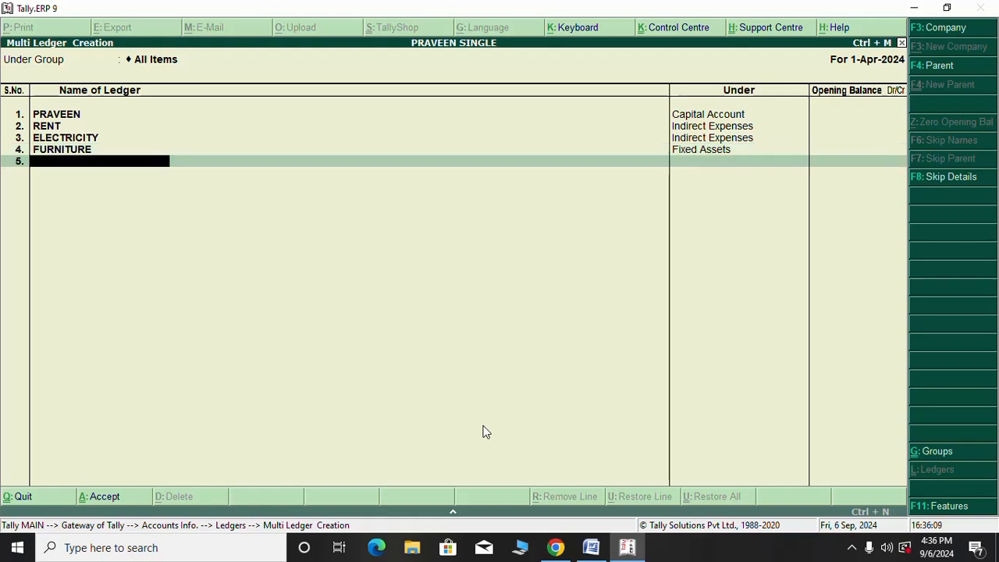
pyautogui.write('PR')
pyautogui.press('BackSpace')
pyautogui.write('URCHASING OF')
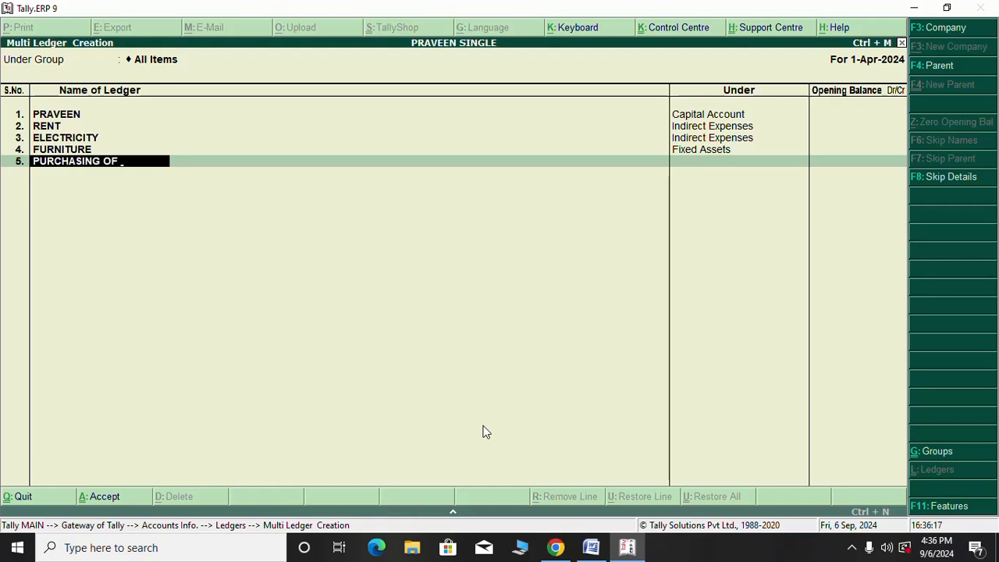
pyautogui.write(' LG TV')
pyautogui.press('Return')
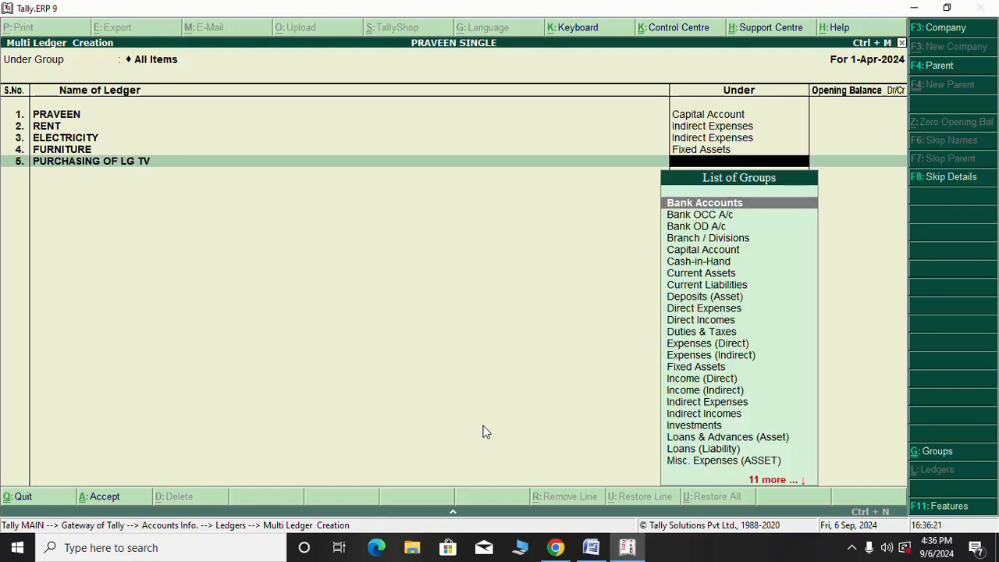
pyautogui.write('Pu')
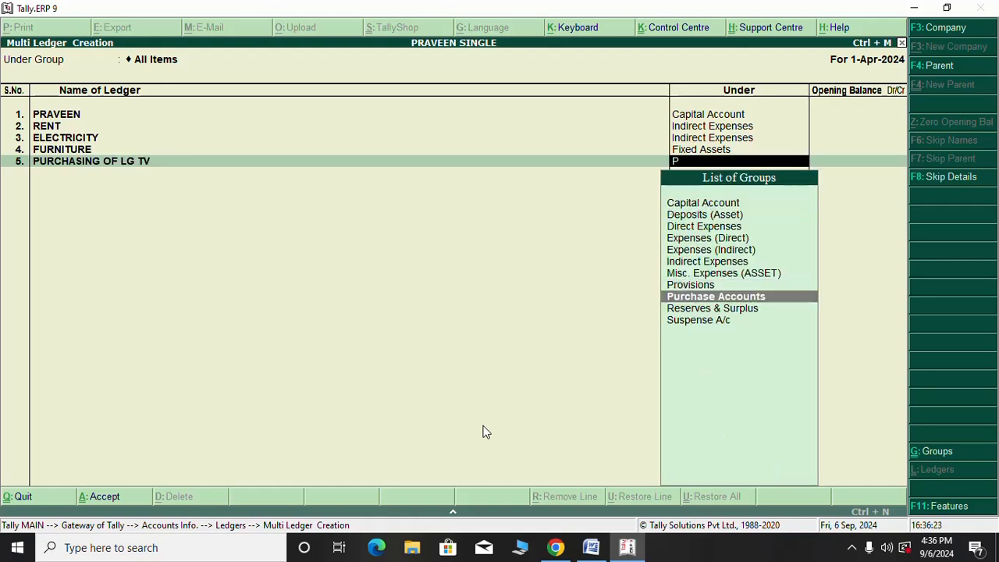
pyautogui.press('Return')
pyautogui.press('Return')
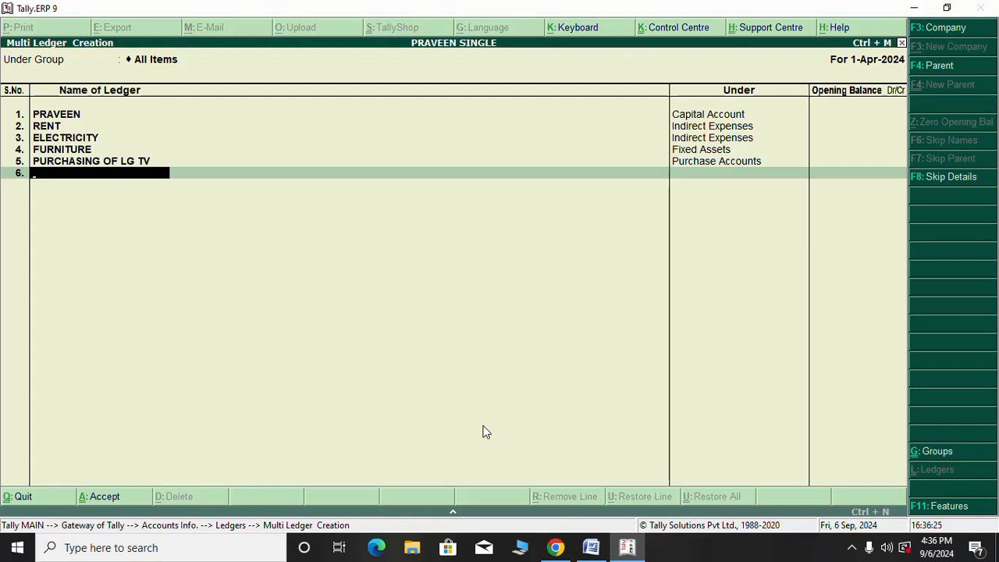
# Add SELLING OF COLOR TV under Sales Accounts and finish the list to reach the Accept prompt
pyautogui.write('SELLING OF COLOR ')
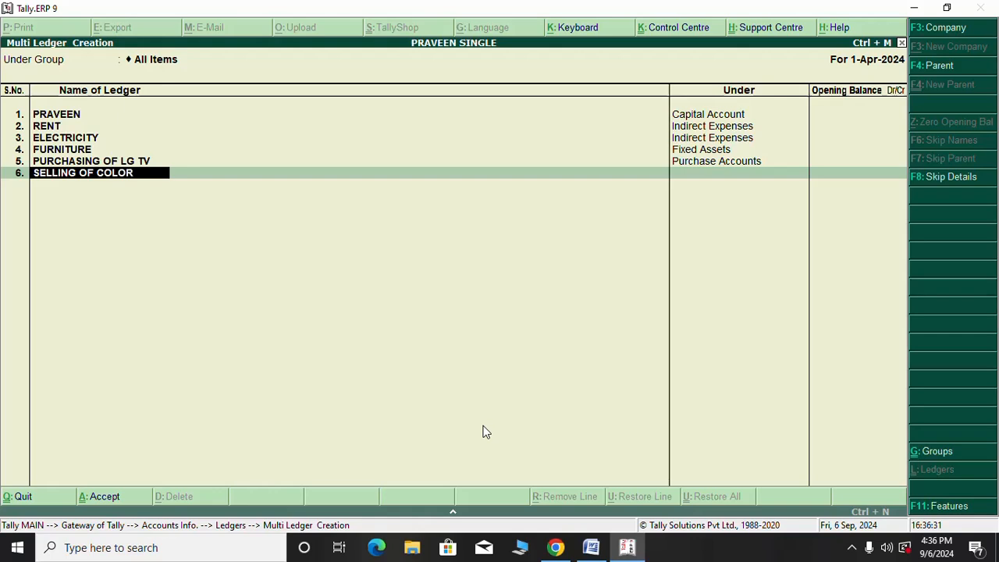
pyautogui.write('TV')
pyautogui.press('Return')
pyautogui.write('S')
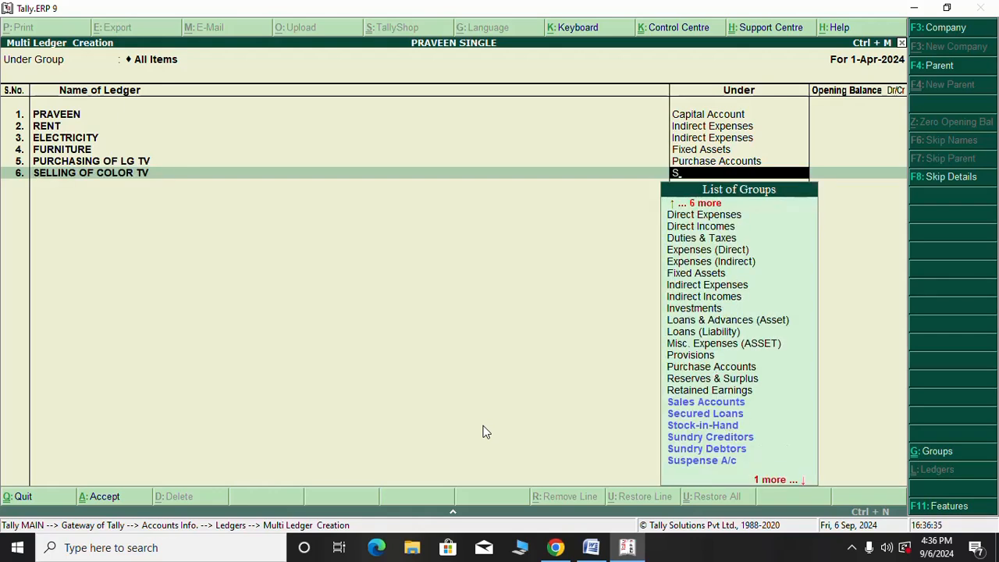
pyautogui.press('Down')
pyautogui.press('Up')
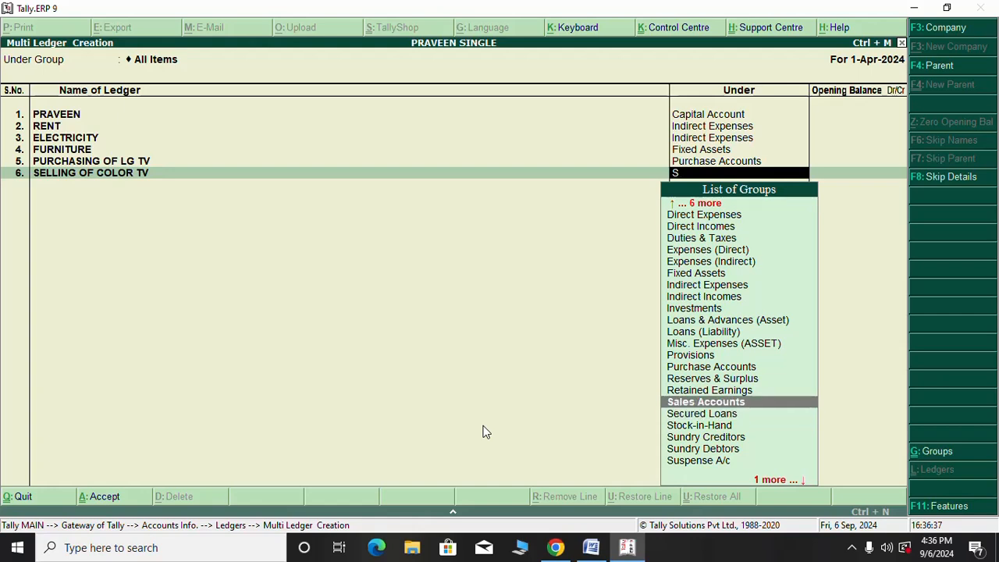
pyautogui.press('Return')
pyautogui.press('Return')
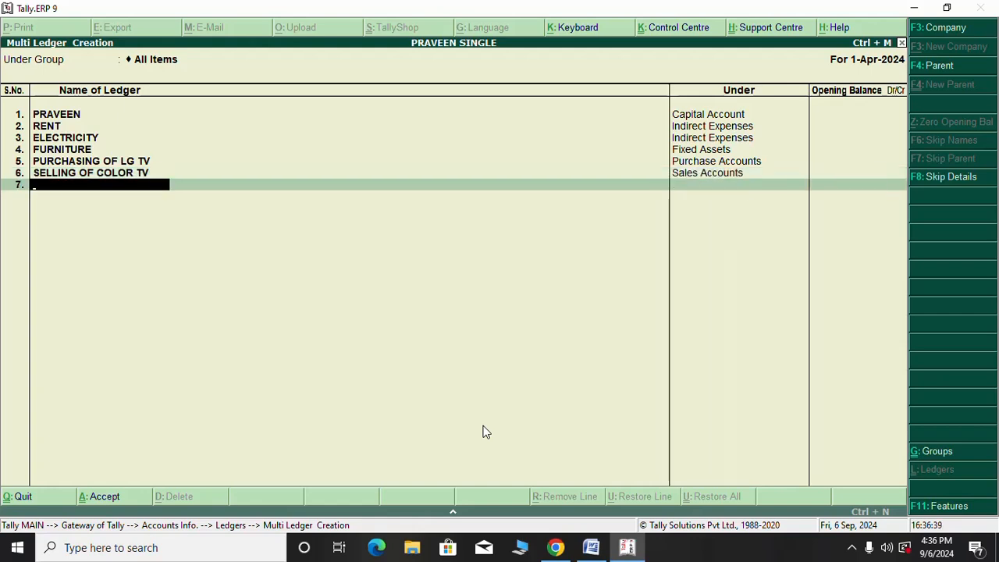
pyautogui.press('Return')
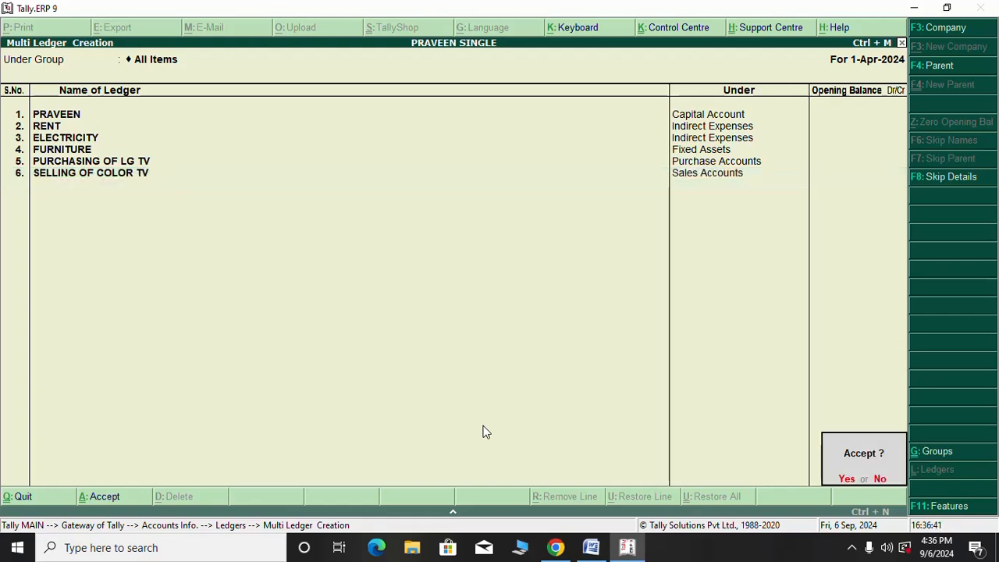
pyautogui.press('Return')
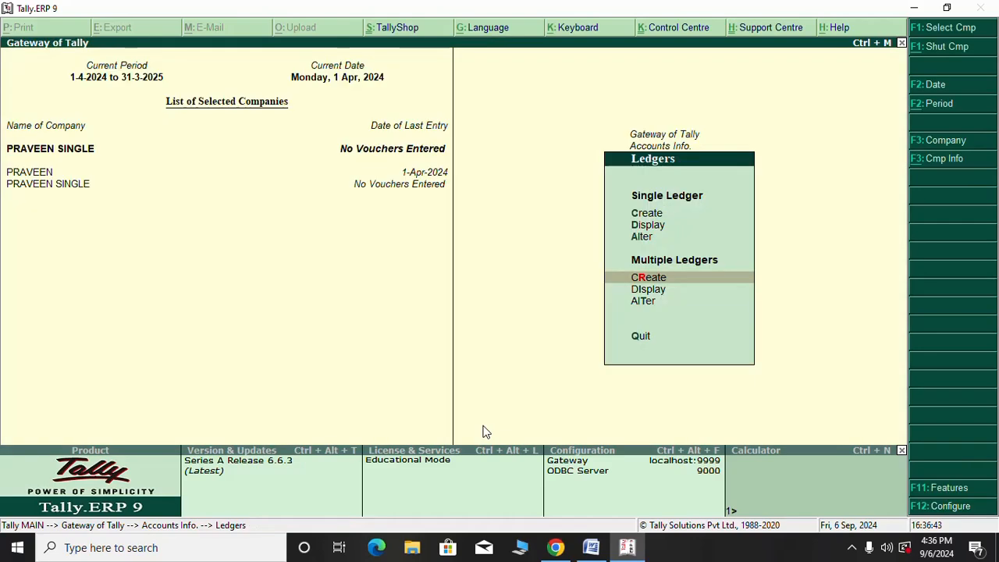
# Review the saved ledgers in the Select Ledger list, then back out to Gateway of Tally
pyautogui.press('Up')
pyautogui.press('Up')
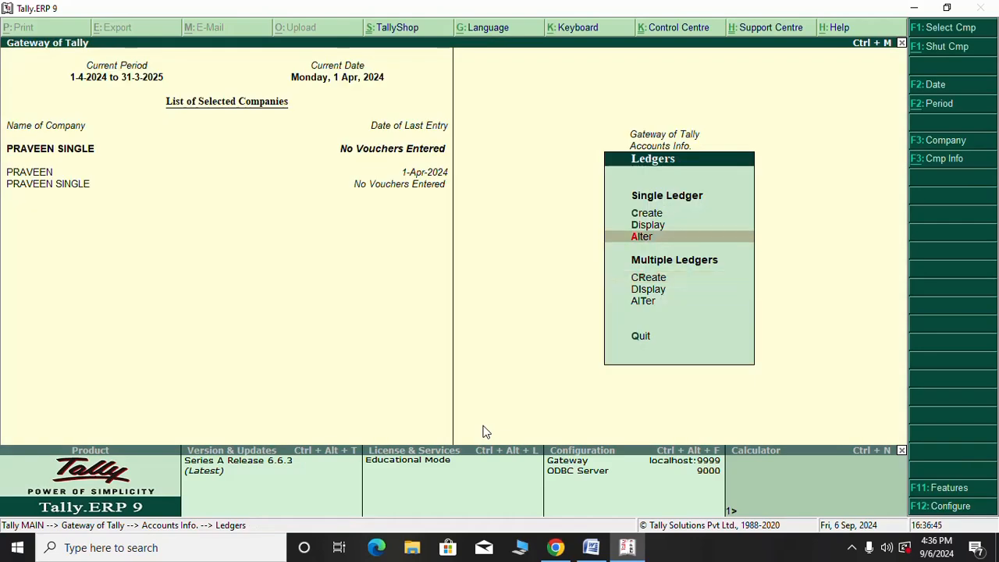
pyautogui.press('Return')
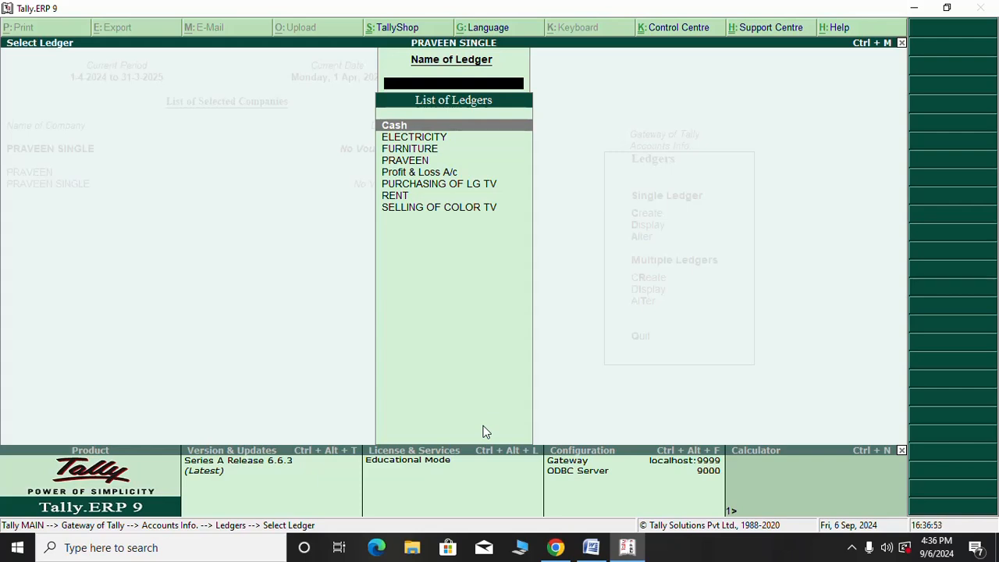
pyautogui.press('Escape')
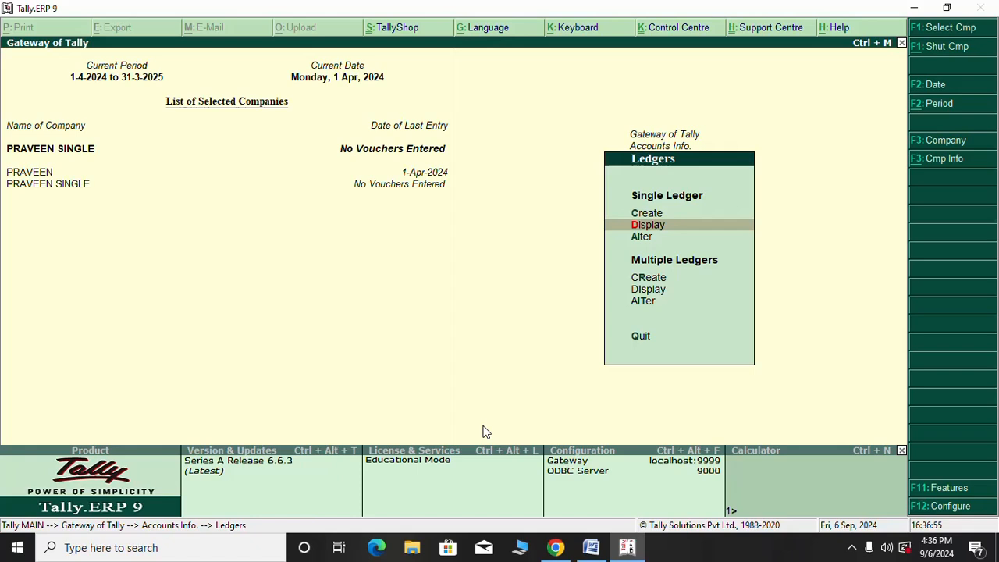
pyautogui.press('Escape')
pyautogui.press('Escape')
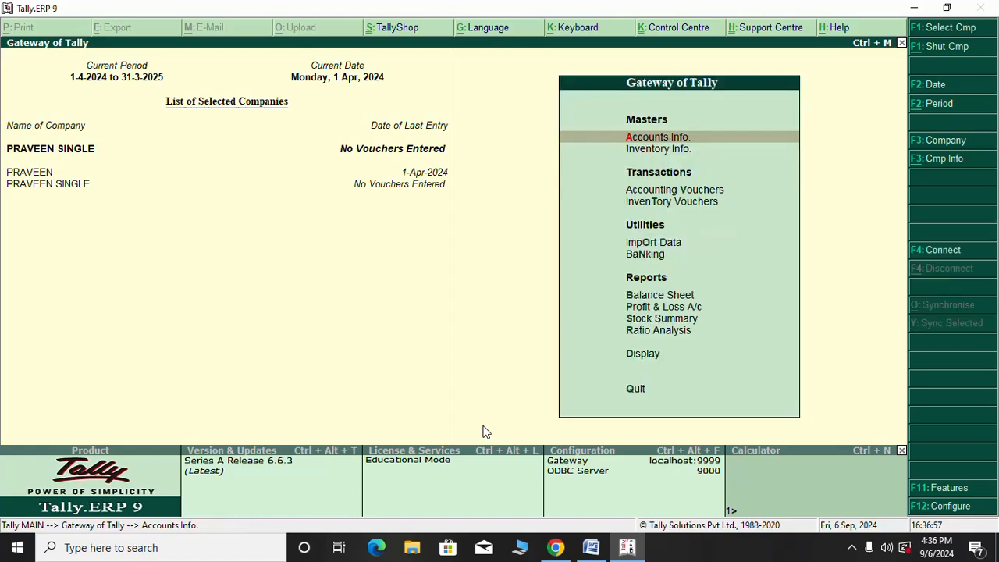
pyautogui.press('Down')
pyautogui.press('Down')
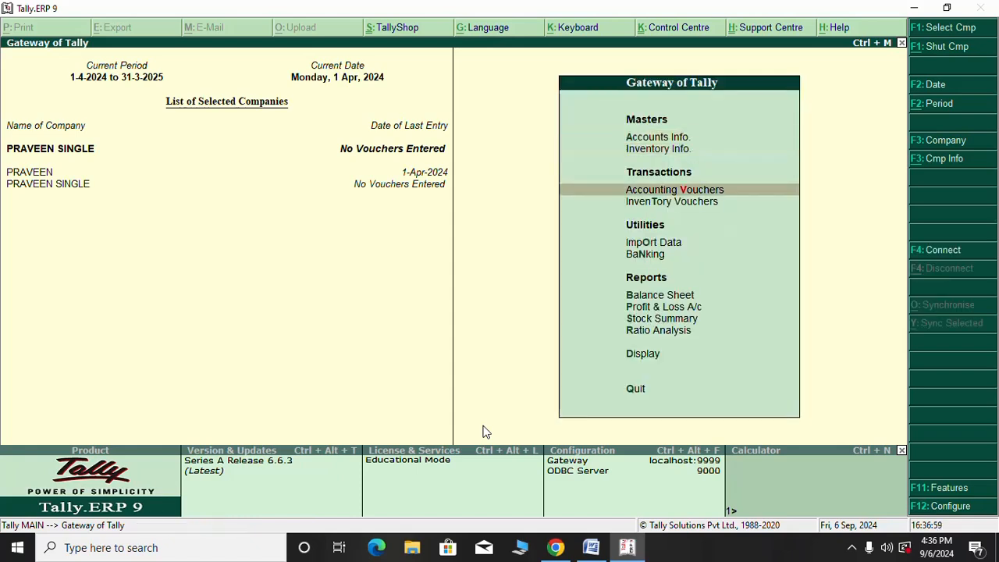
# Enter Accounting Vouchers, switch to a Receipt voucher, and bring up its configuration options
pyautogui.press('Return')
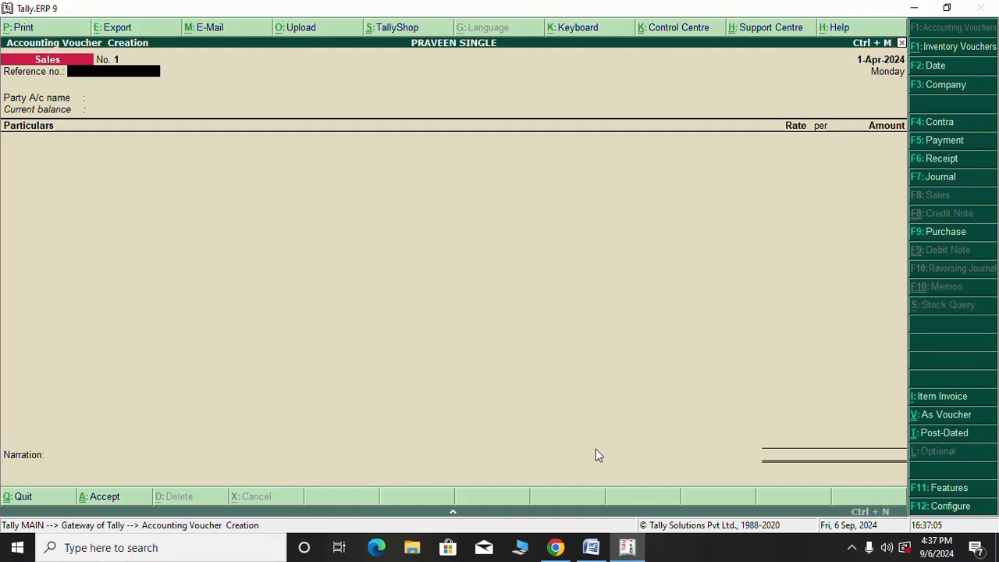
pyautogui.click(942, 162)
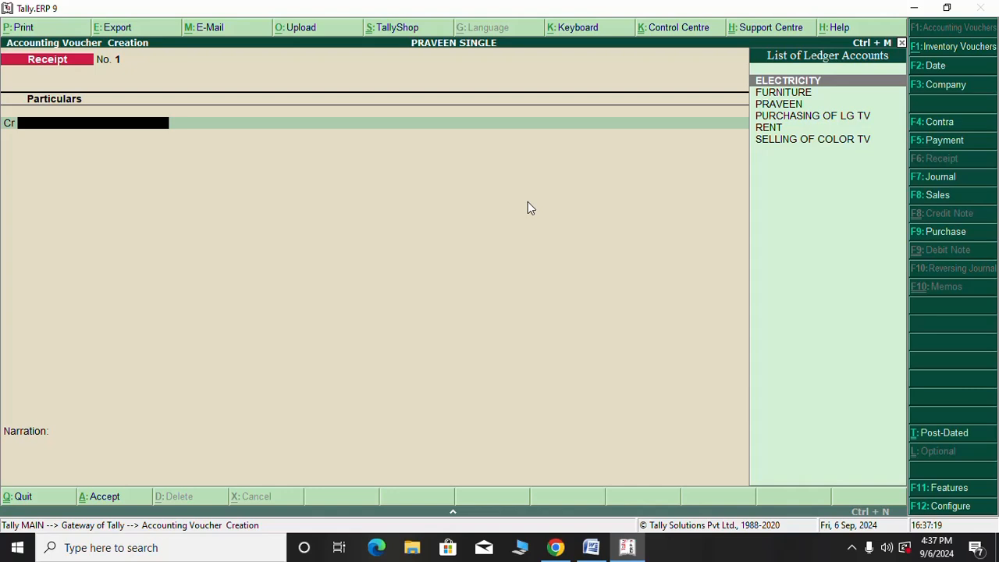
pyautogui.click(946, 508)
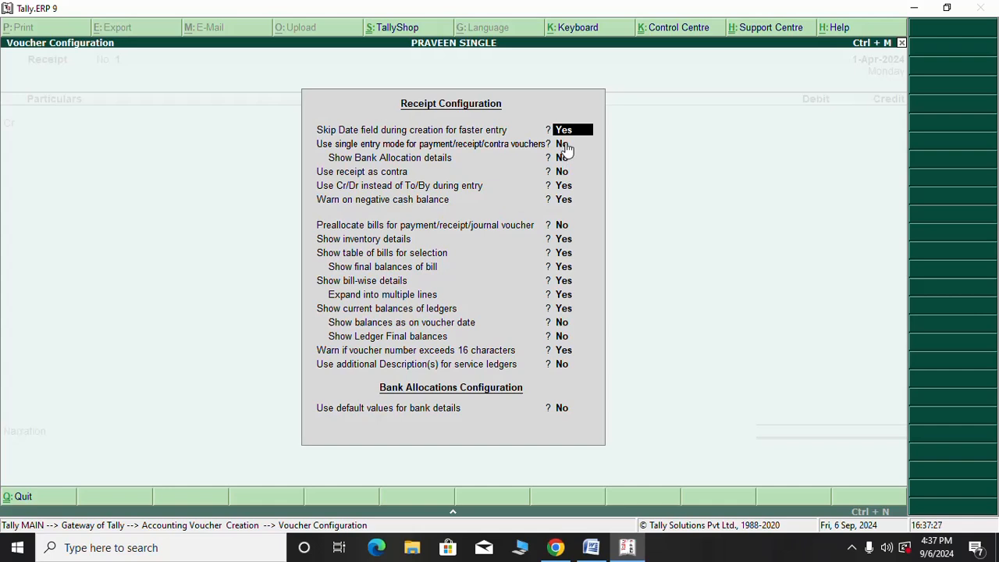
# Set 'Use single entry mode' to Yes and 'Use Cr/Dr instead of To/By' to No, then accept
pyautogui.click(566, 148)
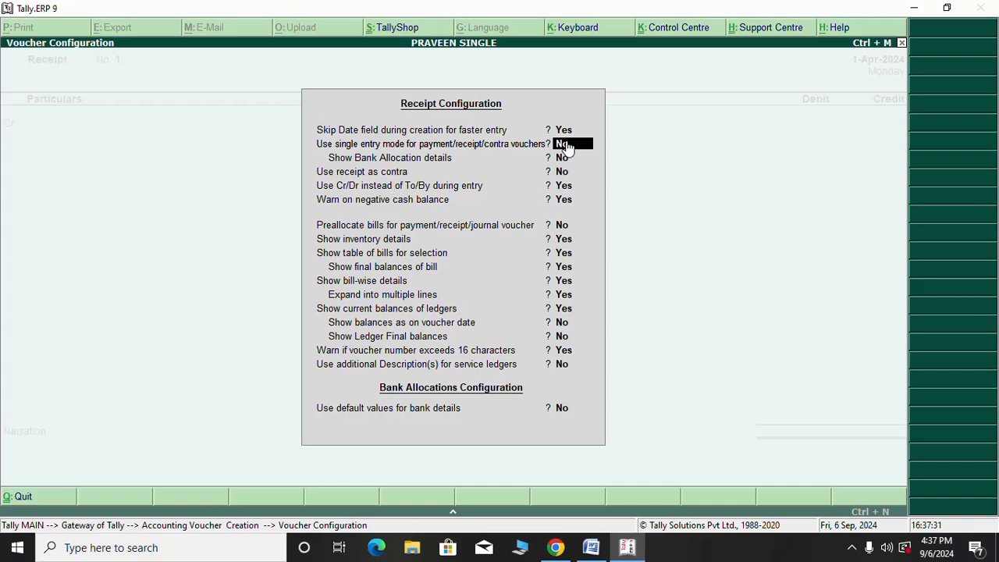
pyautogui.write('y')
pyautogui.press('Return')
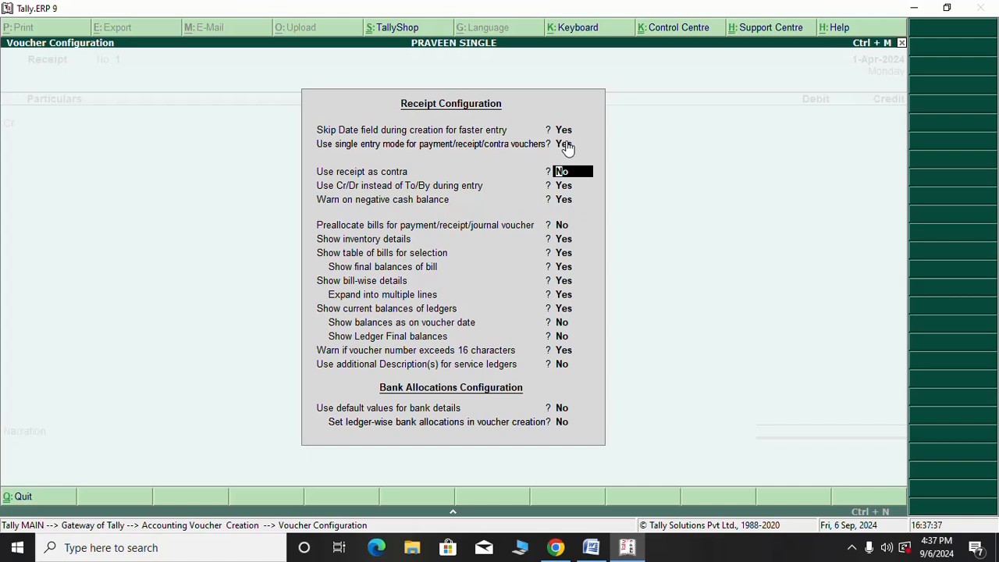
pyautogui.press('Return')
pyautogui.write('N')
pyautogui.press('Return')
pyautogui.press('Return')
pyautogui.press('Return')
pyautogui.press('Return')
pyautogui.press('Return')
pyautogui.press('Return')
pyautogui.press('Return')
pyautogui.press('Return')
pyautogui.press('Return')
pyautogui.press('Return')
pyautogui.press('Return')
pyautogui.press('Return')
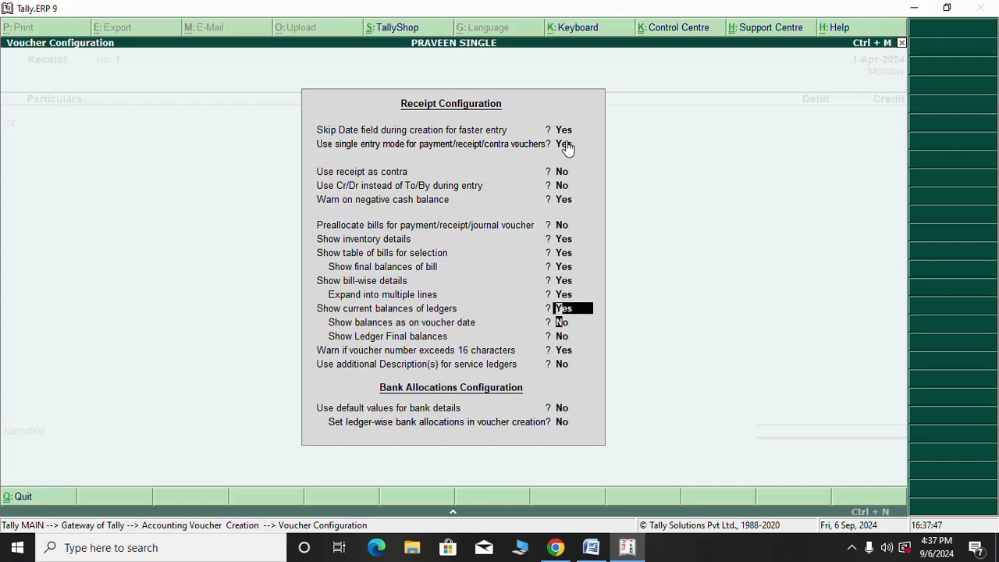
pyautogui.press('Return')
pyautogui.press('Return')
pyautogui.press('Return')
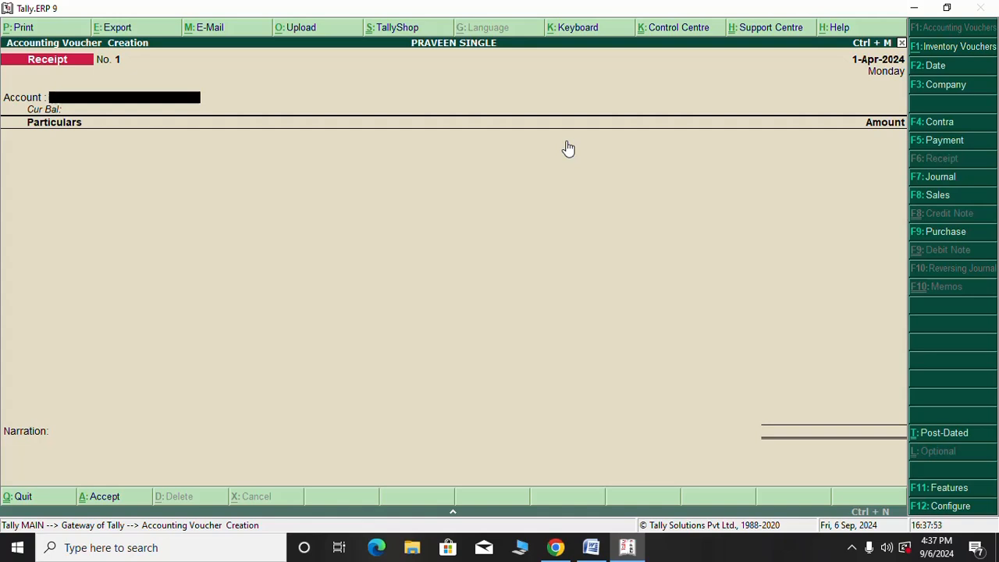
# Receive 5,00,000 into Cash from the proprietor's capital ledger and save without narration
pyautogui.write('C')
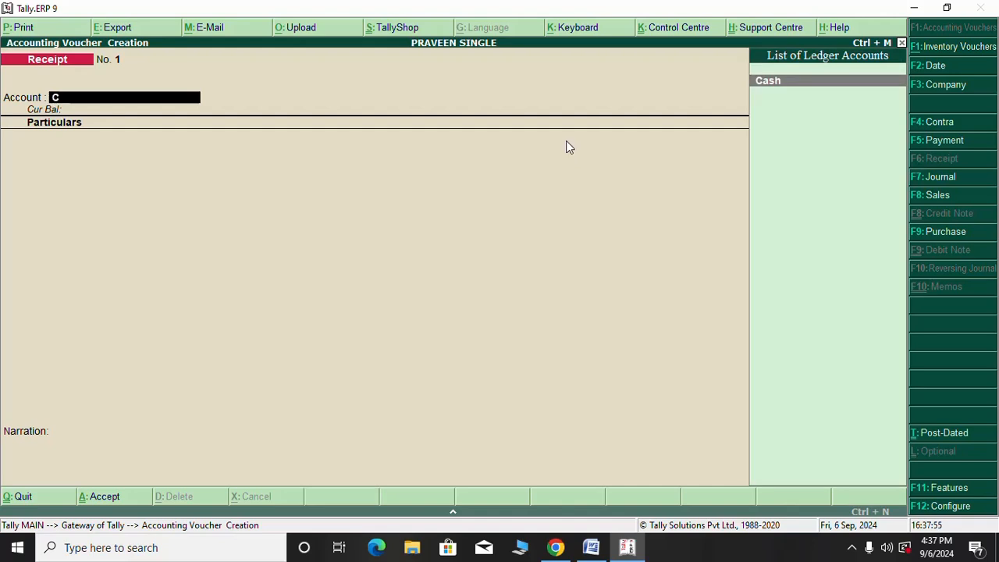
pyautogui.press('Return')
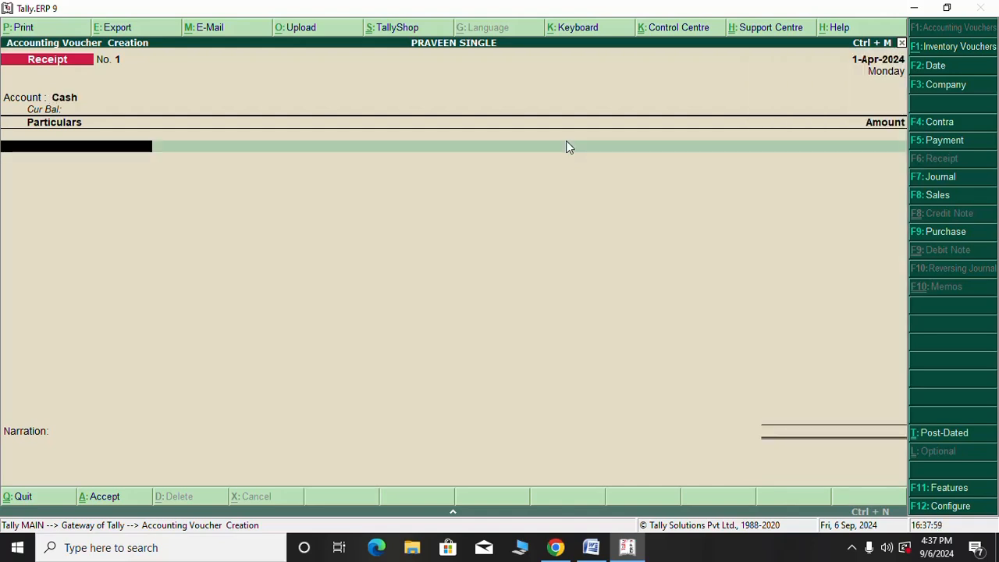
pyautogui.write('P')
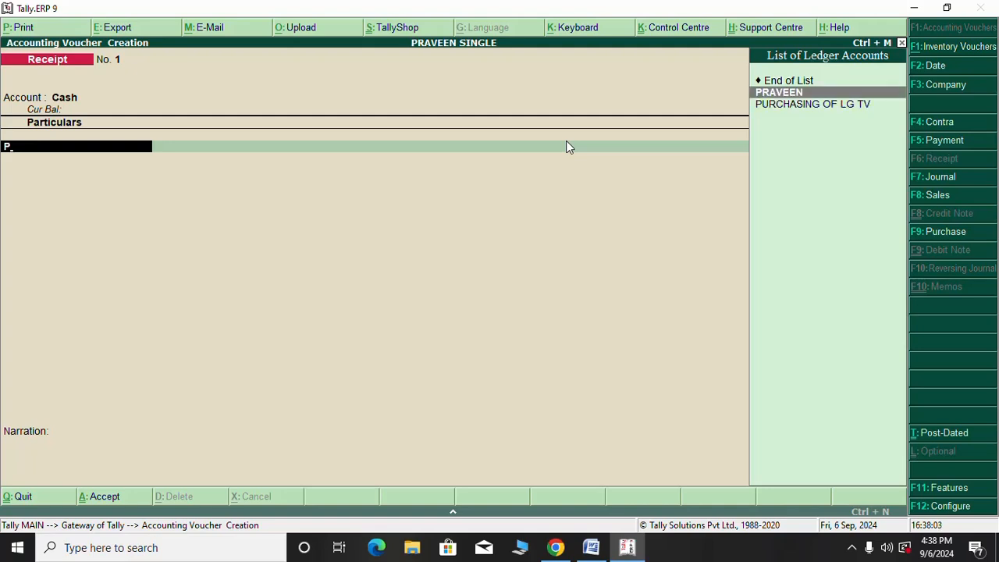
pyautogui.press('Return')
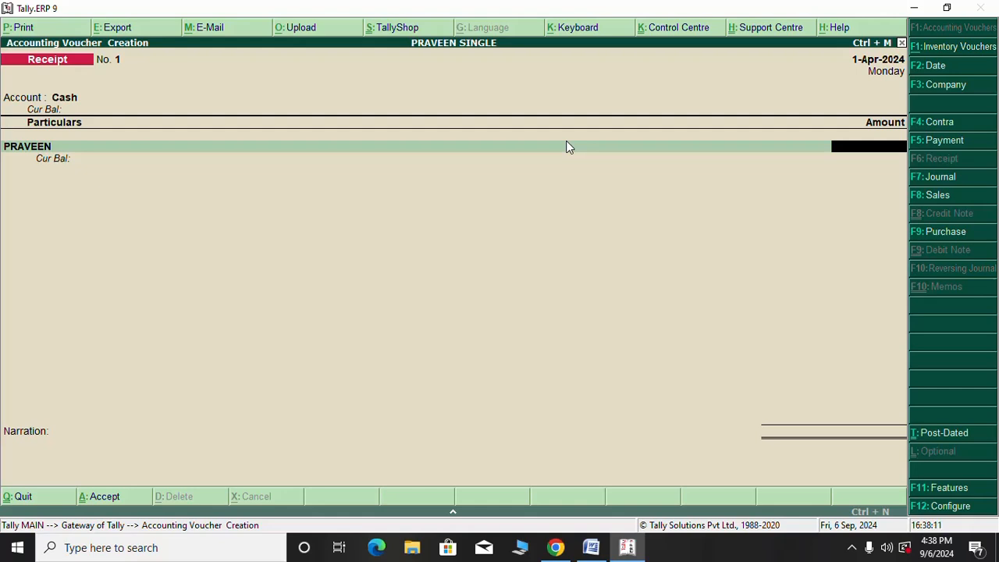
pyautogui.write('500000')
pyautogui.press('Return')
pyautogui.press('Return')
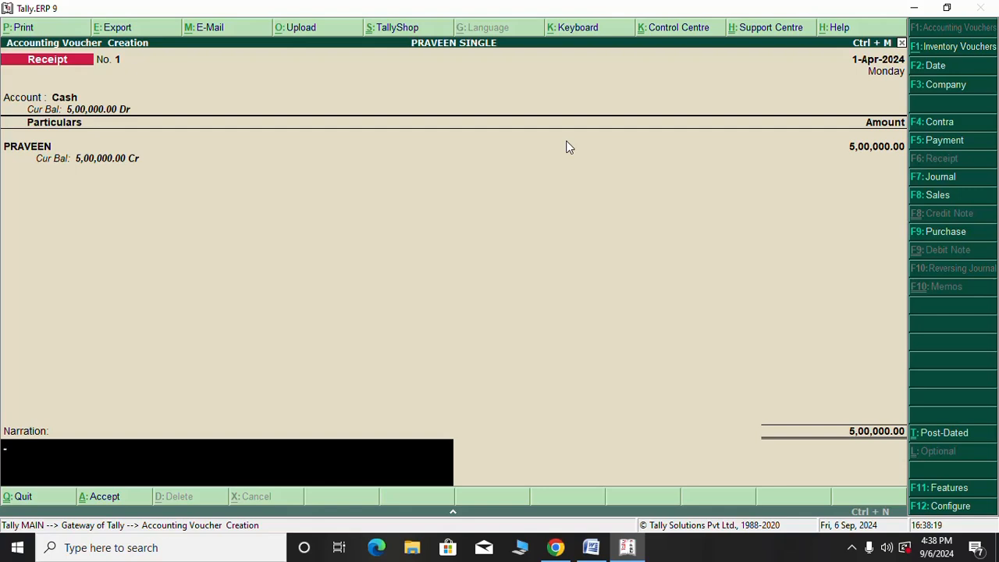
pyautogui.press('Return')
pyautogui.press('Return')
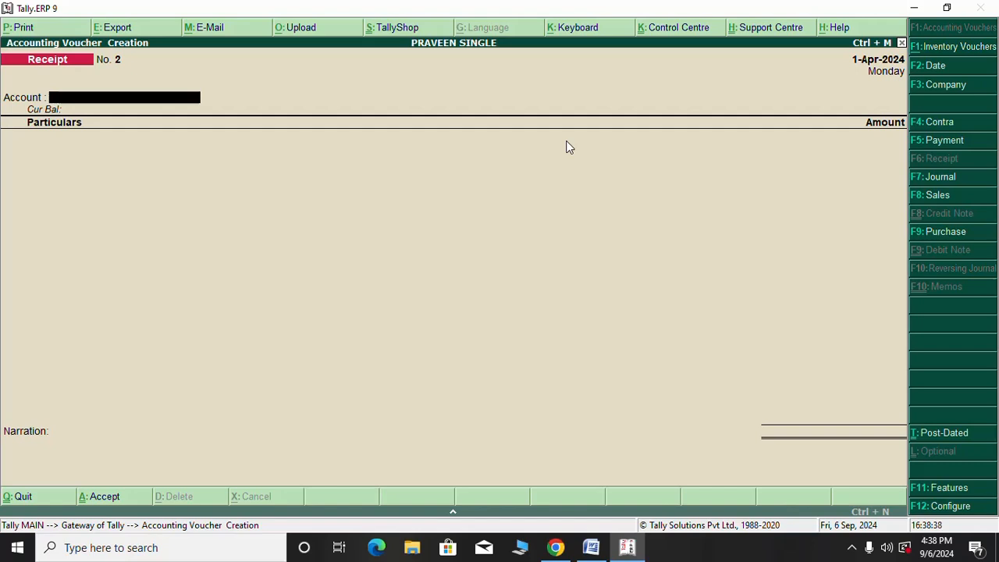
# Record Payment No. 1: Cash pays 50,000 for FURNITURE, saved without narration
pyautogui.press('F5')
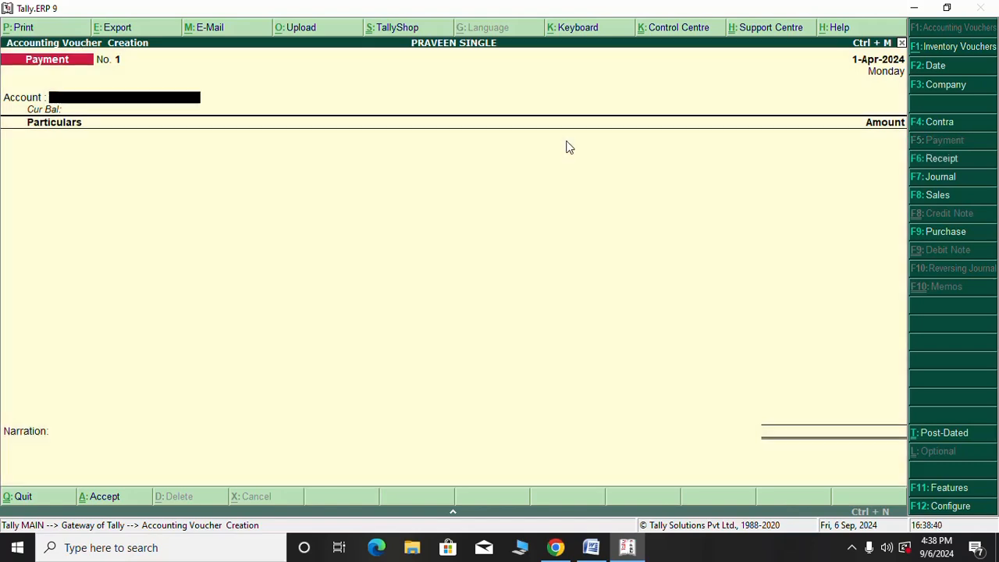
pyautogui.write('C')
pyautogui.press('Return')
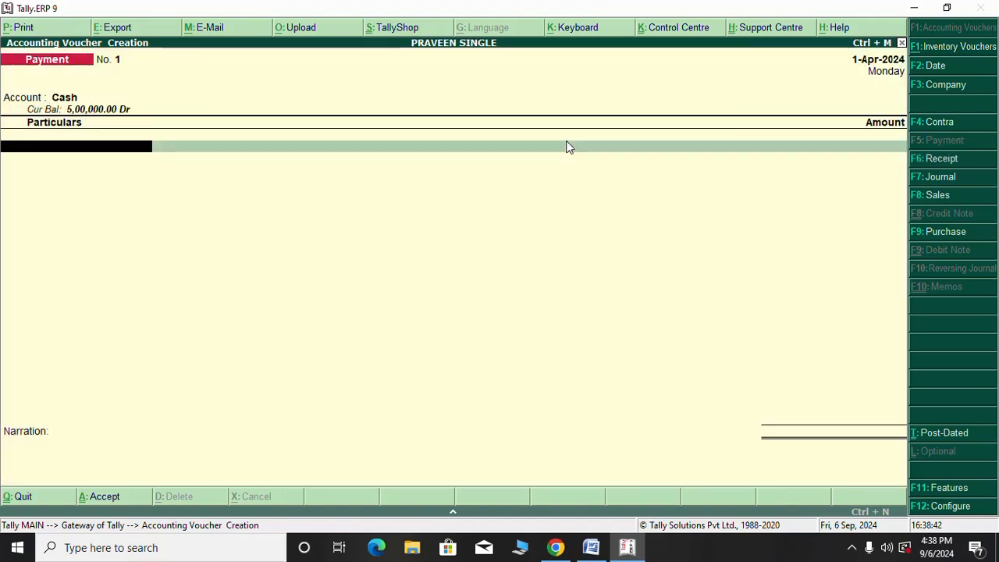
pyautogui.write('F')
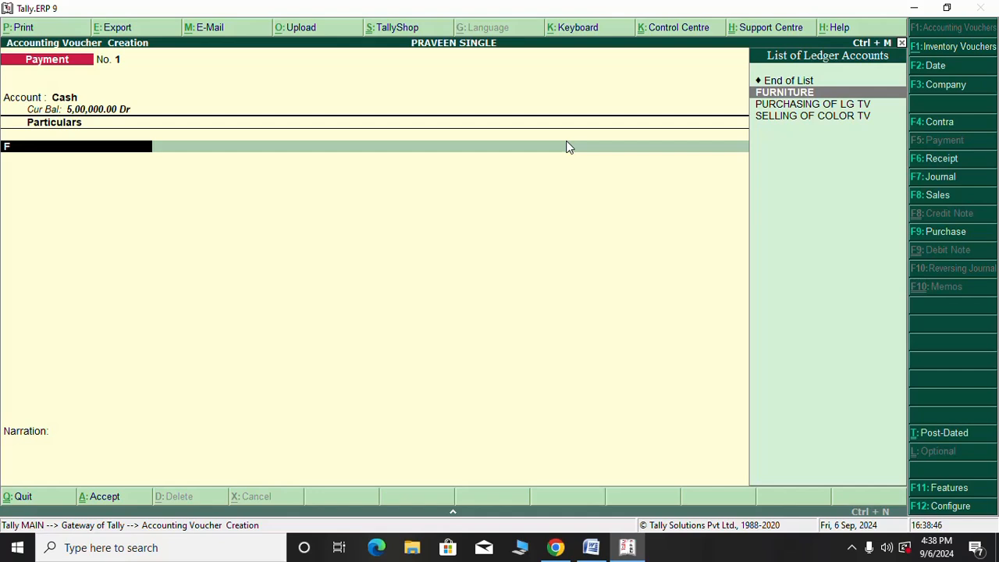
pyautogui.press('Return')
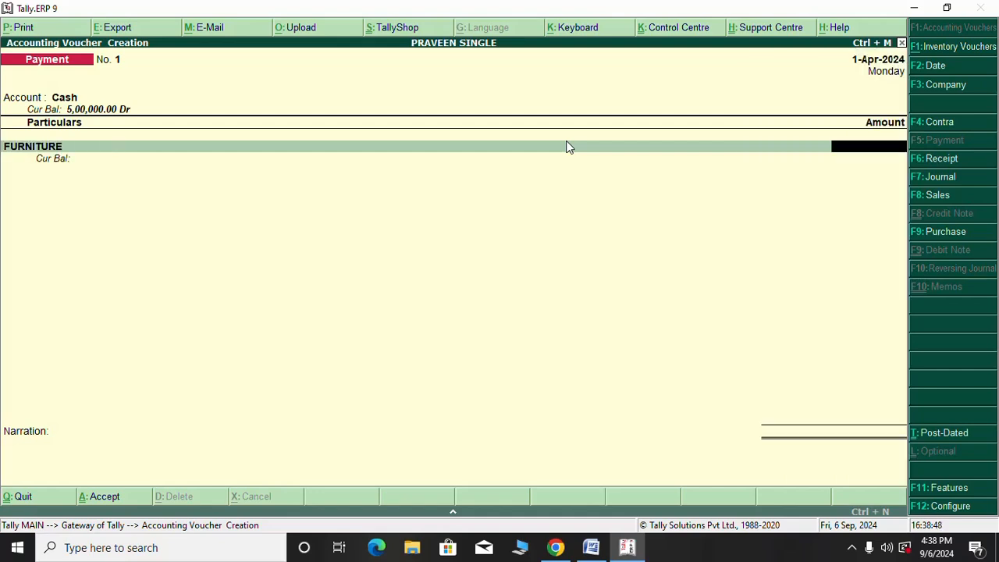
pyautogui.write('50000')
pyautogui.press('Return')
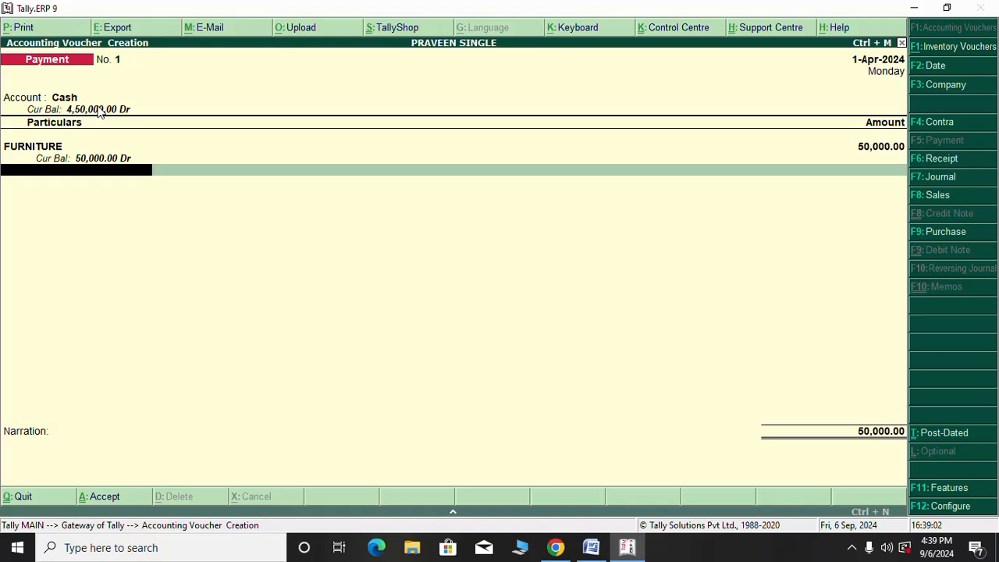
pyautogui.press('Return')
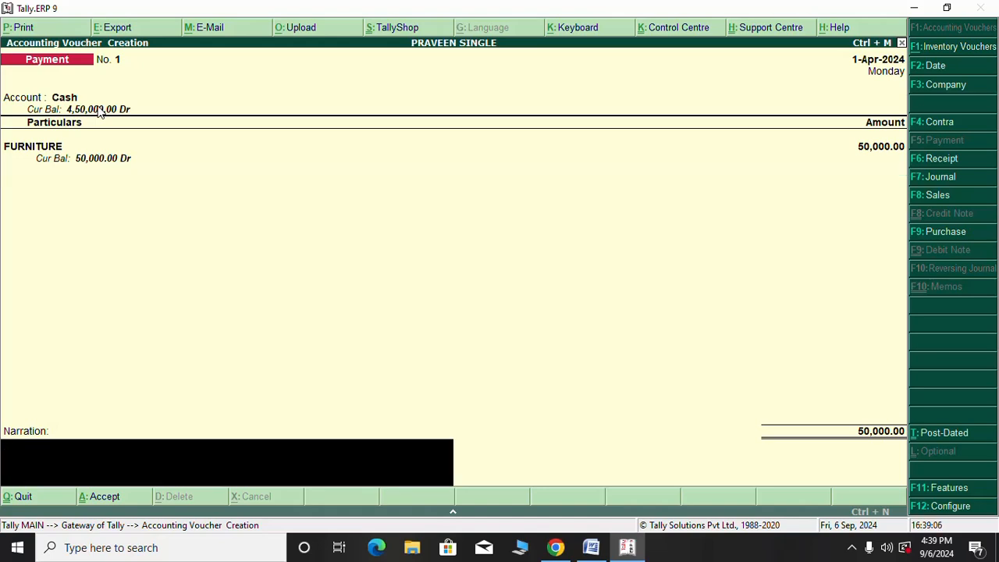
pyautogui.press('Return')
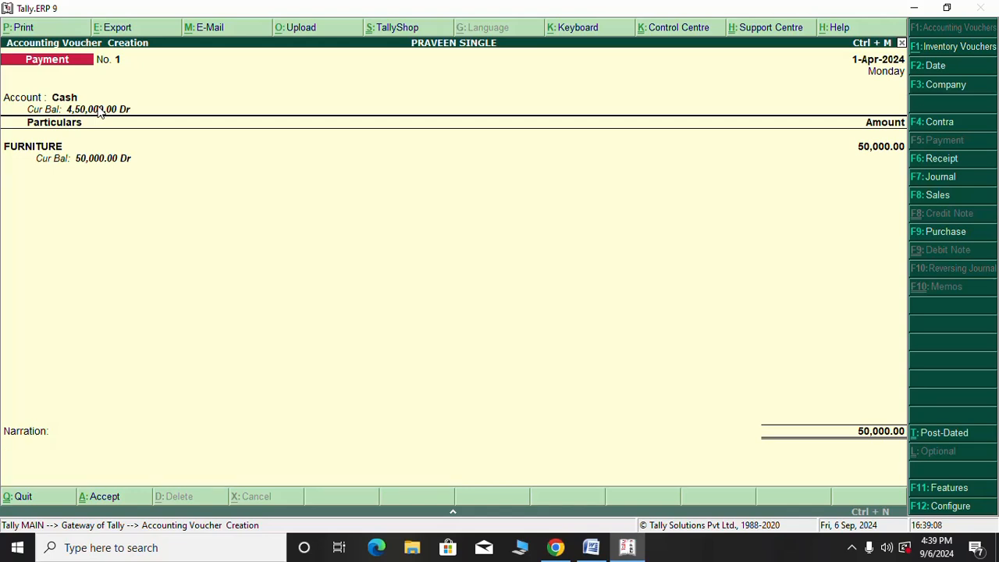
pyautogui.press('Return')
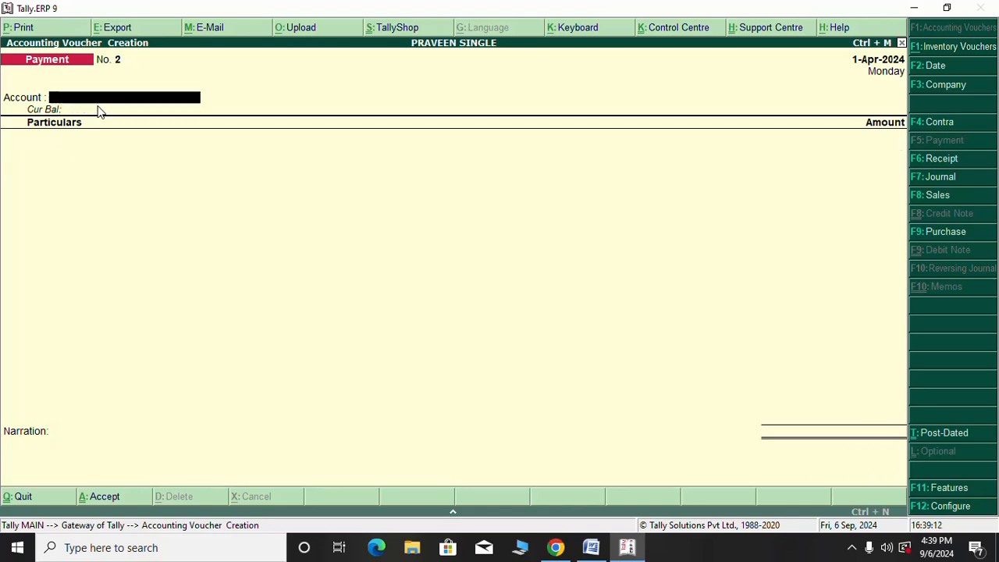
# Pay 15,000 from Cash to RENT as Payment No. 2, skipping narration, and save
pyautogui.press('Return')
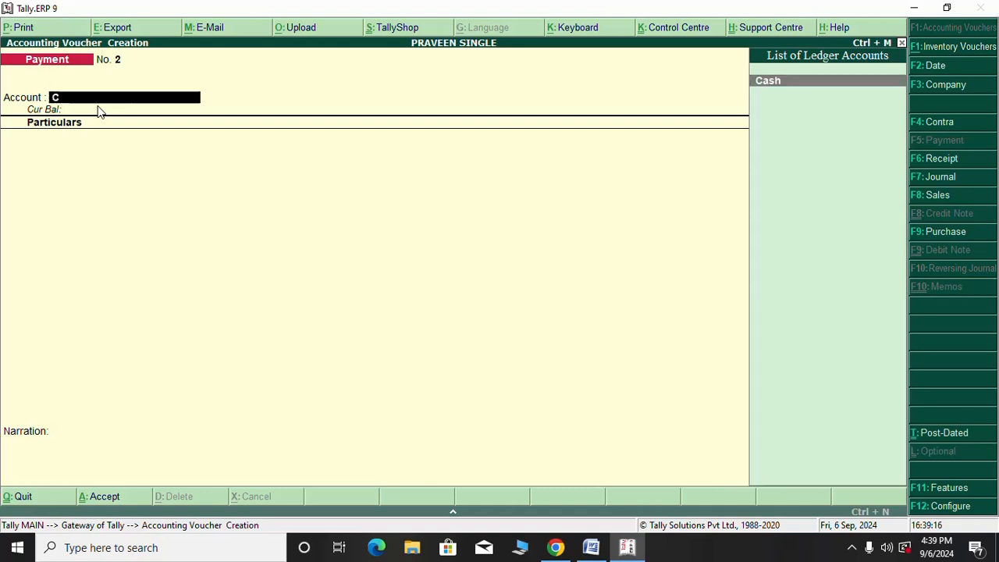
pyautogui.press('Return')
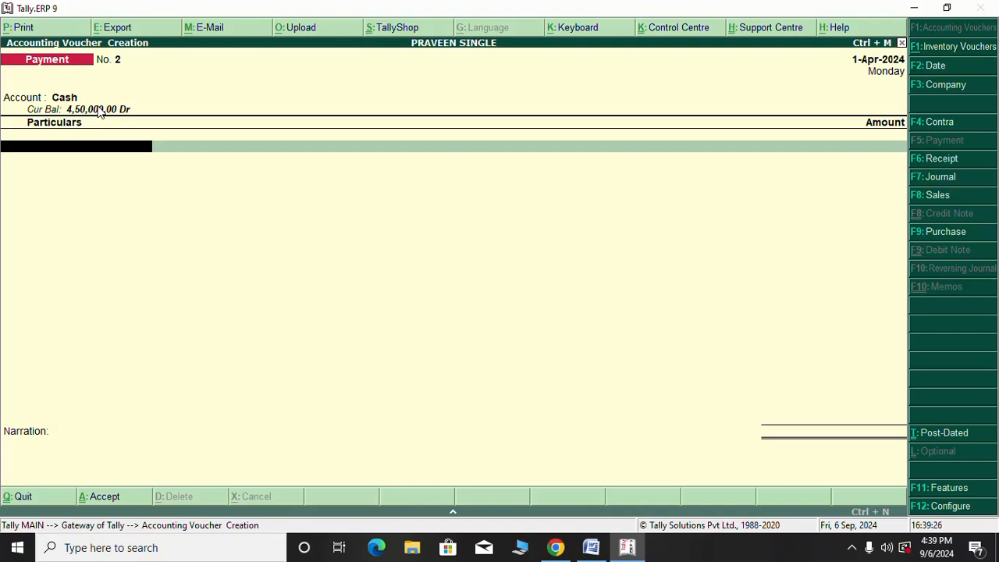
pyautogui.write('R')
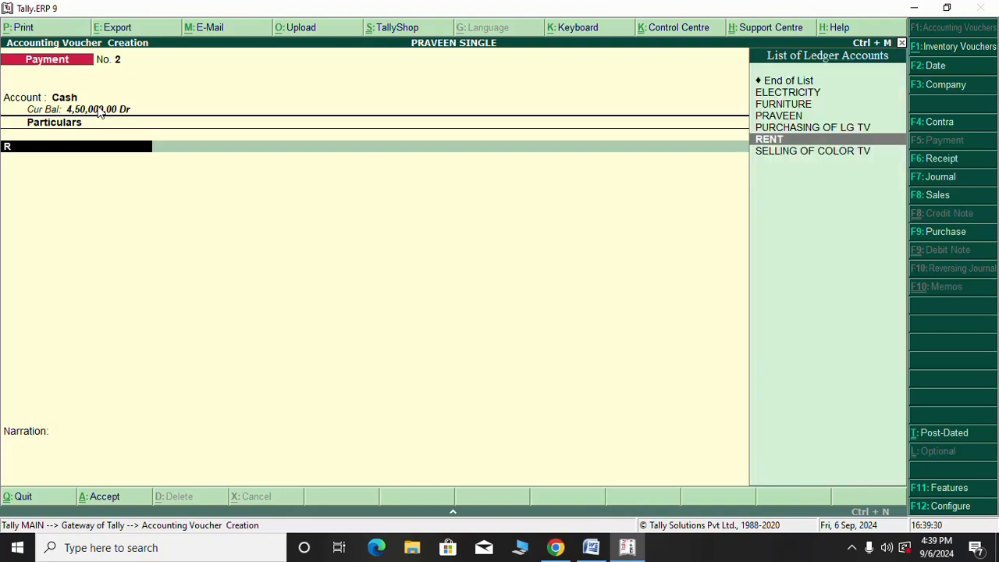
pyautogui.press('Return')
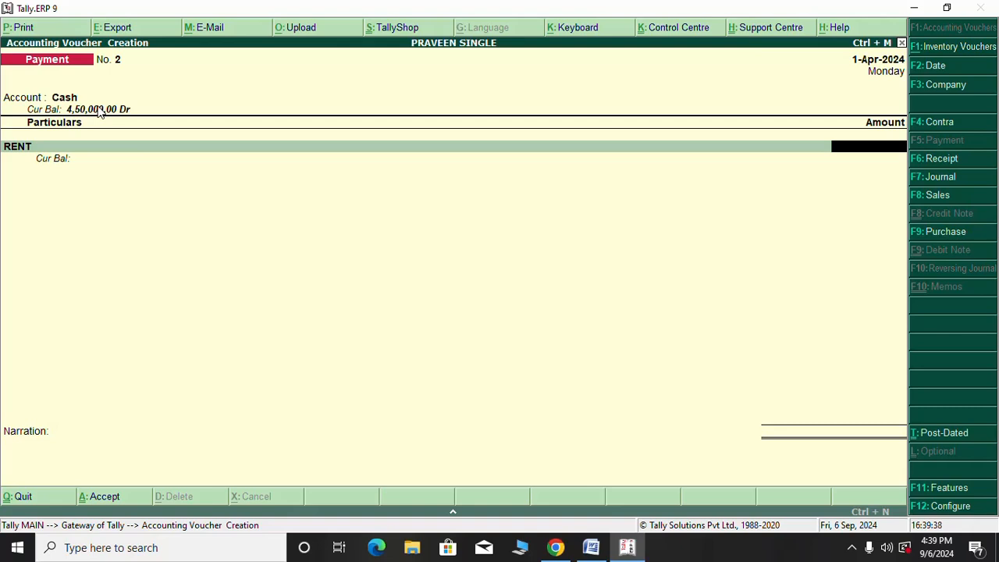
pyautogui.write('5000')
pyautogui.press('Return')
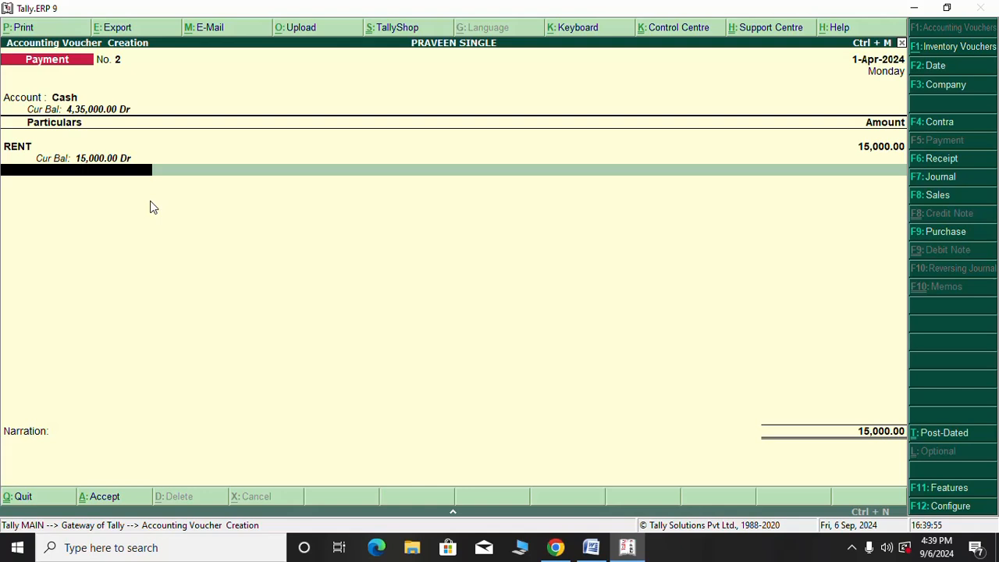
pyautogui.press('Return')
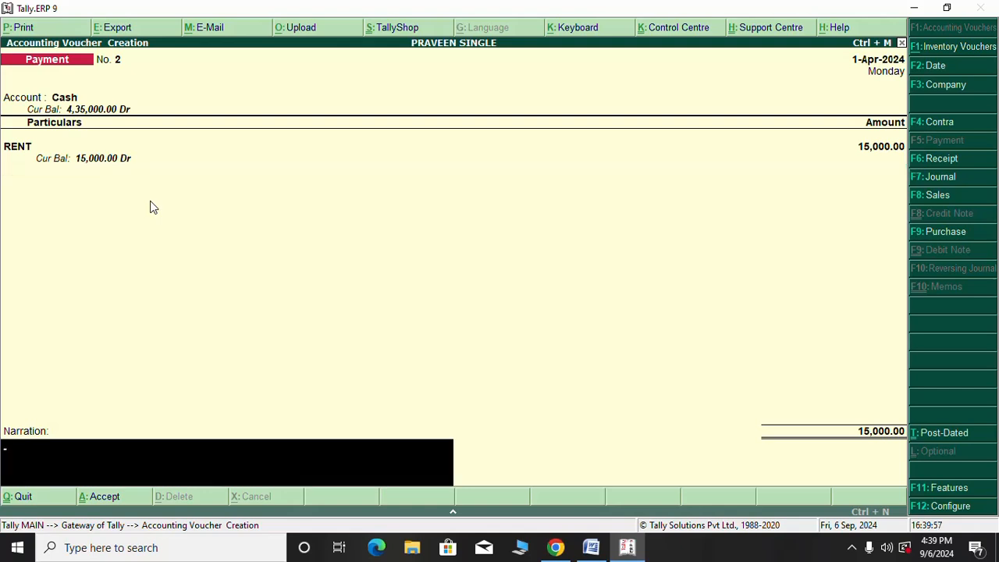
pyautogui.press('Return')
pyautogui.press('Return')
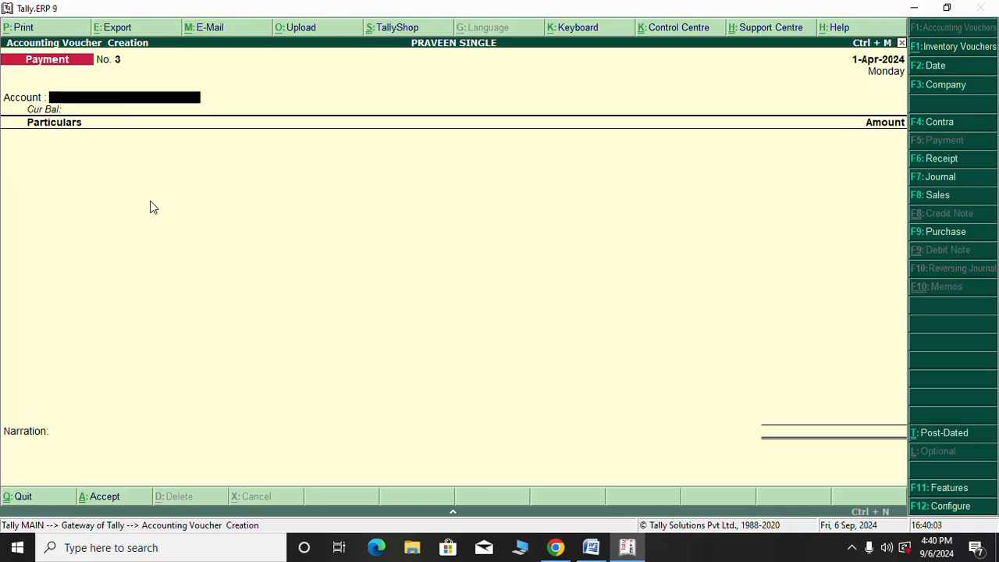
# Pay 10,000 from Cash to ELECTRICITY as Payment No. 3, skipping narration, and save
pyautogui.write('C')
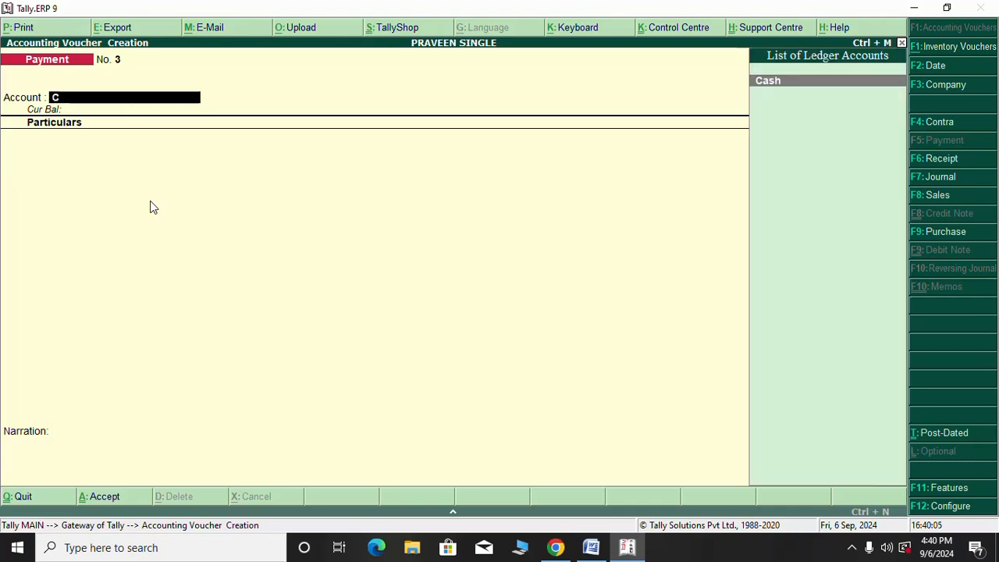
pyautogui.press('Return')
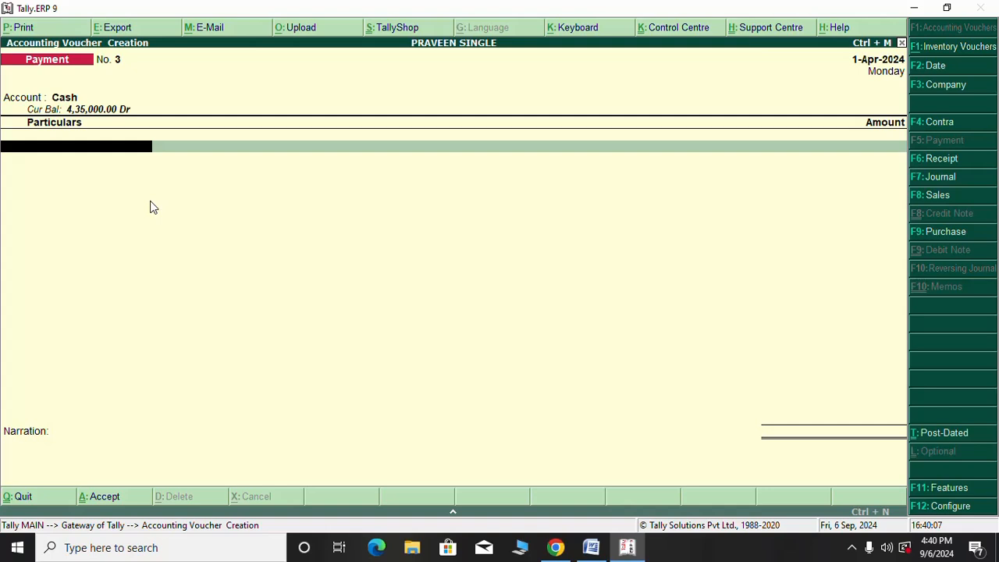
pyautogui.write('E')
pyautogui.press('Return')
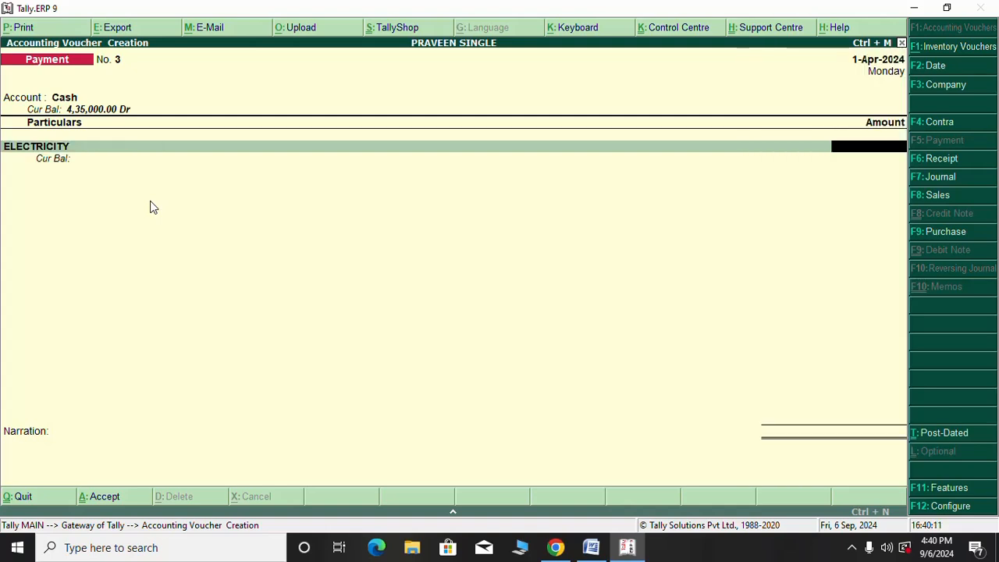
pyautogui.write('10000')
pyautogui.press('Return')
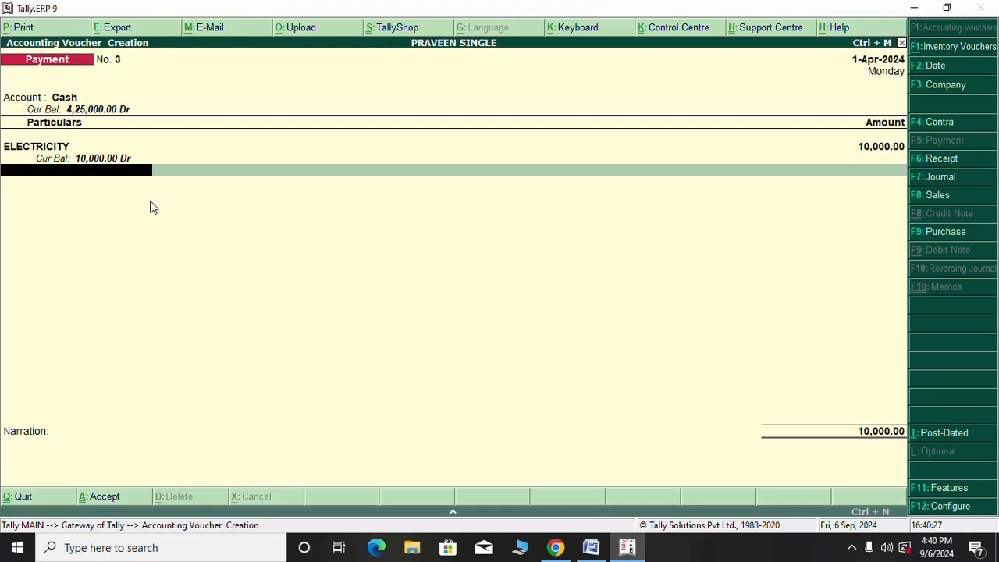
pyautogui.press('Return')
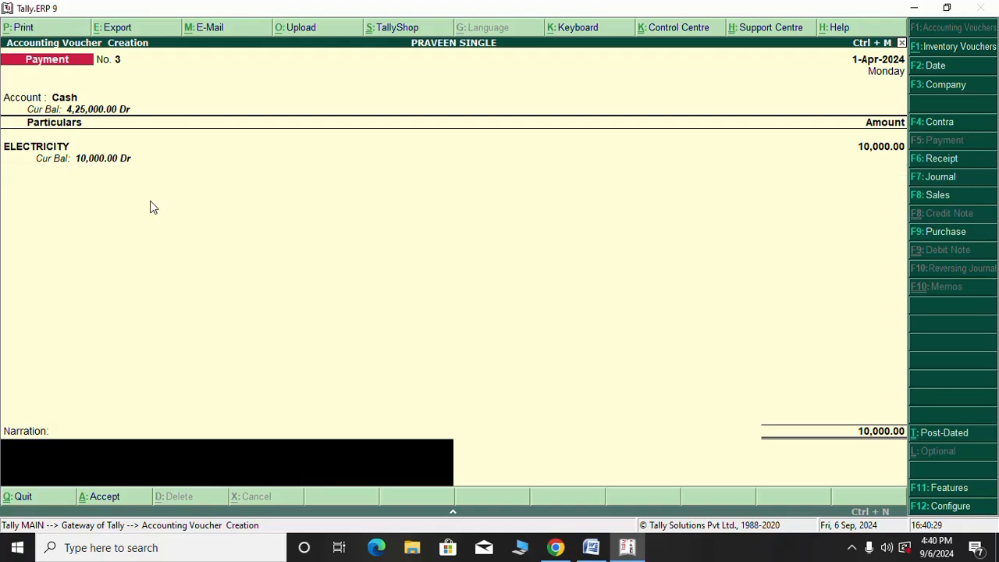
pyautogui.press('Return')
pyautogui.press('Return')
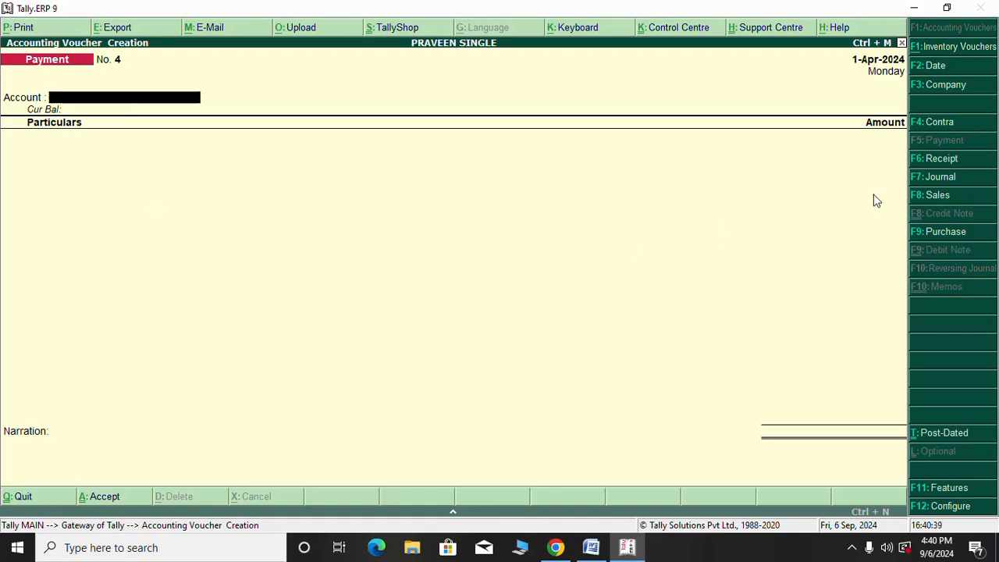
# Start a Purchase voucher with Cash as the party account
pyautogui.click(947, 232)
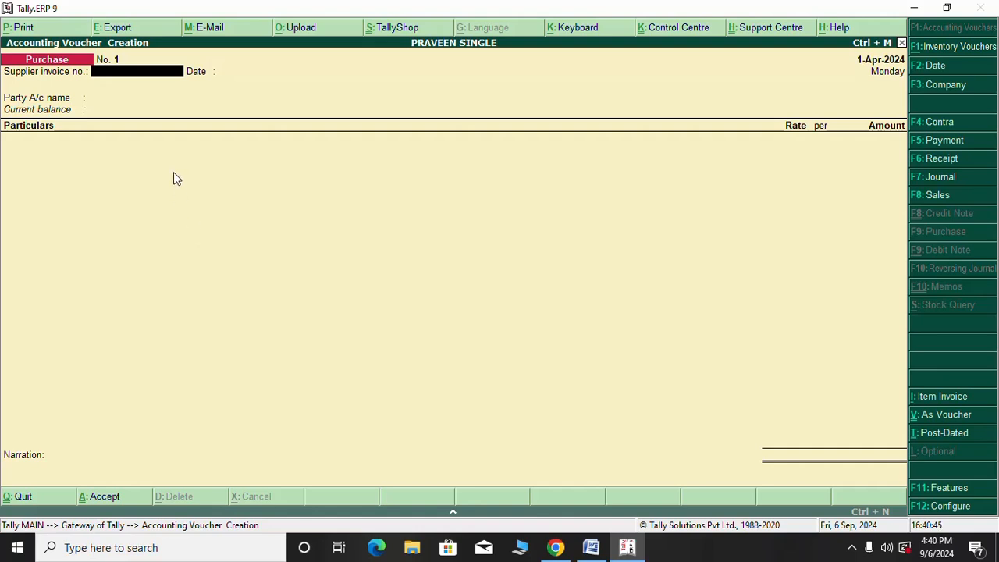
pyautogui.press('Return')
pyautogui.press('Return')
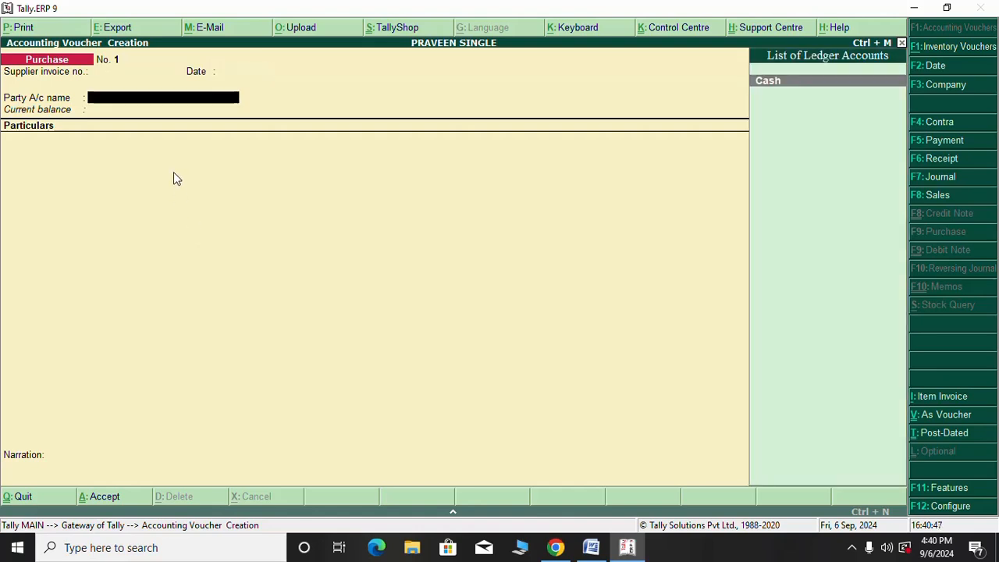
pyautogui.press('Return')
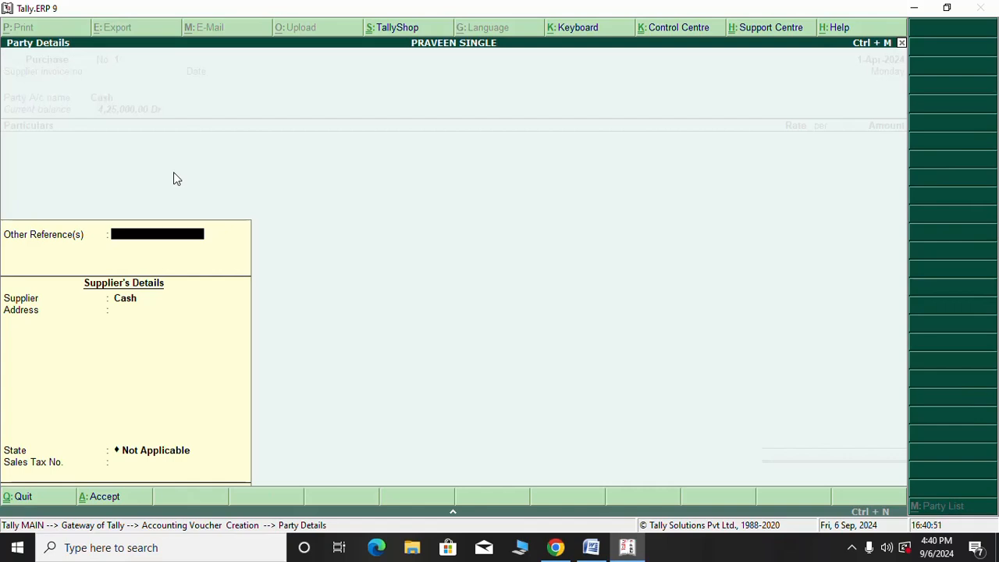
pyautogui.press('Return')
pyautogui.press('Return')
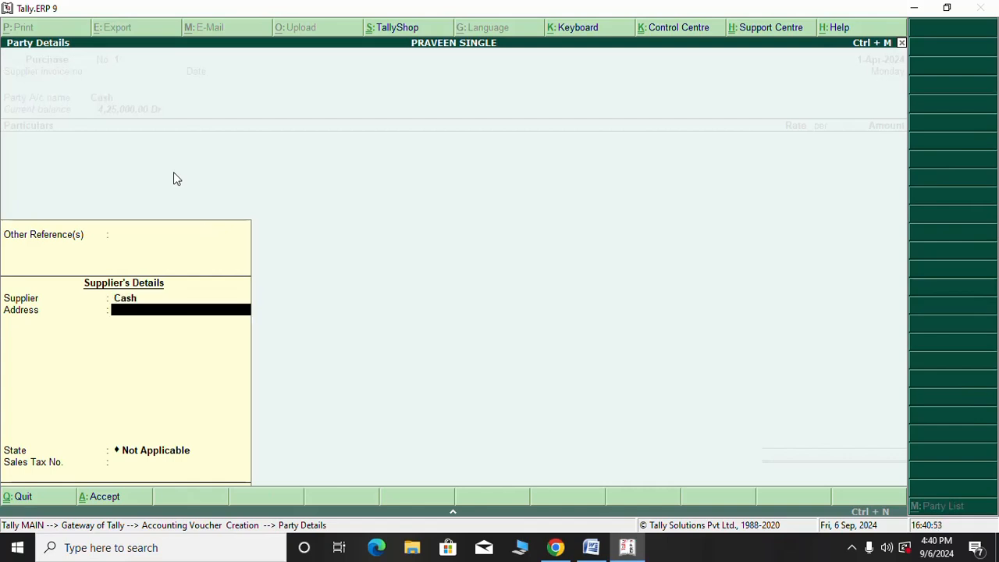
pyautogui.press('Return')
pyautogui.press('Return')
pyautogui.press('Return')
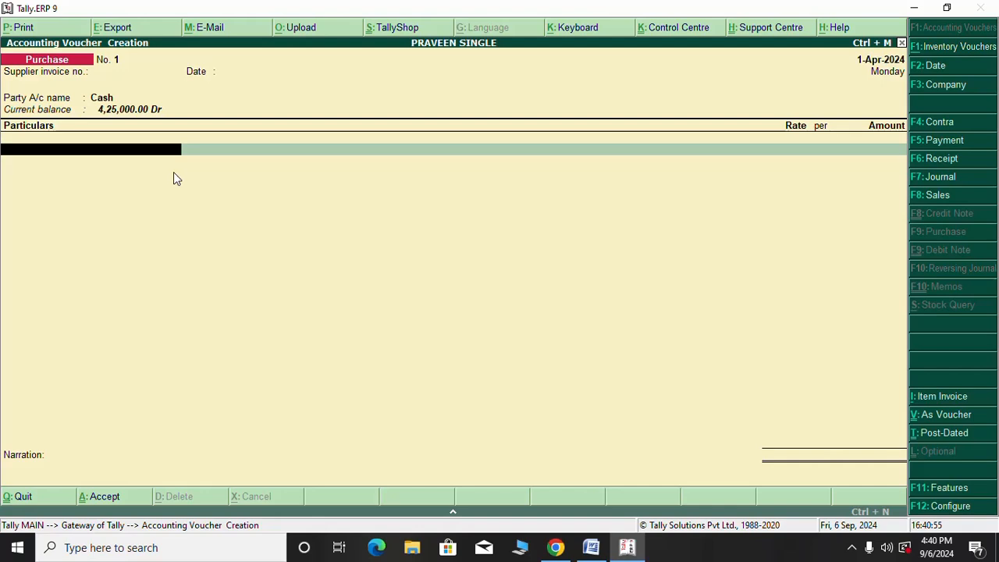
# Record PURCHASING OF LG TV for 1,20,000 and save Purchase voucher No. 1
pyautogui.write('P')
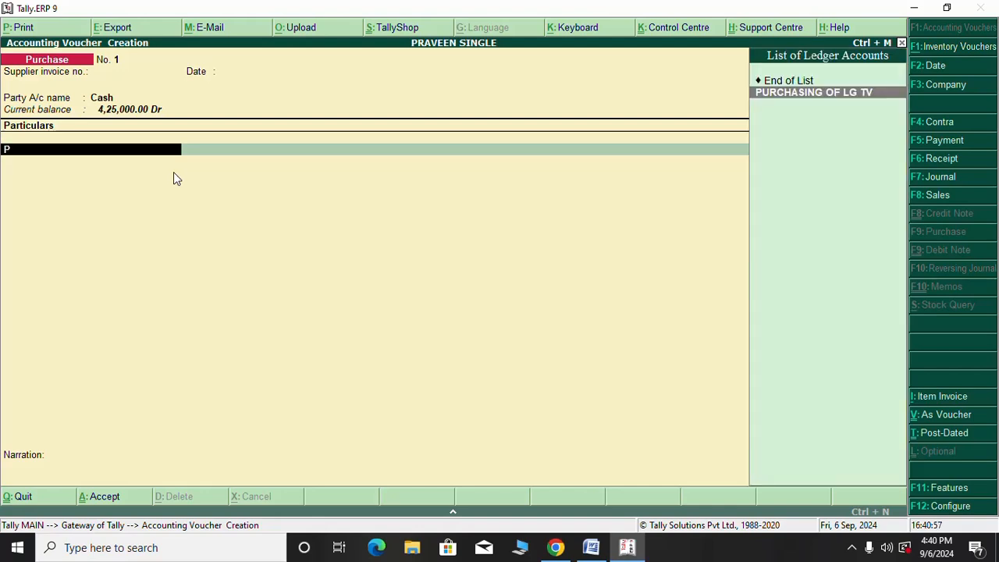
pyautogui.press('Return')
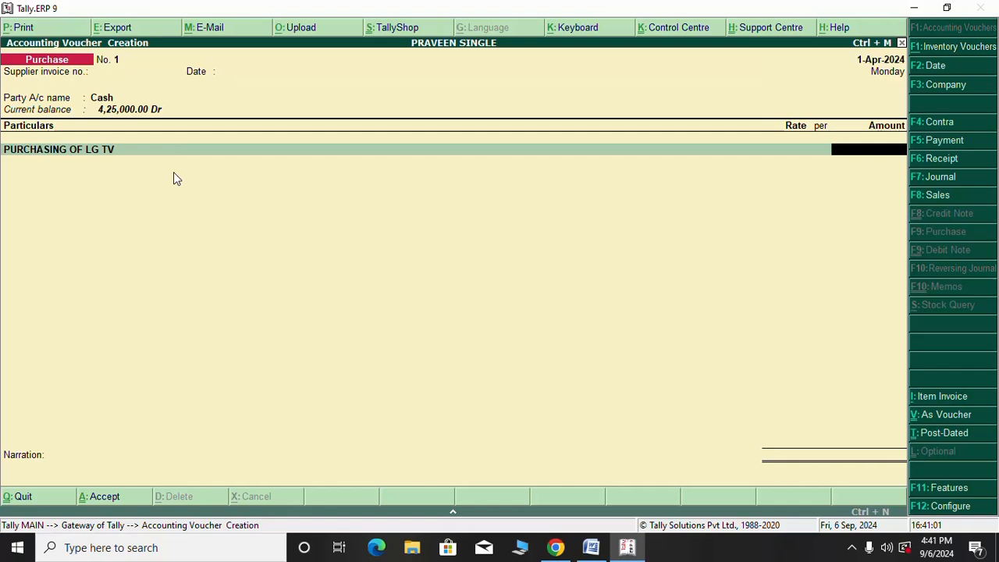
pyautogui.write('1,20,000')
pyautogui.press('Return')
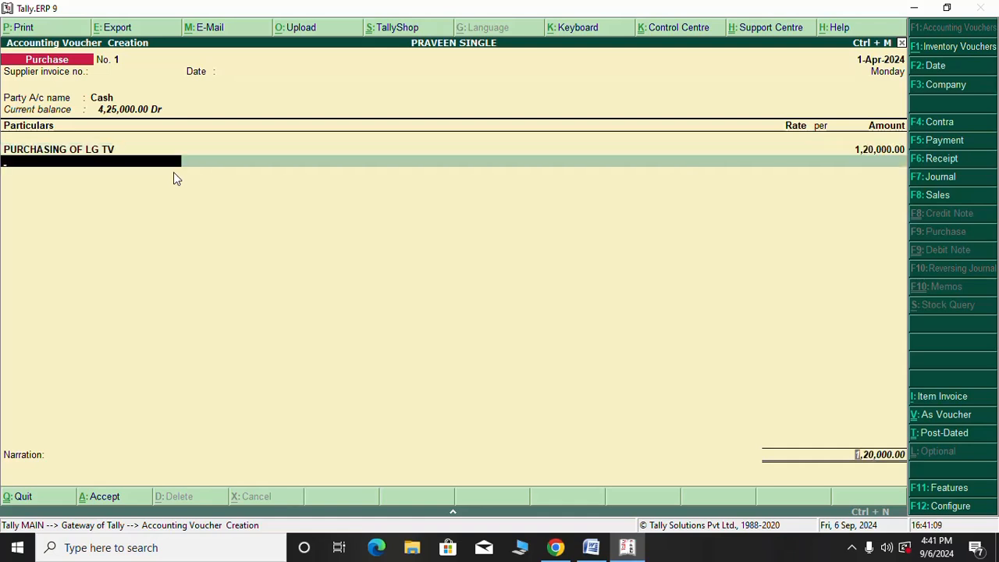
pyautogui.press('Return')
pyautogui.press('Return')
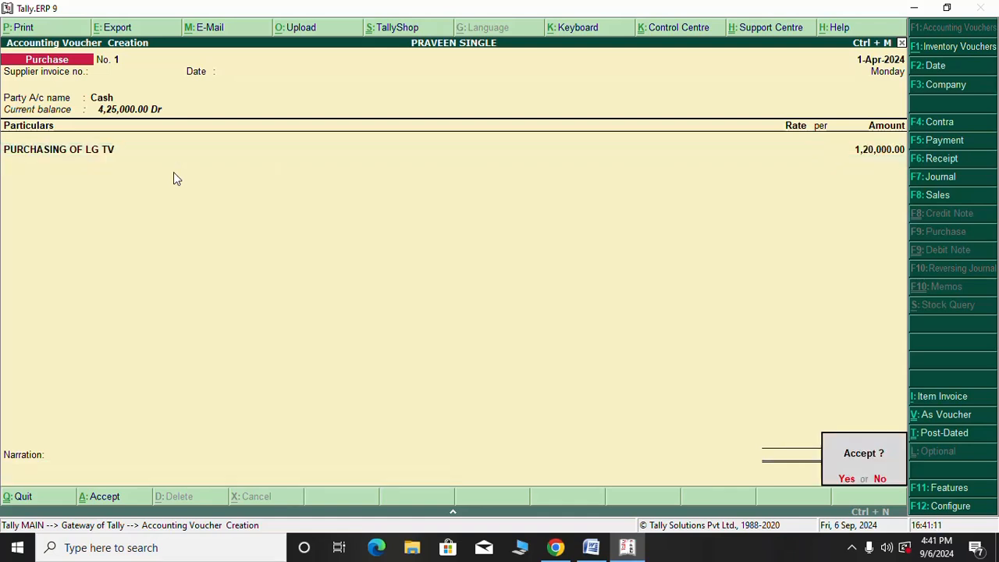
pyautogui.press('Return')
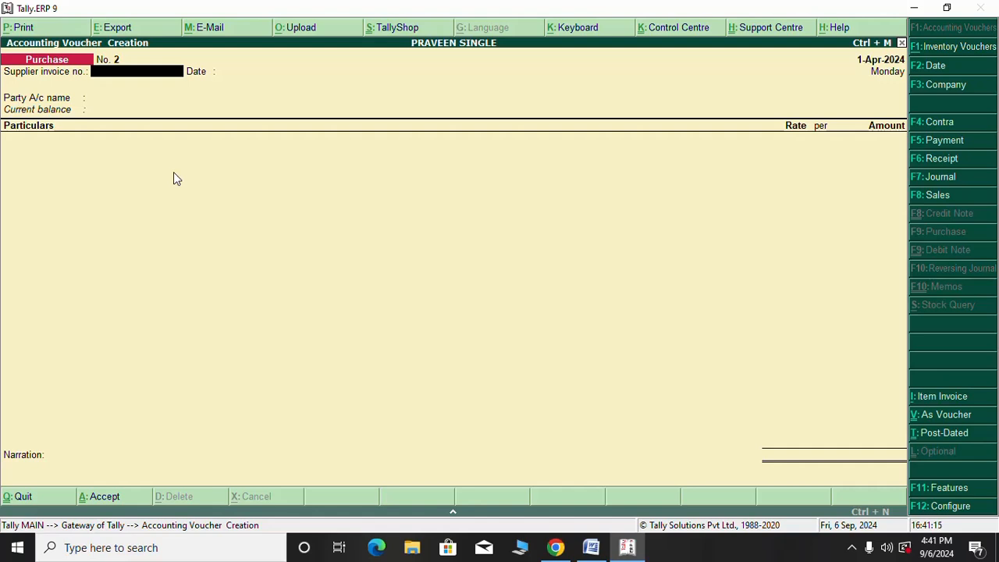
pyautogui.press('F8')
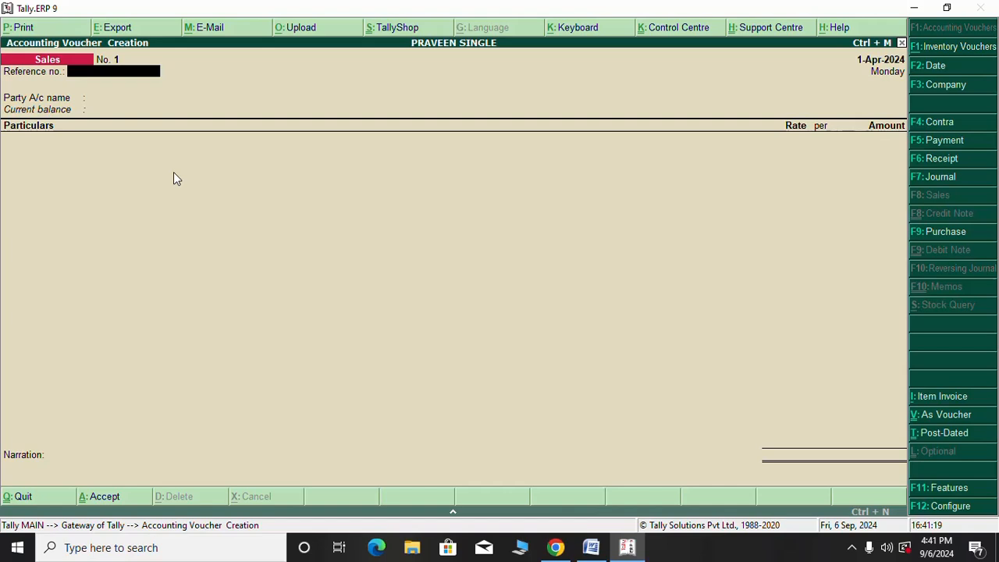
# Set Cash as the buying party on Sales voucher No. 1
pyautogui.press('Return')
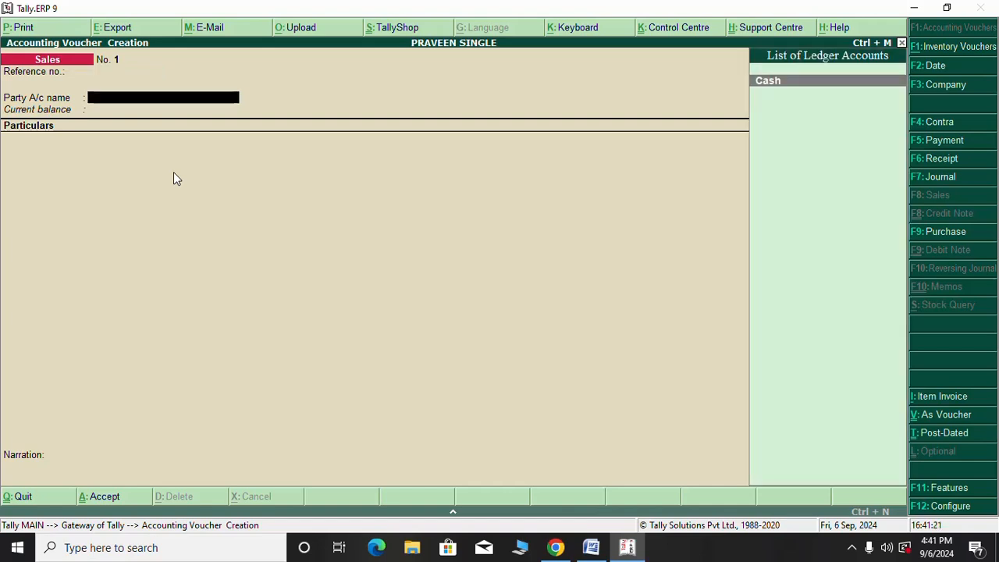
pyautogui.press('Return')
pyautogui.press('Return')
pyautogui.press('Return')
pyautogui.press('Return')
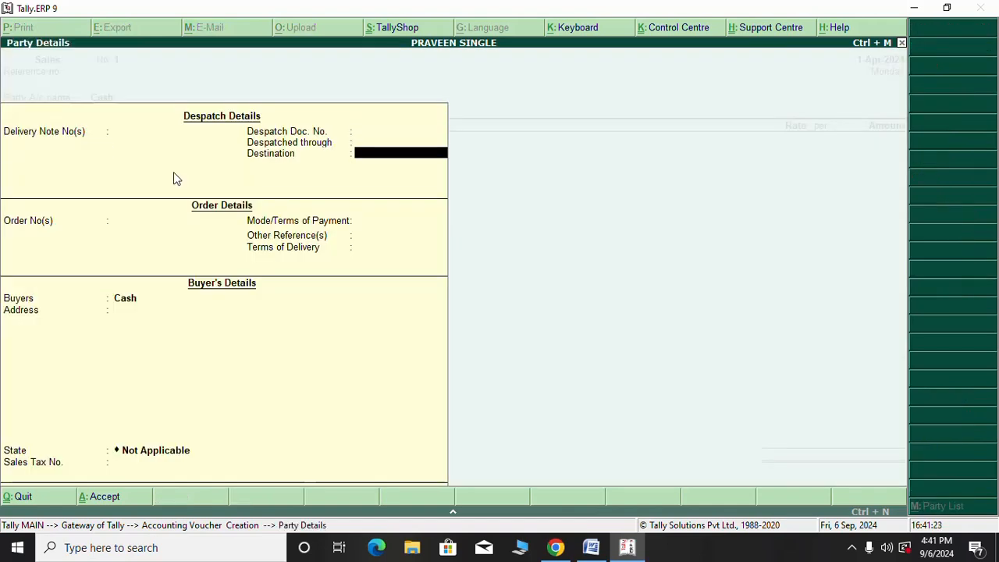
pyautogui.press('Return')
pyautogui.press('Return')
pyautogui.press('Return')
pyautogui.press('Return')
pyautogui.press('Return')
pyautogui.press('Return')
pyautogui.press('Return')
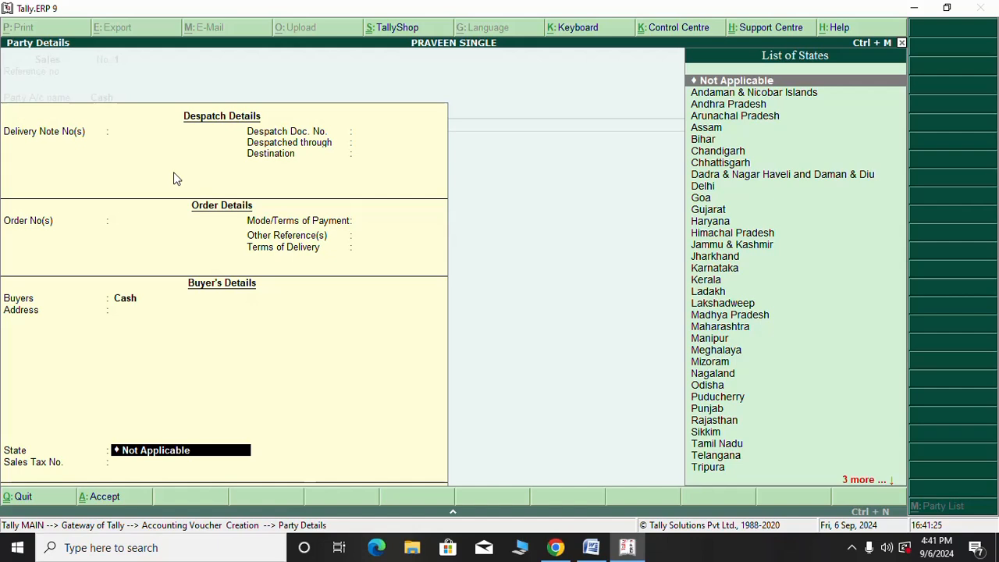
pyautogui.press('Return')
pyautogui.press('Return')
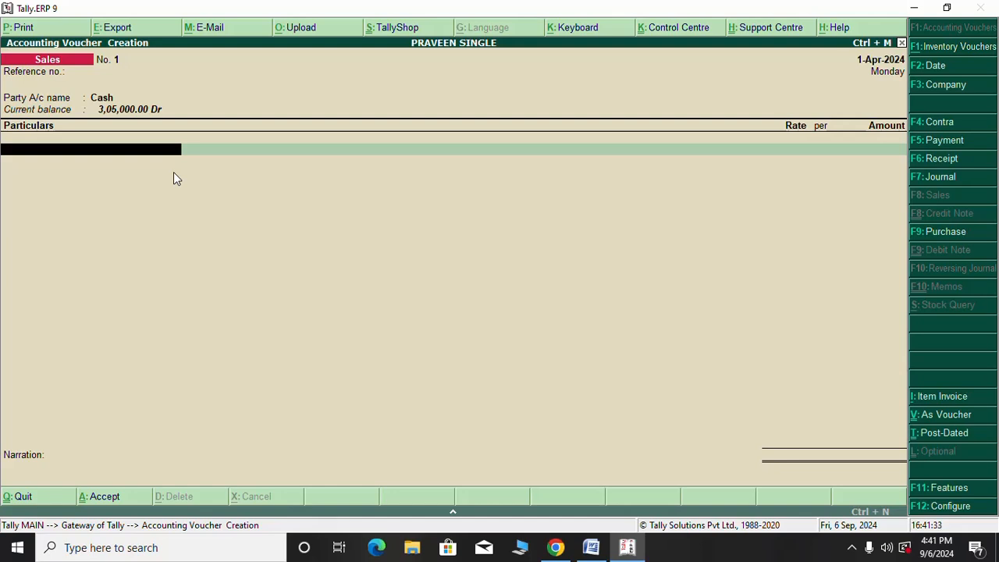
# Enter SELLING OF COLOR TV for 1,50,000, save the sale, and exit voucher entry
pyautogui.write('L')
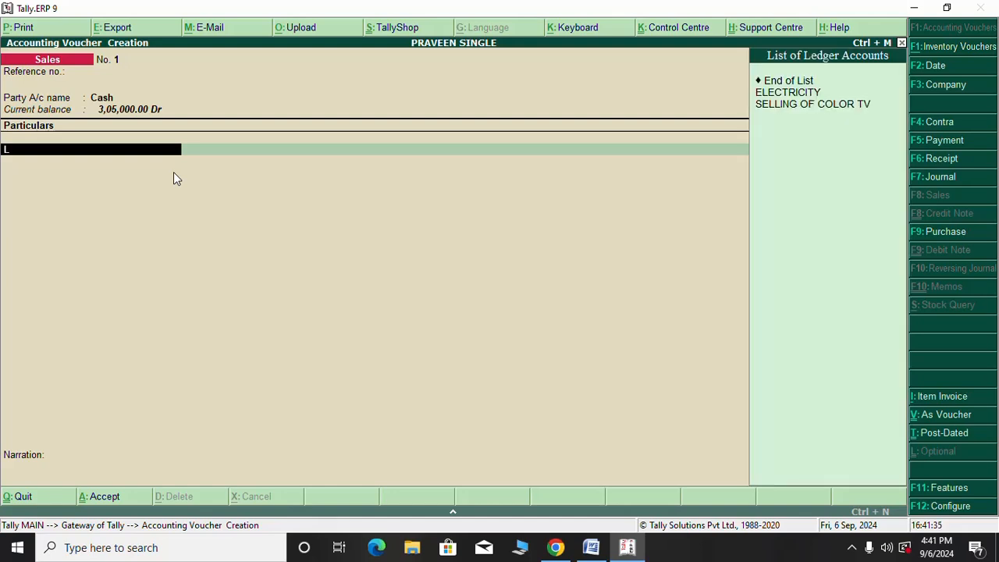
pyautogui.press('Down')
pyautogui.press('Down')
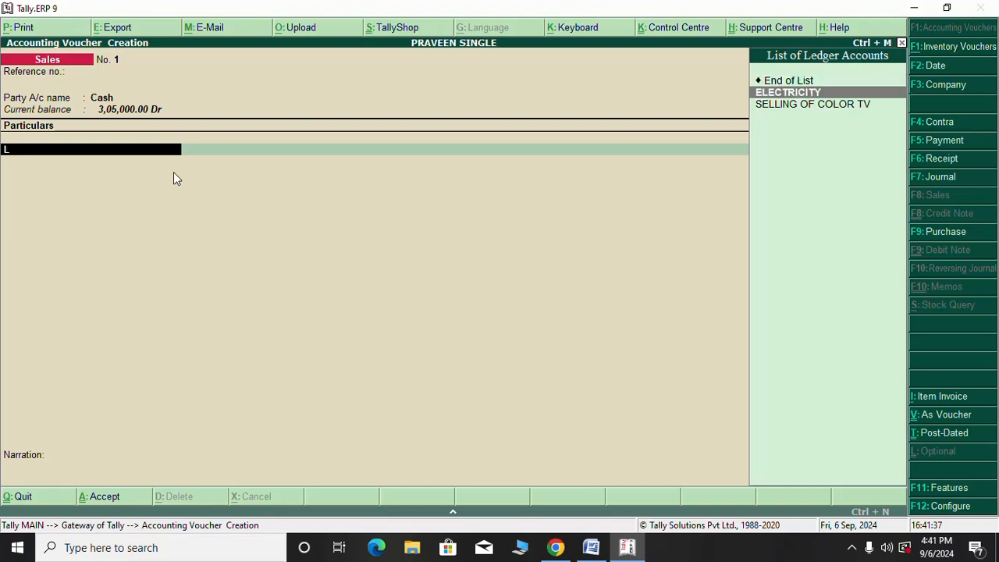
pyautogui.press('Return')
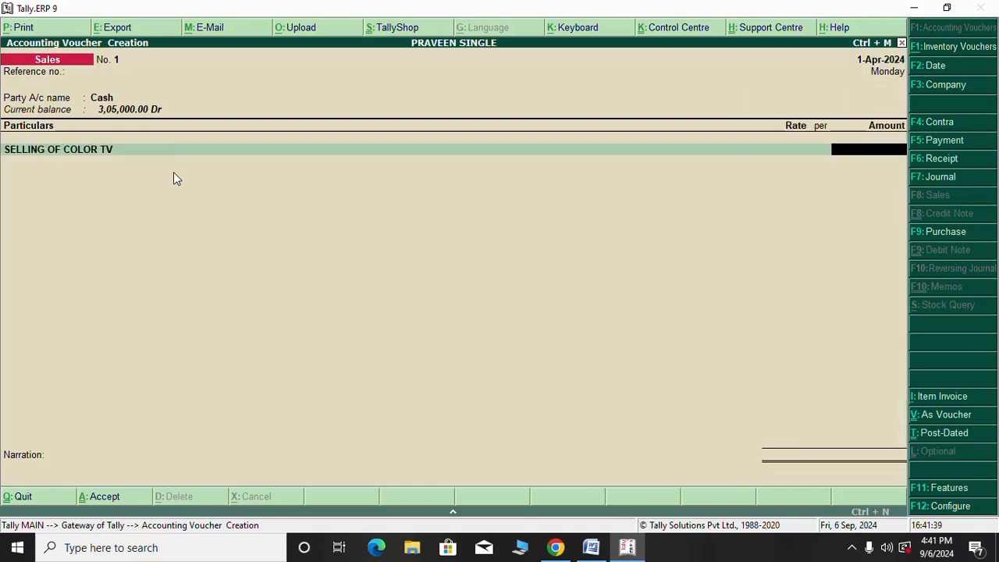
pyautogui.write('150000')
pyautogui.press('Return')
pyautogui.press('Return')
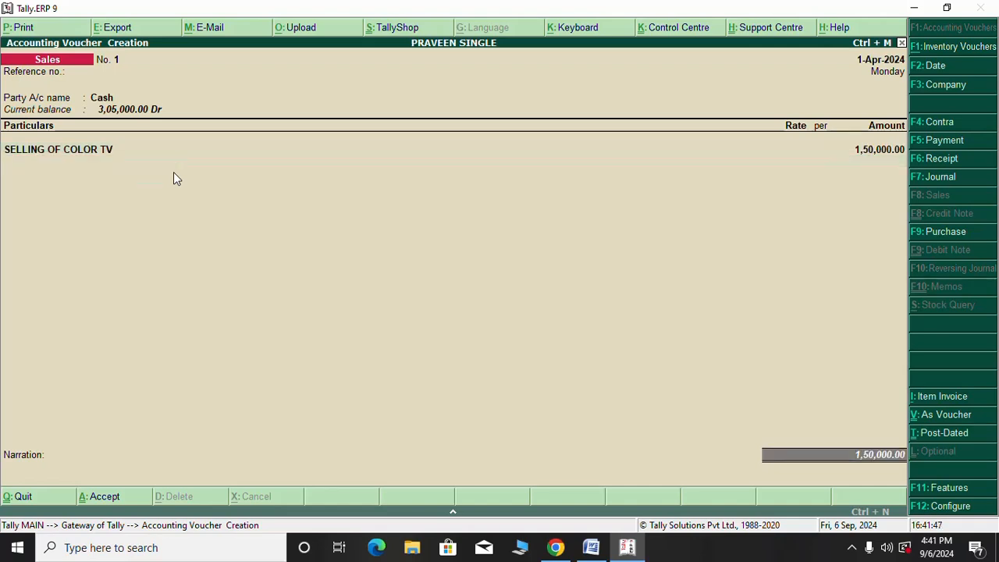
pyautogui.press('Return')
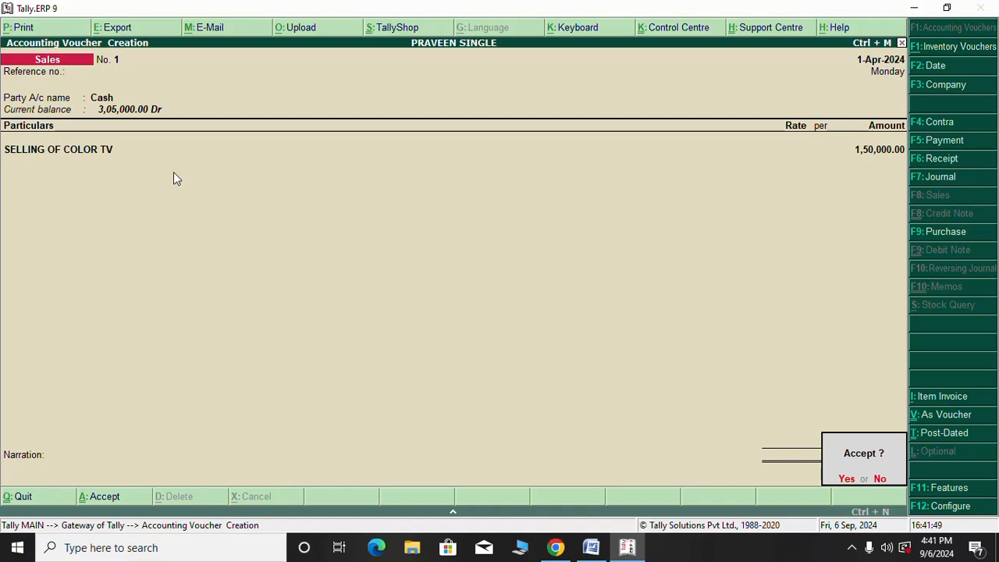
pyautogui.press('Return')
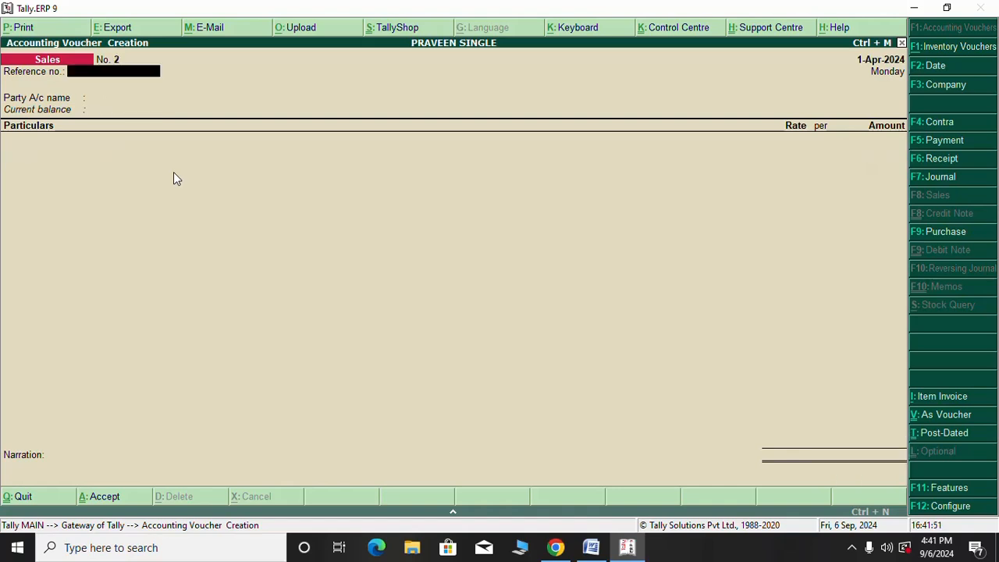
pyautogui.press('Escape')
pyautogui.press('Return')
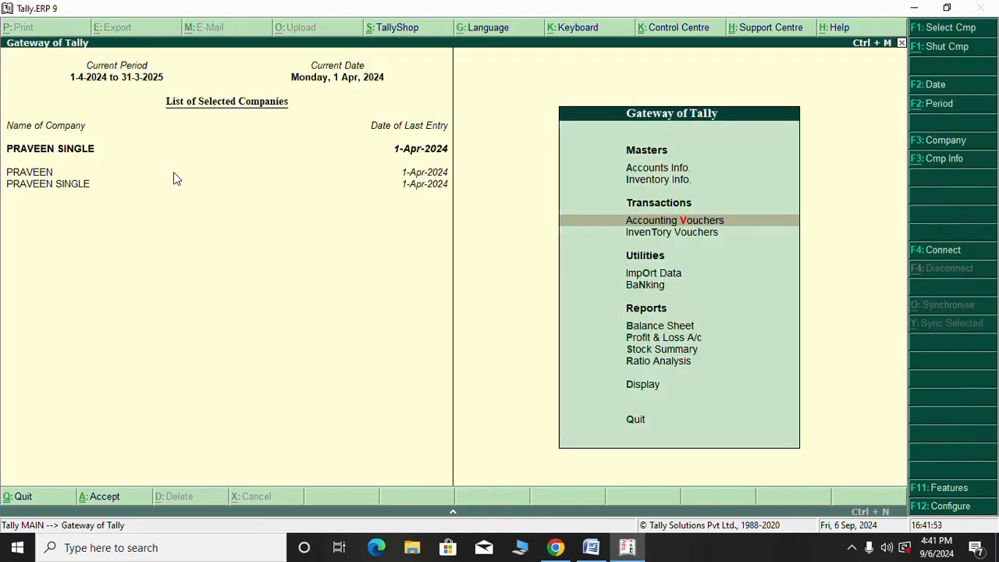
pyautogui.press('Down')
pyautogui.press('Down')
pyautogui.press('Down')
pyautogui.press('Down')
pyautogui.press('Down')
pyautogui.press('Down')
pyautogui.press('Down')
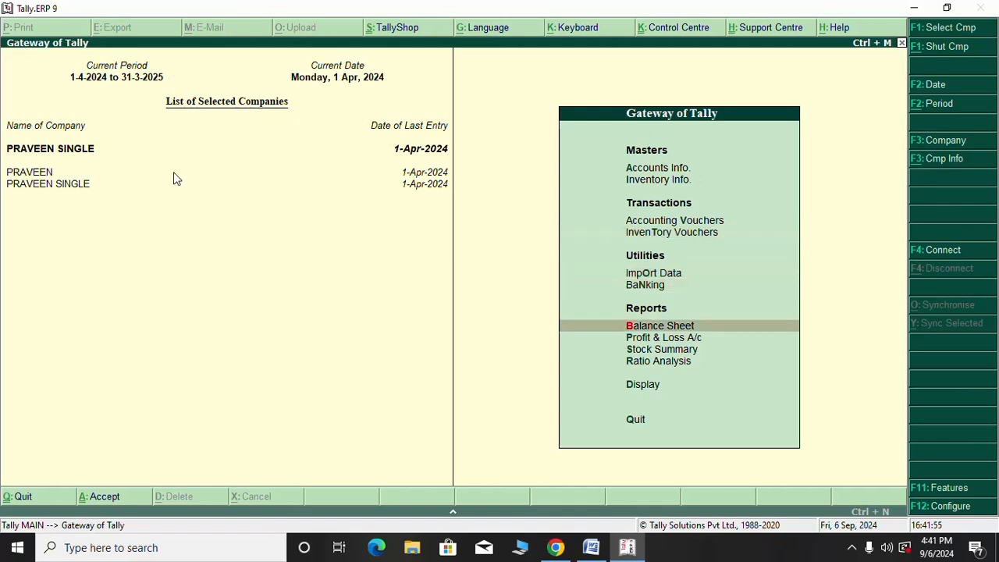
pyautogui.press('Down')
pyautogui.press('Return')
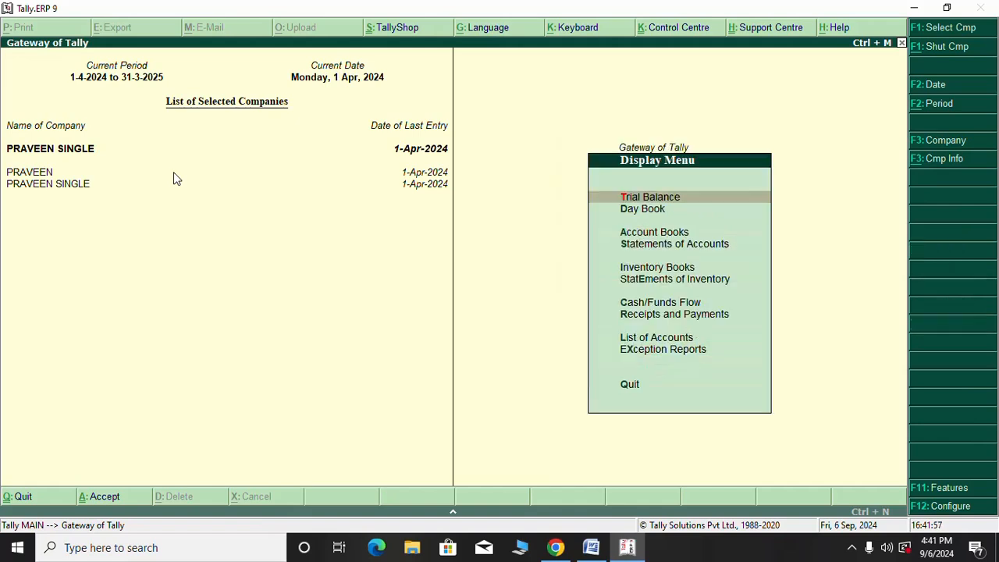
pyautogui.press('Down')
pyautogui.press('Return')
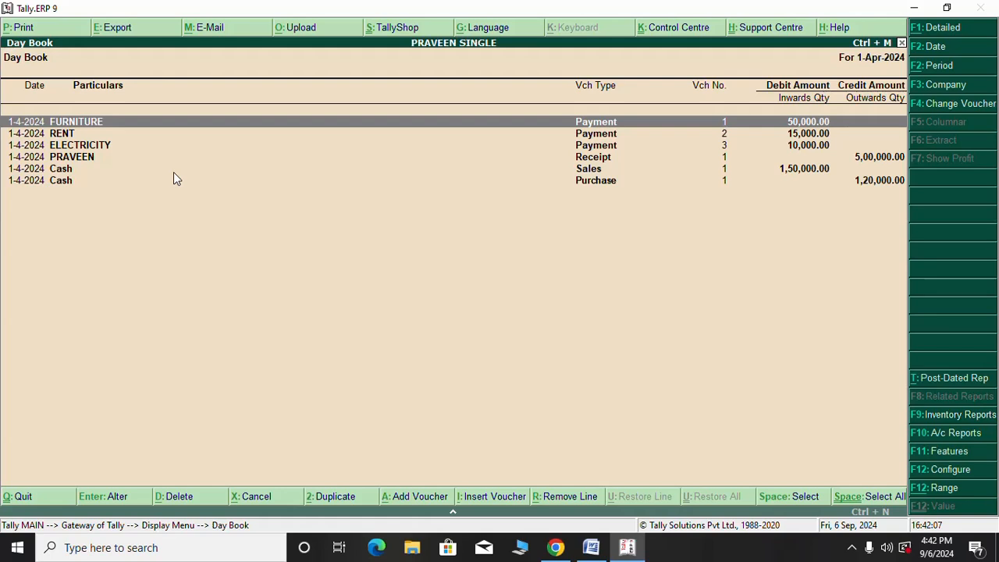
pyautogui.press('Escape')
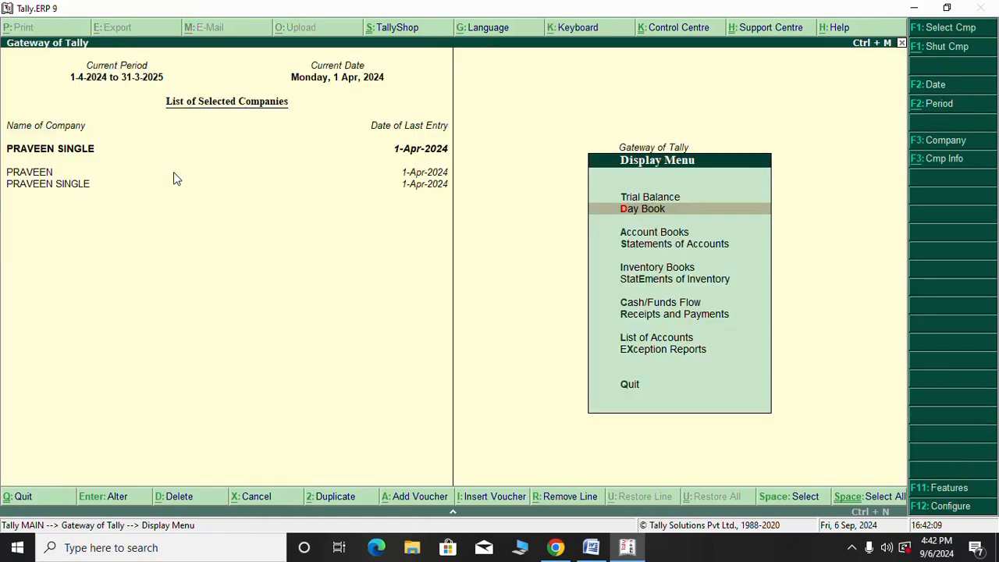
pyautogui.press('Escape')
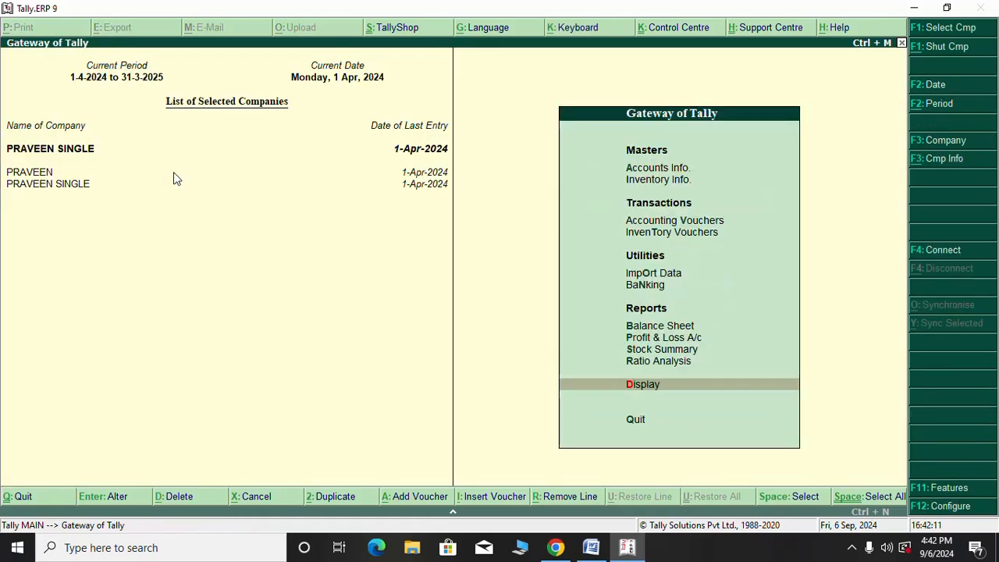
pyautogui.press('Up')
pyautogui.press('Up')
pyautogui.press('Up')
pyautogui.press('Up')
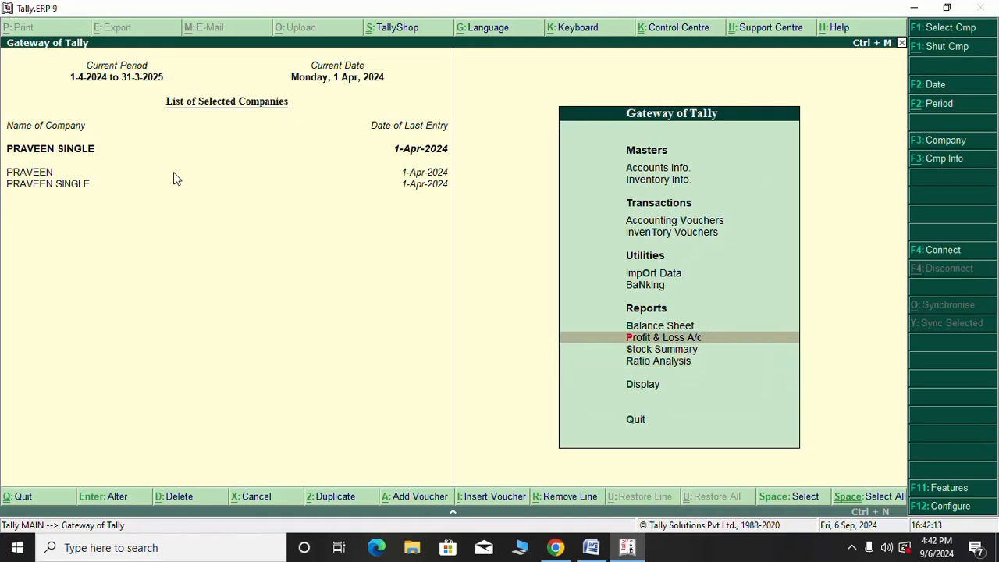
# Open the Balance Sheet and drill into the Profit & Loss A/c showing net profit 5,000
pyautogui.press('Return')
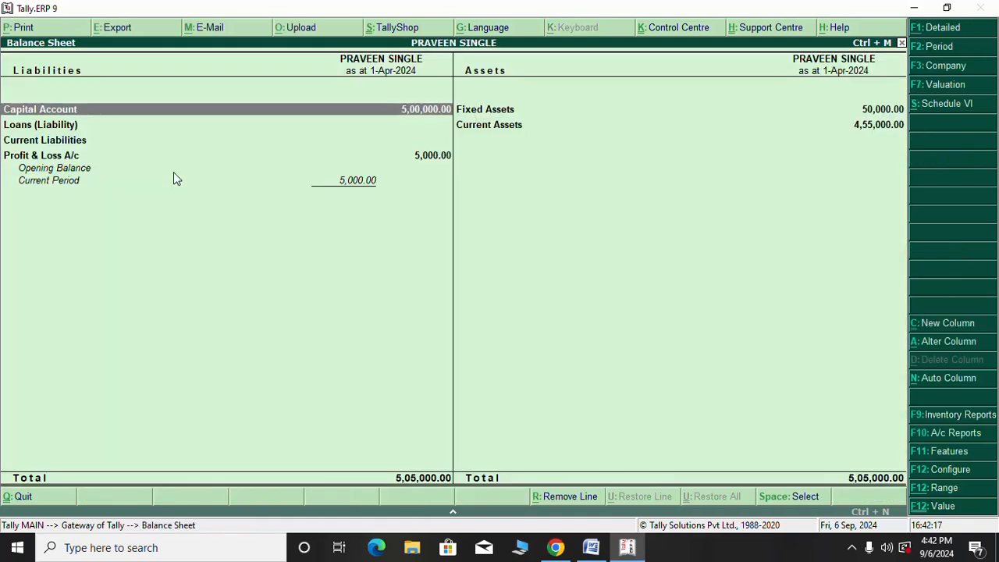
pyautogui.press('Down')
pyautogui.press('Down')
pyautogui.press('Down')
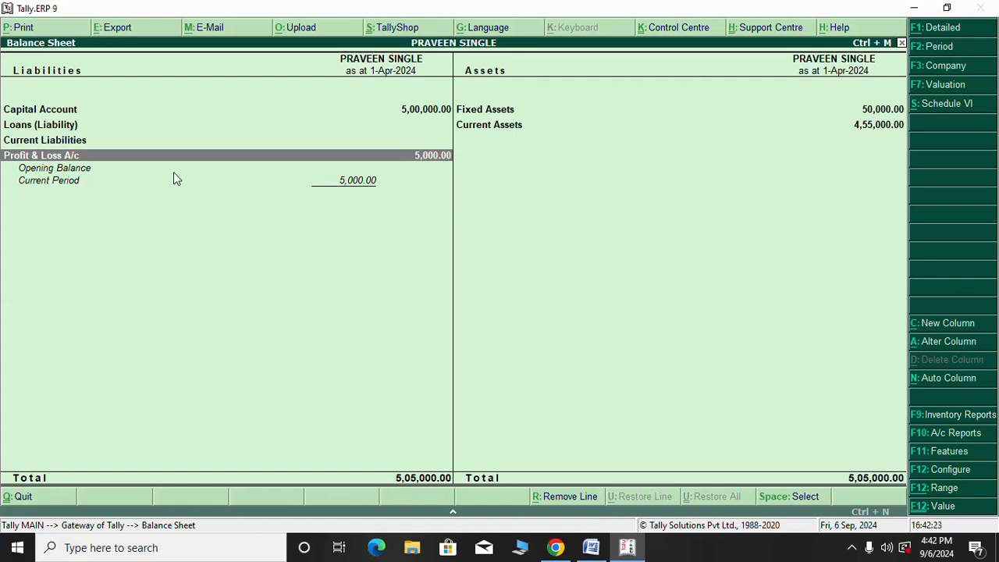
pyautogui.press('Return')
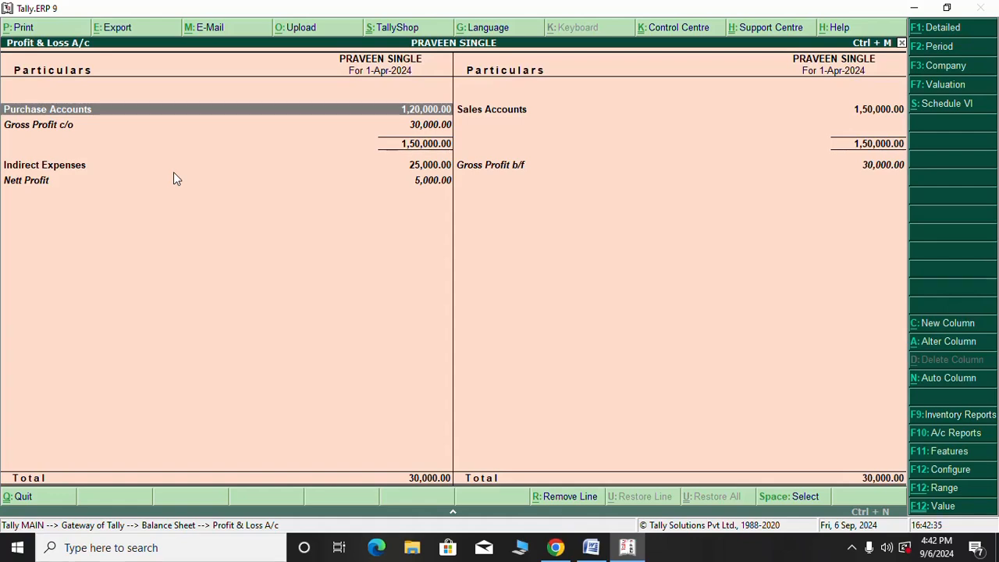
# Review the ledgers under Indirect Expenses in the Profit & Loss A/c
pyautogui.press('Down')
pyautogui.press('Down')
pyautogui.press('Down')
pyautogui.press('Up')
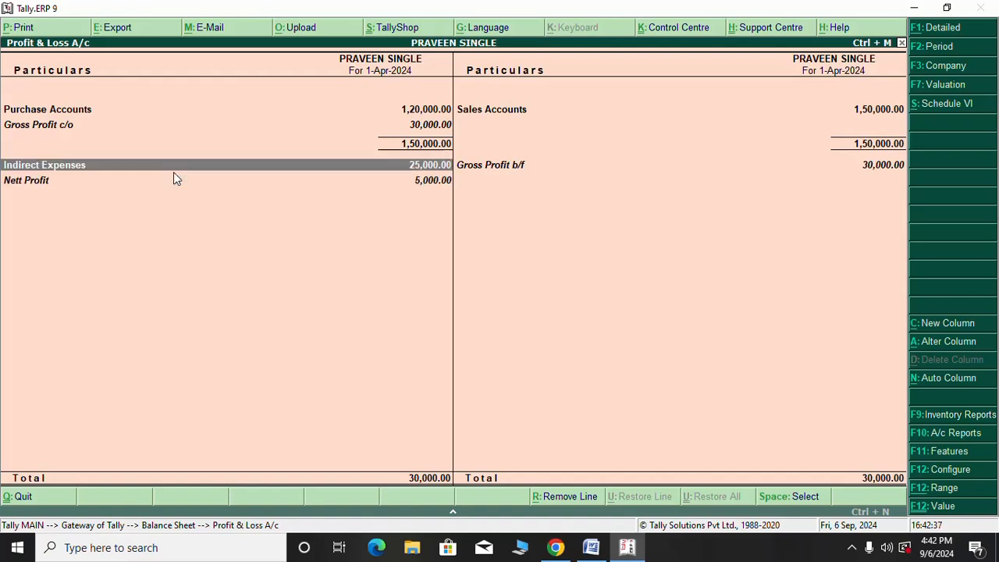
pyautogui.press('Return')
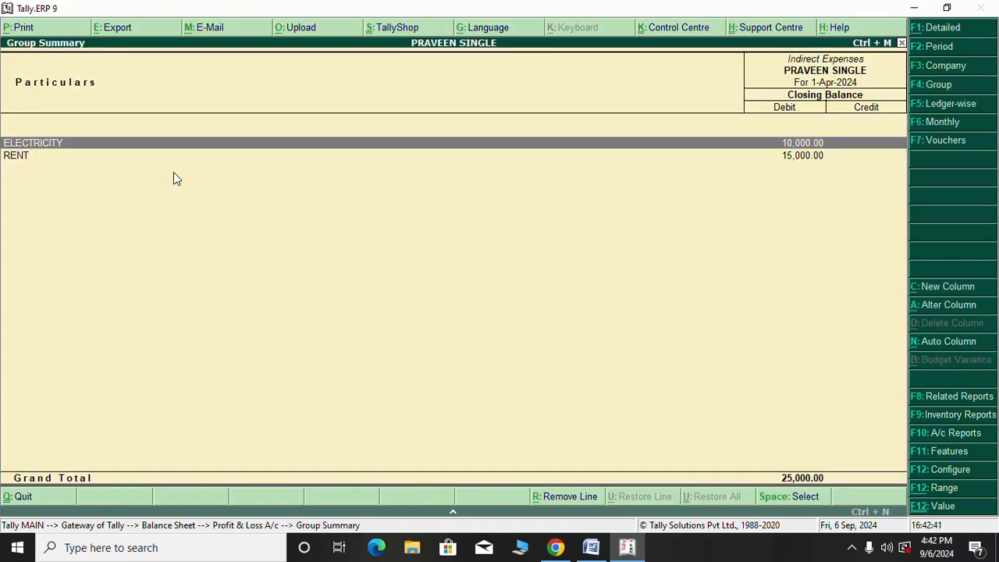
pyautogui.press('Escape')
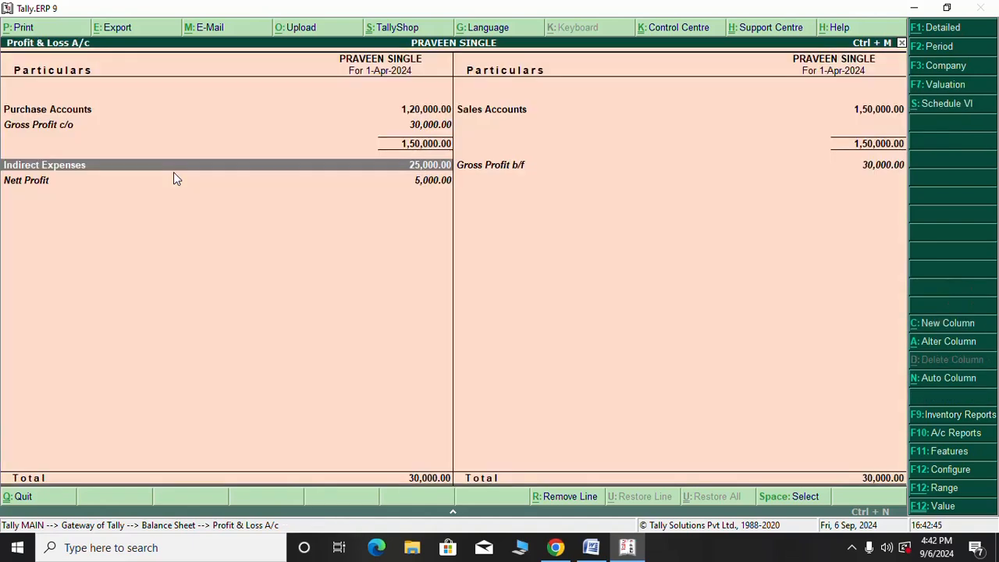
# Review the Sales Accounts ledgers, then go back to the Balance Sheet
pyautogui.press('Up')
pyautogui.press('Up')
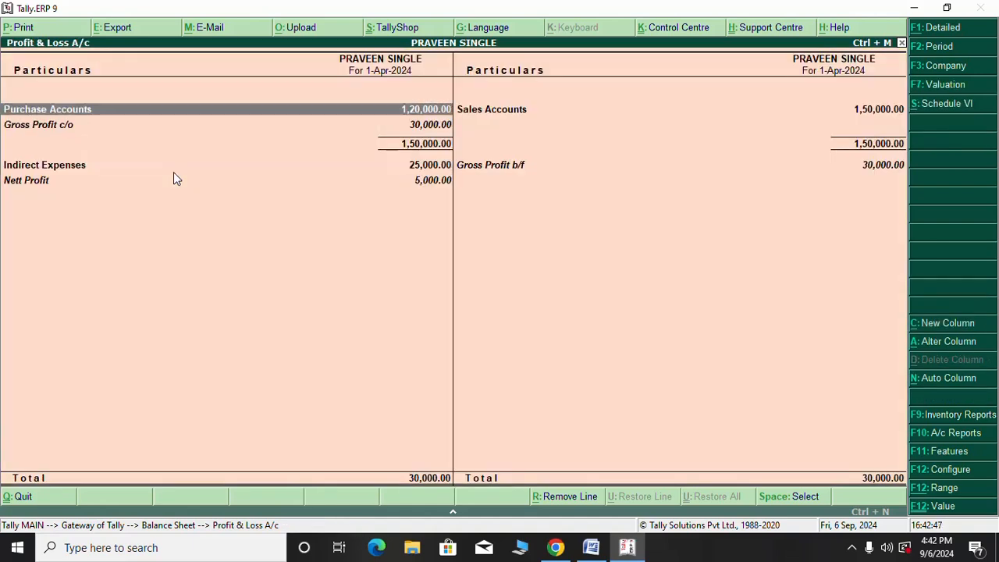
pyautogui.press('Right')
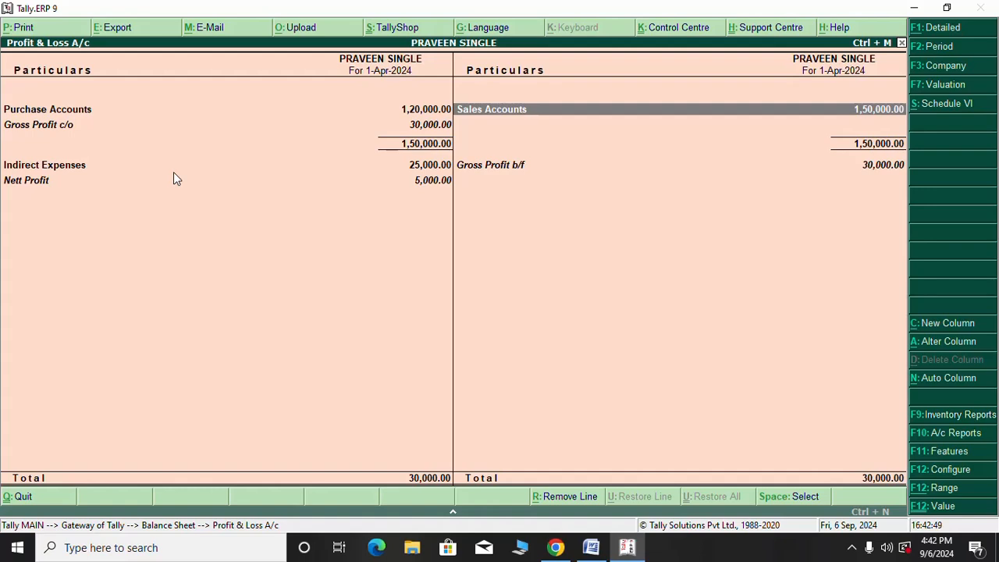
pyautogui.press('Return')
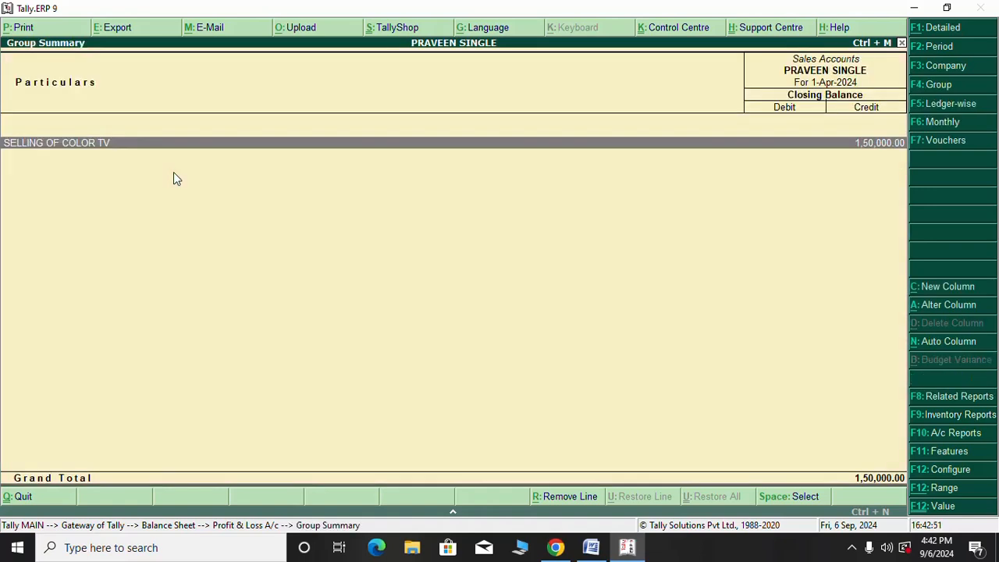
pyautogui.press('Escape')
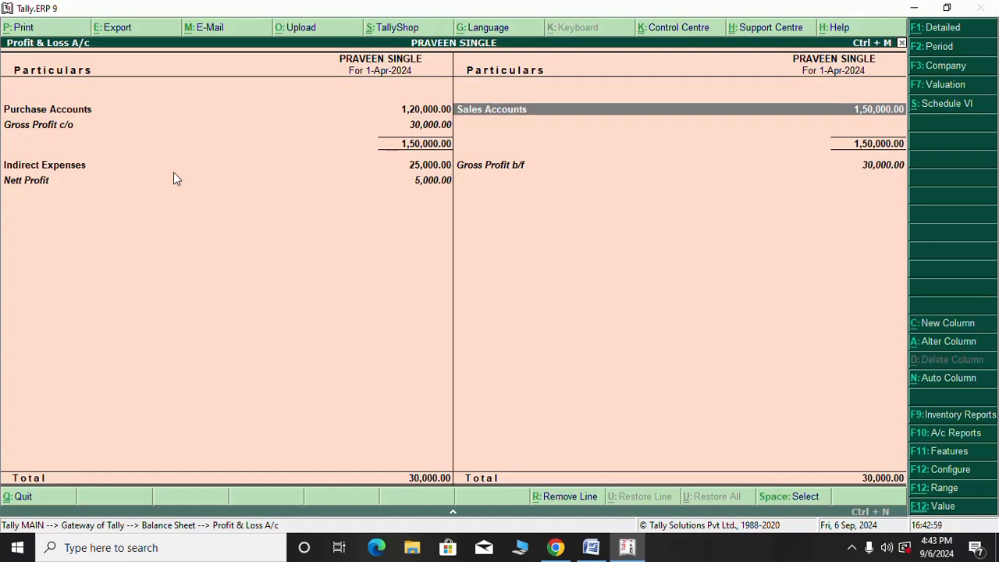
pyautogui.press('Escape')
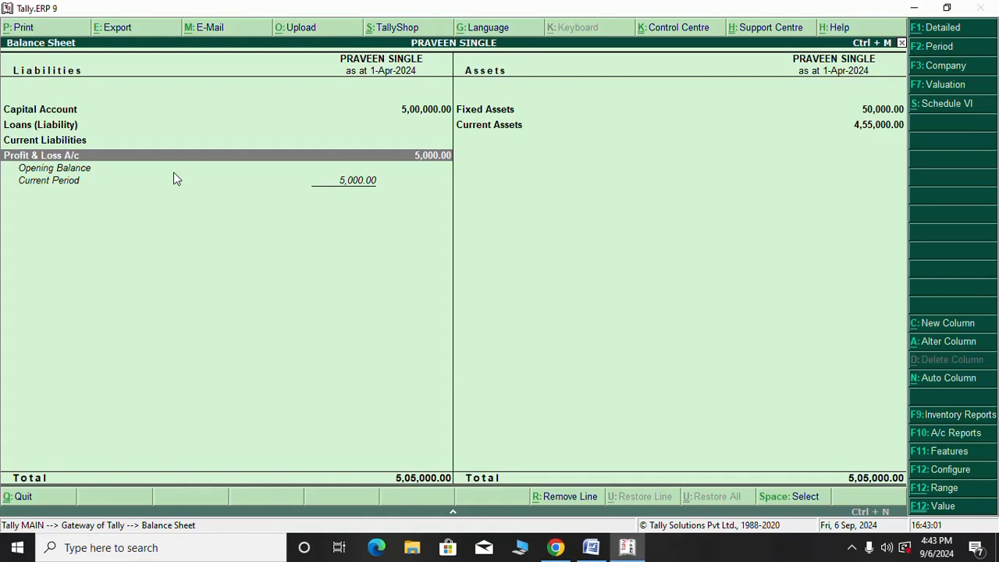
# Review the Capital Account and Fixed Assets group summaries on the Balance Sheet
pyautogui.press('Up')
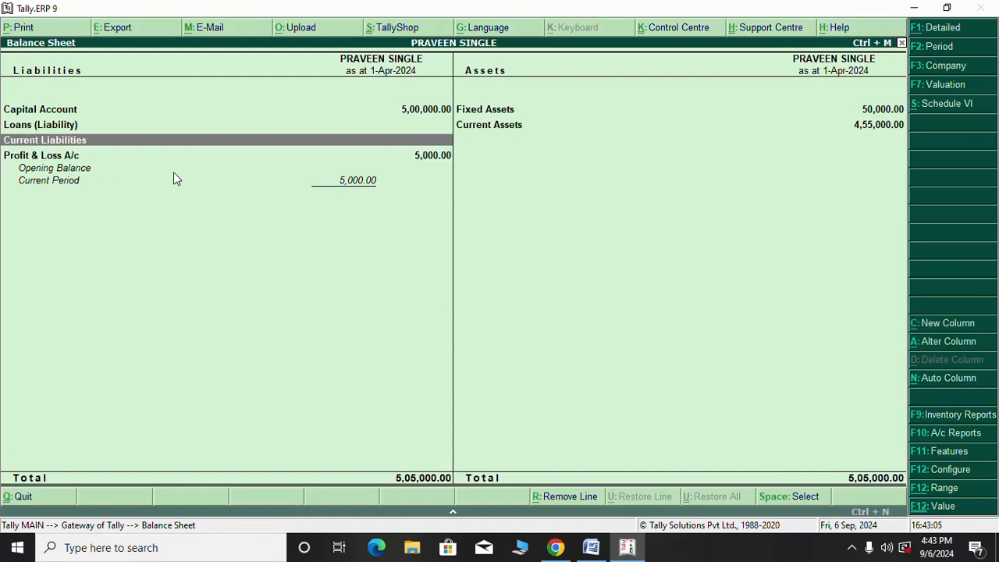
pyautogui.press('Up')
pyautogui.press('Up')
pyautogui.press('Return')
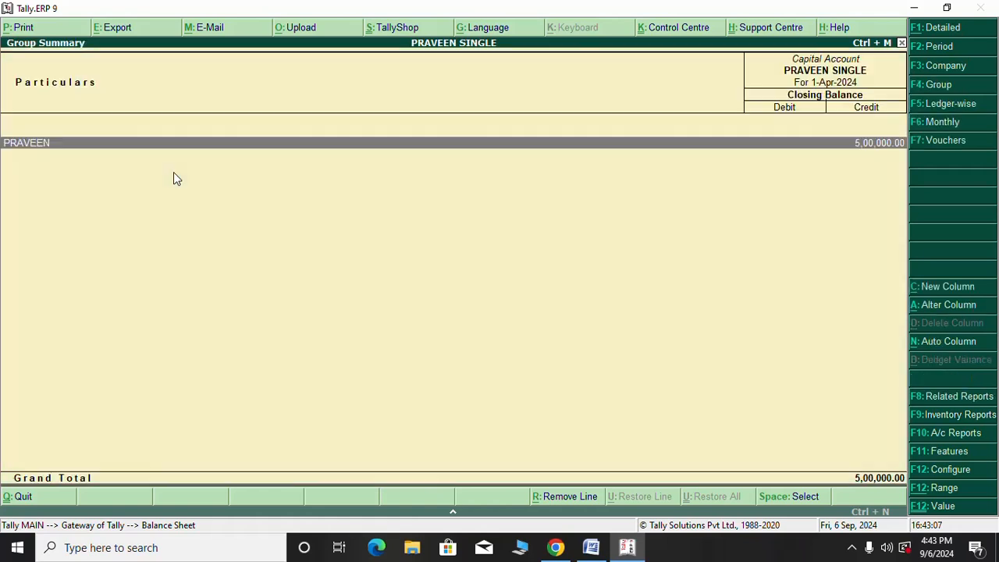
pyautogui.press('Escape')
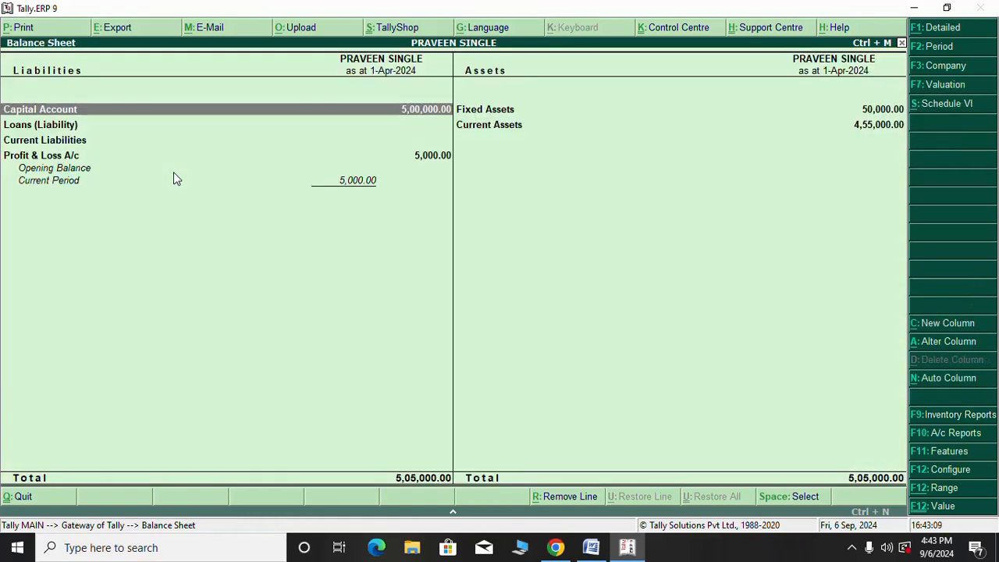
pyautogui.press('Right')
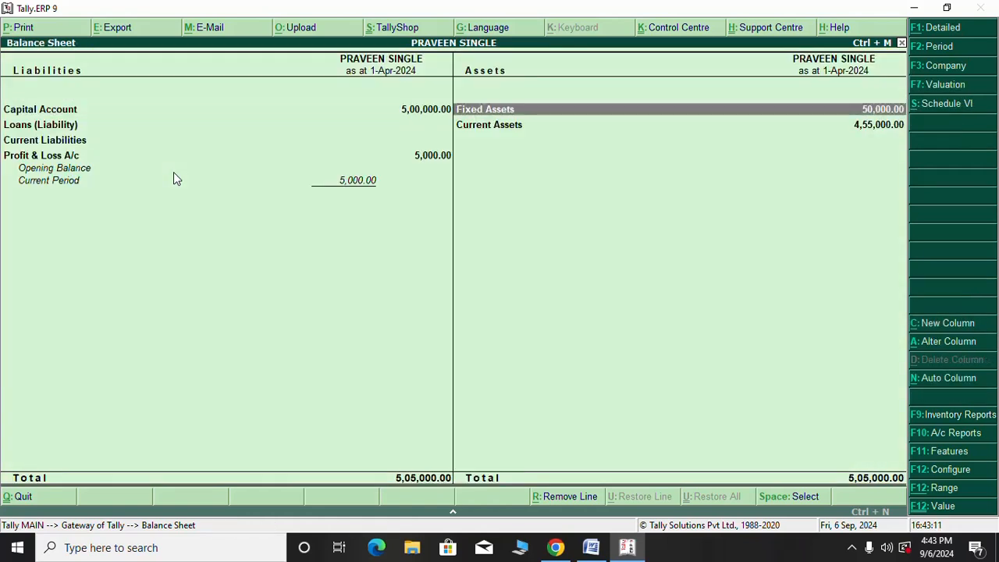
pyautogui.press('Return')
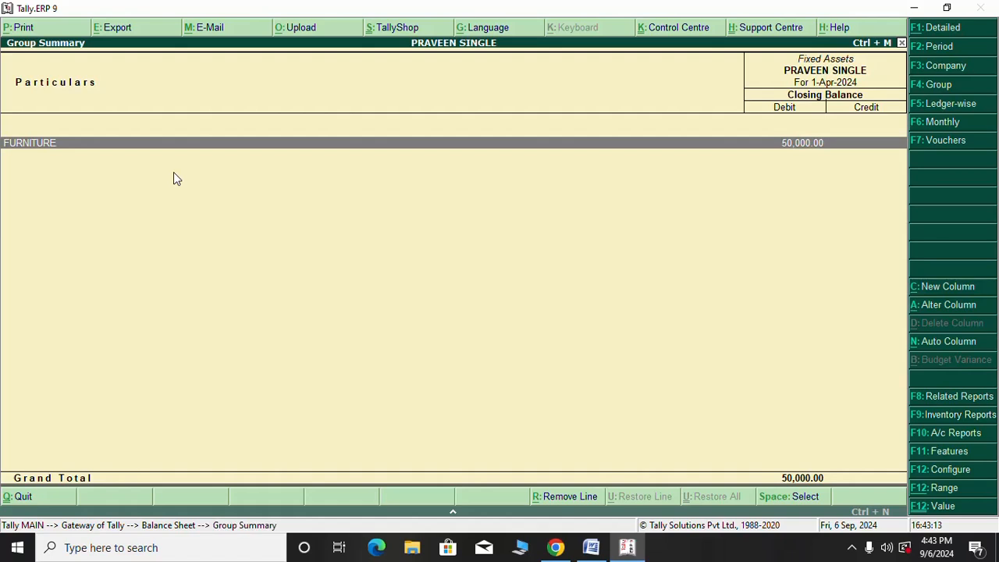
pyautogui.press('Escape')
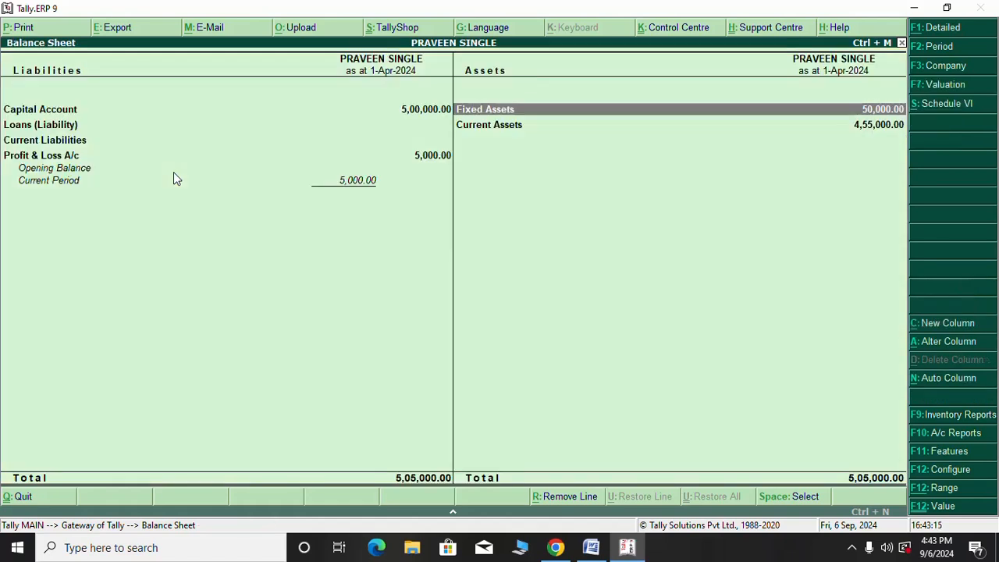
# Check Current Assets showing Cash-in-Hand at 4,55,000, then close the Balance Sheet
pyautogui.press('Down')
pyautogui.press('Return')
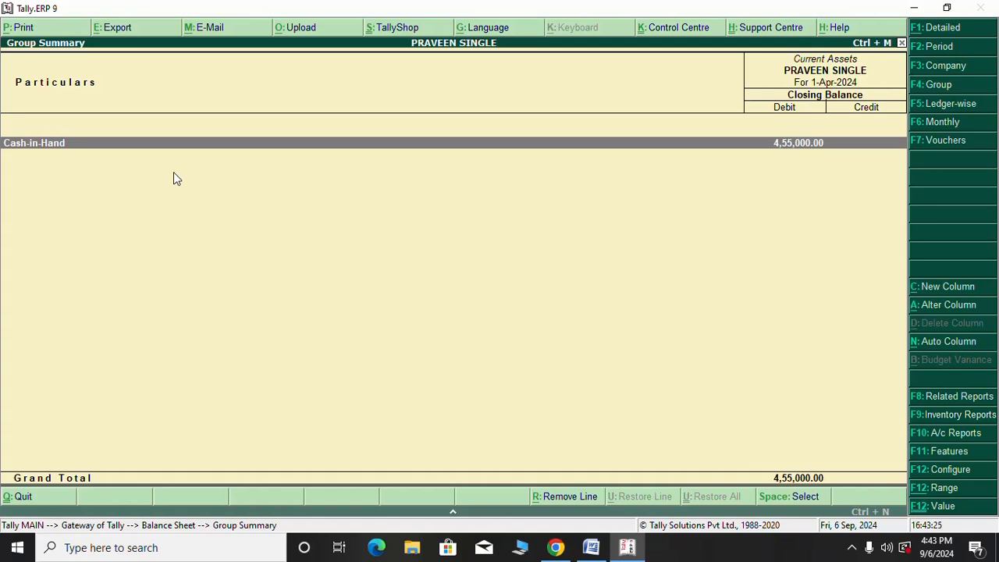
pyautogui.press('Escape')
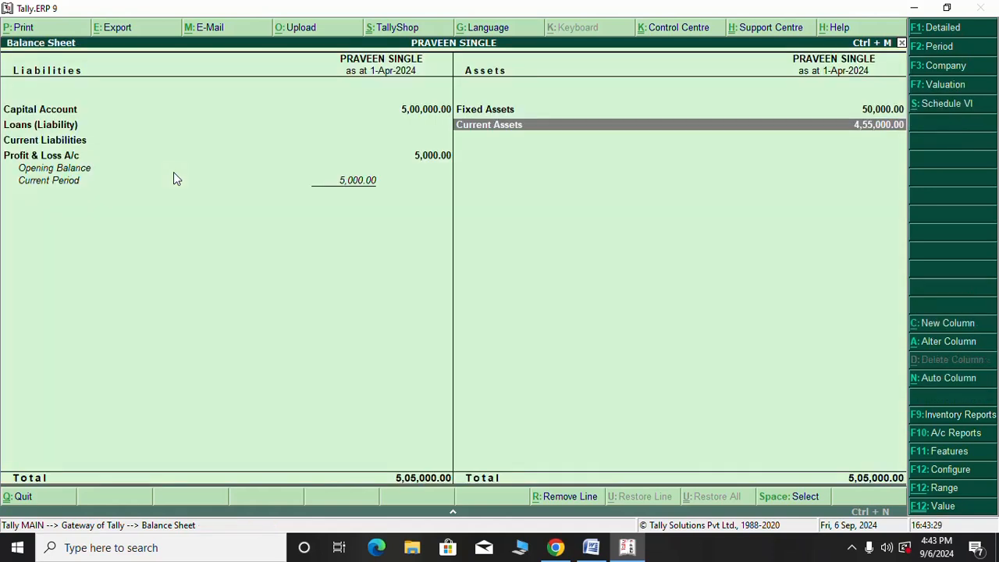
pyautogui.press('Escape')
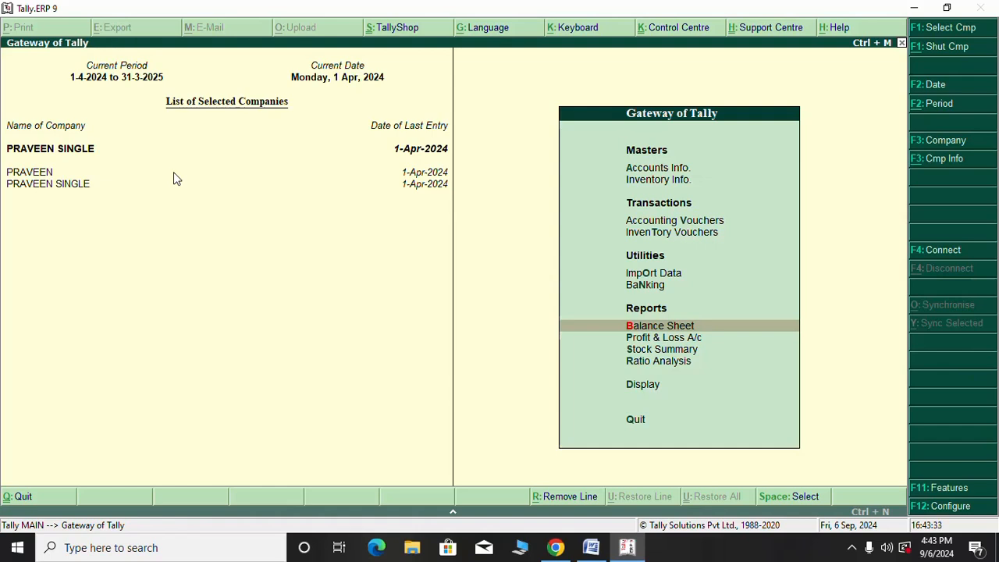
pyautogui.click(853, 552)
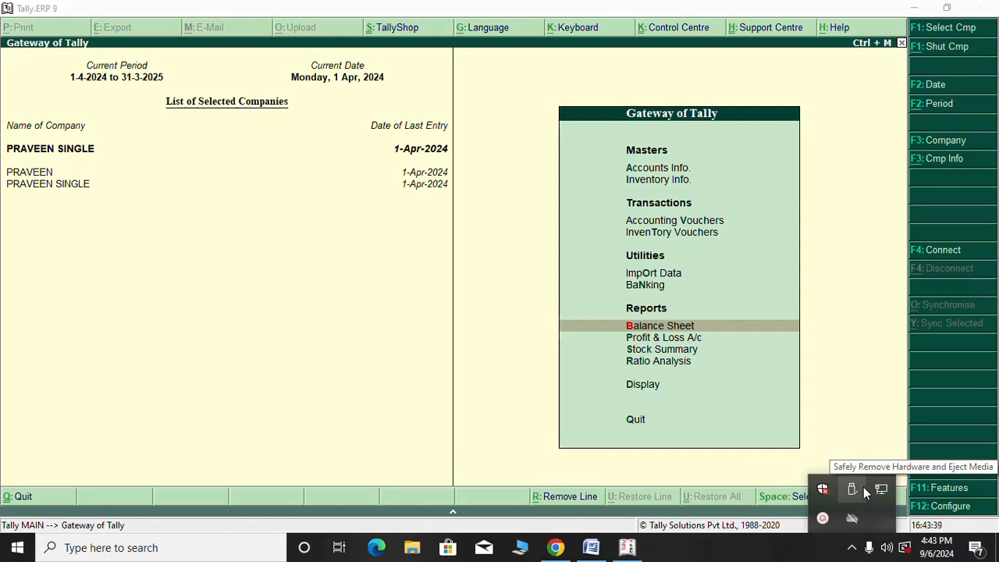
pyautogui.click(825, 522)
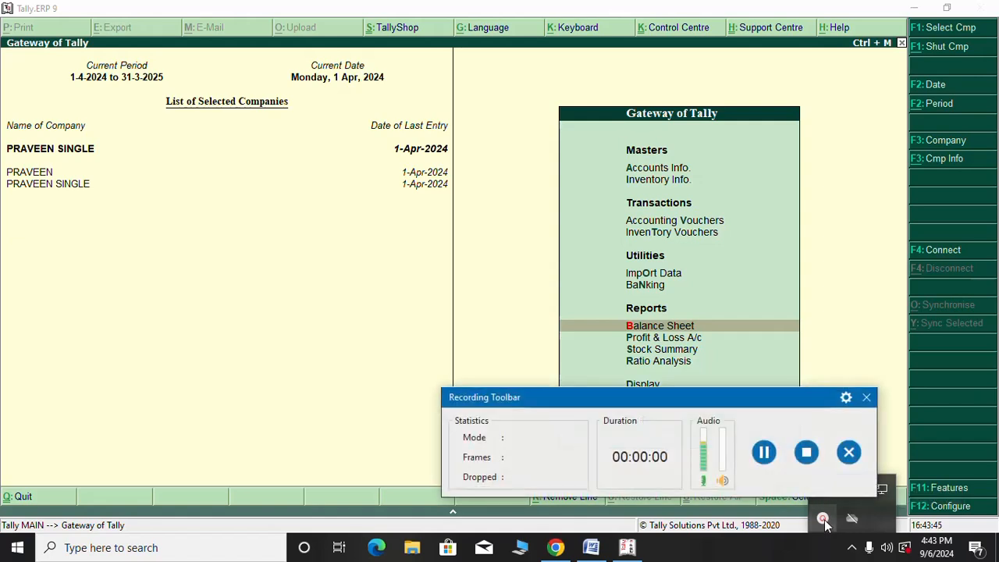